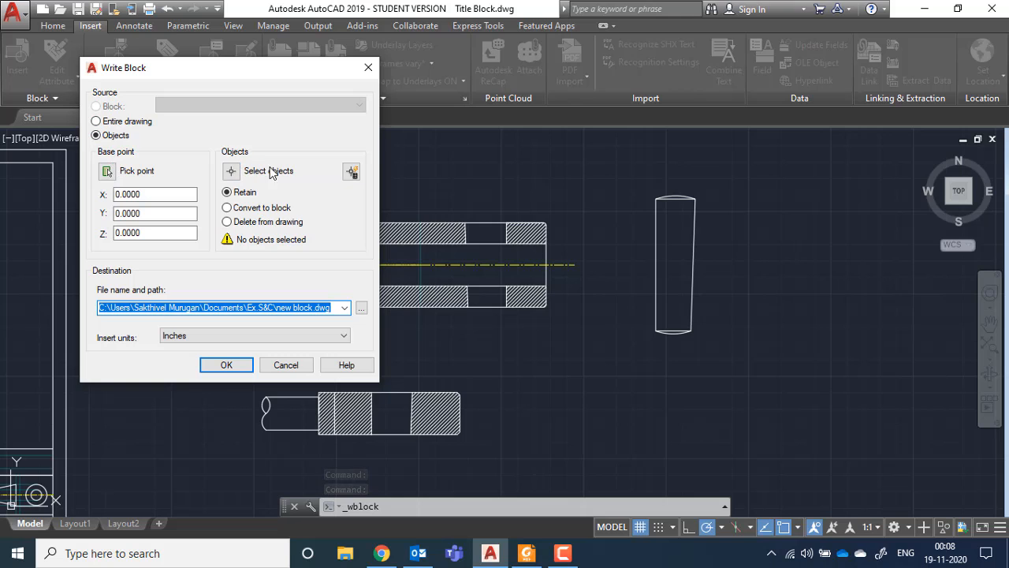
- Set the write-block base point at the midpoint of the sleeve's centre line and select the whole sectioned sleeve as its objects
{"action": "left_click", "coordinate": [107, 170]}
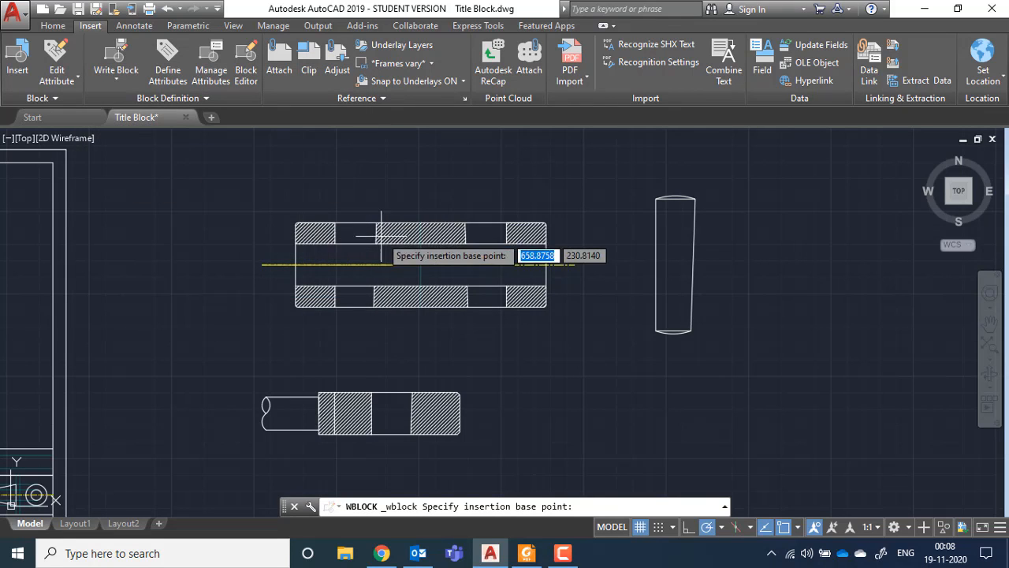
{"action": "left_click", "coordinate": [421, 265]}
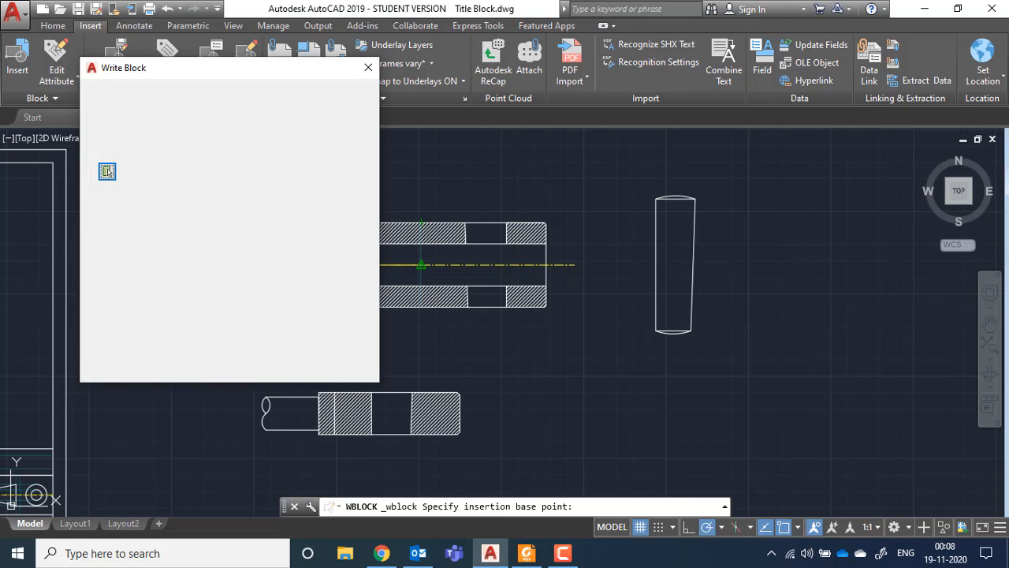
{"action": "left_click", "coordinate": [231, 171]}
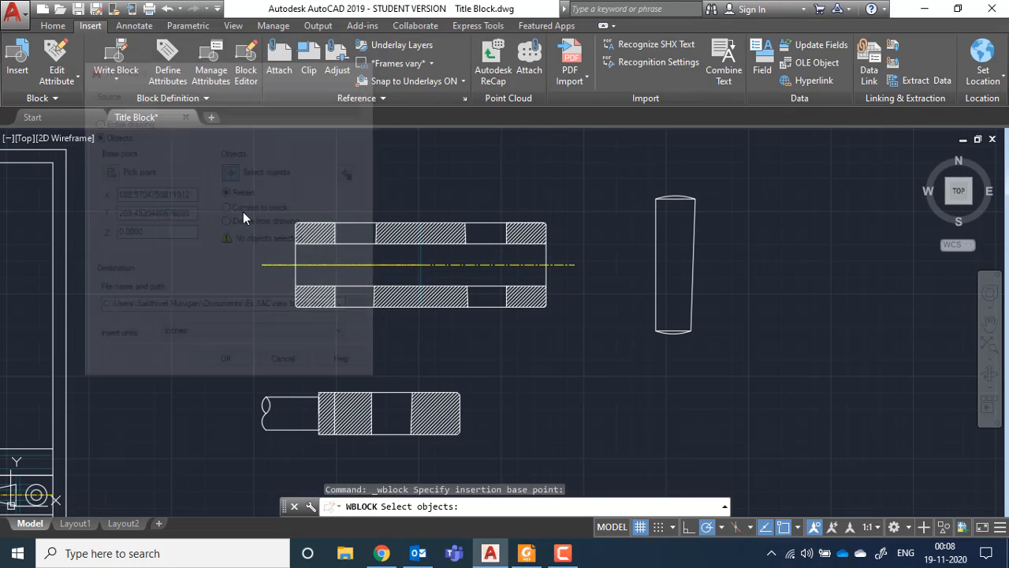
{"action": "left_click", "coordinate": [247, 204]}
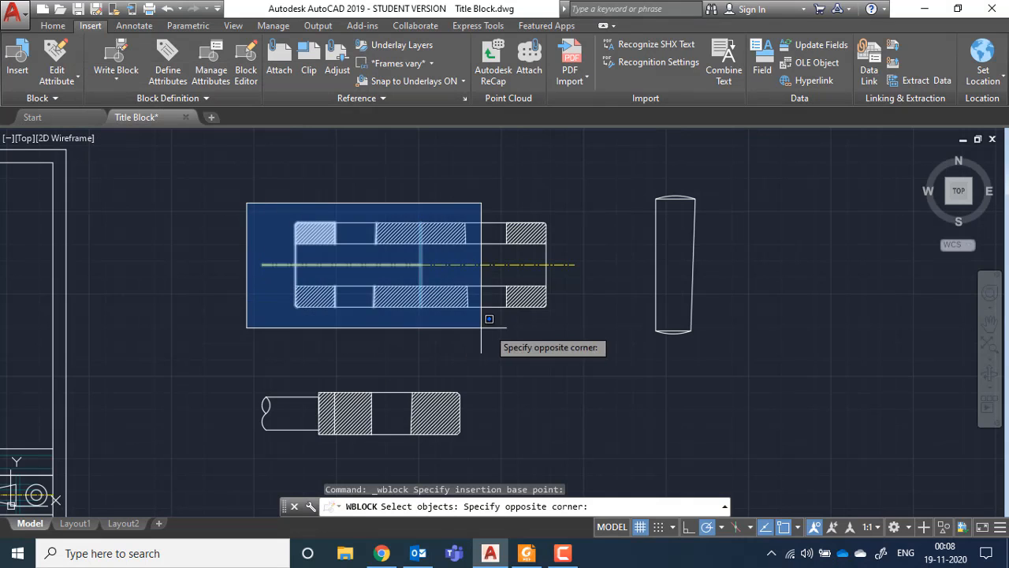
{"action": "left_click", "coordinate": [599, 318]}
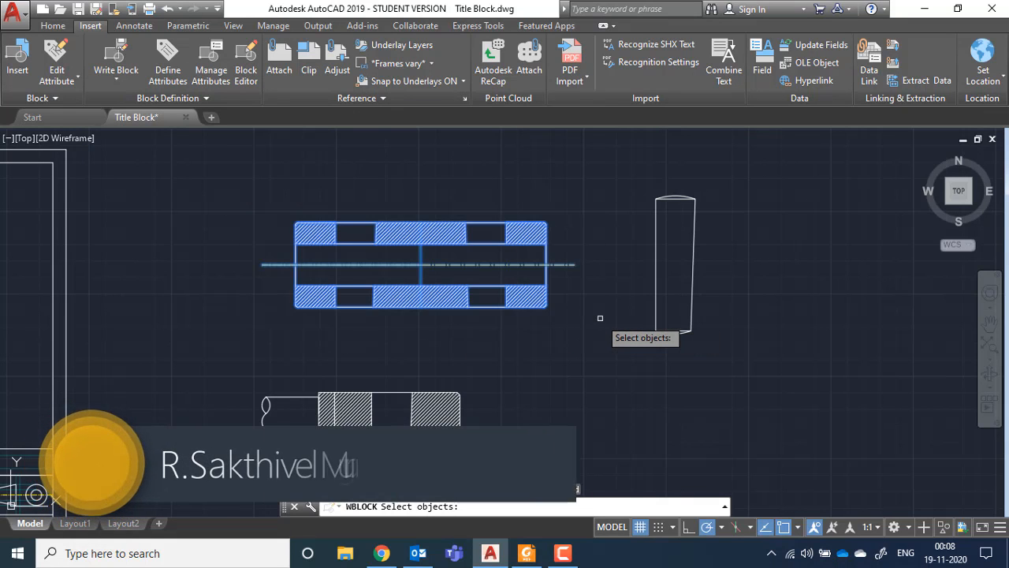
{"action": "key", "text": "Return"}
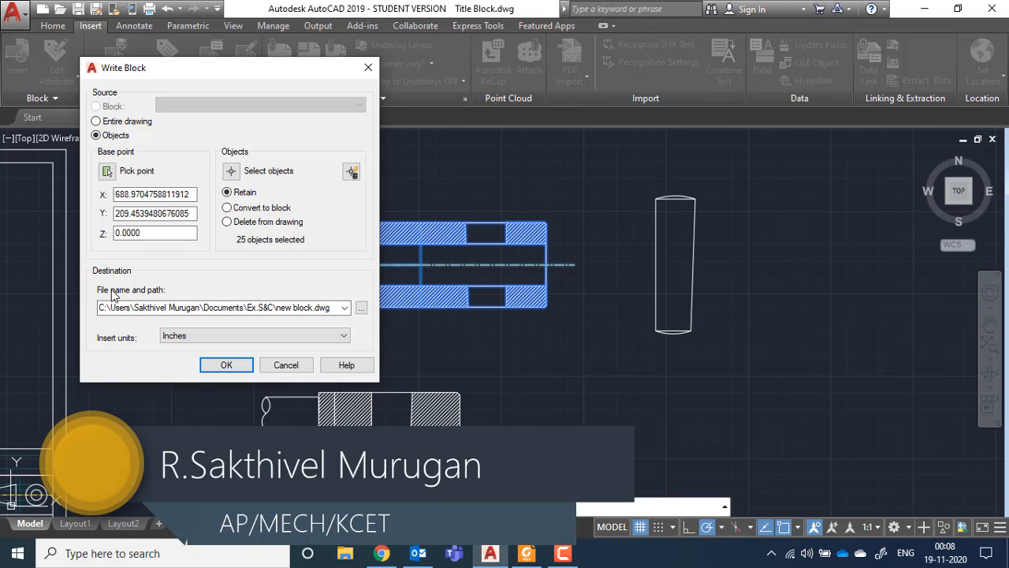
- Create a folder named "Sleeve & Cotter Joint" in Documents and open it as the block's destination
{"action": "left_click", "coordinate": [361, 307]}
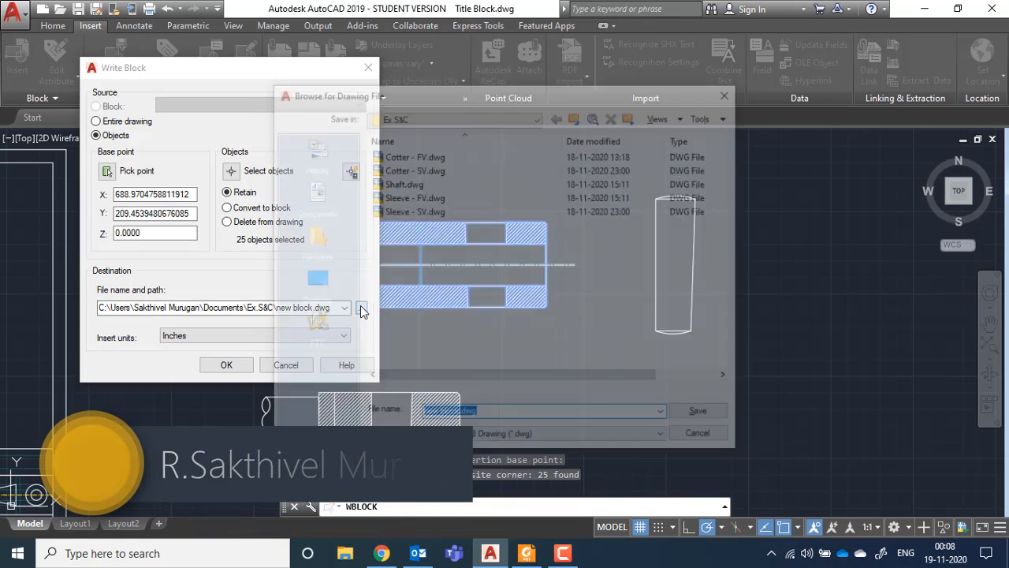
{"action": "left_click", "coordinate": [576, 115]}
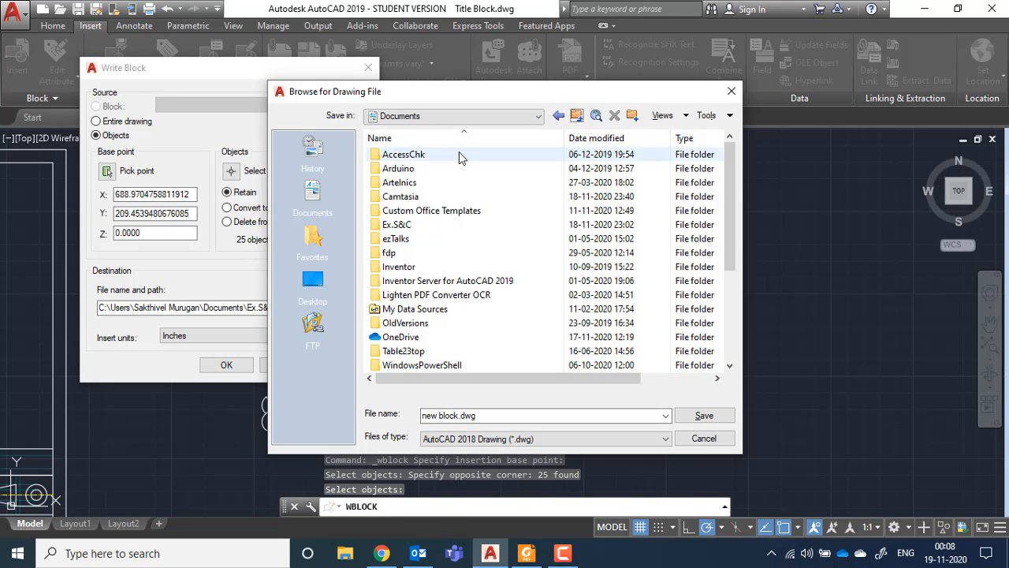
{"action": "left_click", "coordinate": [633, 116]}
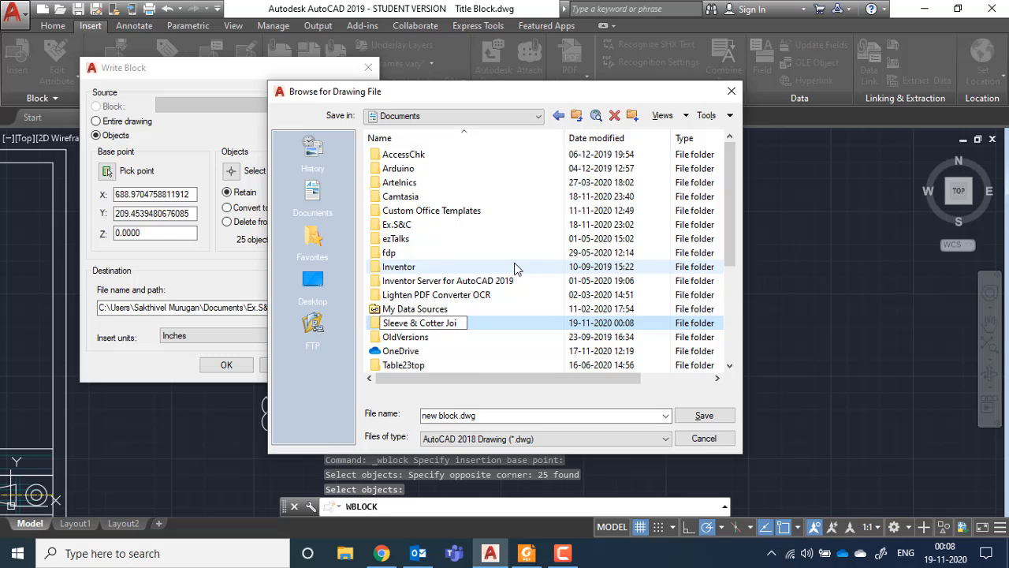
{"action": "key", "text": "Return"}
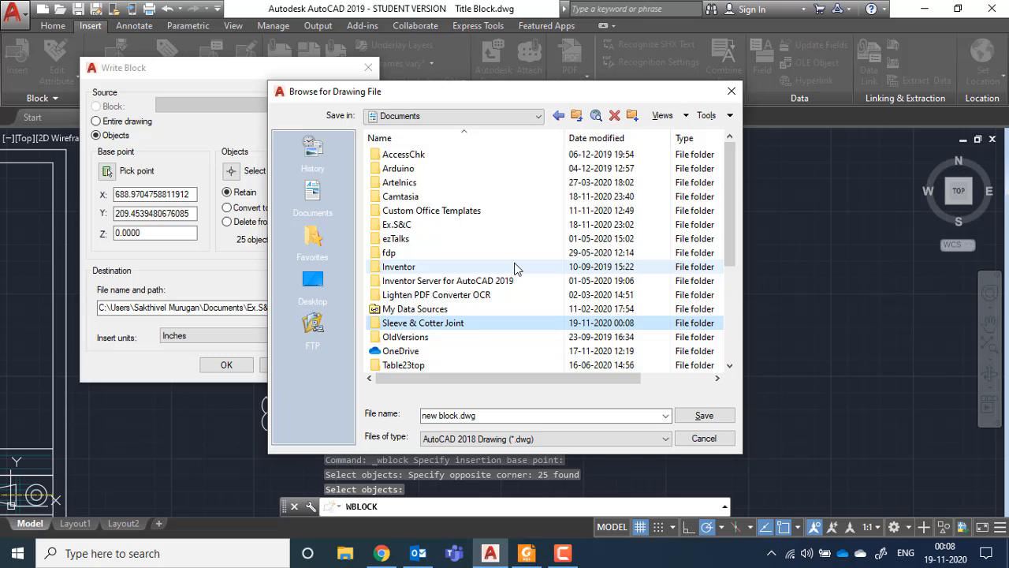
{"action": "double_click", "coordinate": [472, 324]}
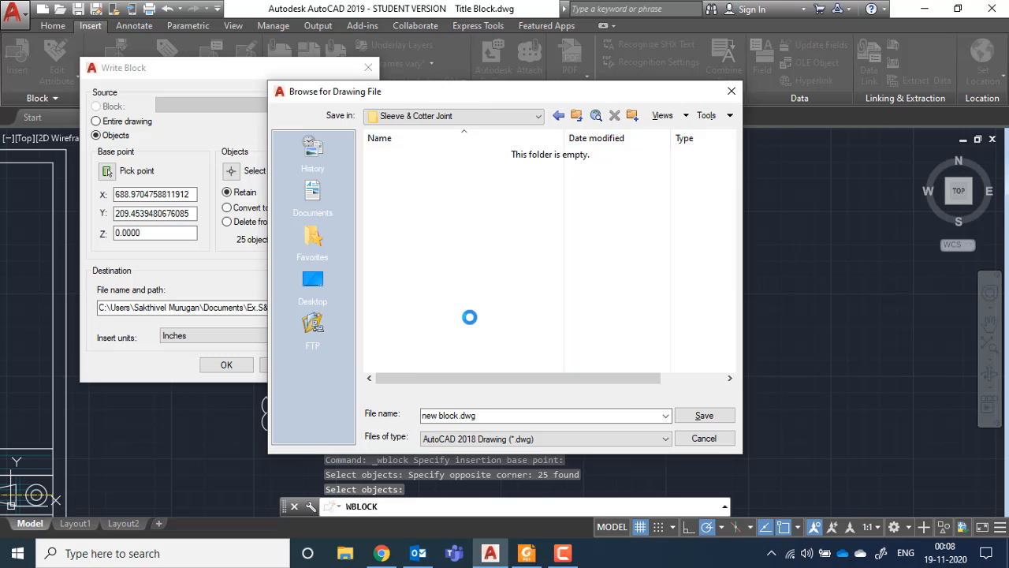
- Name the block file "Sleeve" and write it out with the insert units kept at Inches
{"action": "left_click", "coordinate": [484, 415]}
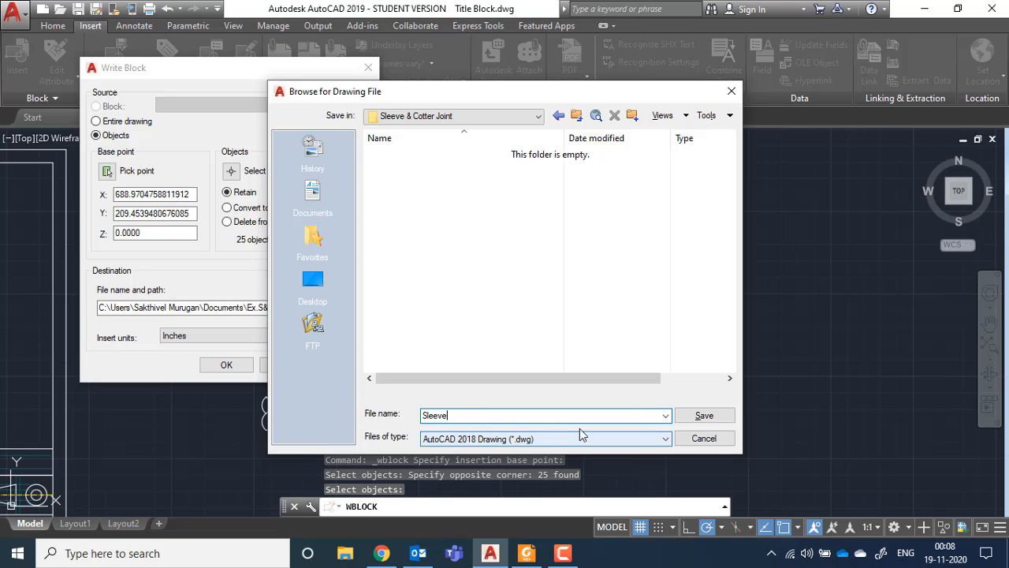
{"action": "left_click", "coordinate": [703, 415]}
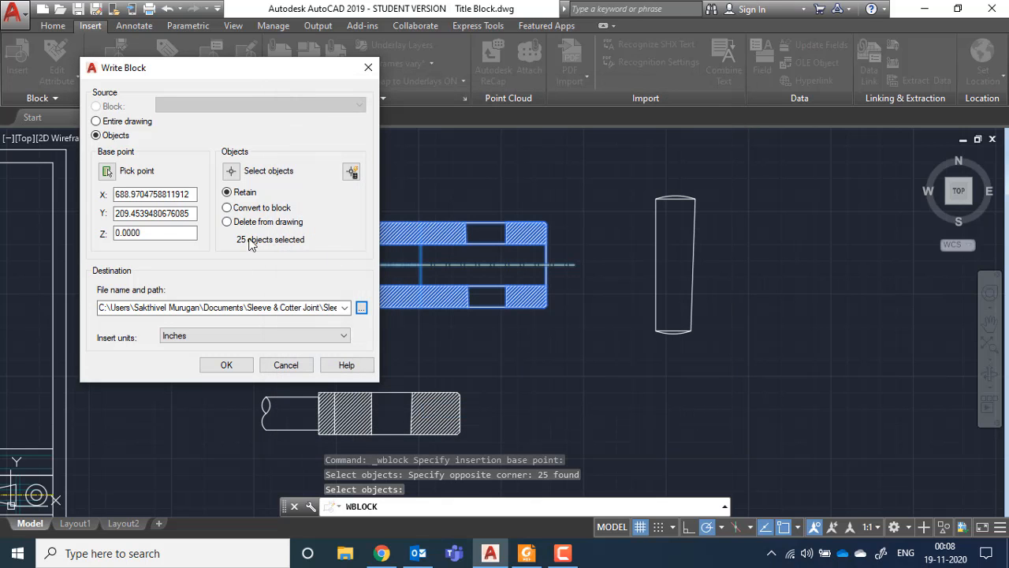
{"action": "left_click", "coordinate": [187, 339]}
{"action": "left_click", "coordinate": [239, 337]}
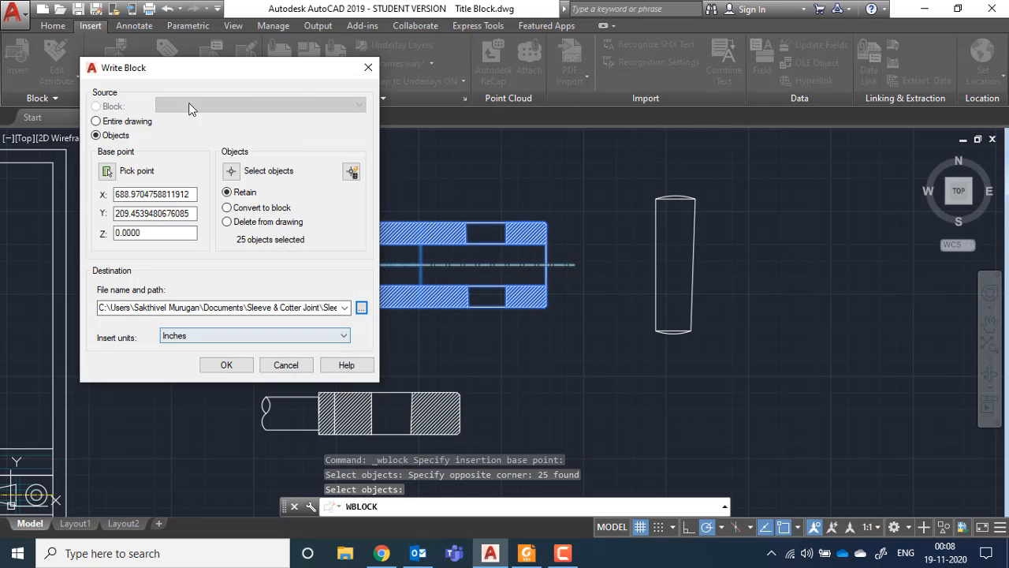
{"action": "left_click_drag", "start_coordinate": [188, 77], "coordinate": [300, 67]}
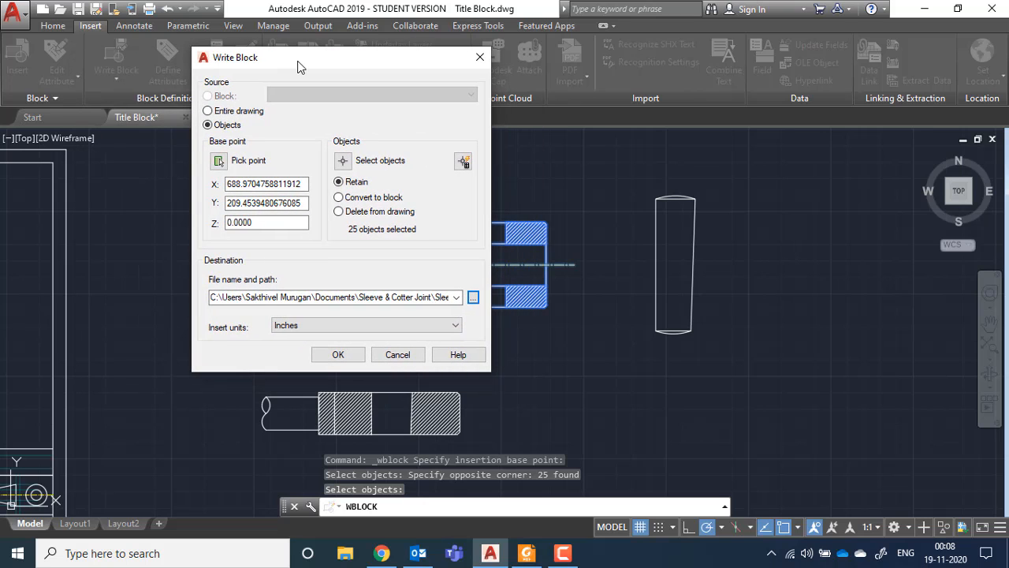
{"action": "left_click", "coordinate": [336, 354]}
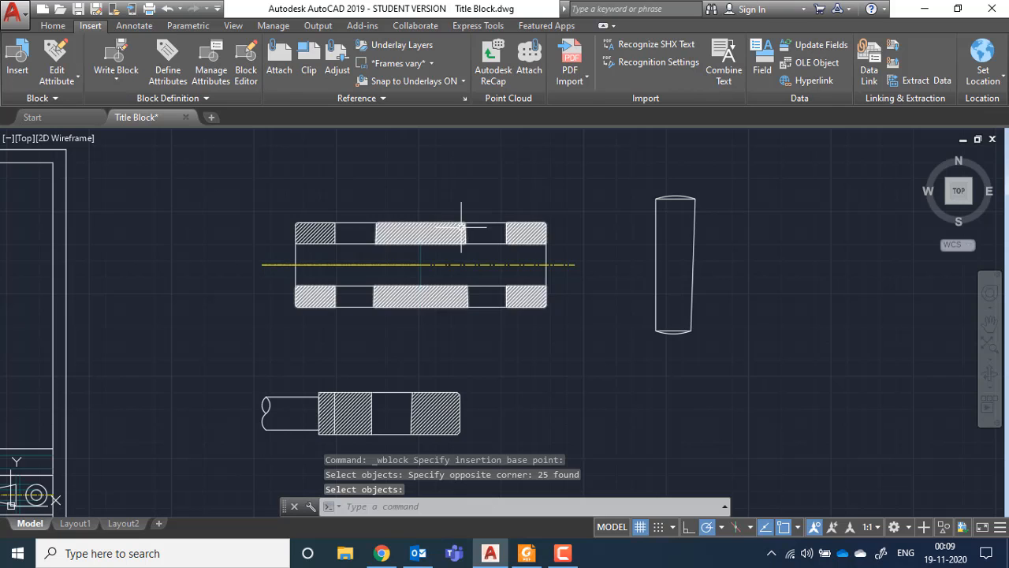
- Start another write block with its base point at the midpoint of the cotter's straight left edge and select the whole cotter
{"action": "mouse_move", "coordinate": [340, 263]}
{"action": "middle_mouse_down"}
{"action": "mouse_move", "coordinate": [483, 246]}
{"action": "mouse_move", "coordinate": [421, 216]}
{"action": "mouse_move", "coordinate": [367, 209]}
{"action": "mouse_move", "coordinate": [183, 219]}
{"action": "middle_mouse_up"}
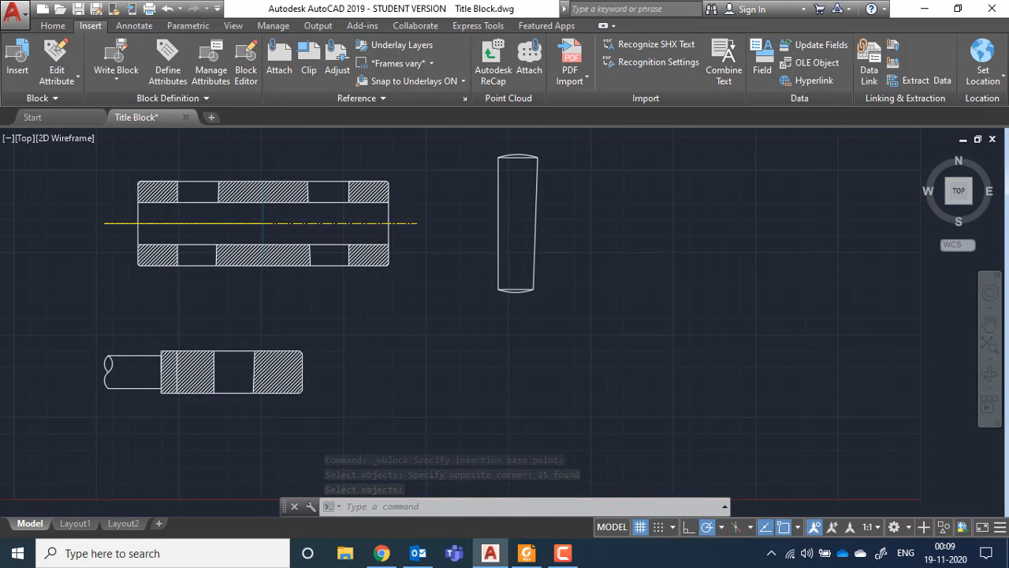
{"action": "left_click", "coordinate": [116, 59]}
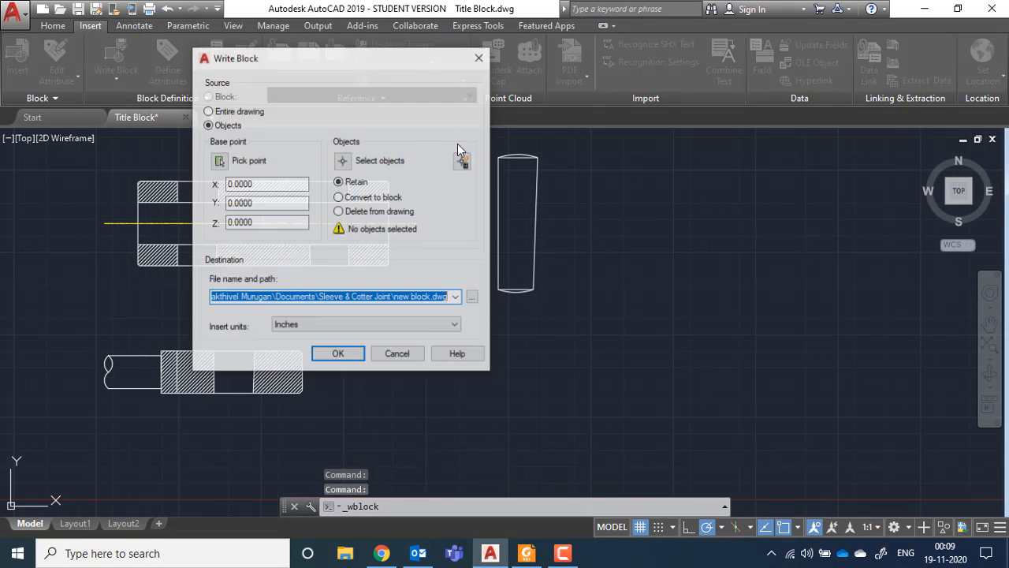
{"action": "left_click", "coordinate": [224, 161]}
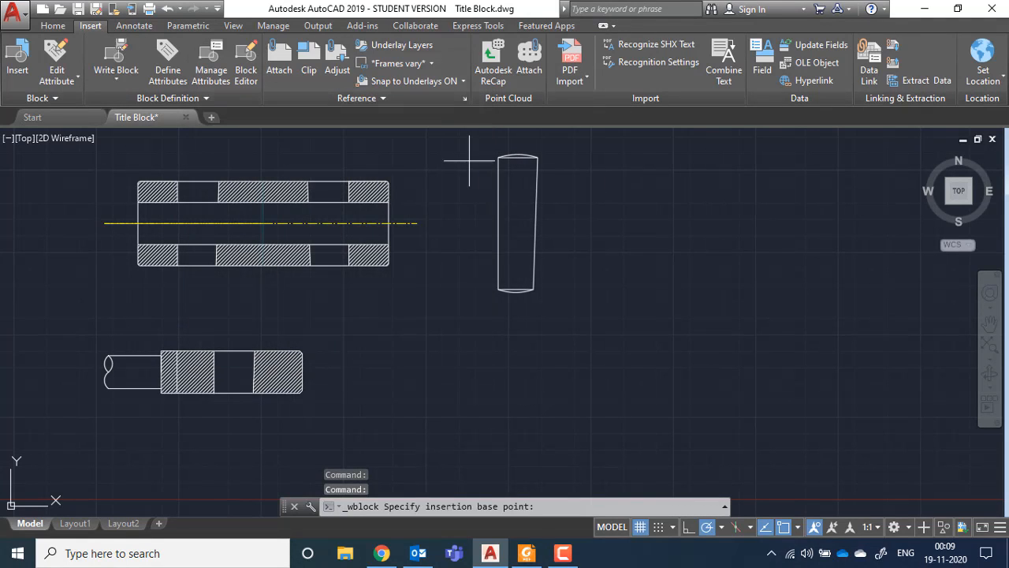
{"action": "left_click", "coordinate": [498, 224]}
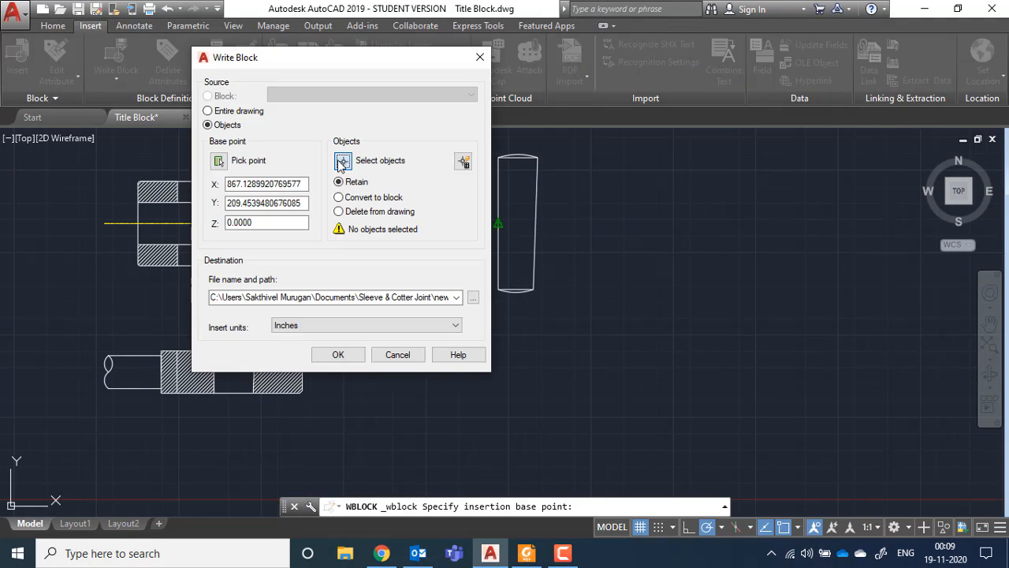
{"action": "left_click", "coordinate": [340, 161]}
{"action": "left_click", "coordinate": [478, 142]}
{"action": "left_click", "coordinate": [563, 307]}
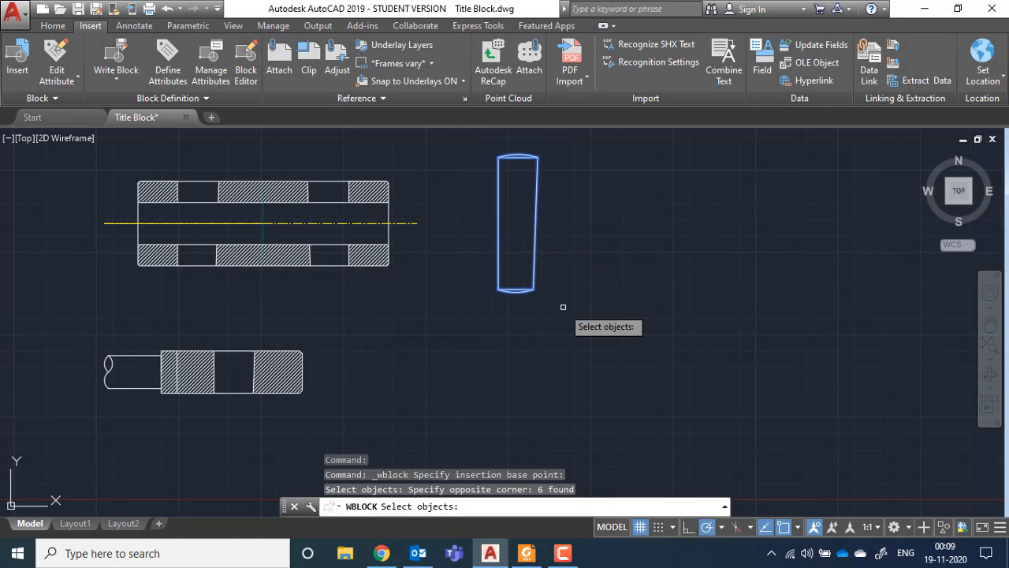
{"action": "key", "text": "Return"}
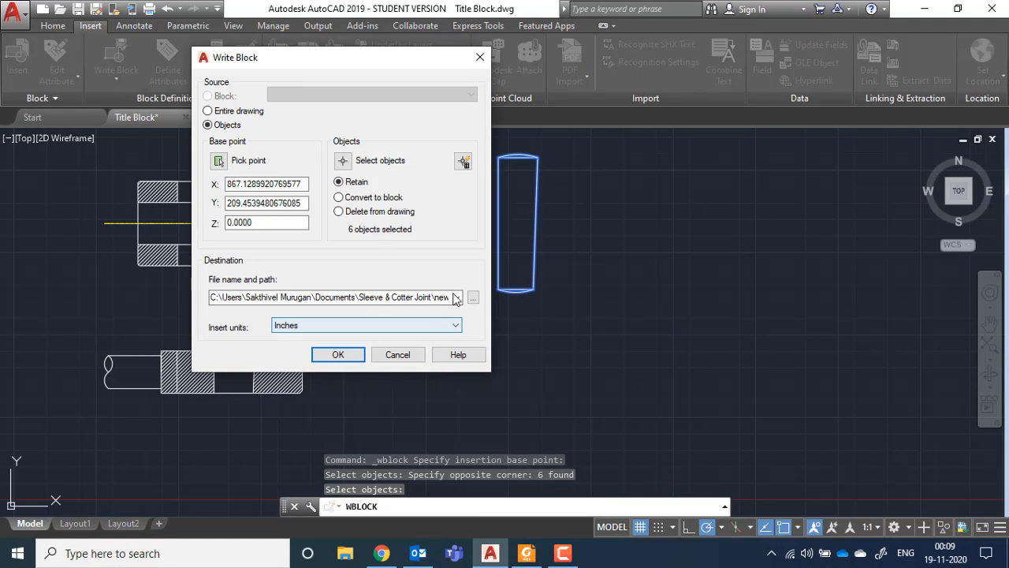
- Write the cotter block to a file named "Cotter" in the Sleeve & Cotter Joint folder
{"action": "left_click", "coordinate": [473, 297]}
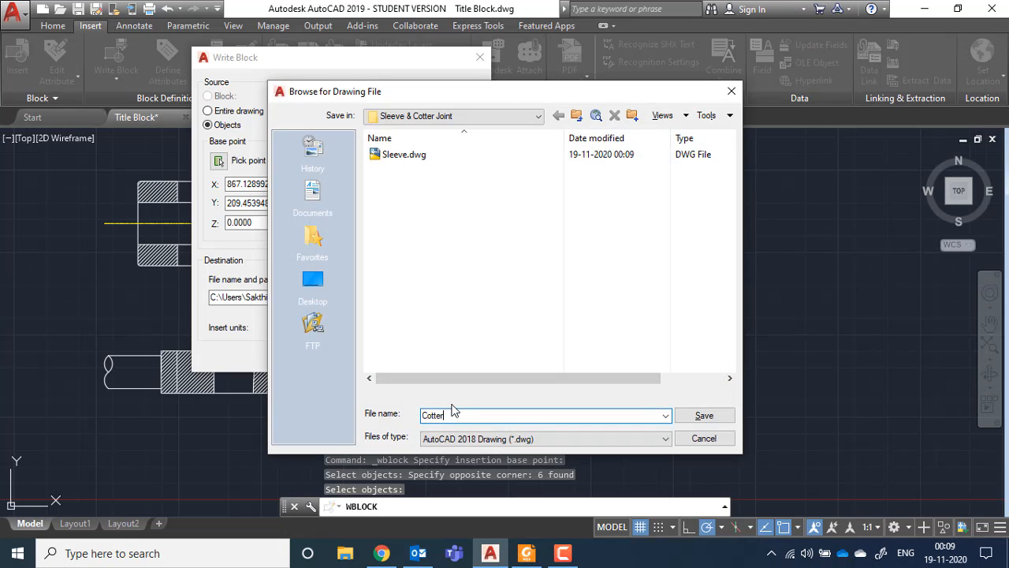
{"action": "type", "text": "Cotter"}
{"action": "left_click", "coordinate": [703, 416]}
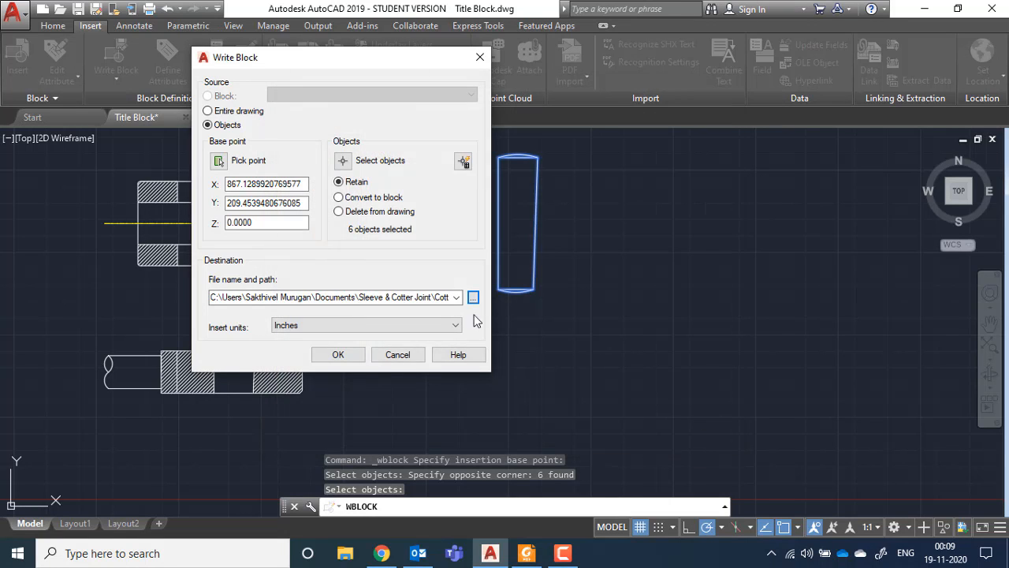
{"action": "left_click", "coordinate": [349, 356]}
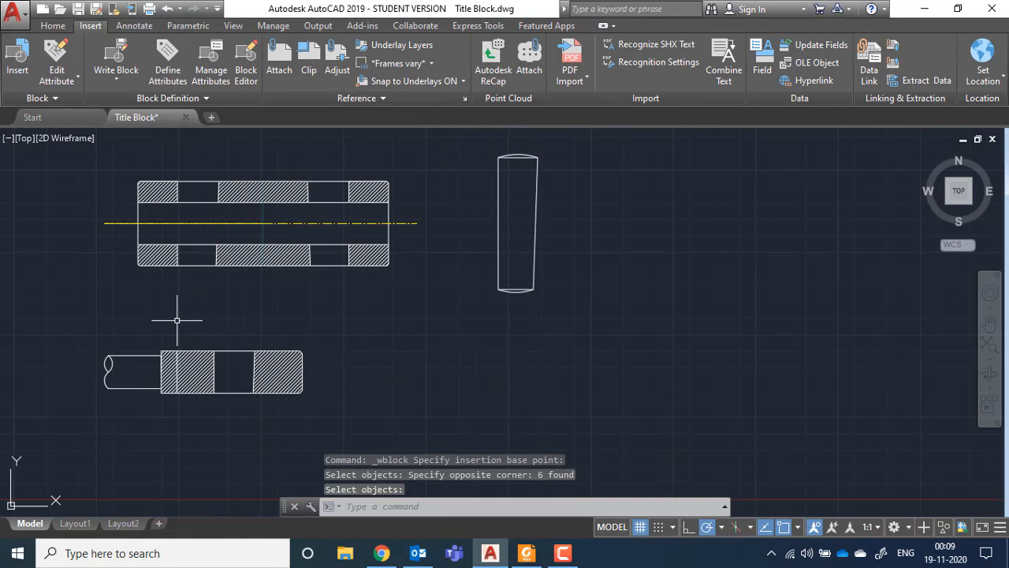
- Start another write block with its base point at the midpoint of the shaft slot's left edge and select the whole shaft
{"action": "middle_click_drag", "start_coordinate": [178, 321], "coordinate": [387, 319]}
{"action": "left_click", "coordinate": [116, 63]}
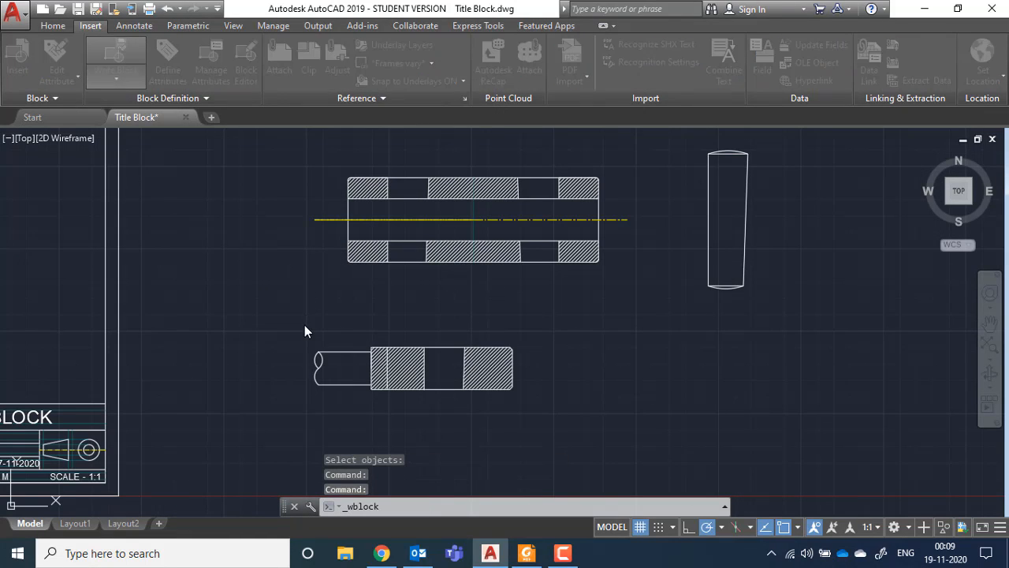
{"action": "left_click", "coordinate": [218, 160]}
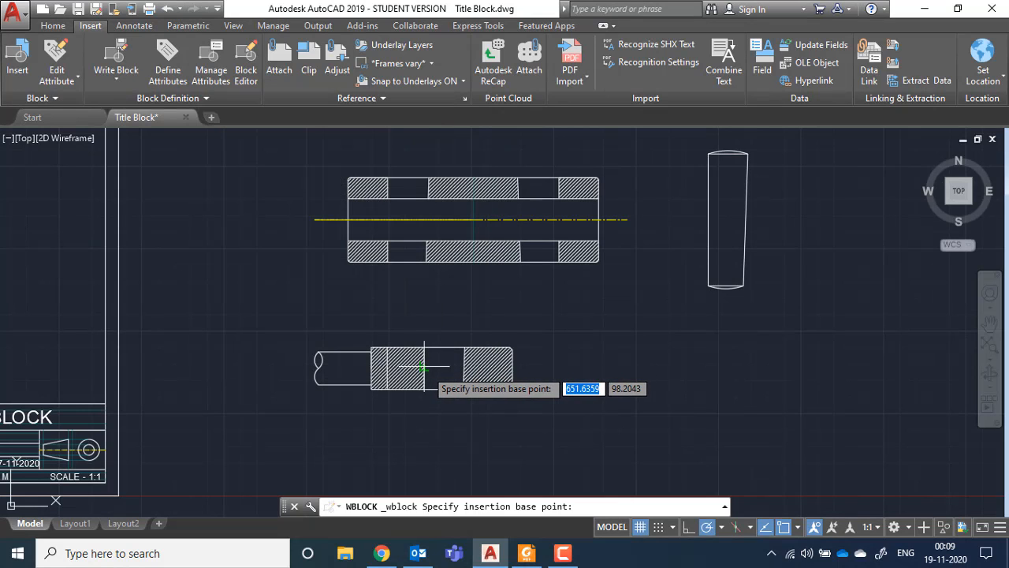
{"action": "left_click", "coordinate": [428, 368]}
{"action": "left_click", "coordinate": [344, 160]}
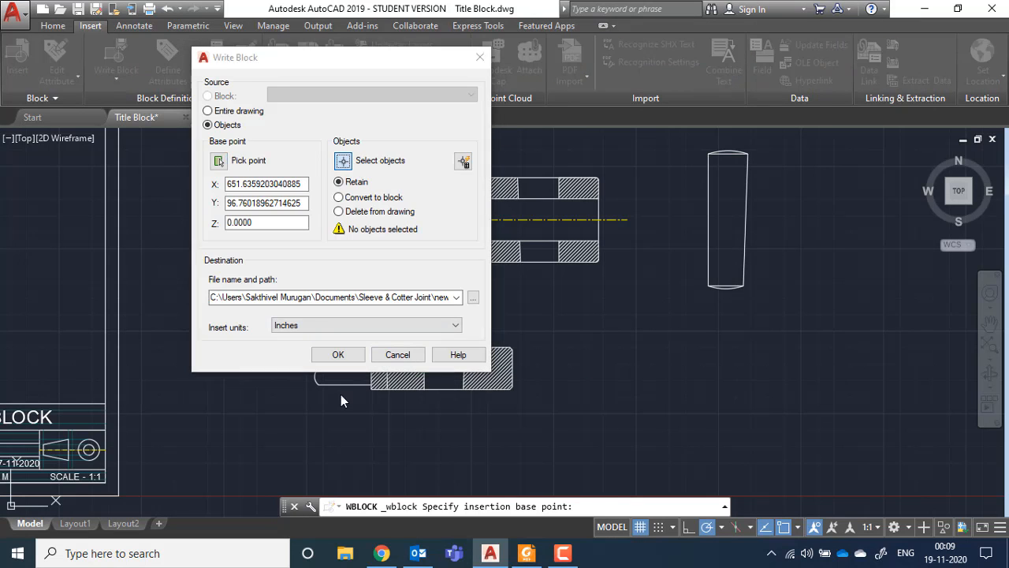
{"action": "left_click", "coordinate": [289, 320]}
{"action": "left_click", "coordinate": [535, 406]}
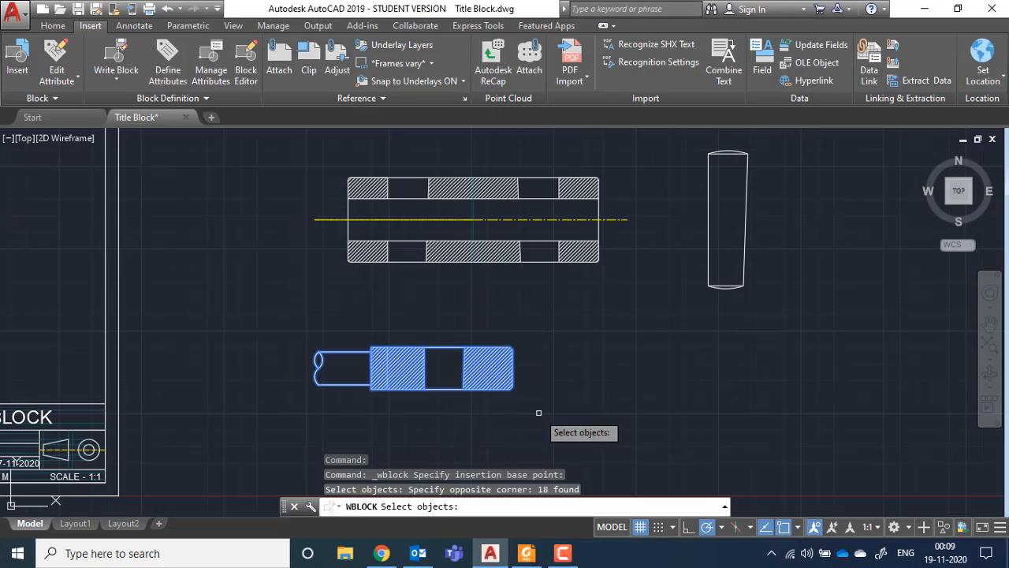
{"action": "key", "text": "Return"}
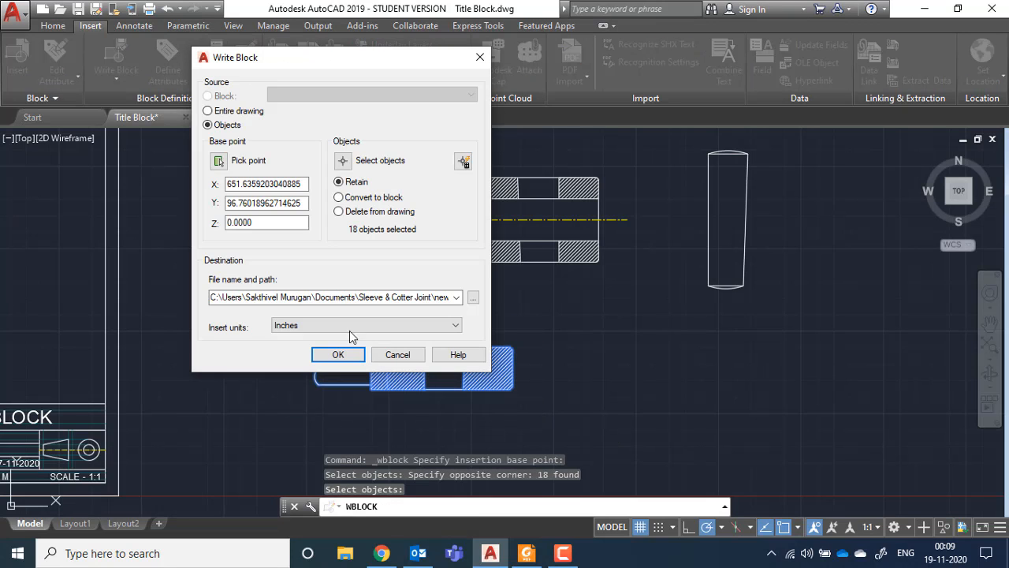
- Write the shaft block to a file named "Shaft" in the Sleeve & Cotter Joint folder
{"action": "left_click", "coordinate": [473, 299]}
{"action": "type", "text": "Shaft"}
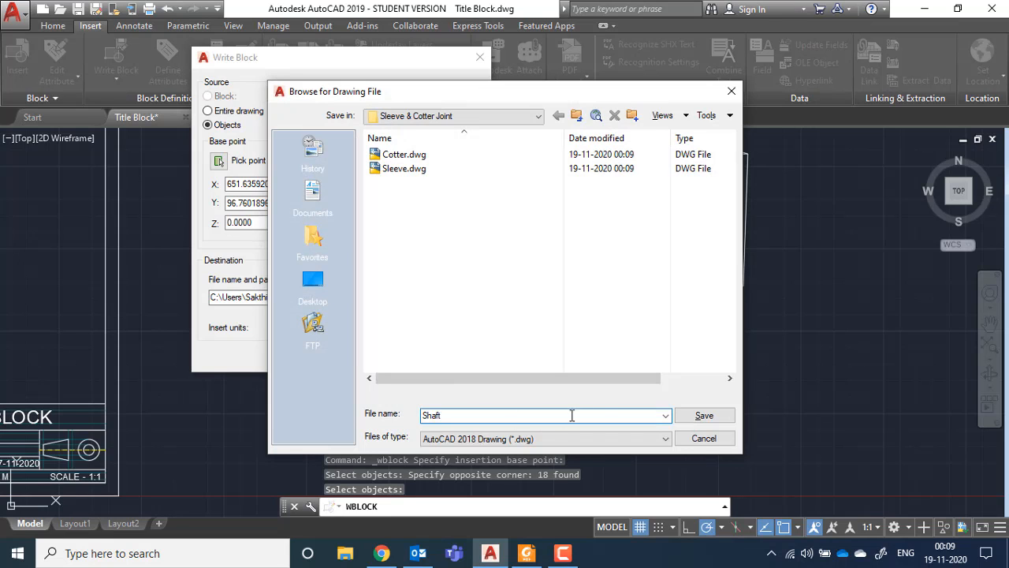
{"action": "left_click", "coordinate": [697, 422]}
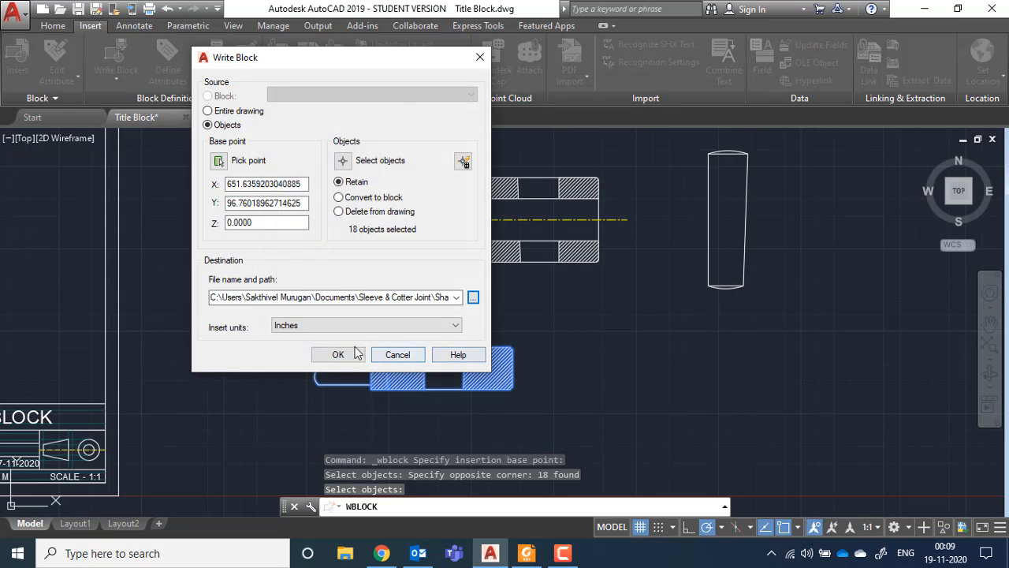
{"action": "left_click", "coordinate": [348, 355]}
{"action": "scroll", "coordinate": [512, 284], "scroll_direction": "down", "scroll_amount": 3}
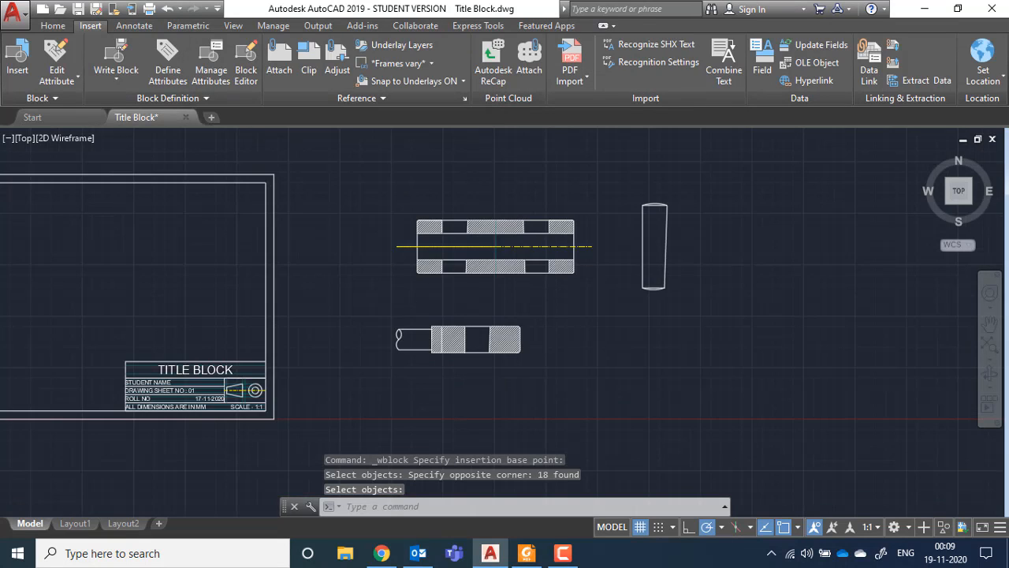
{"action": "scroll", "coordinate": [485, 265], "scroll_direction": "up", "scroll_amount": 3}
{"action": "scroll", "coordinate": [575, 262], "scroll_direction": "down", "scroll_amount": 2}
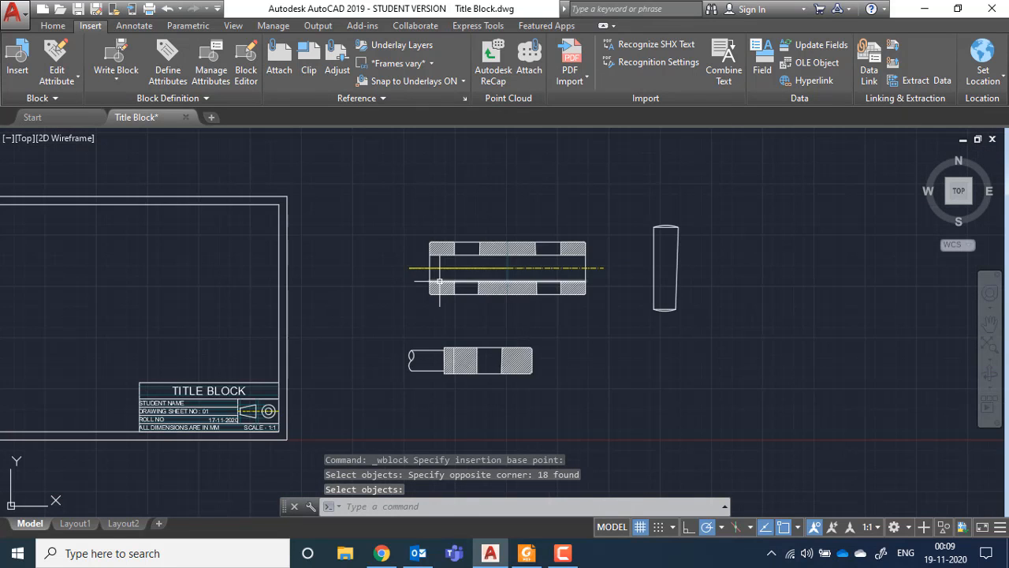
{"action": "middle_click_drag", "start_coordinate": [444, 272], "coordinate": [586, 272]}
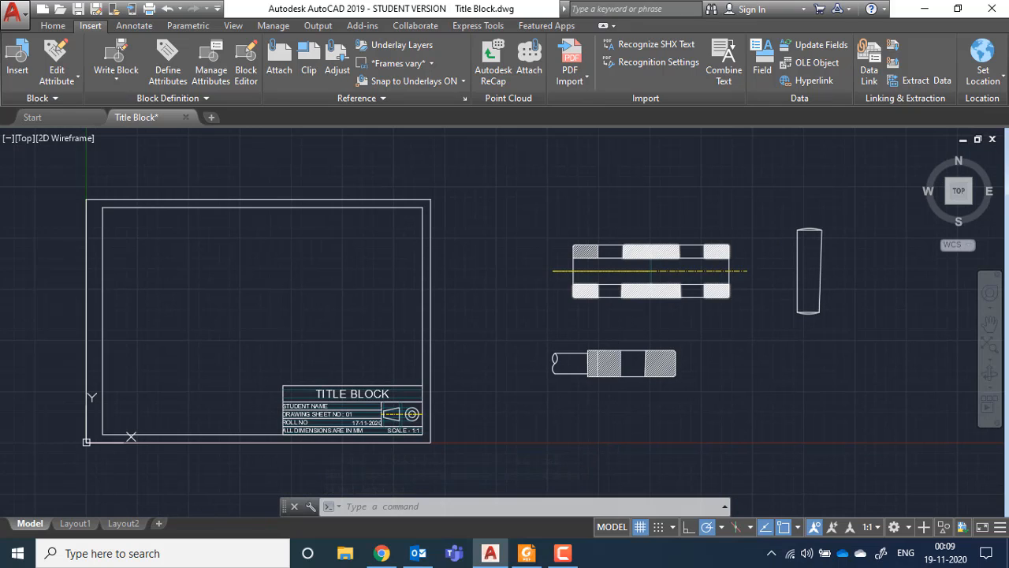
- Insert the Sleeve.dwg block from the Sleeve & Cotter Joint folder and place it in the upper part of the title block frame
{"action": "key", "text": "Escape"}
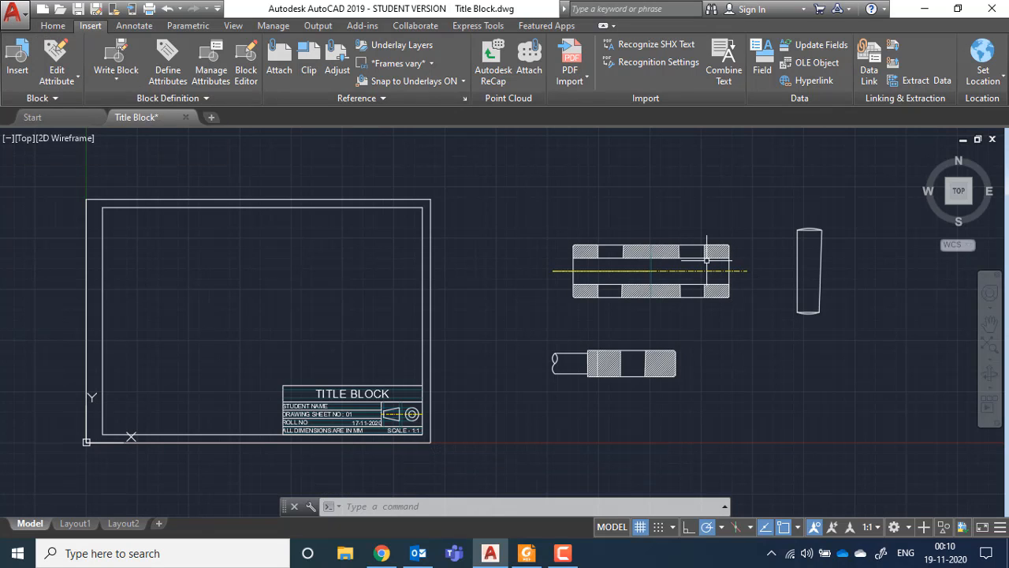
{"action": "middle_click_drag", "start_coordinate": [706, 260], "coordinate": [858, 246]}
{"action": "scroll", "coordinate": [358, 245], "scroll_direction": "up", "scroll_amount": 2}
{"action": "scroll", "coordinate": [358, 245], "scroll_direction": "down", "scroll_amount": 2}
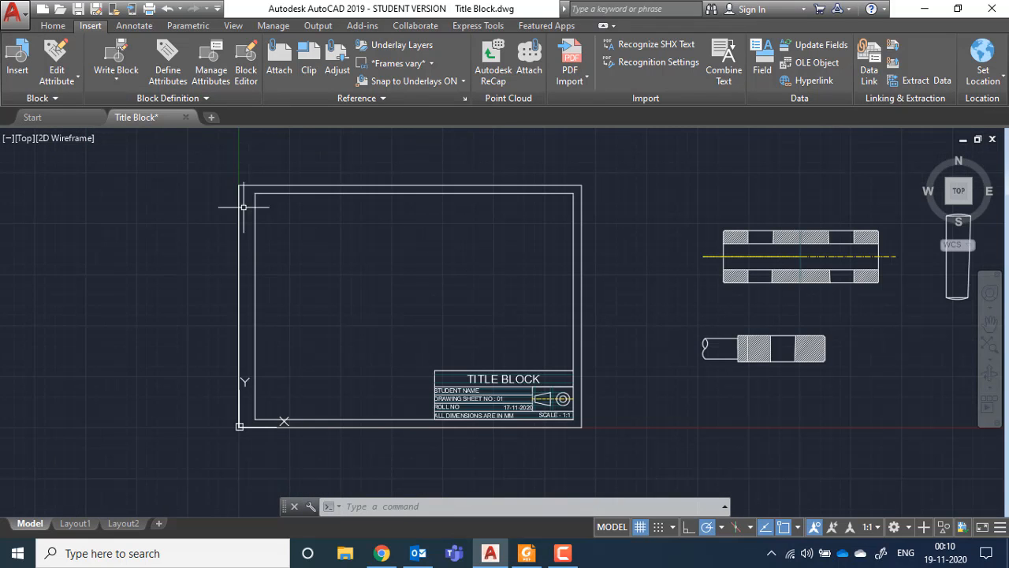
{"action": "scroll", "coordinate": [416, 265], "scroll_direction": "up", "scroll_amount": 2}
{"action": "mouse_move", "coordinate": [317, 265]}
{"action": "middle_mouse_down"}
{"action": "mouse_move", "coordinate": [336, 263]}
{"action": "mouse_move", "coordinate": [346, 289]}
{"action": "middle_mouse_up"}
{"action": "scroll", "coordinate": [347, 289], "scroll_direction": "up", "scroll_amount": 2}
{"action": "scroll", "coordinate": [346, 290], "scroll_direction": "down", "scroll_amount": 2}
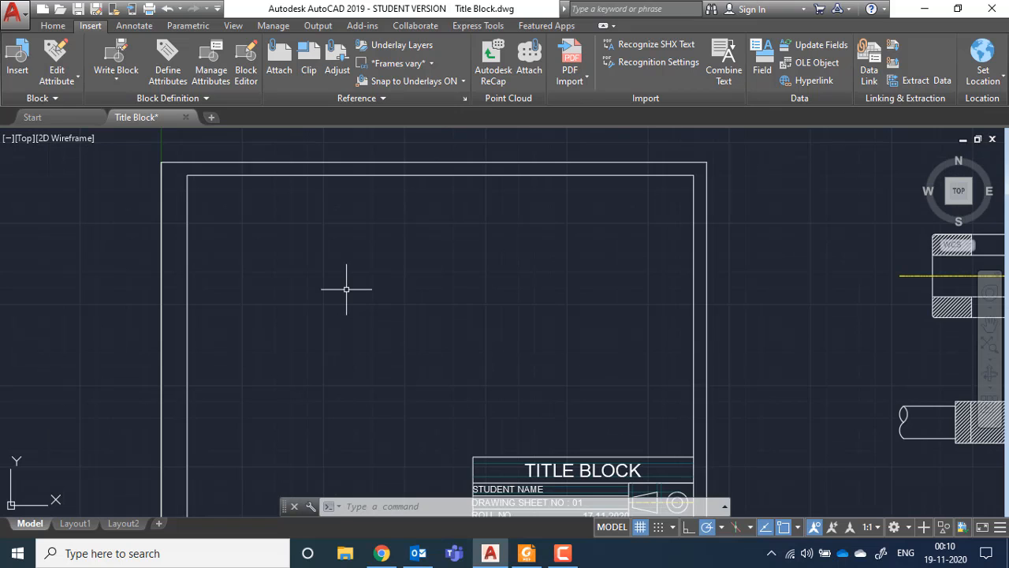
{"action": "left_click", "coordinate": [24, 60]}
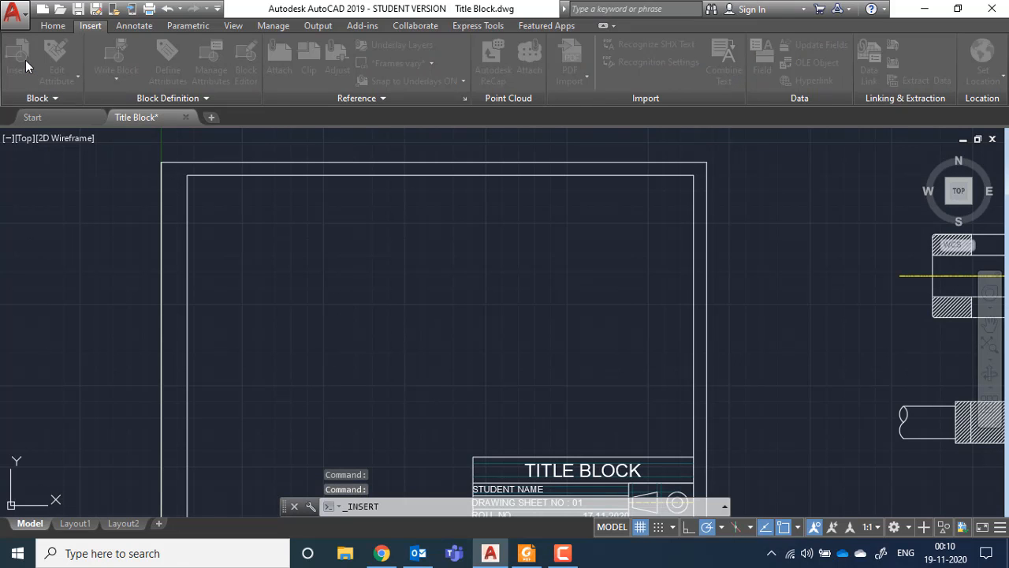
{"action": "left_click", "coordinate": [644, 185]}
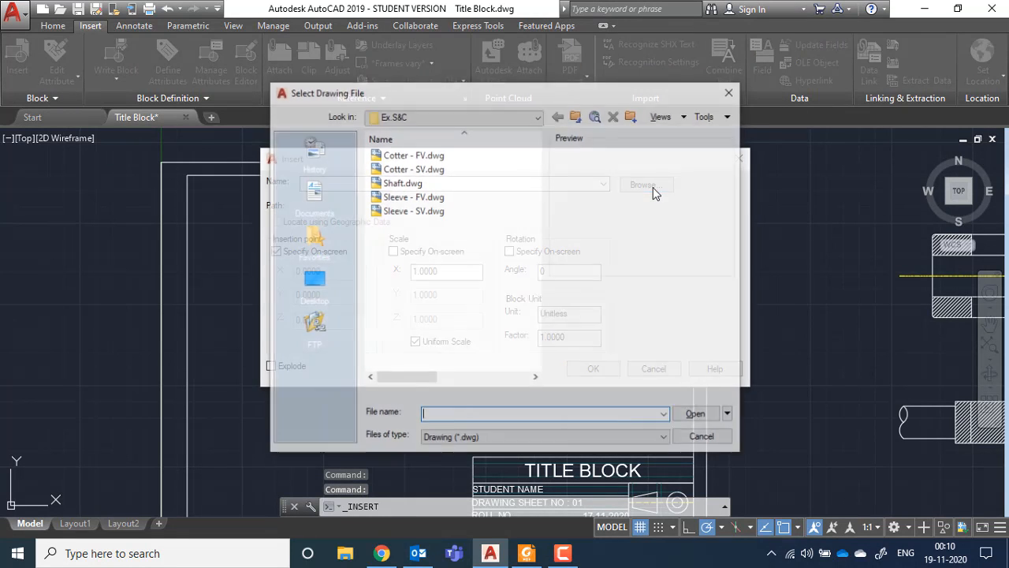
{"action": "left_click", "coordinate": [560, 117]}
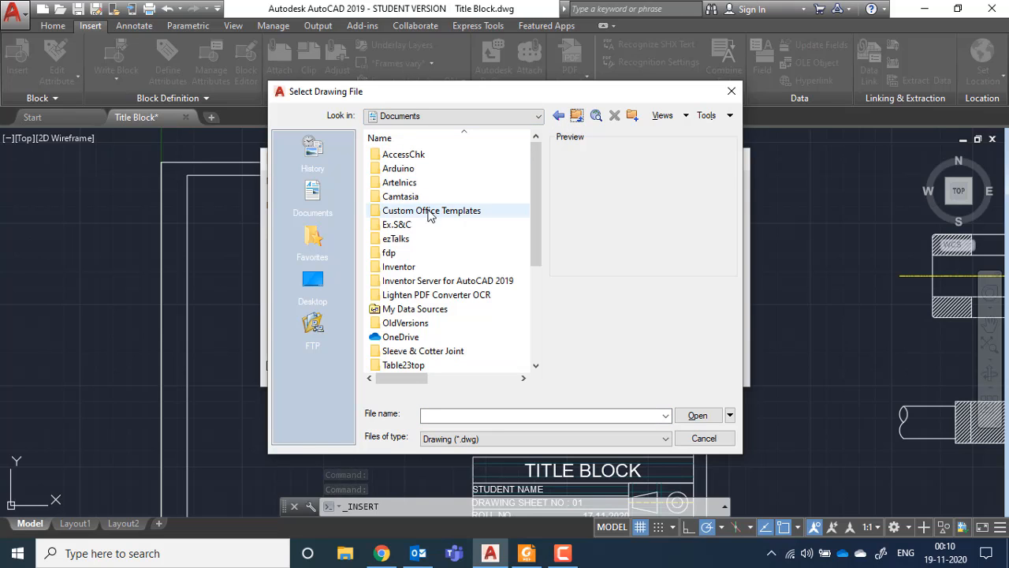
{"action": "double_click", "coordinate": [419, 351]}
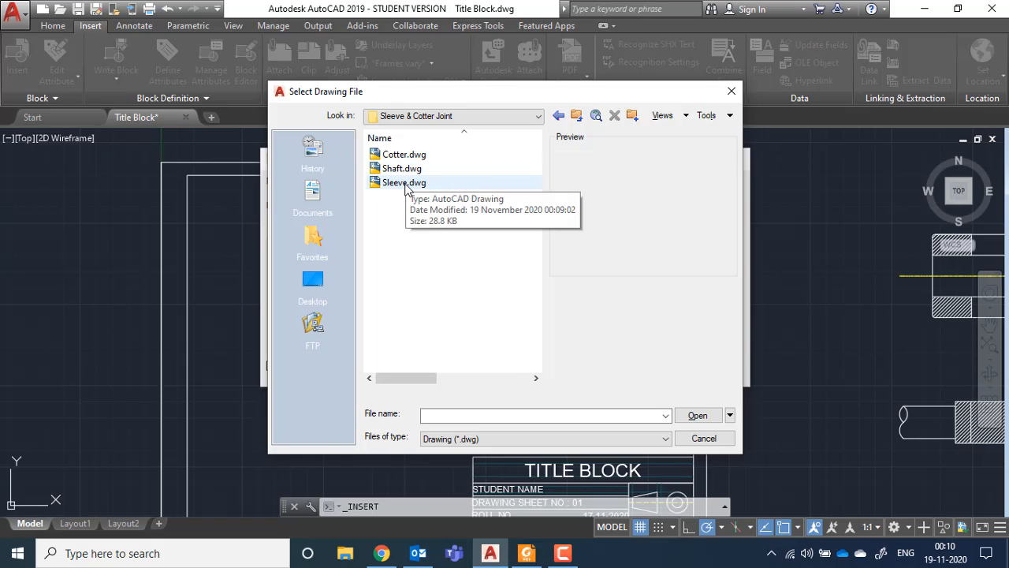
{"action": "double_click", "coordinate": [404, 183]}
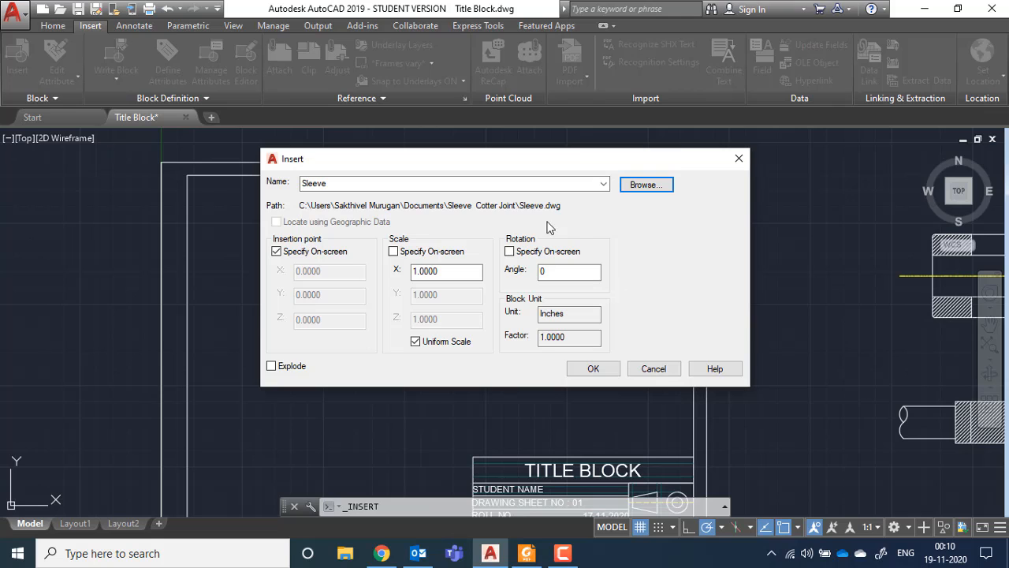
{"action": "left_click", "coordinate": [593, 369]}
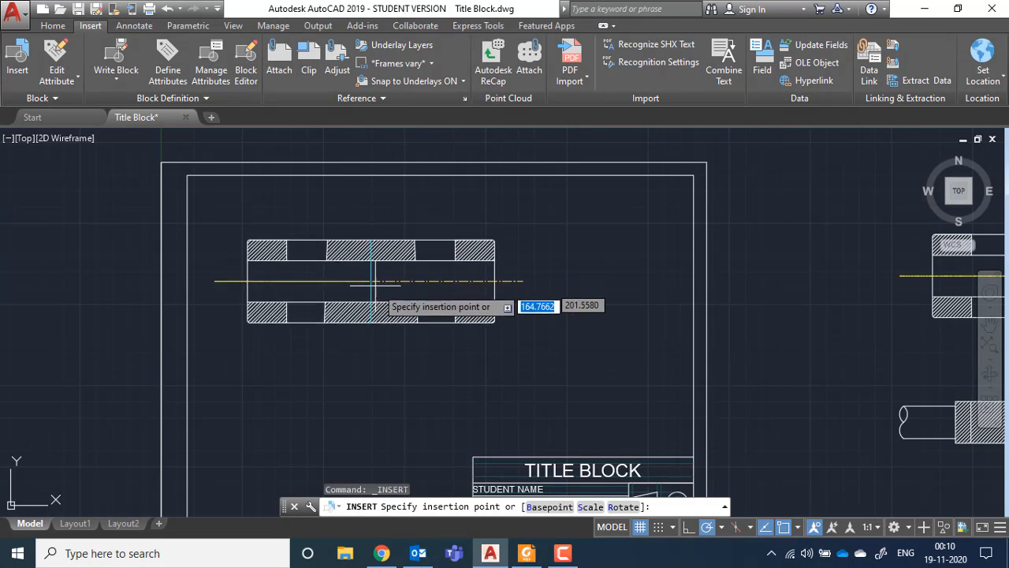
{"action": "left_click", "coordinate": [388, 290]}
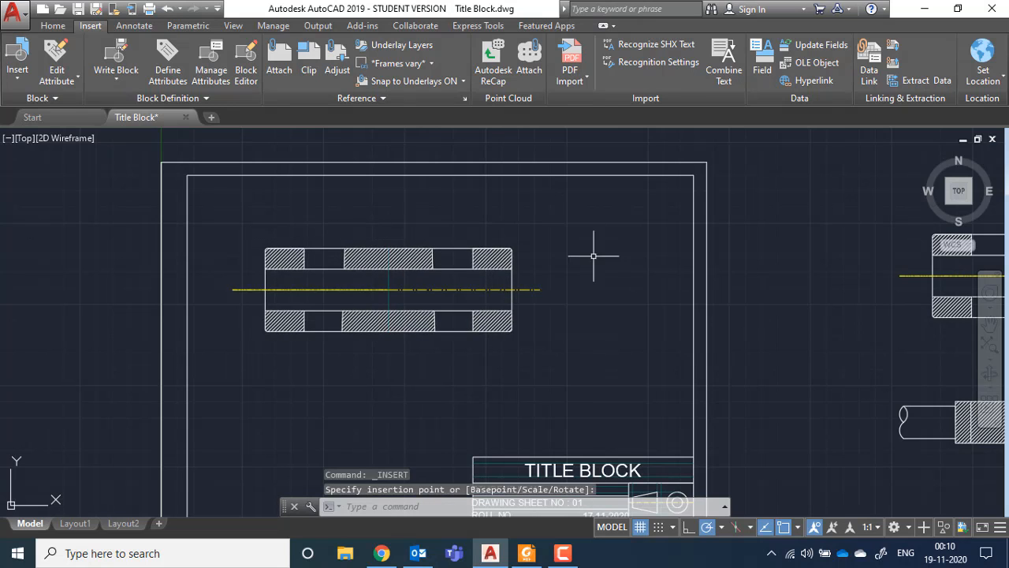
- Examine whether the inserted sleeve's edges and hatches select together as one block, then clear the selection
{"action": "scroll", "coordinate": [408, 272], "scroll_direction": "up", "scroll_amount": 3}
{"action": "scroll", "coordinate": [394, 272], "scroll_direction": "down", "scroll_amount": 3}
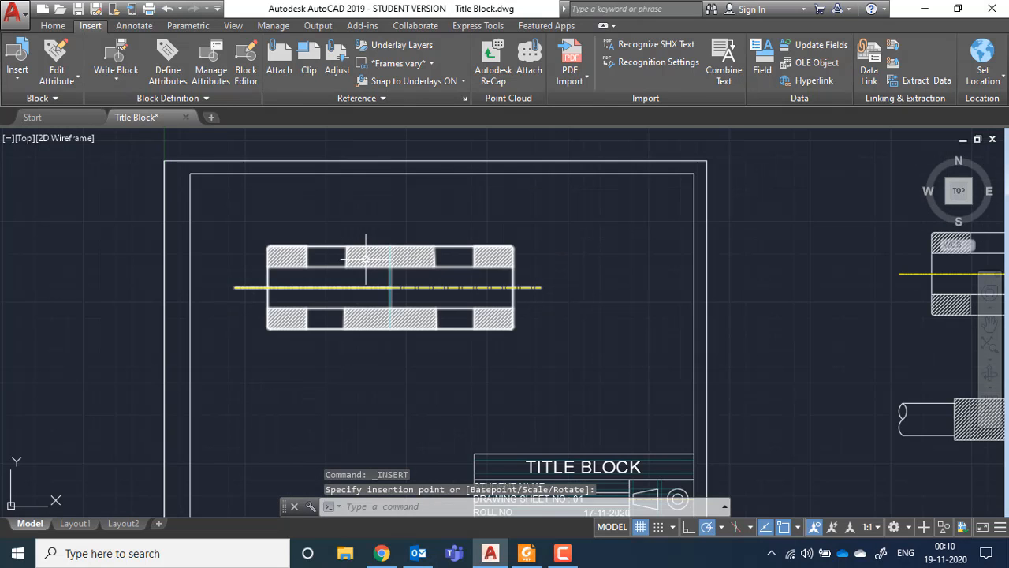
{"action": "left_click", "coordinate": [366, 258]}
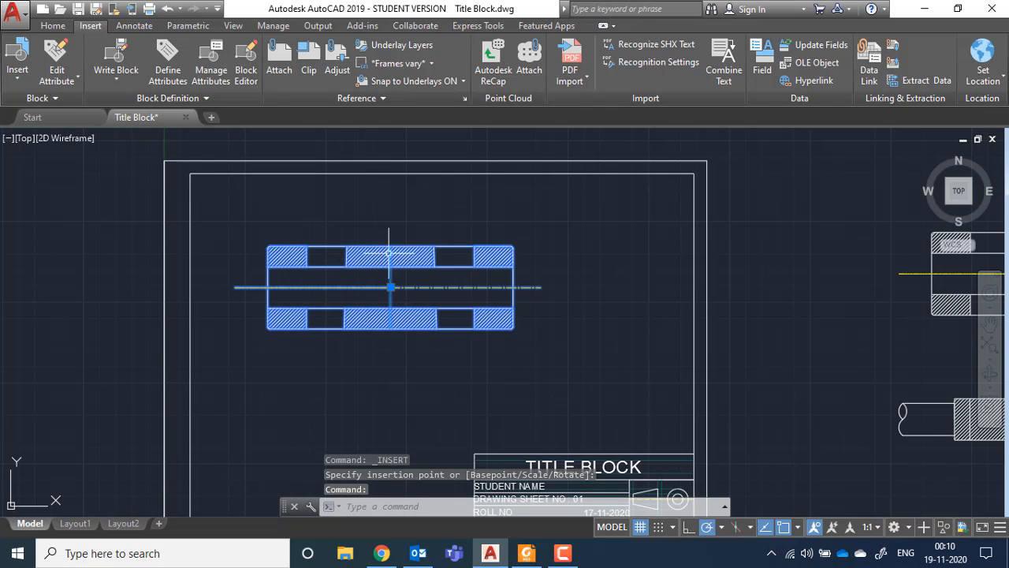
{"action": "key", "text": "Escape"}
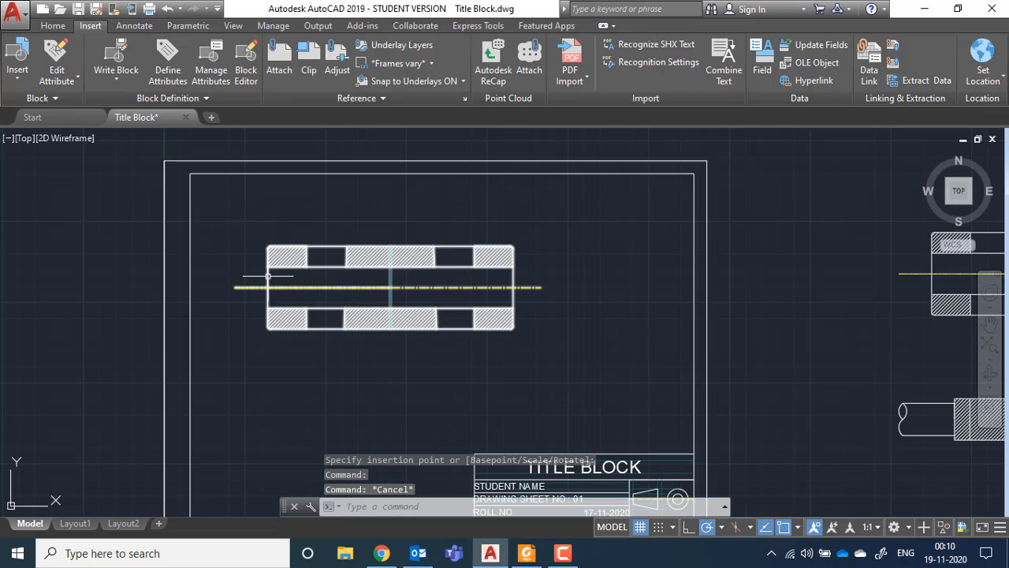
{"action": "left_click", "coordinate": [268, 277]}
{"action": "left_click", "coordinate": [513, 279]}
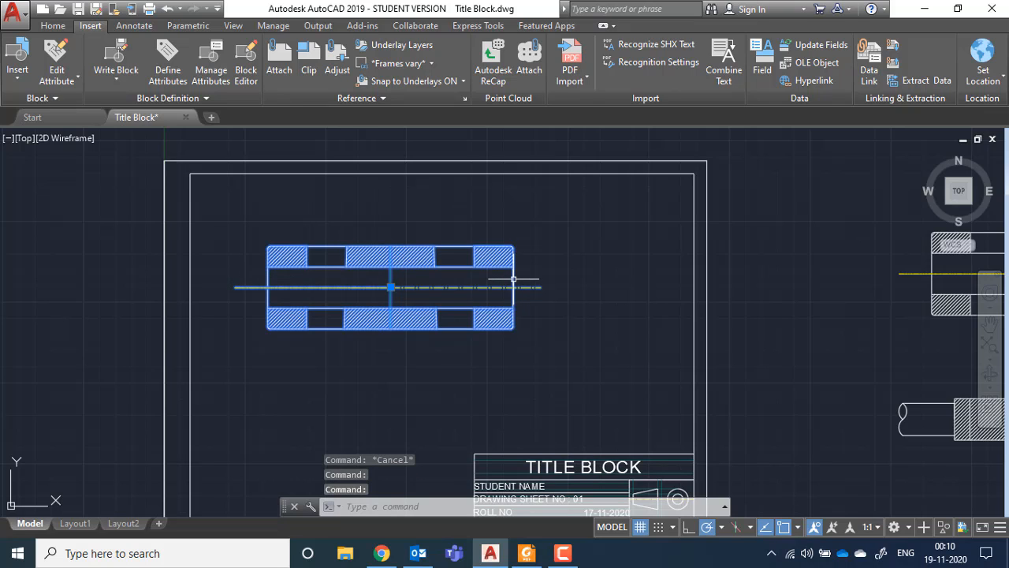
{"action": "key", "text": "Escape"}
{"action": "left_click", "coordinate": [308, 262]}
{"action": "scroll", "coordinate": [308, 262], "scroll_direction": "up", "scroll_amount": 4}
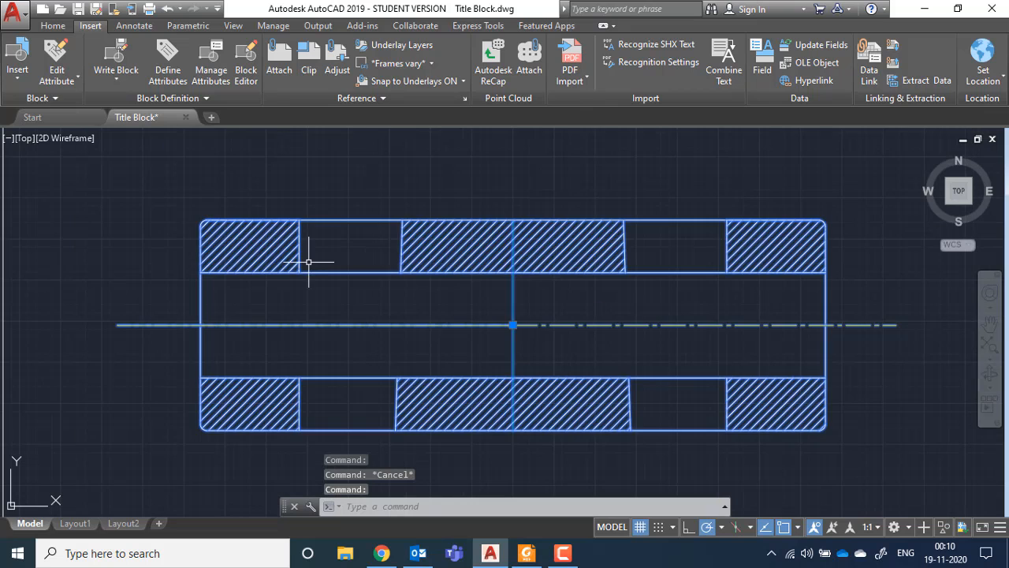
{"action": "key", "text": "Escape"}
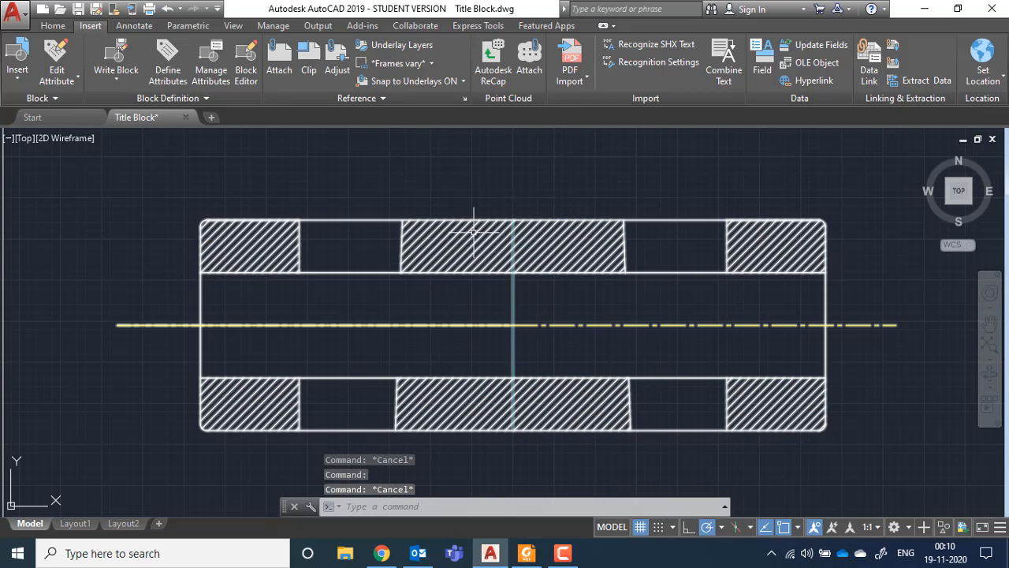
{"action": "left_click", "coordinate": [263, 246]}
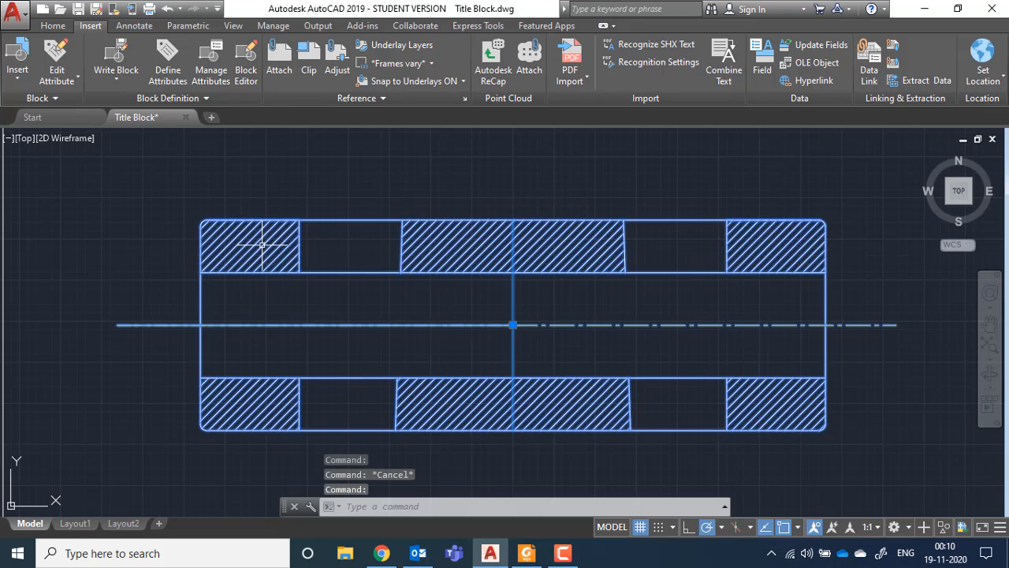
{"action": "key", "text": "Escape"}
- Move the inserted sleeve block slightly upward inside the frame by its base-point grip
{"action": "left_click", "coordinate": [437, 230]}
{"action": "left_click", "coordinate": [513, 325]}
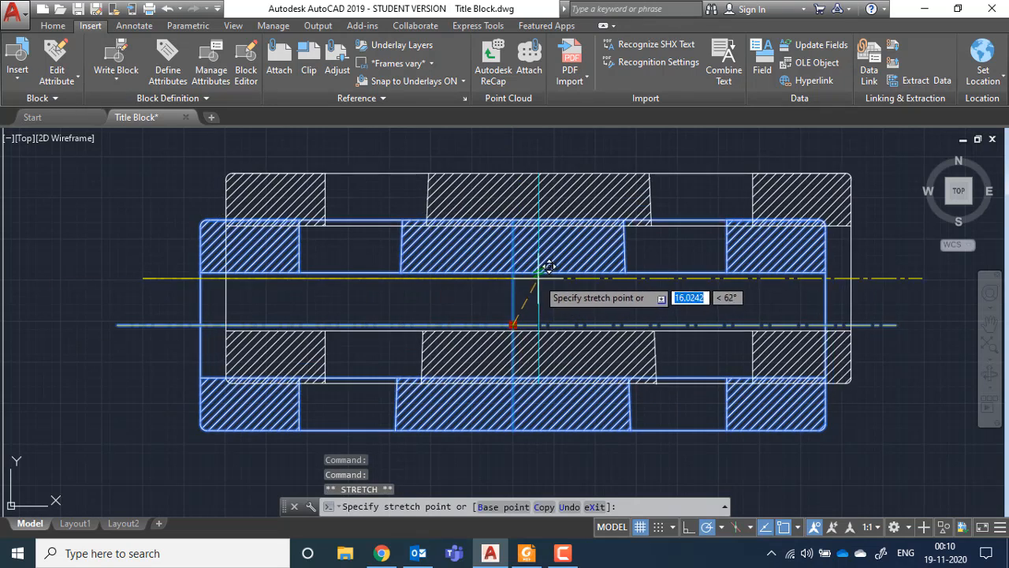
{"action": "scroll", "coordinate": [514, 282], "scroll_direction": "down", "scroll_amount": 4}
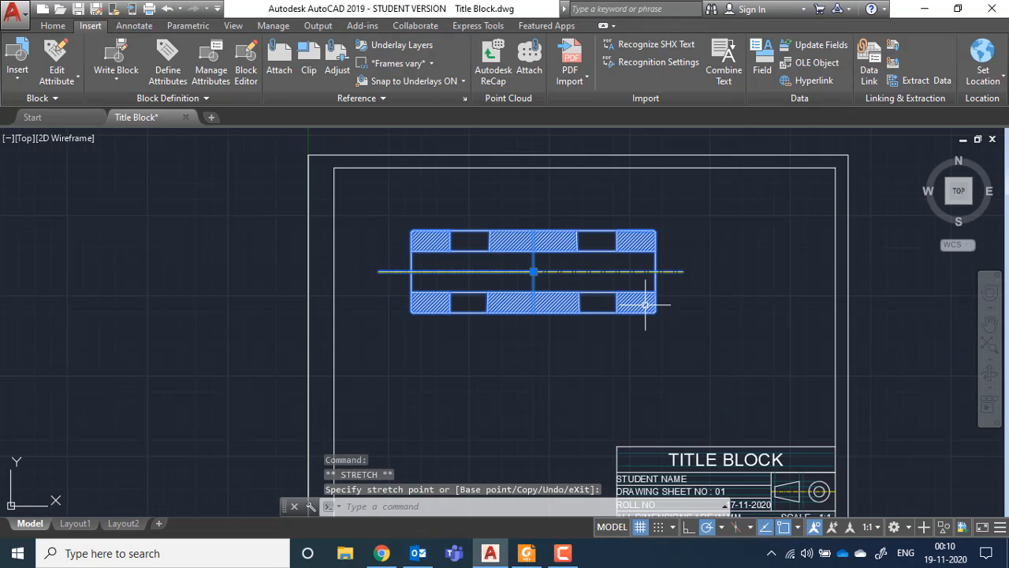
{"action": "key", "text": "Escape"}
{"action": "key", "text": "Escape"}
{"action": "middle_click_drag", "start_coordinate": [716, 300], "coordinate": [576, 292]}
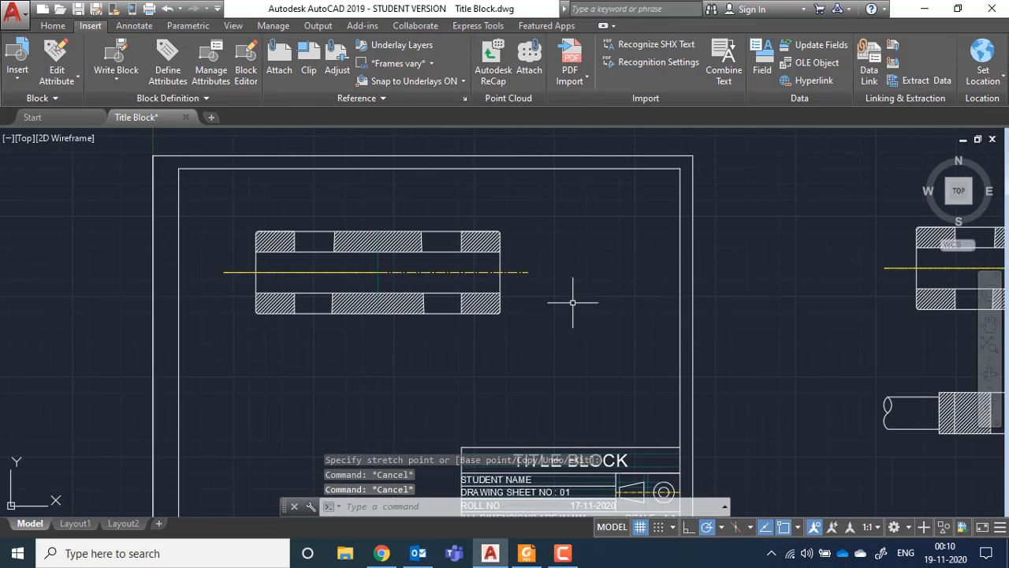
- Insert the Shaft.dwg block from the Sleeve & Cotter Joint folder and place it below the sleeve inside the frame
{"action": "scroll", "coordinate": [574, 298], "scroll_direction": "down", "scroll_amount": 2}
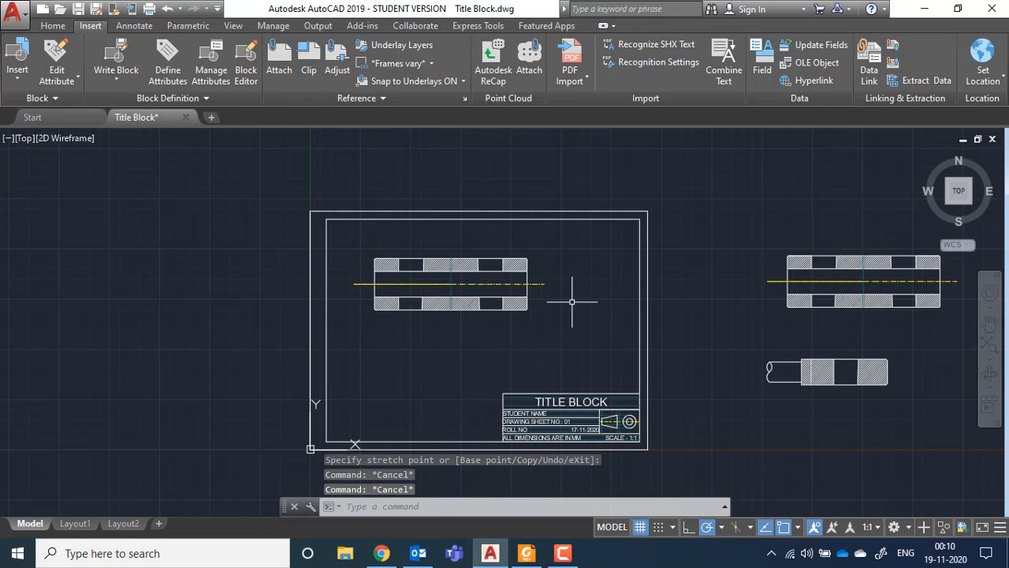
{"action": "left_click", "coordinate": [17, 71]}
{"action": "left_click", "coordinate": [62, 173]}
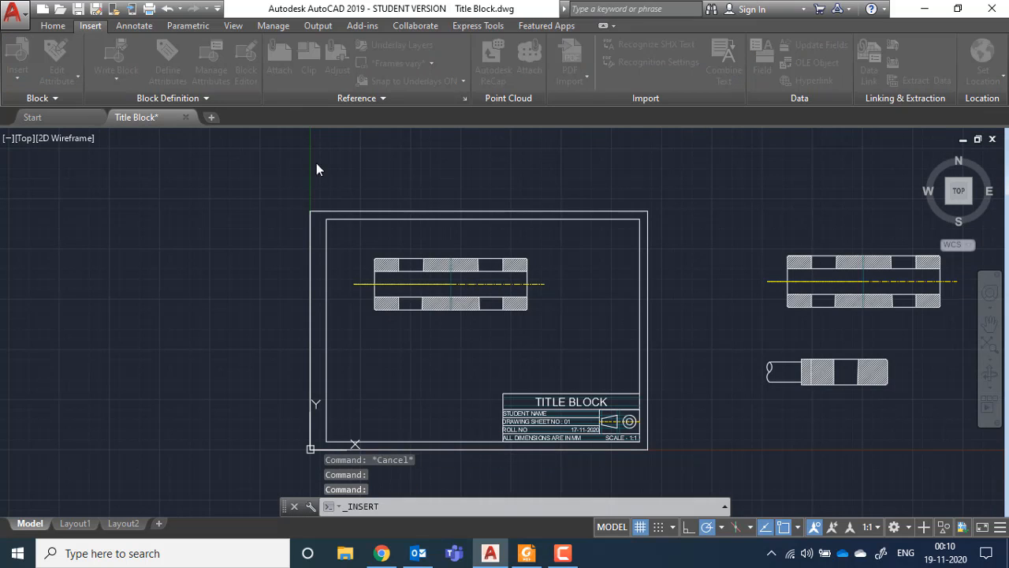
{"action": "left_click", "coordinate": [643, 185]}
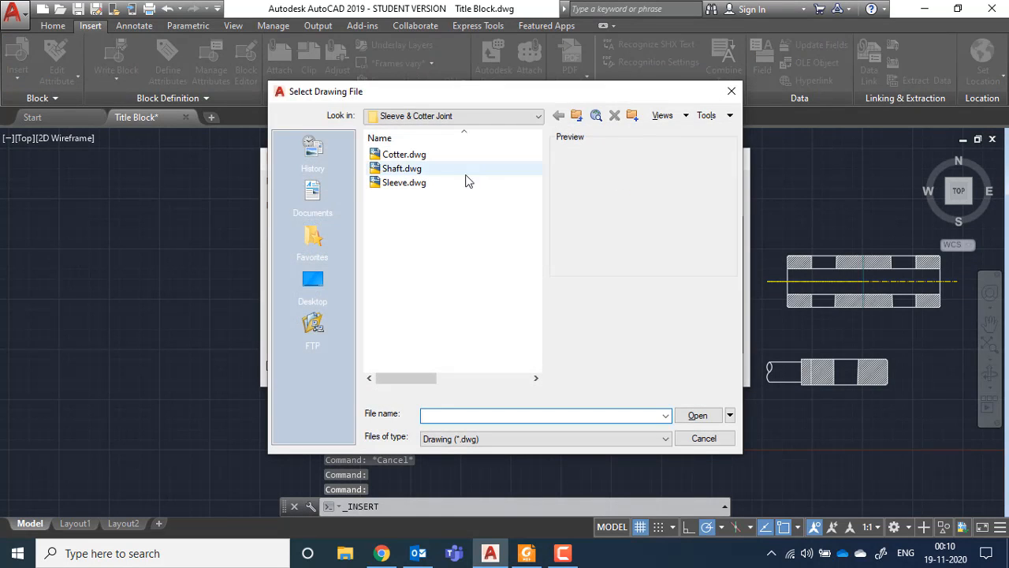
{"action": "double_click", "coordinate": [397, 172]}
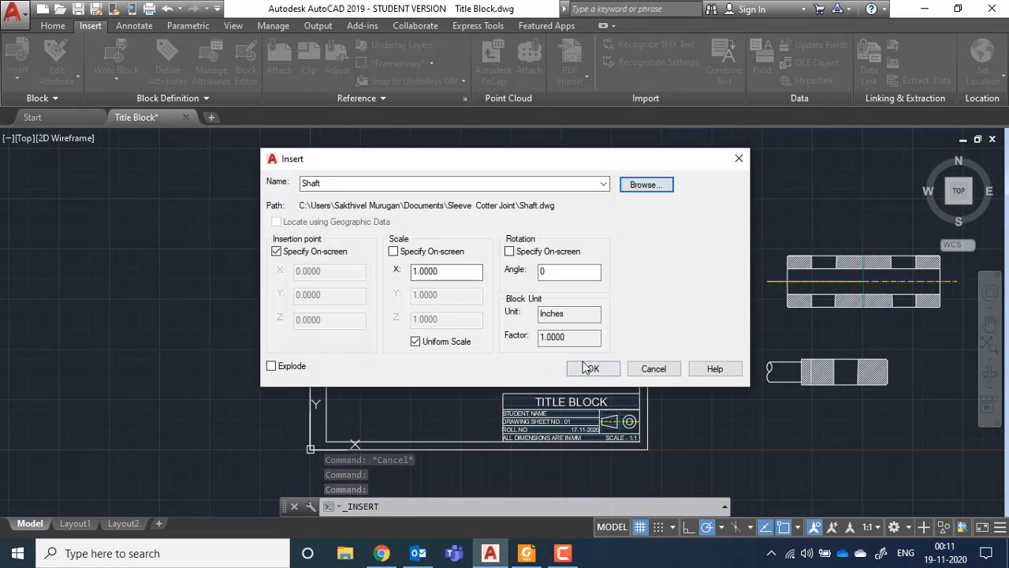
{"action": "left_click", "coordinate": [587, 368]}
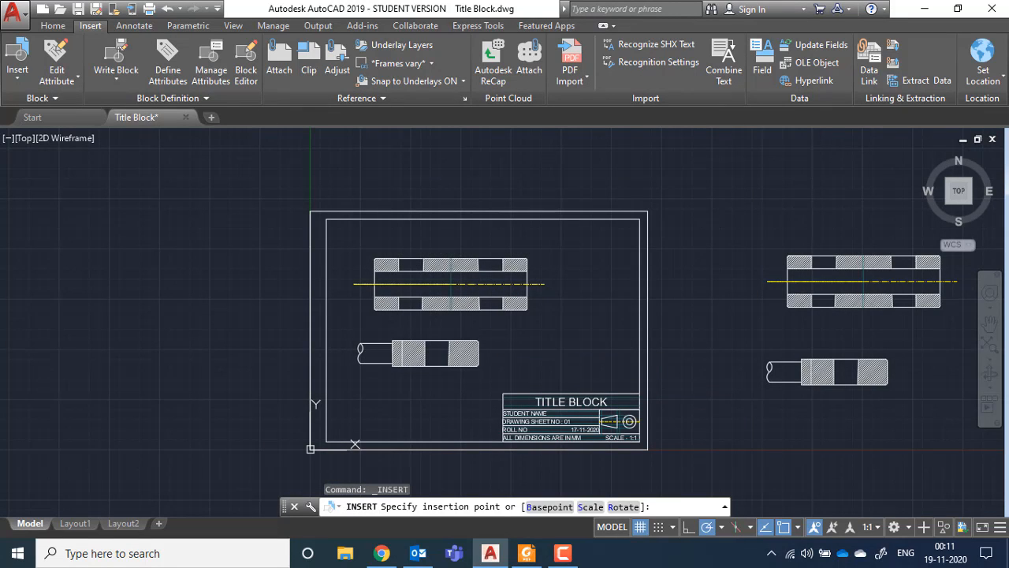
{"action": "left_click", "coordinate": [768, 372]}
- Insert the Cotter.dwg block from the Sleeve & Cotter Joint folder and place it to the right of the sleeve inside the frame
{"action": "left_click", "coordinate": [18, 67]}
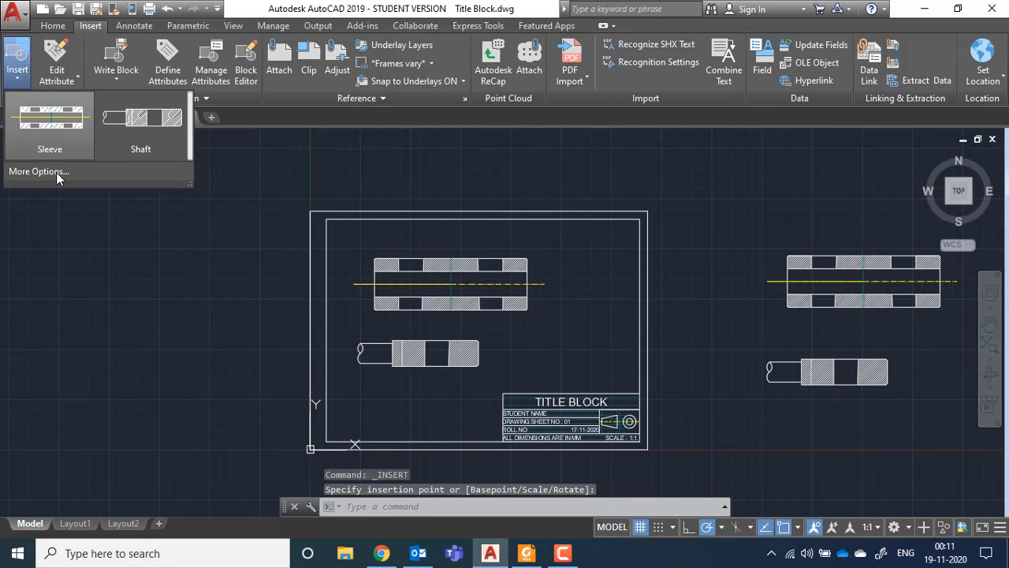
{"action": "left_click", "coordinate": [56, 171]}
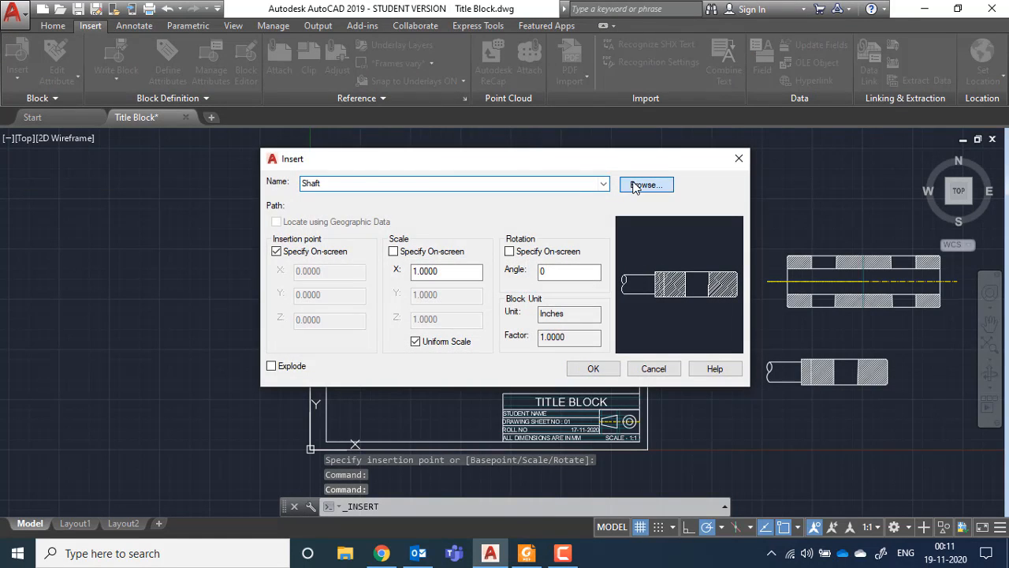
{"action": "left_click", "coordinate": [635, 186]}
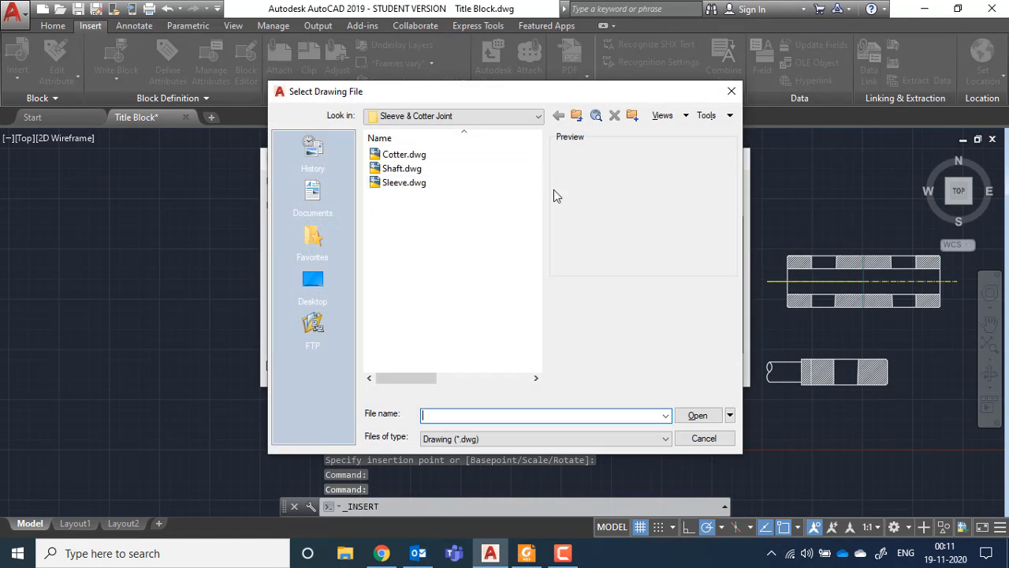
{"action": "double_click", "coordinate": [404, 155]}
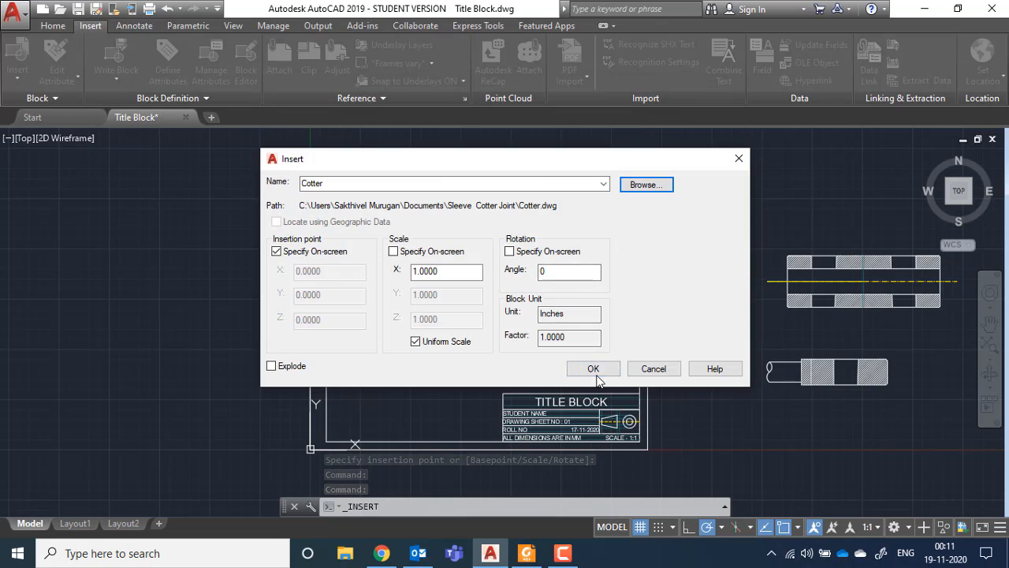
{"action": "left_click", "coordinate": [594, 372]}
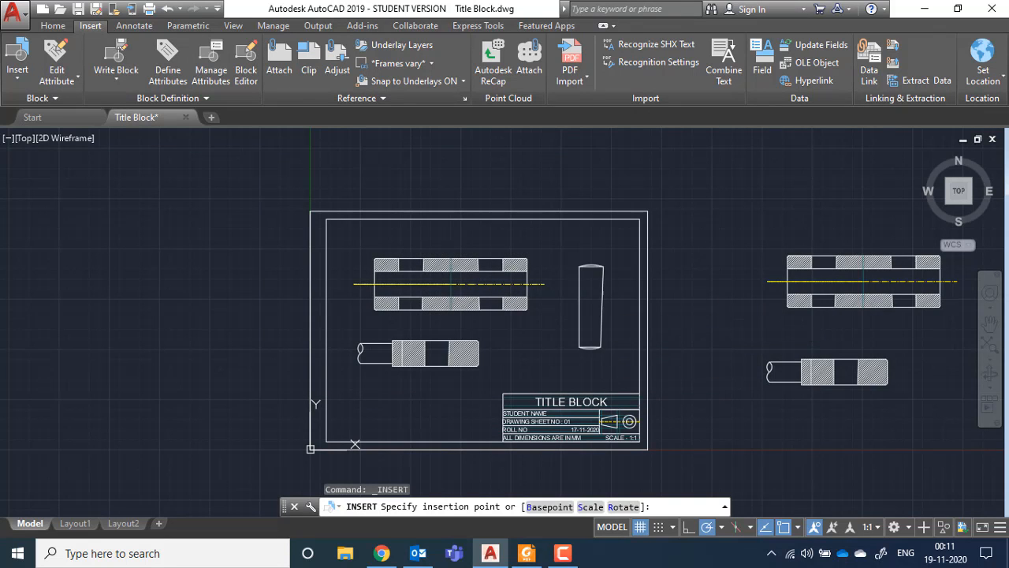
{"action": "scroll", "coordinate": [525, 288], "scroll_direction": "up", "scroll_amount": 5}
{"action": "key", "text": "Escape"}
{"action": "scroll", "coordinate": [528, 292], "scroll_direction": "down", "scroll_amount": 3}
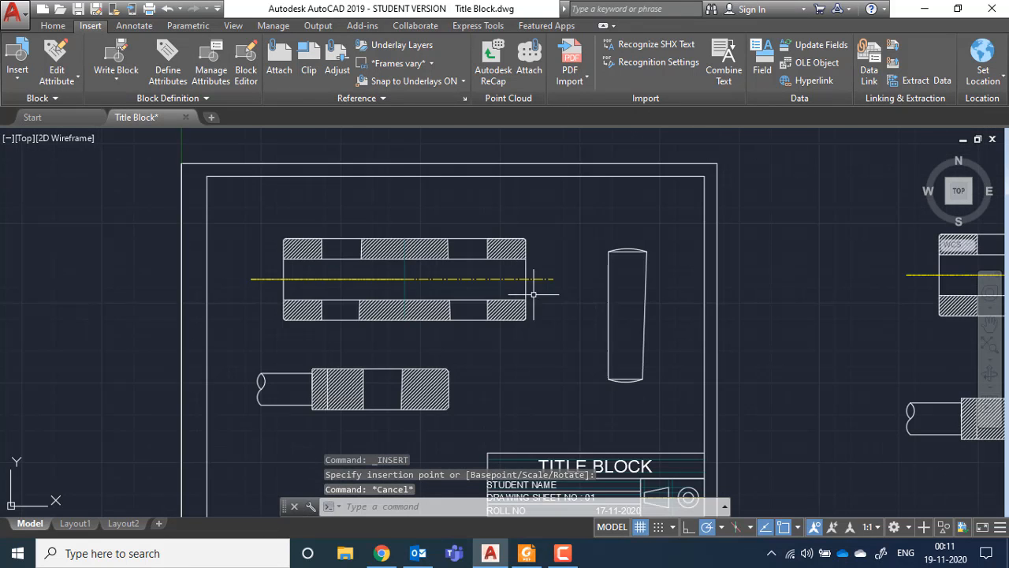
{"action": "left_click", "coordinate": [607, 298]}
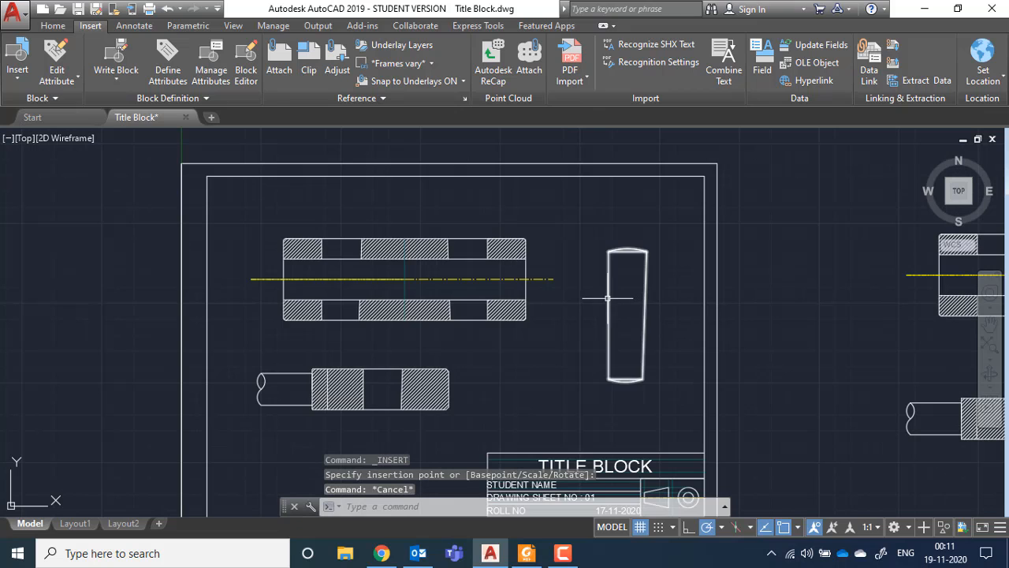
{"action": "left_click", "coordinate": [379, 379]}
{"action": "key", "text": "Escape"}
{"action": "scroll", "coordinate": [315, 309], "scroll_direction": "up", "scroll_amount": 2}
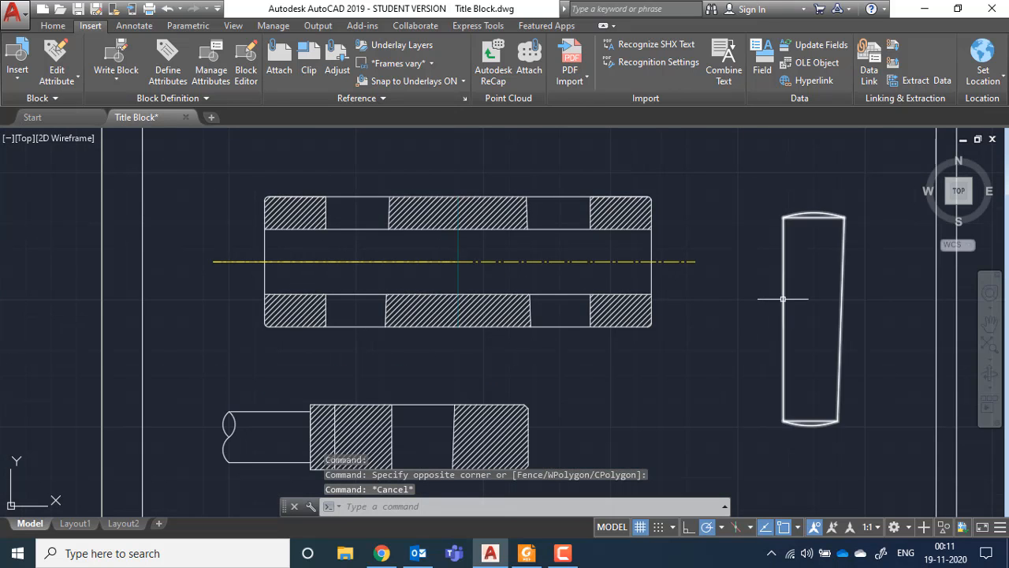
{"action": "left_click", "coordinate": [785, 331]}
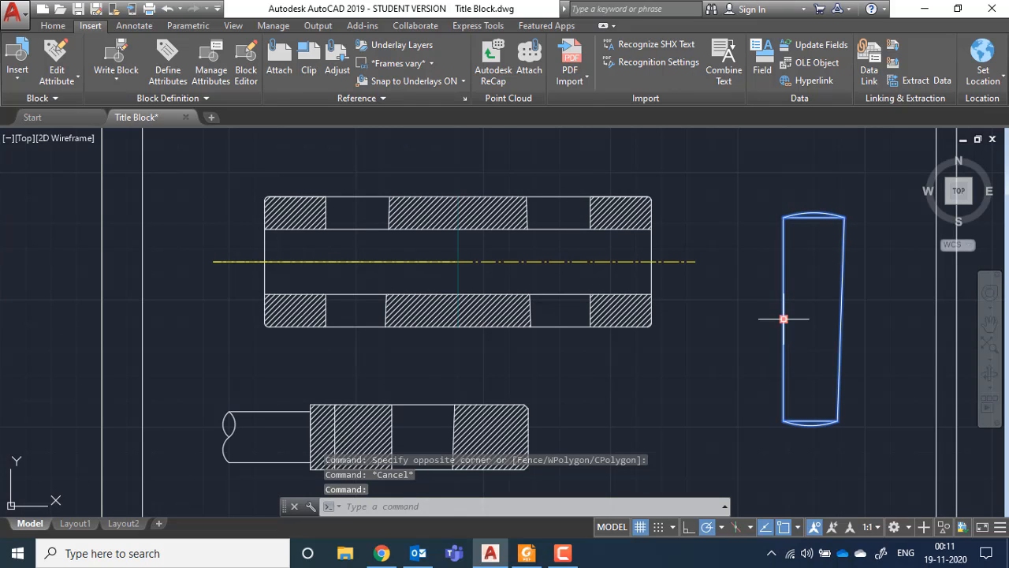
{"action": "left_click", "coordinate": [784, 319]}
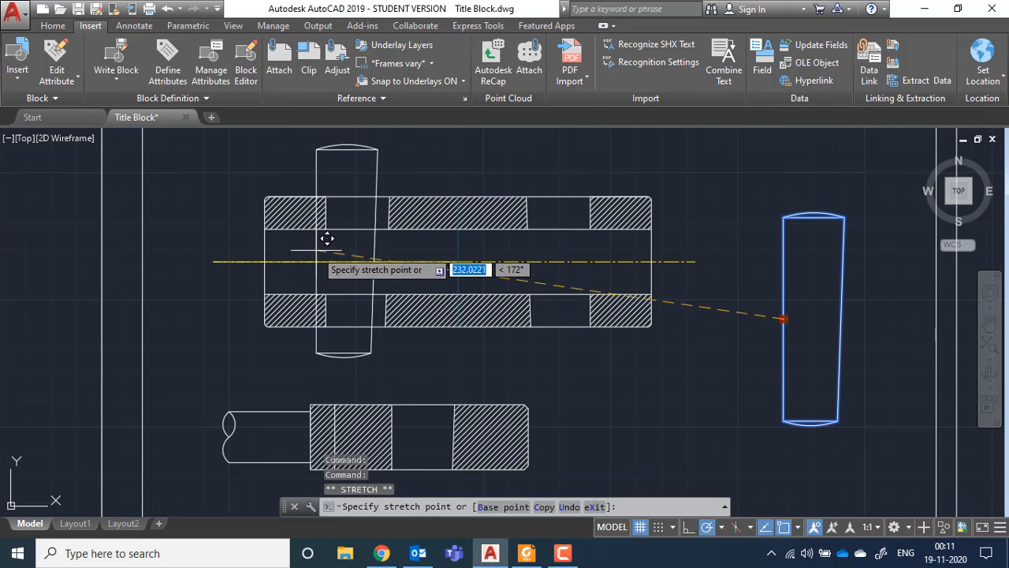
{"action": "key", "text": "Escape"}
{"action": "key", "text": "Escape"}
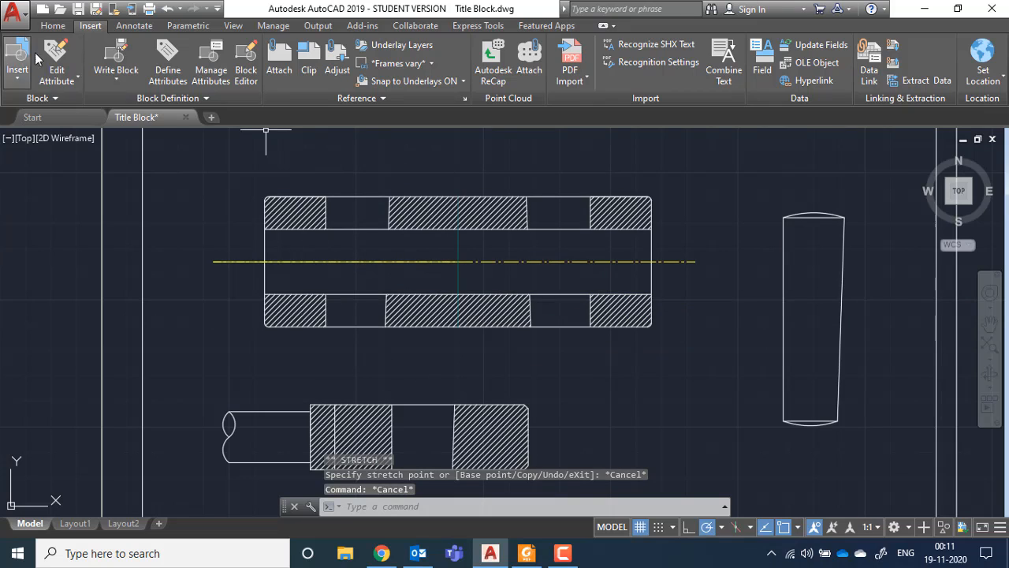
- Move the cotter block from its straight edge's midpoint onto the sleeve's centreline, flush with the outer edge of the left slot
{"action": "left_click", "coordinate": [52, 26]}
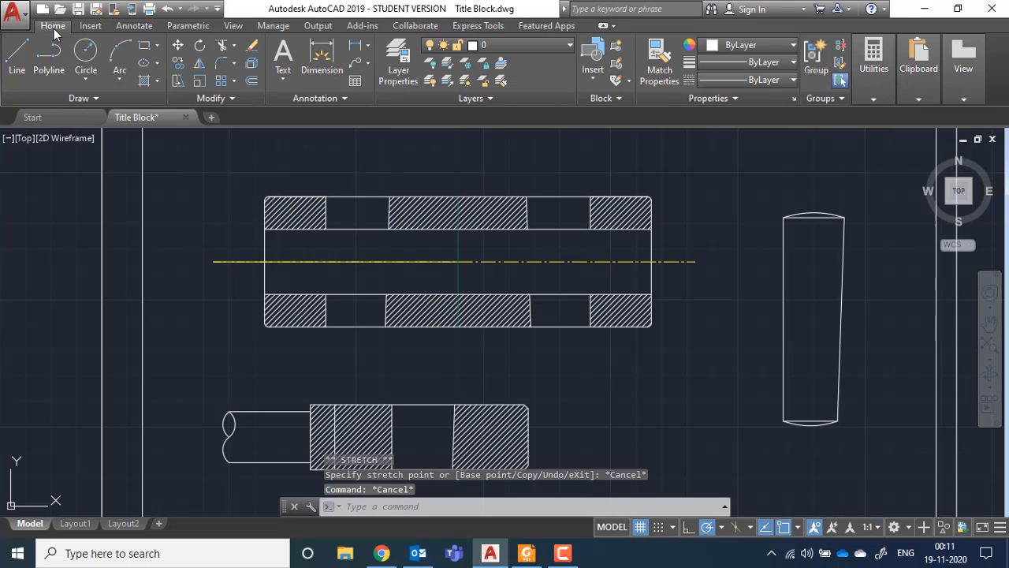
{"action": "left_click", "coordinate": [177, 47]}
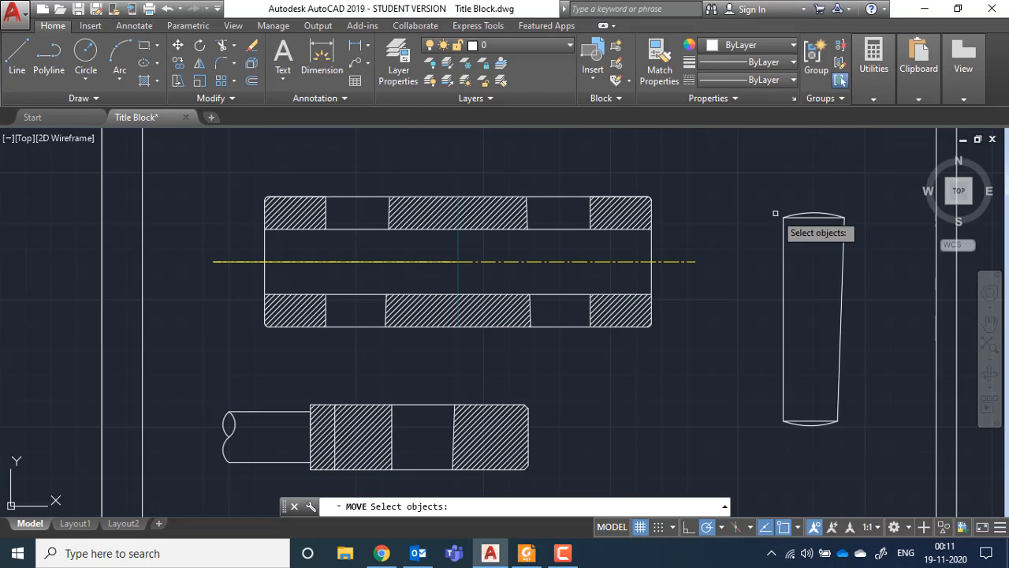
{"action": "left_click", "coordinate": [784, 230]}
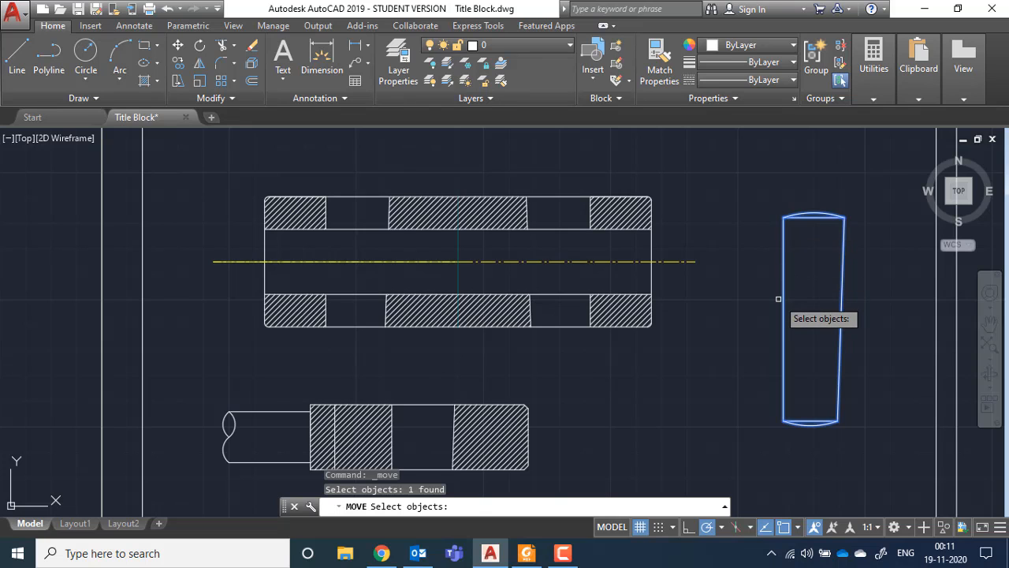
{"action": "key", "text": "Return"}
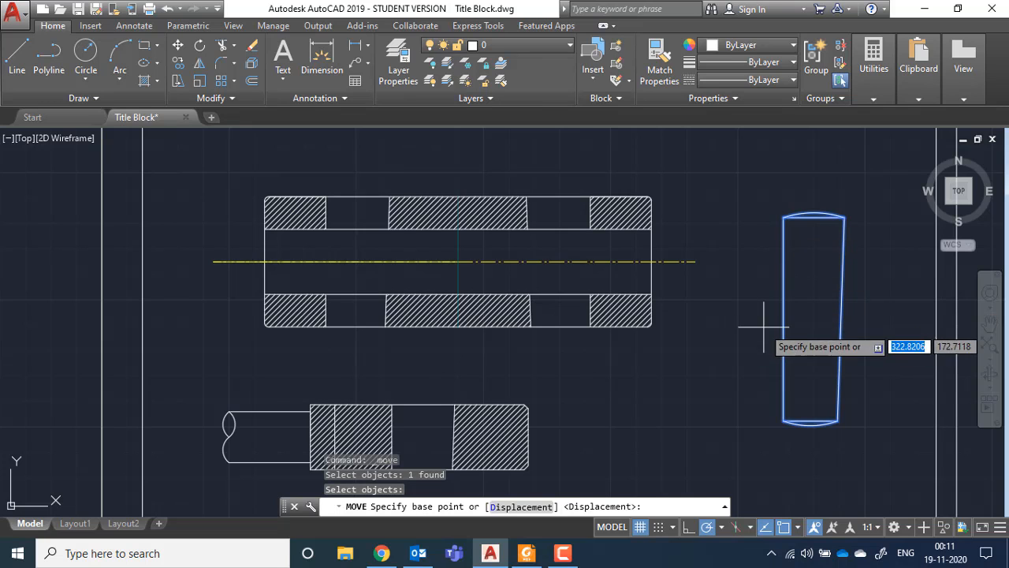
{"action": "left_click", "coordinate": [784, 319]}
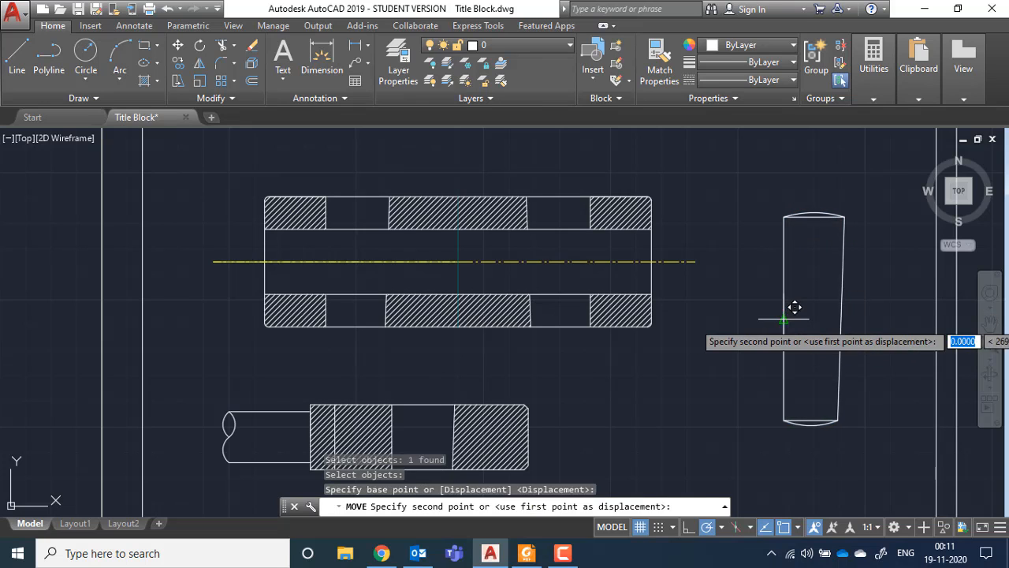
{"action": "scroll", "coordinate": [300, 253], "scroll_direction": "up", "scroll_amount": 4}
{"action": "scroll", "coordinate": [302, 253], "scroll_direction": "down", "scroll_amount": 2}
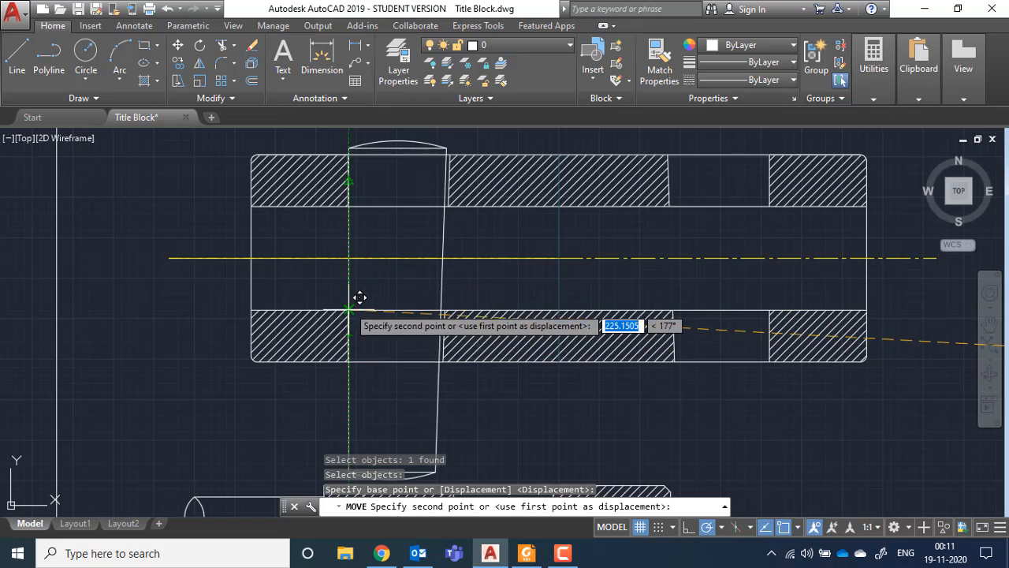
{"action": "left_click", "coordinate": [350, 258]}
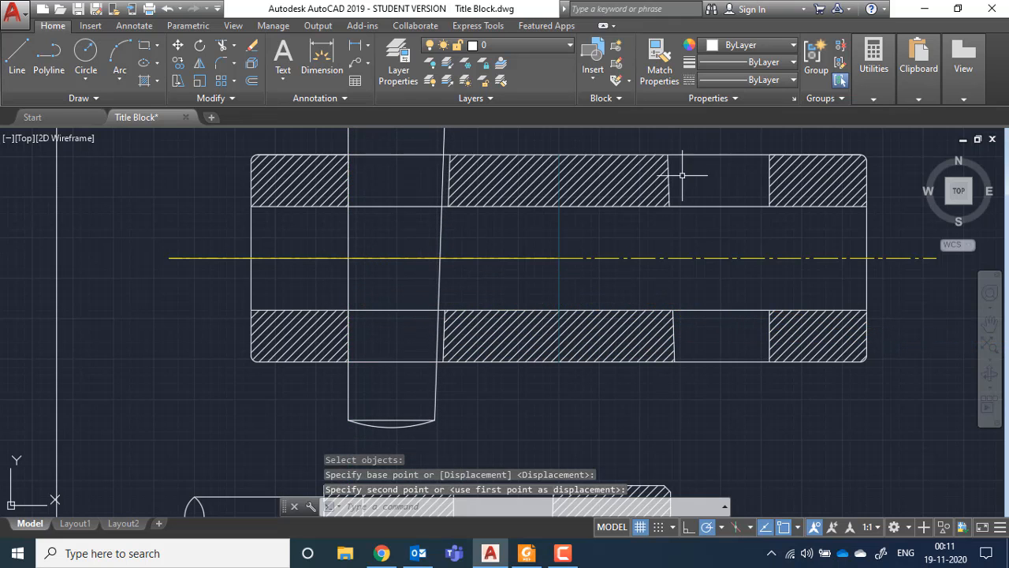
{"action": "scroll", "coordinate": [489, 170], "scroll_direction": "down", "scroll_amount": 2}
{"action": "key", "text": "Escape"}
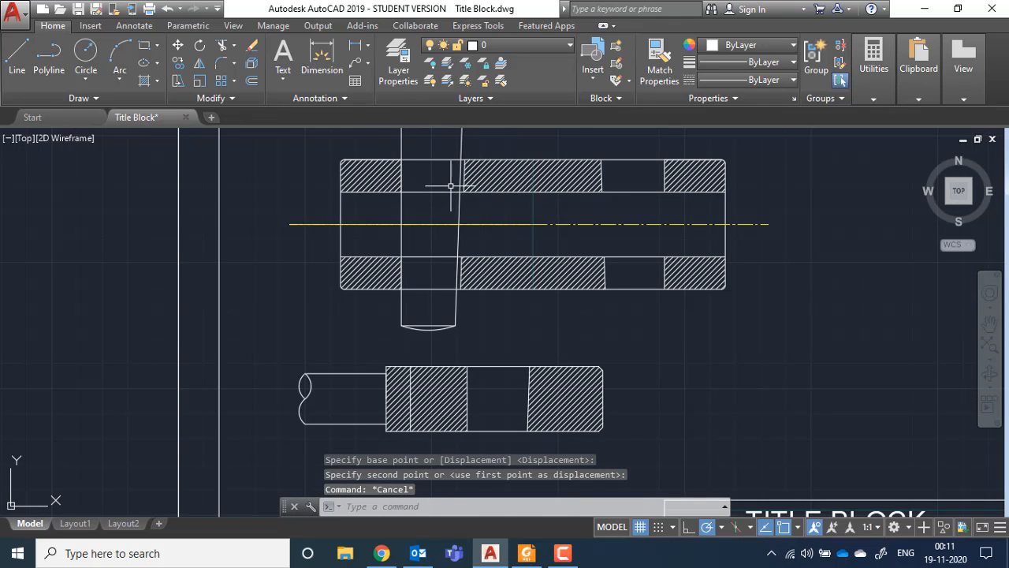
- Examine the clearance between the cotter's tapered edge and the sleeve's left slot
{"action": "scroll", "coordinate": [464, 176], "scroll_direction": "up", "scroll_amount": 2}
{"action": "scroll", "coordinate": [470, 251], "scroll_direction": "up", "scroll_amount": 4}
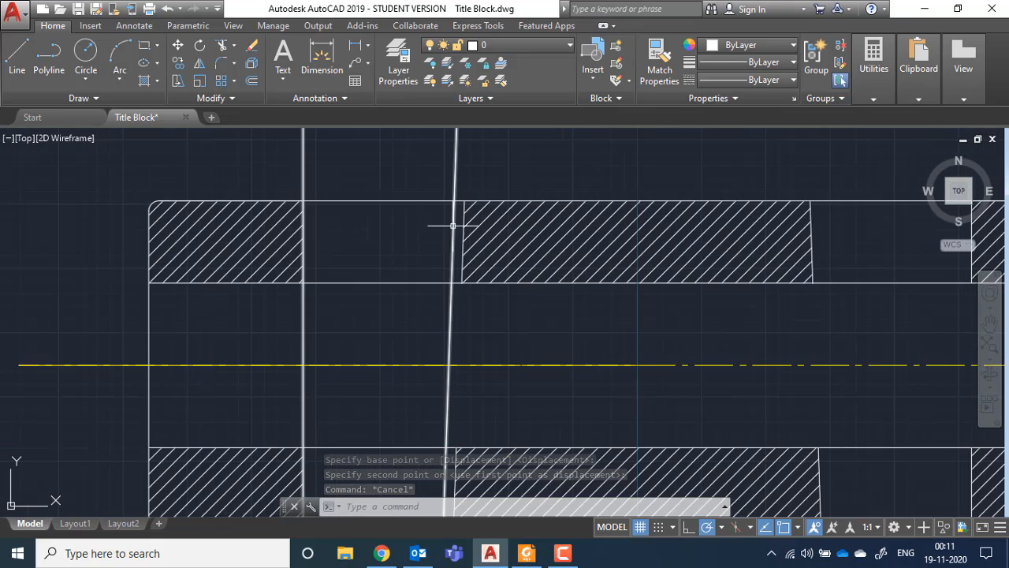
{"action": "scroll", "coordinate": [448, 224], "scroll_direction": "down", "scroll_amount": 3}
{"action": "scroll", "coordinate": [421, 323], "scroll_direction": "down", "scroll_amount": 3}
{"action": "scroll", "coordinate": [456, 353], "scroll_direction": "up", "scroll_amount": 1}
{"action": "middle_click_drag", "start_coordinate": [456, 352], "coordinate": [401, 281]}
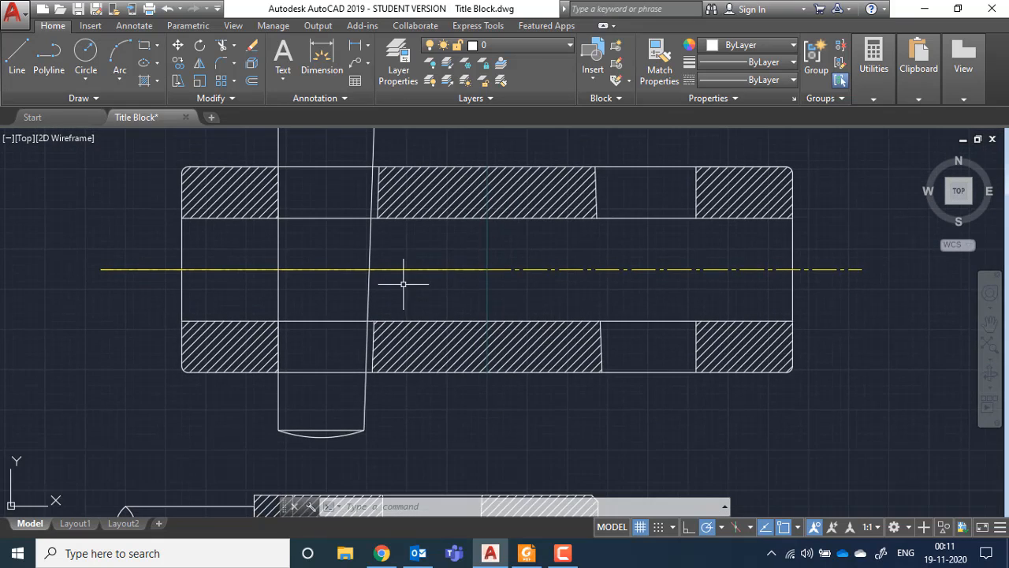
{"action": "scroll", "coordinate": [394, 277], "scroll_direction": "down", "scroll_amount": 3}
{"action": "scroll", "coordinate": [374, 287], "scroll_direction": "up", "scroll_amount": 2}
{"action": "key", "text": "Escape"}
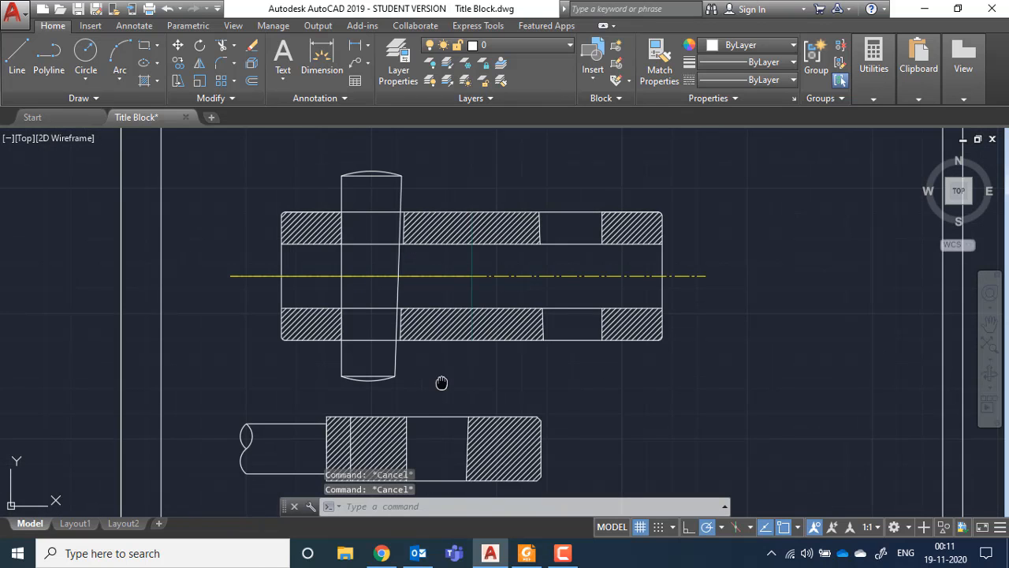
- Move the shaft block from the midpoint of its chamfered end face to the sleeve's centre, where the horizontal and vertical centrelines cross
{"action": "middle_click_drag", "start_coordinate": [432, 394], "coordinate": [430, 362]}
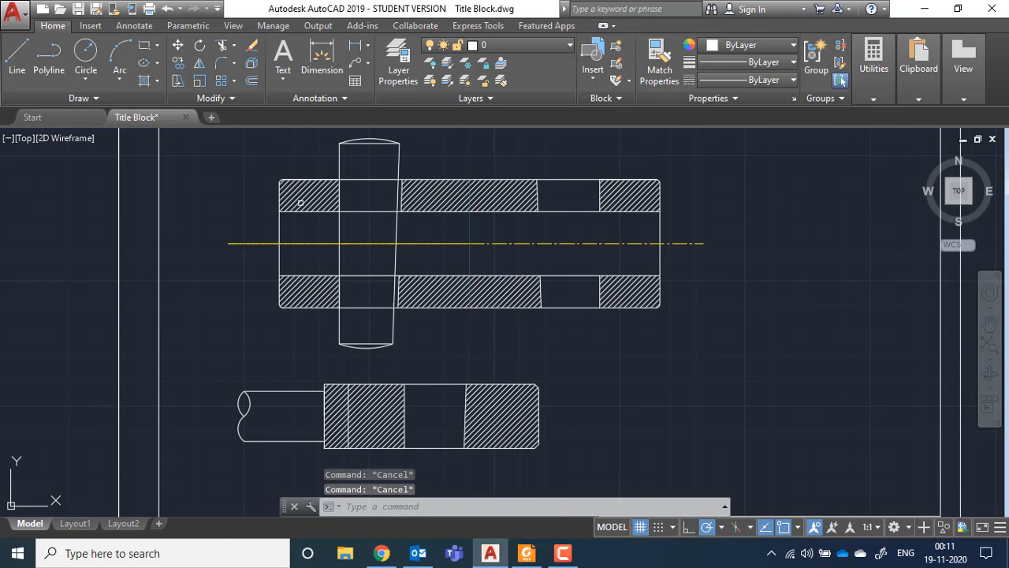
{"action": "type", "text": "m"}
{"action": "key", "text": "Return"}
{"action": "left_click", "coordinate": [432, 376]}
{"action": "left_click", "coordinate": [430, 384]}
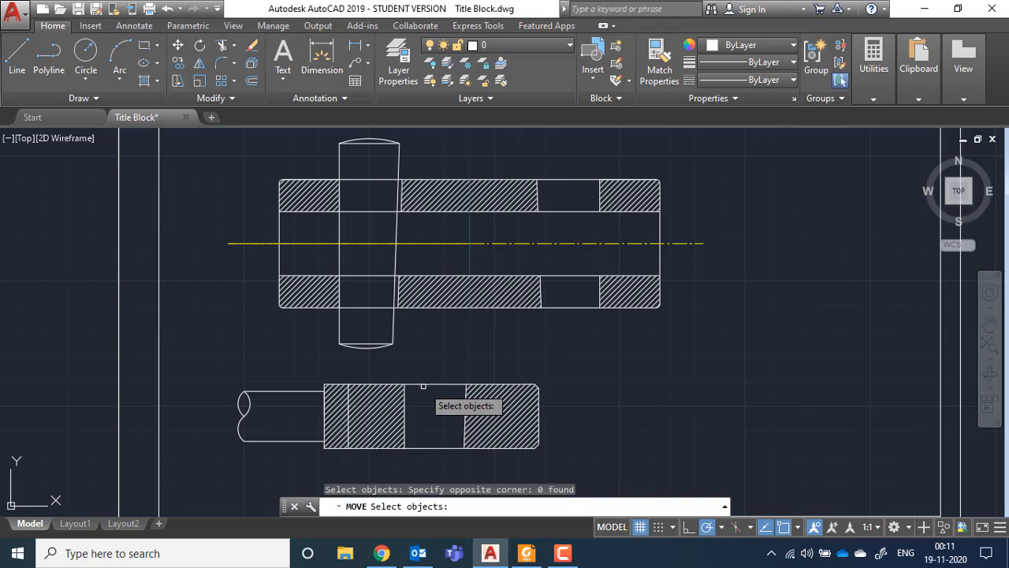
{"action": "left_click", "coordinate": [425, 384]}
{"action": "key", "text": "Return"}
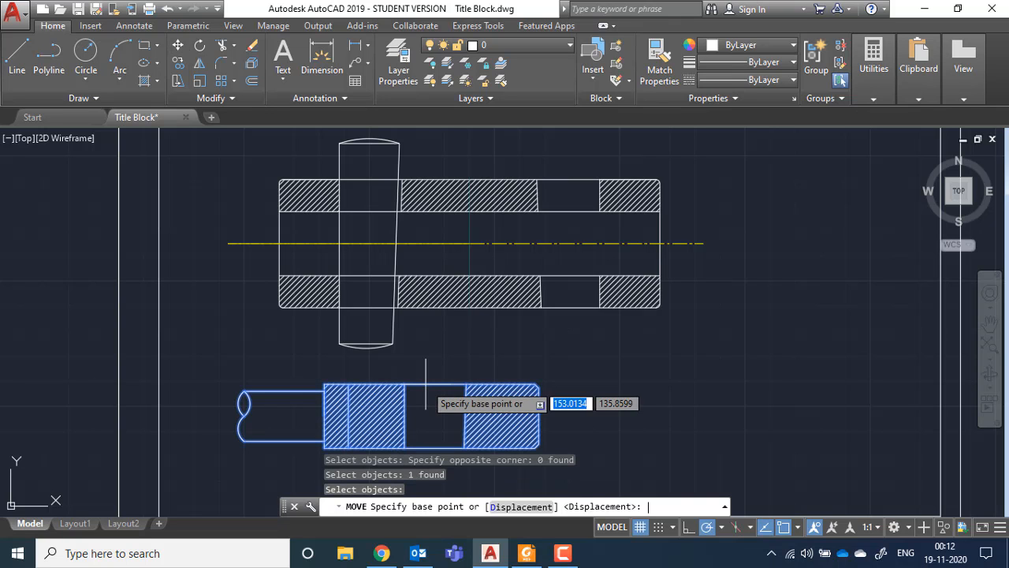
{"action": "middle_click_drag", "start_coordinate": [436, 377], "coordinate": [411, 342]}
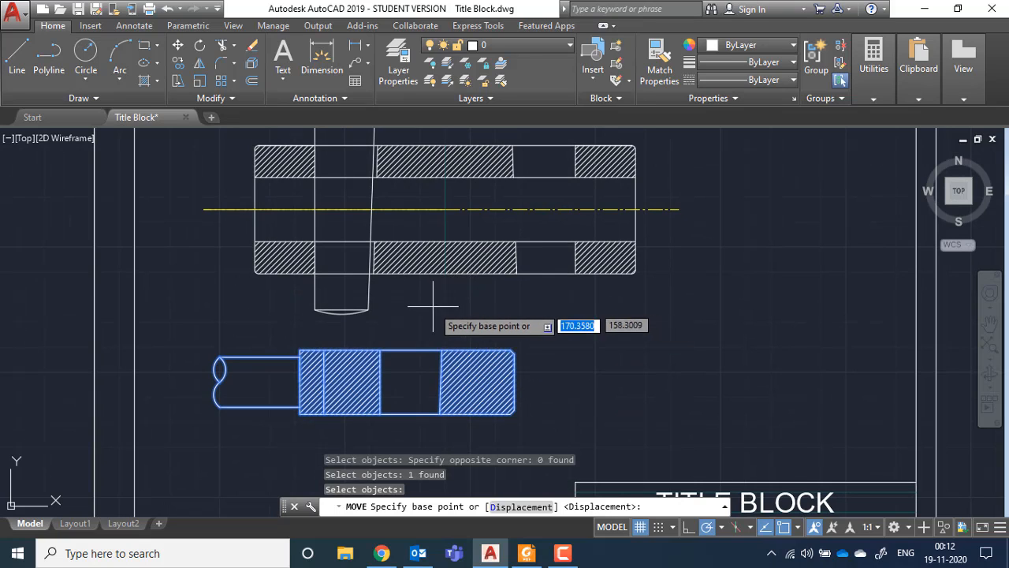
{"action": "left_click", "coordinate": [514, 382]}
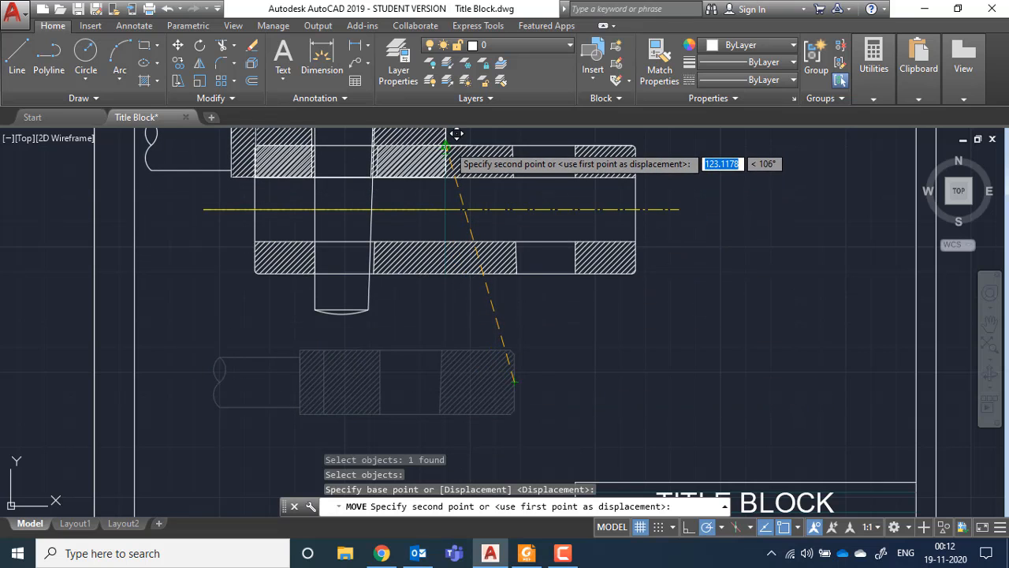
{"action": "left_click", "coordinate": [457, 198]}
{"action": "scroll", "coordinate": [321, 182], "scroll_direction": "up", "scroll_amount": 5}
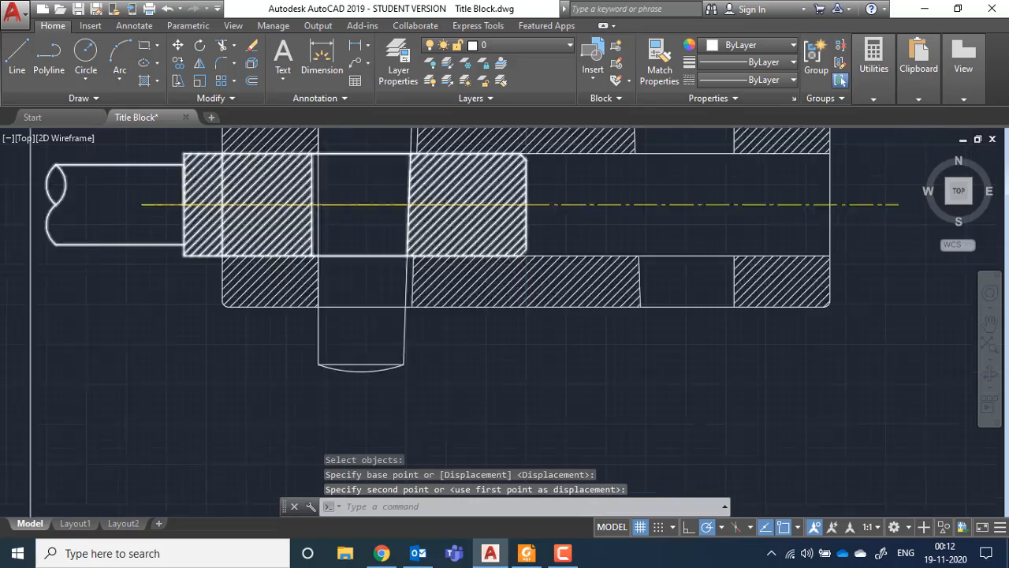
- Examine the clearances between the shaft's slot, the cotter and the sleeve's left slot
{"action": "scroll", "coordinate": [321, 182], "scroll_direction": "down", "scroll_amount": 3}
{"action": "key", "text": "Escape"}
{"action": "scroll", "coordinate": [371, 261], "scroll_direction": "up", "scroll_amount": 5}
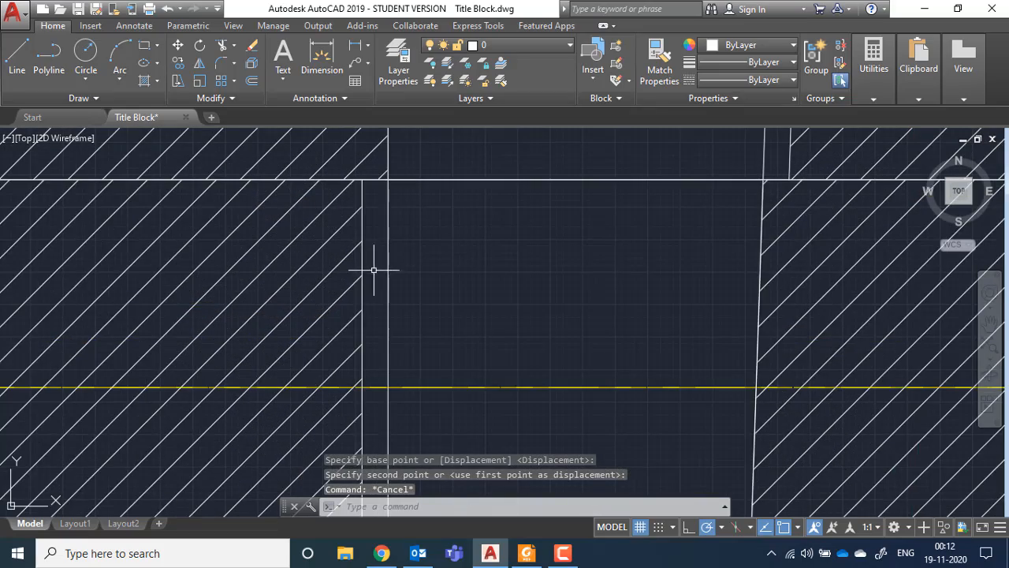
{"action": "scroll", "coordinate": [402, 255], "scroll_direction": "down", "scroll_amount": 4}
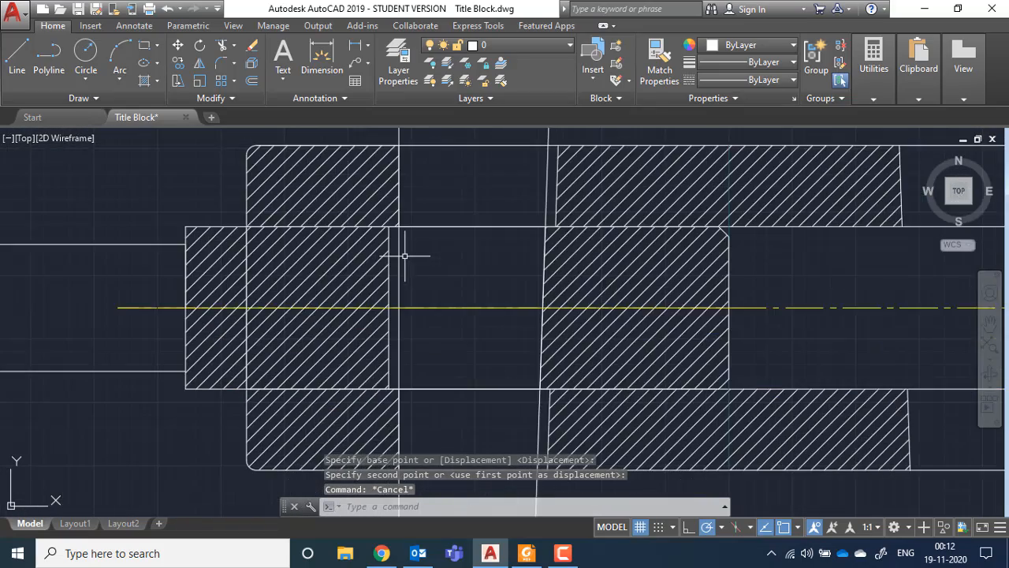
{"action": "scroll", "coordinate": [468, 254], "scroll_direction": "up", "scroll_amount": 4}
{"action": "scroll", "coordinate": [461, 233], "scroll_direction": "up", "scroll_amount": 2}
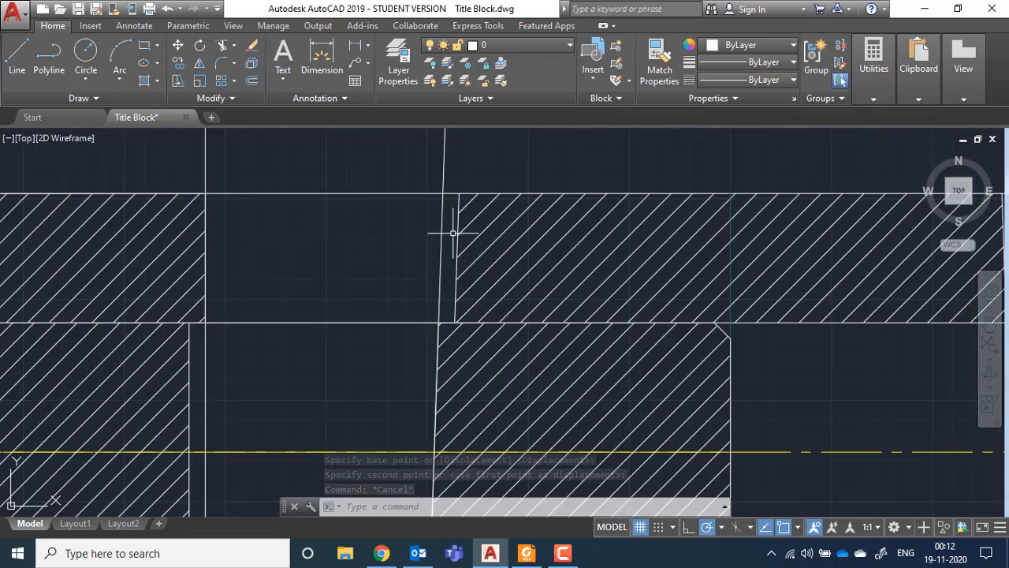
{"action": "scroll", "coordinate": [450, 226], "scroll_direction": "down", "scroll_amount": 4}
{"action": "middle_click_drag", "start_coordinate": [485, 414], "coordinate": [484, 372]}
{"action": "scroll", "coordinate": [417, 338], "scroll_direction": "up", "scroll_amount": 3}
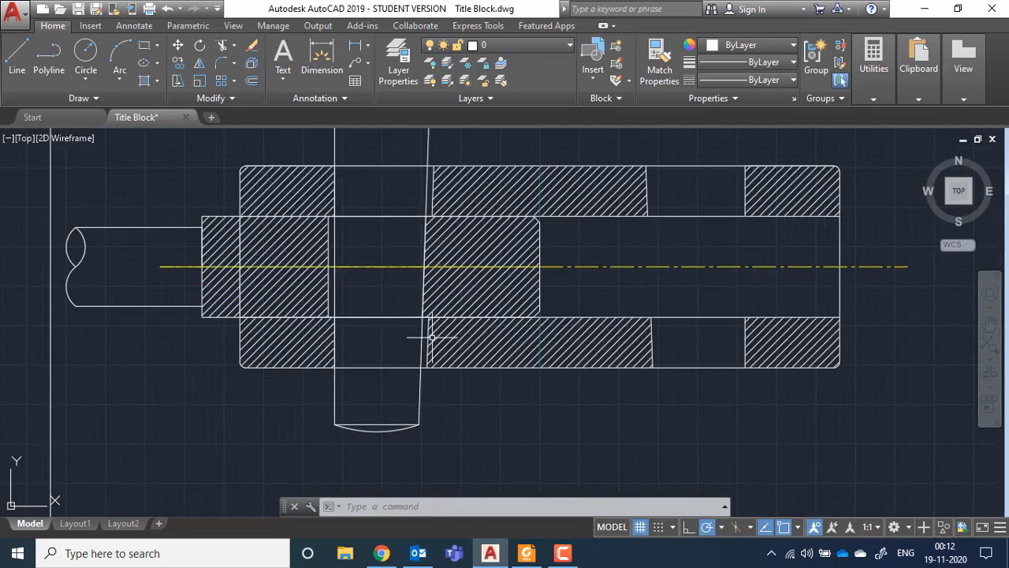
{"action": "scroll", "coordinate": [473, 291], "scroll_direction": "down", "scroll_amount": 7}
{"action": "scroll", "coordinate": [498, 279], "scroll_direction": "up", "scroll_amount": 2}
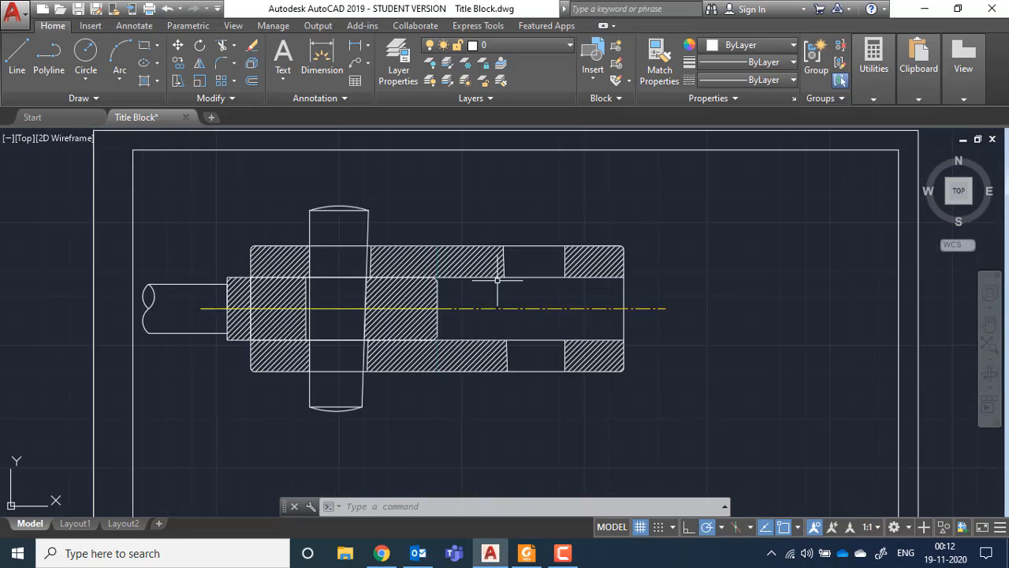
{"action": "key", "text": "Escape"}
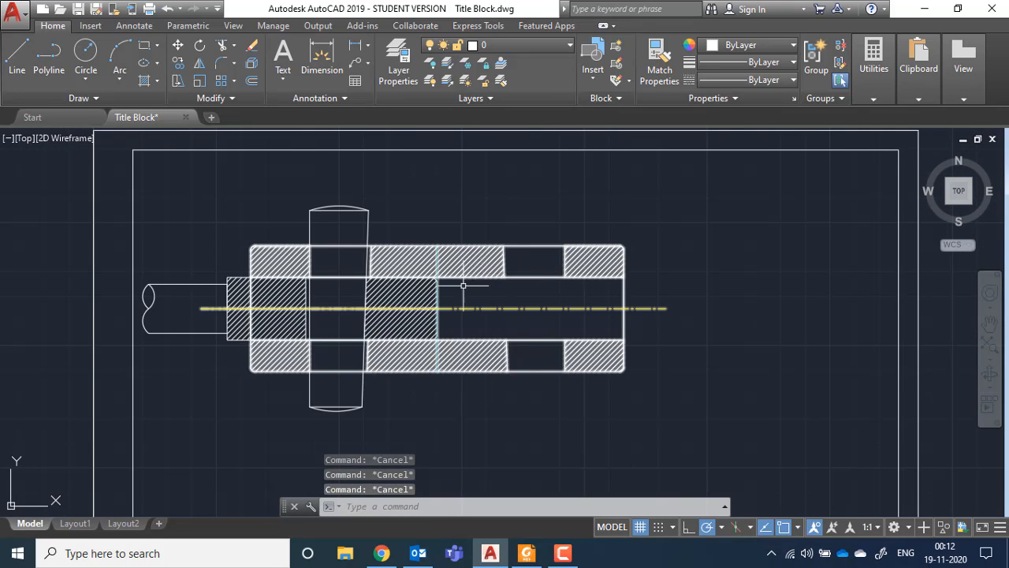
- Mirror the cotter and shaft blocks about the sleeve's vertical centreline, keeping the source objects
{"action": "scroll", "coordinate": [453, 332], "scroll_direction": "up", "scroll_amount": 2}
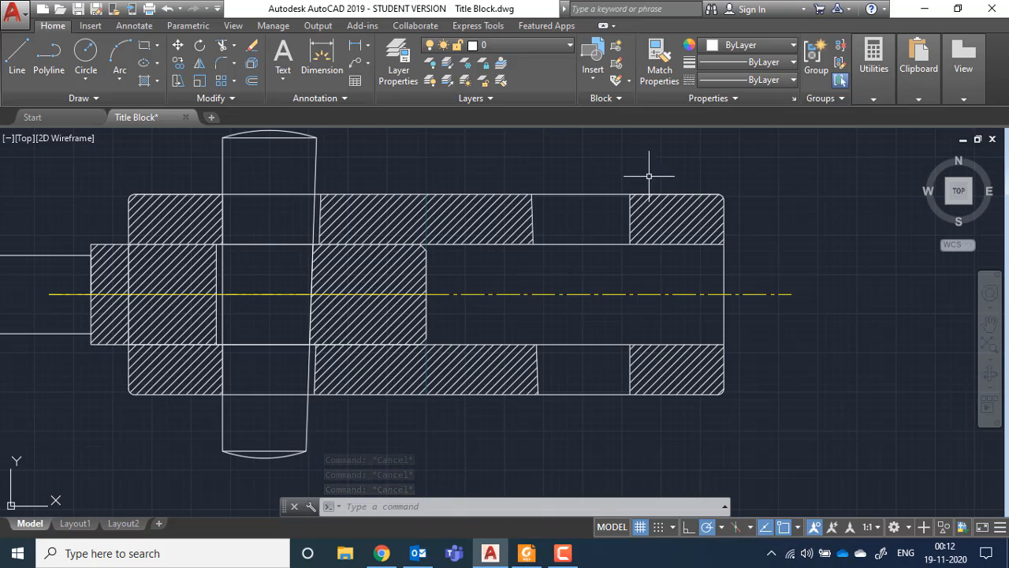
{"action": "left_click", "coordinate": [203, 63]}
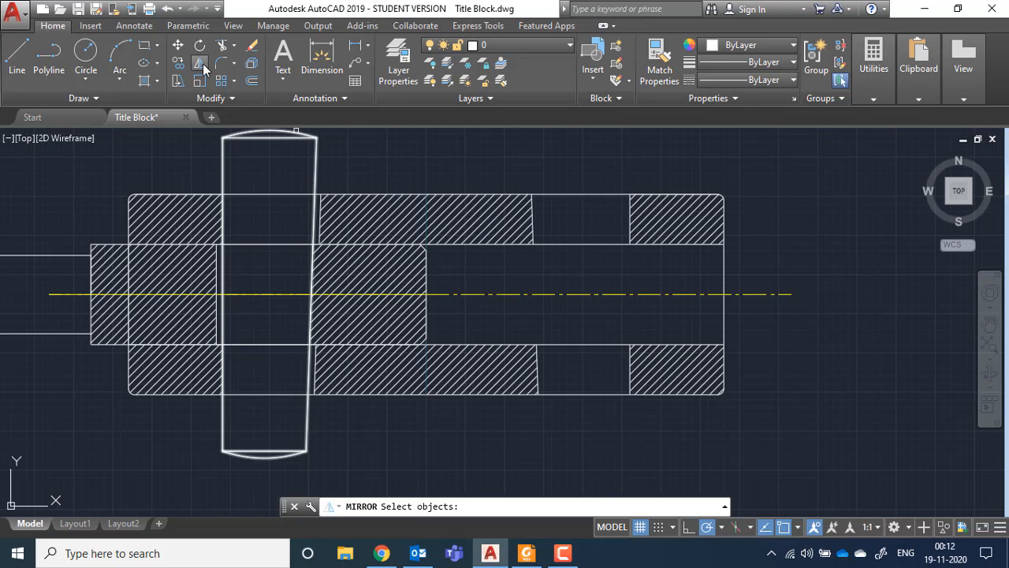
{"action": "left_click", "coordinate": [315, 163]}
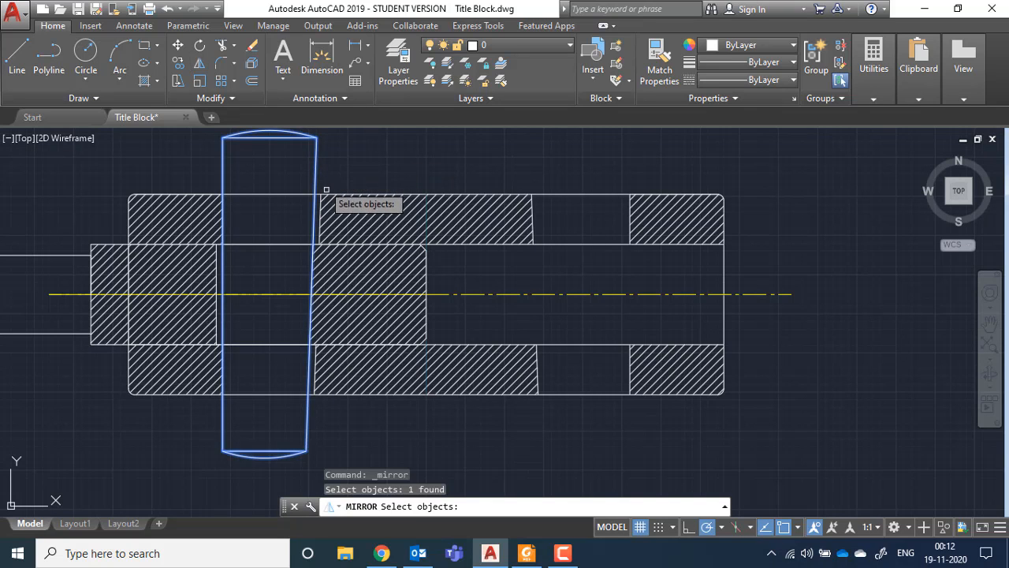
{"action": "left_click", "coordinate": [342, 254]}
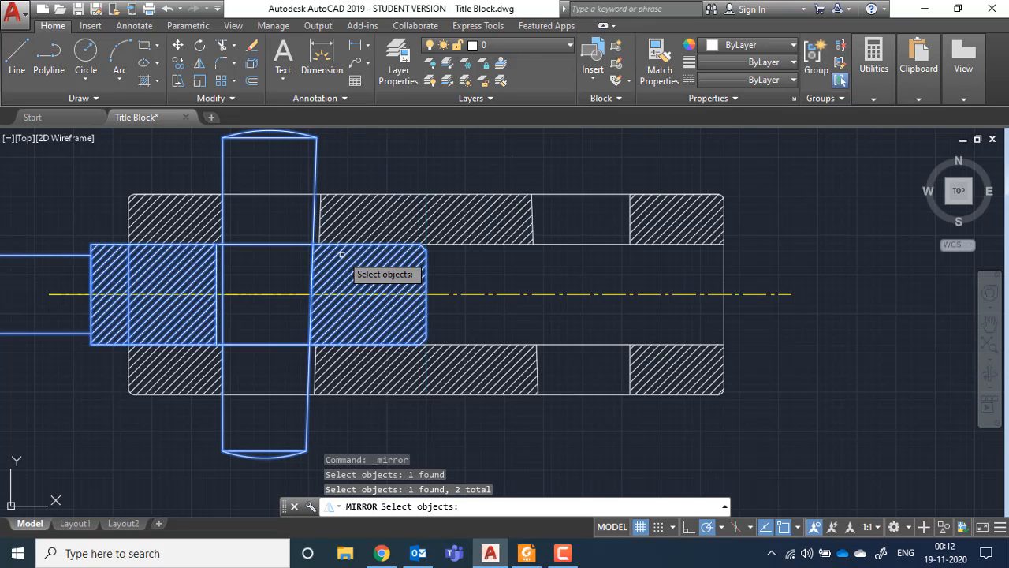
{"action": "key", "text": "Return"}
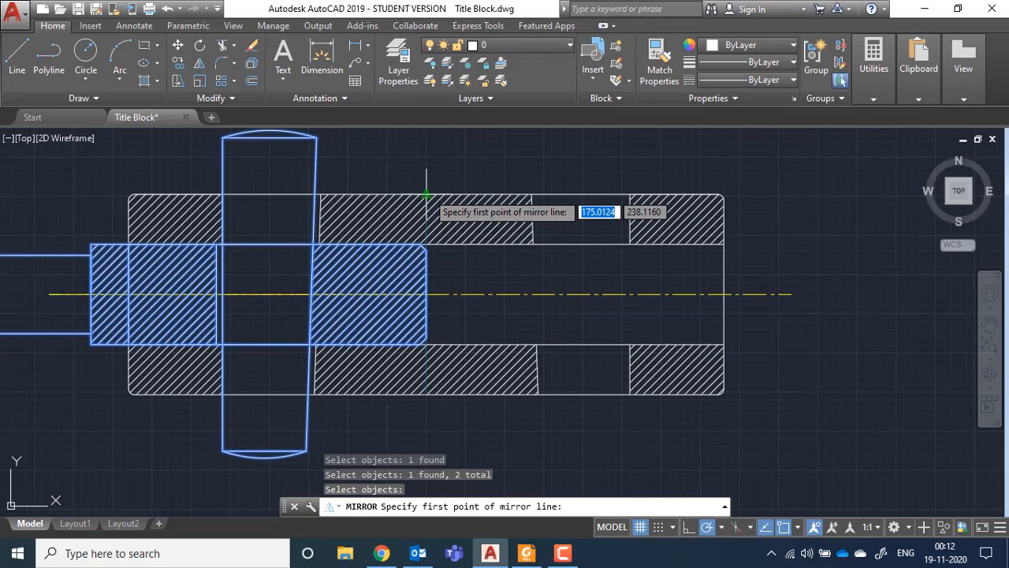
{"action": "scroll", "coordinate": [423, 219], "scroll_direction": "up", "scroll_amount": 5}
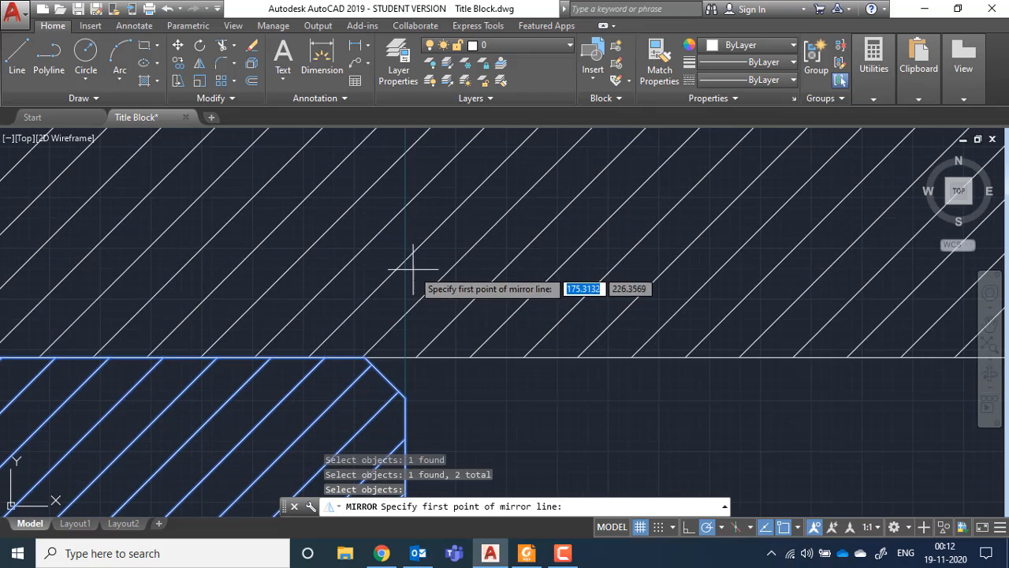
{"action": "scroll", "coordinate": [412, 268], "scroll_direction": "down", "scroll_amount": 5}
{"action": "left_click", "coordinate": [406, 229]}
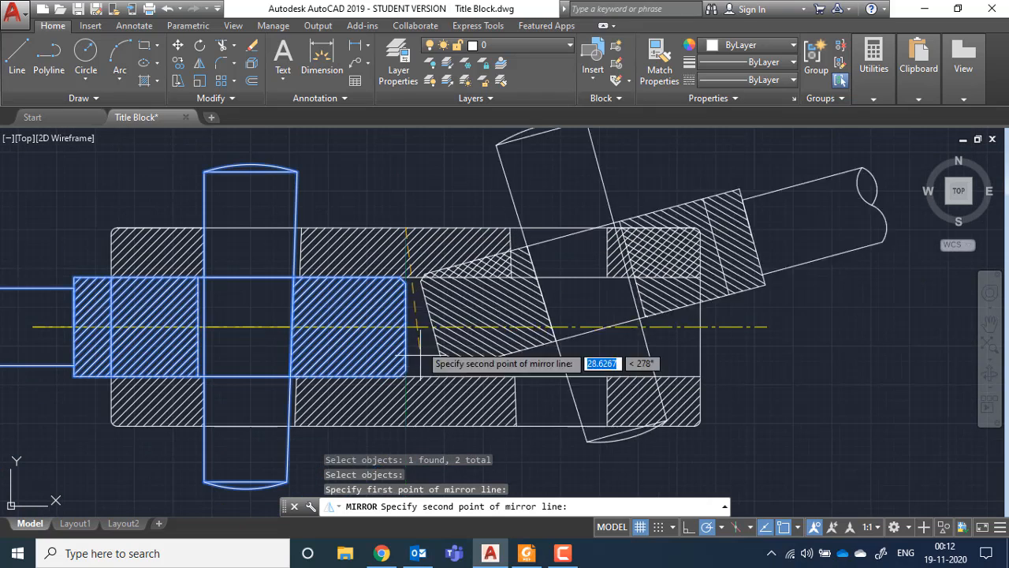
{"action": "left_click", "coordinate": [403, 426]}
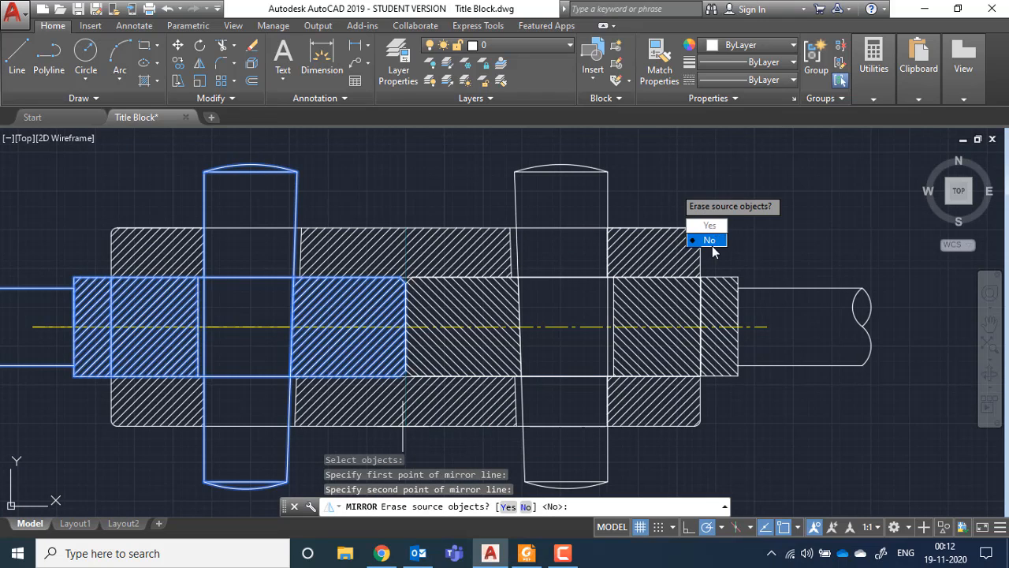
{"action": "left_click", "coordinate": [710, 241]}
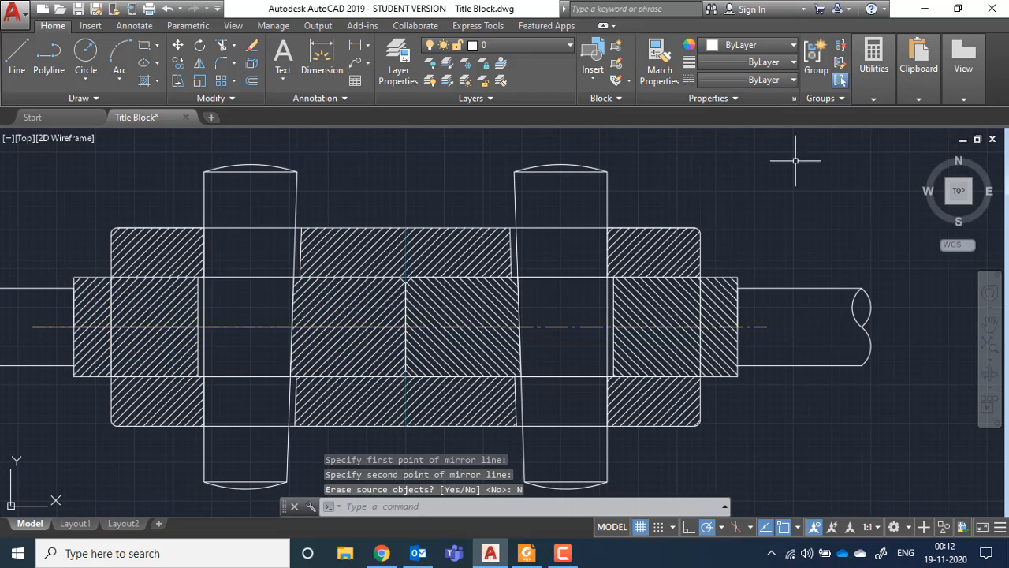
{"action": "key", "text": "Escape"}
- Examine the mirrored assembly, including where the two shaft ends meet and the clearances around the cotters
{"action": "scroll", "coordinate": [655, 205], "scroll_direction": "down", "scroll_amount": 2}
{"action": "scroll", "coordinate": [561, 295], "scroll_direction": "up", "scroll_amount": 2}
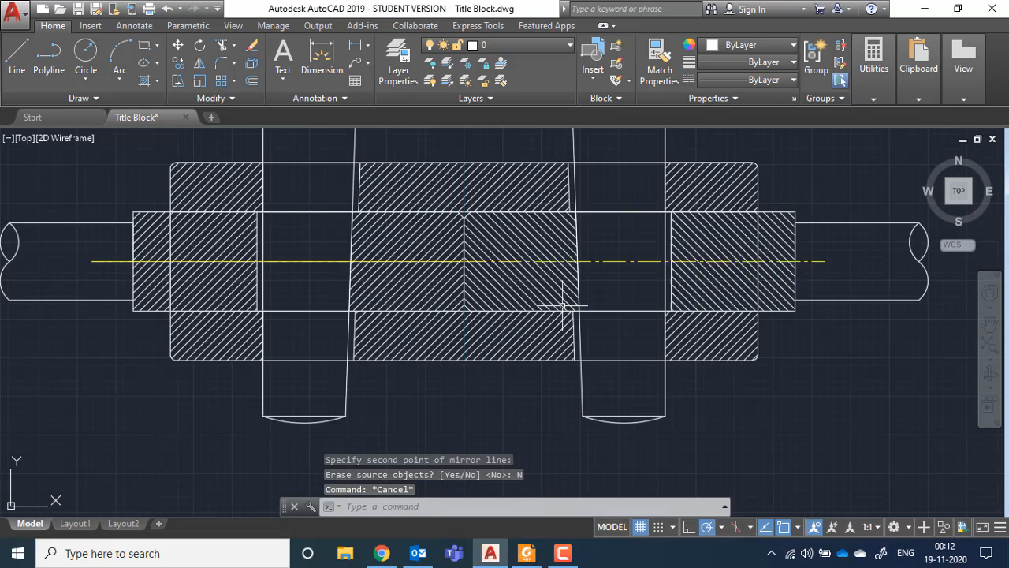
{"action": "scroll", "coordinate": [488, 240], "scroll_direction": "up", "scroll_amount": 2}
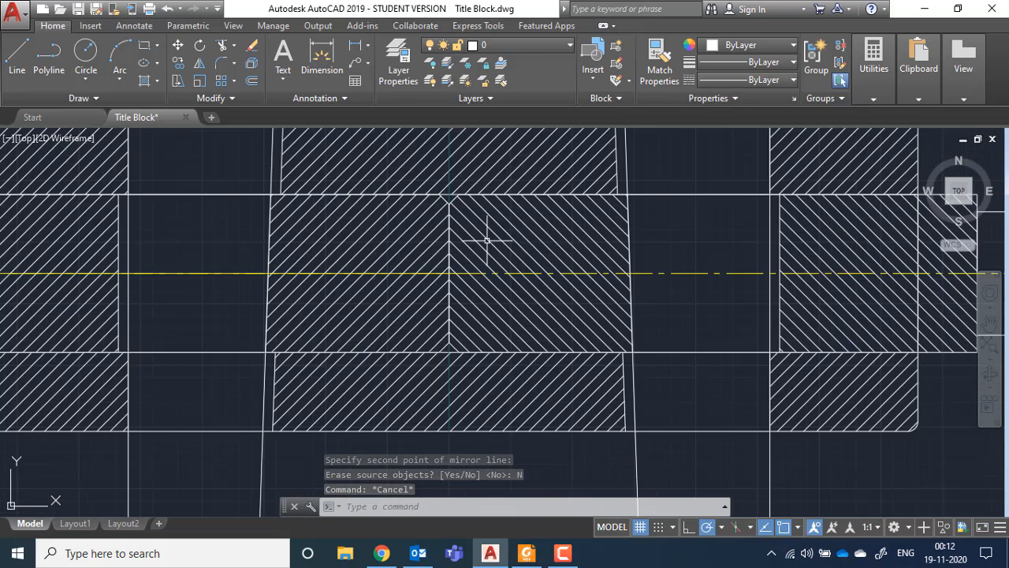
{"action": "scroll", "coordinate": [470, 228], "scroll_direction": "up", "scroll_amount": 3}
{"action": "scroll", "coordinate": [435, 209], "scroll_direction": "down", "scroll_amount": 5}
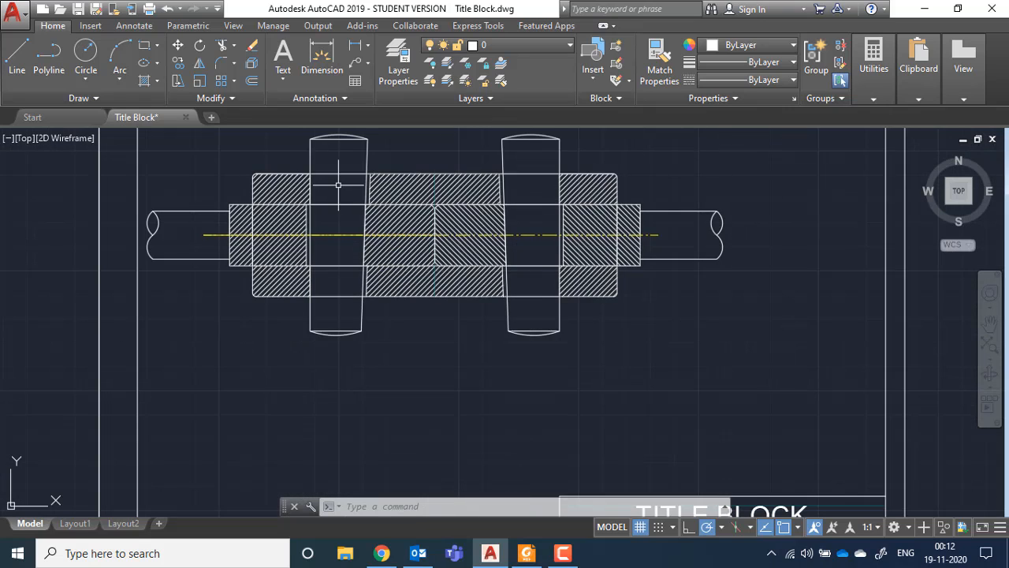
{"action": "middle_click_drag", "start_coordinate": [333, 166], "coordinate": [380, 227]}
{"action": "scroll", "coordinate": [396, 272], "scroll_direction": "up", "scroll_amount": 4}
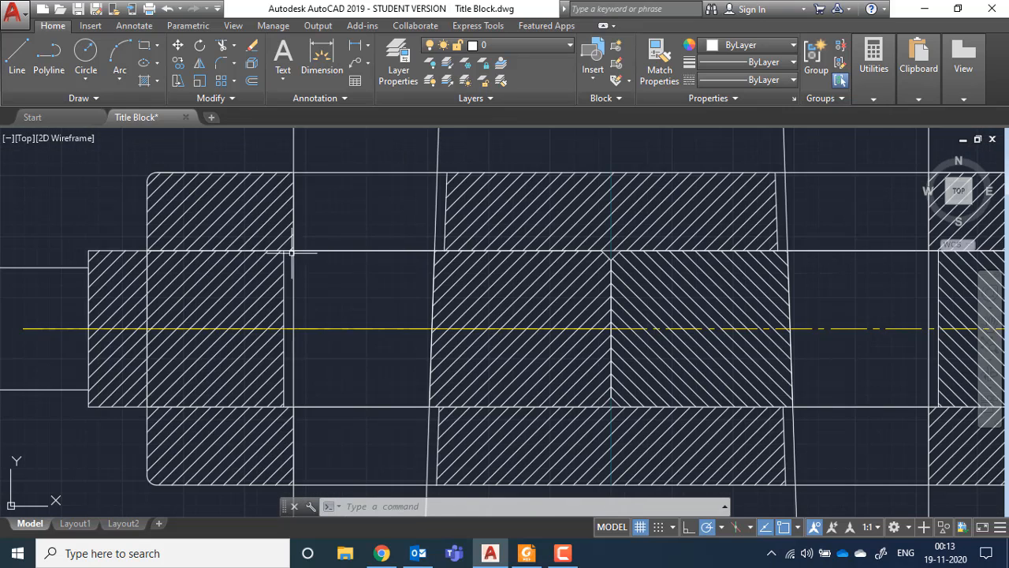
{"action": "scroll", "coordinate": [291, 253], "scroll_direction": "down", "scroll_amount": 4}
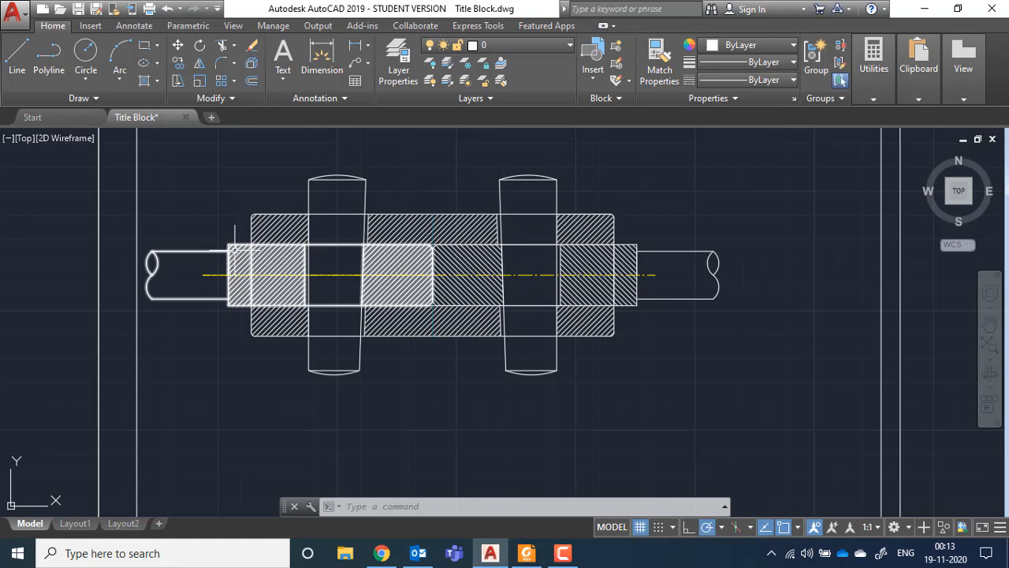
{"action": "scroll", "coordinate": [422, 264], "scroll_direction": "down", "scroll_amount": 4}
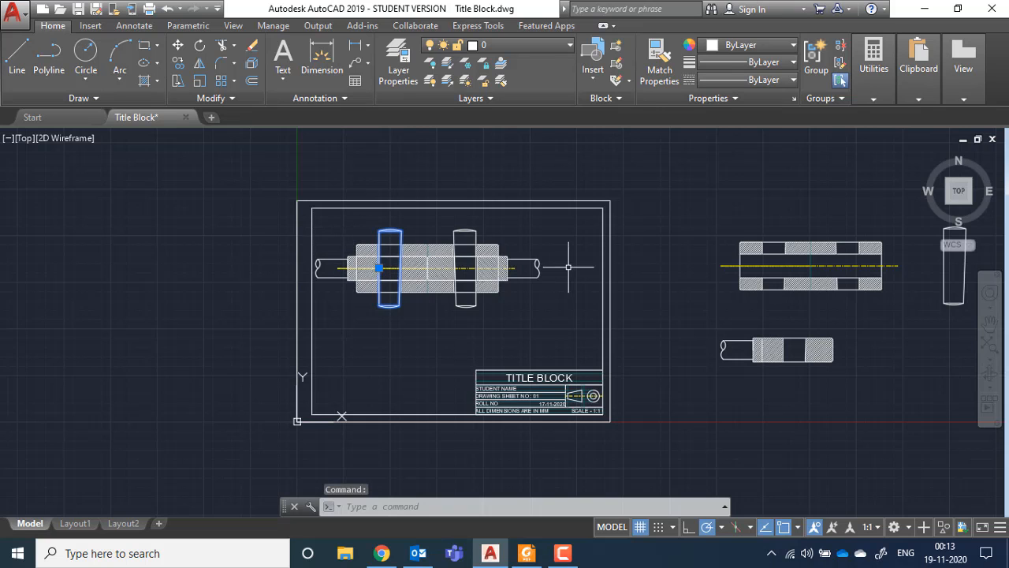
{"action": "key", "text": "Escape"}
{"action": "key", "text": "Escape"}
{"action": "scroll", "coordinate": [352, 239], "scroll_direction": "up", "scroll_amount": 4}
{"action": "middle_click_drag", "start_coordinate": [524, 272], "coordinate": [347, 251]}
{"action": "key", "text": "Escape"}
{"action": "scroll", "coordinate": [268, 253], "scroll_direction": "up", "scroll_amount": 1}
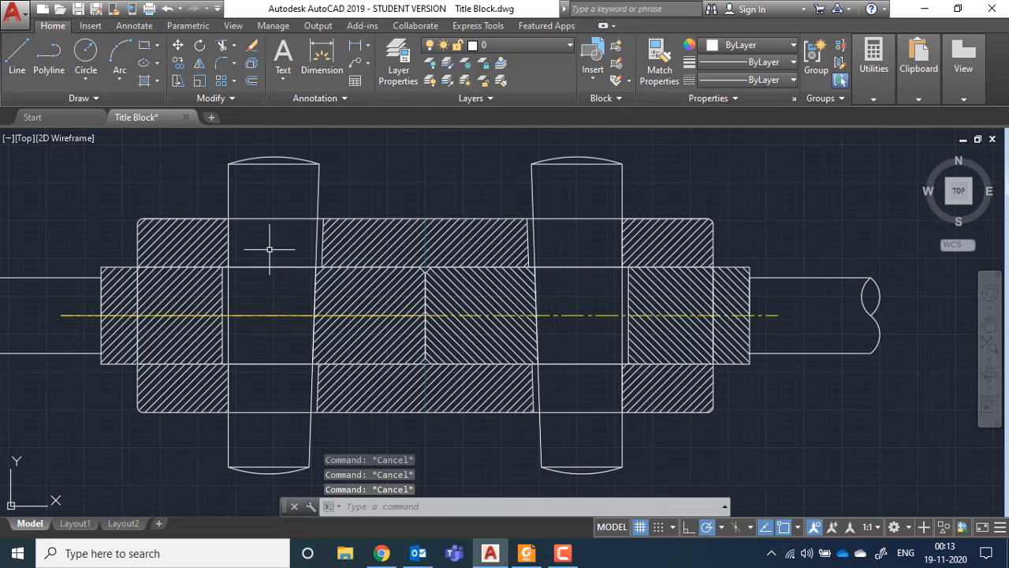
- Check whether the sleeve's outline and horizontal centreline can be selected separately in the assembly
{"action": "left_click", "coordinate": [259, 215]}
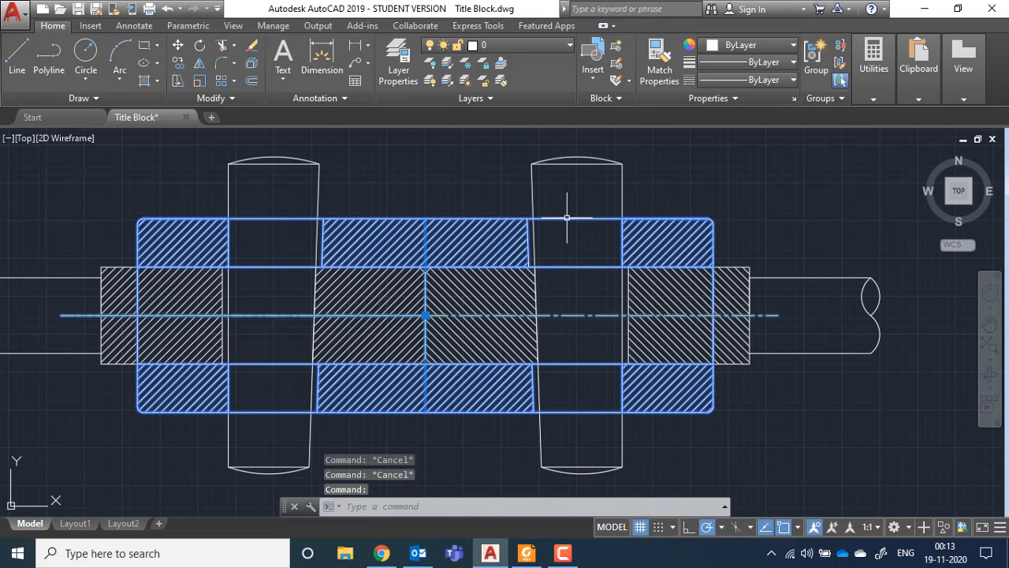
{"action": "key", "text": "Escape"}
{"action": "key", "text": "Escape"}
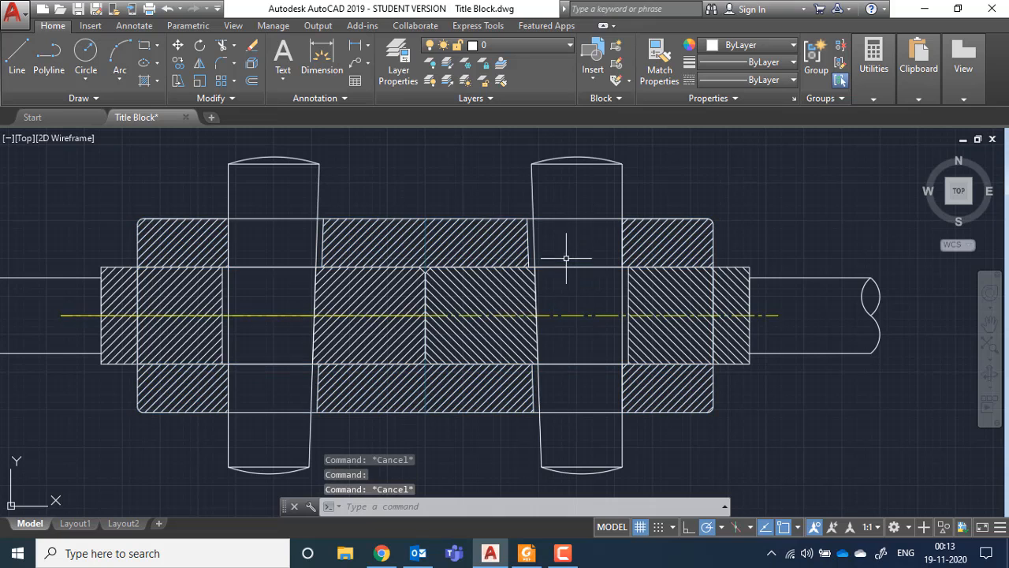
{"action": "scroll", "coordinate": [575, 214], "scroll_direction": "down", "scroll_amount": 4}
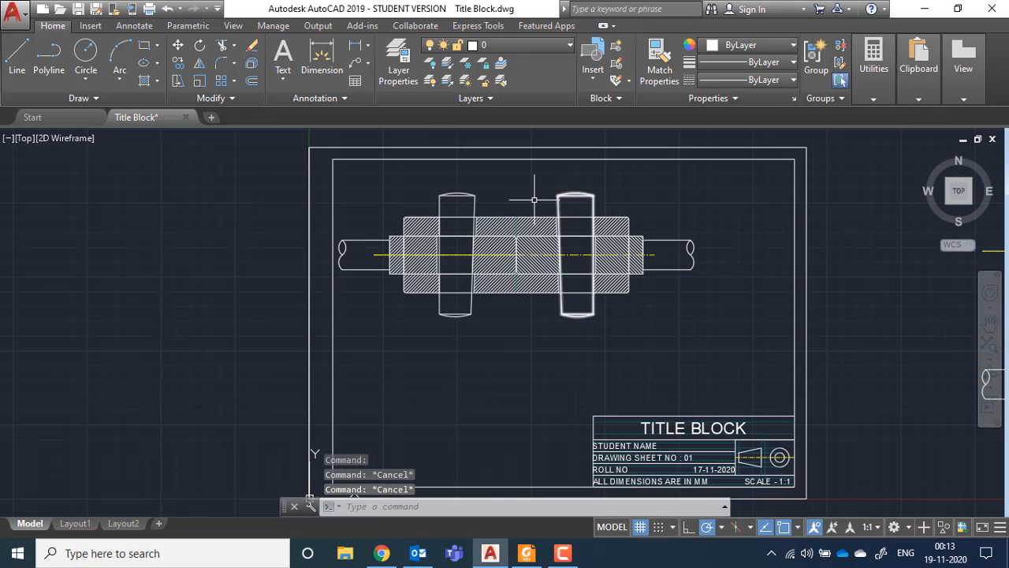
{"action": "scroll", "coordinate": [476, 197], "scroll_direction": "up", "scroll_amount": 2}
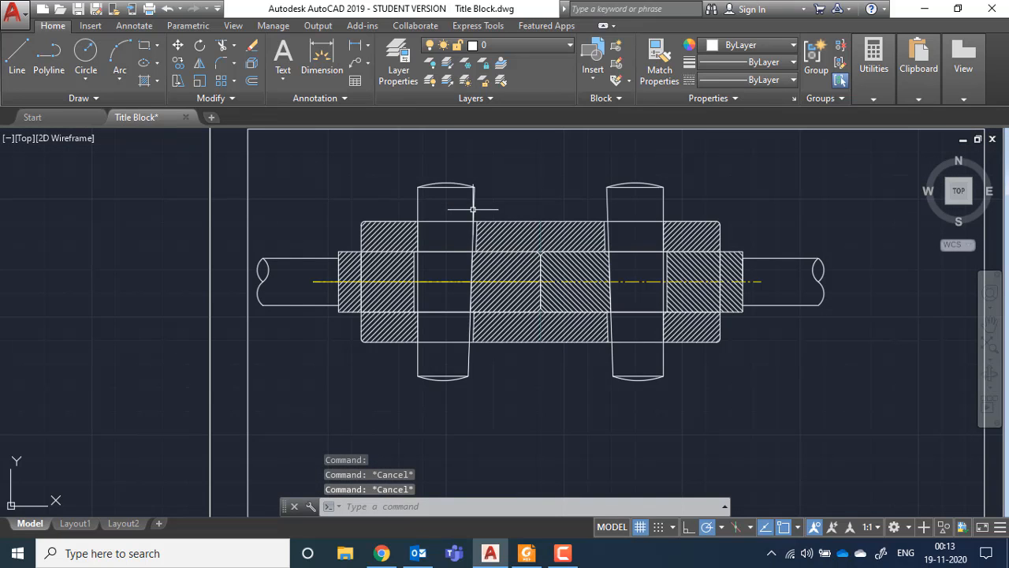
{"action": "left_click", "coordinate": [329, 281]}
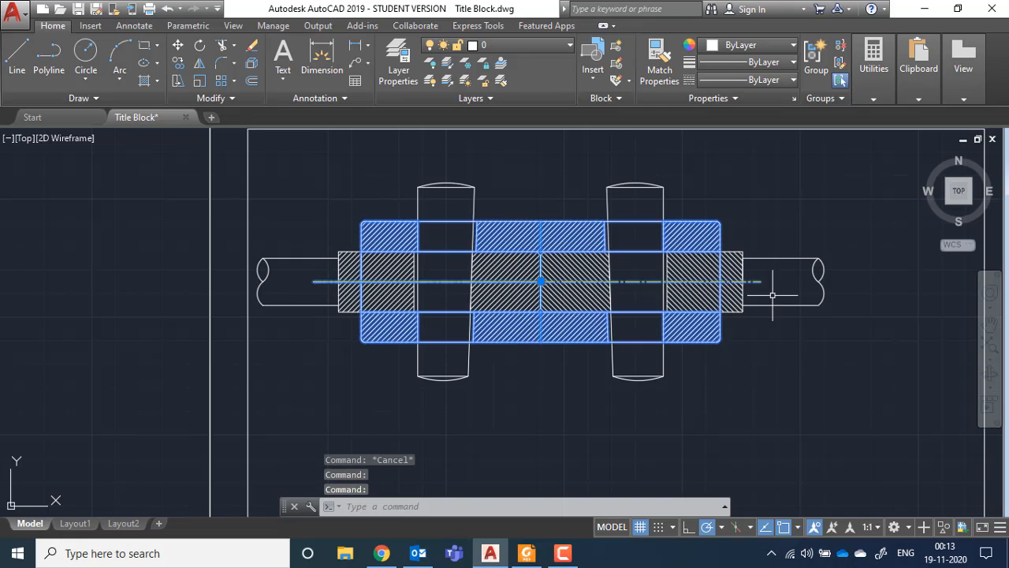
{"action": "key", "text": "Escape"}
{"action": "left_click", "coordinate": [643, 280]}
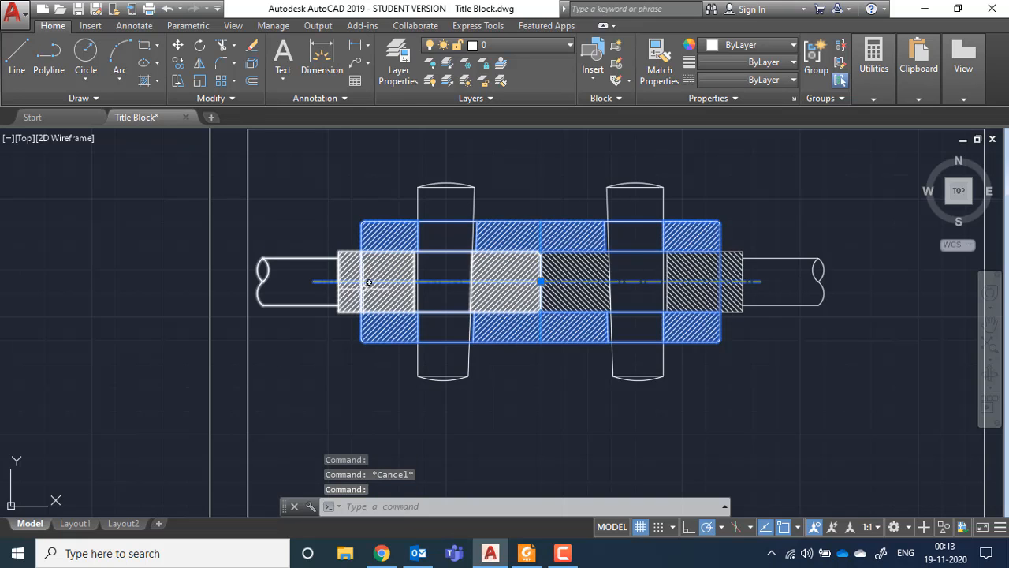
{"action": "key", "text": "Escape"}
{"action": "left_click", "coordinate": [322, 280]}
{"action": "middle_click_drag", "start_coordinate": [576, 278], "coordinate": [394, 276]}
{"action": "key", "text": "Escape"}
{"action": "key", "text": "Escape"}
{"action": "scroll", "coordinate": [358, 279], "scroll_direction": "down", "scroll_amount": 4}
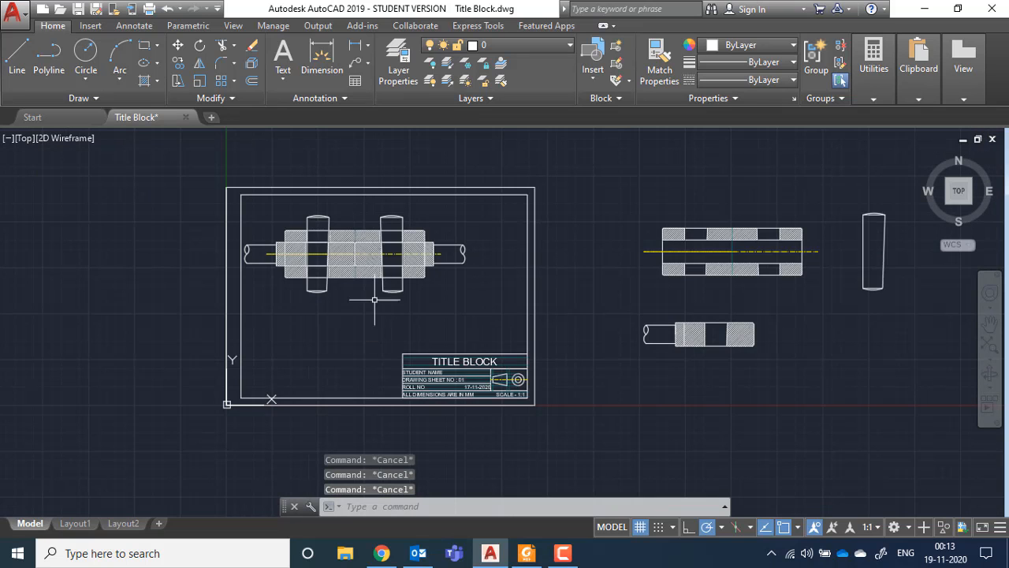
{"action": "scroll", "coordinate": [343, 254], "scroll_direction": "up", "scroll_amount": 2}
{"action": "scroll", "coordinate": [418, 232], "scroll_direction": "up", "scroll_amount": 2}
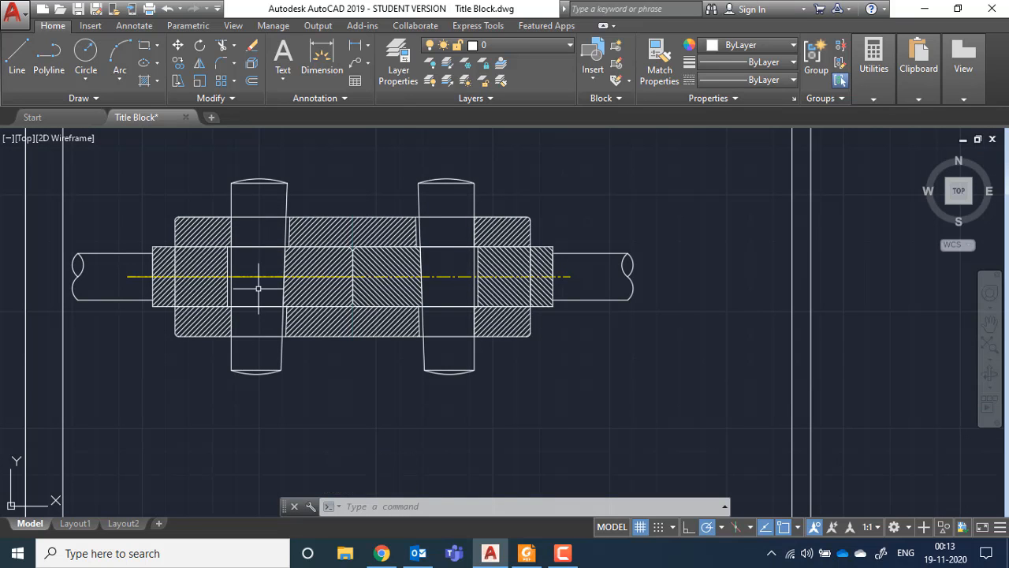
- Explode the assembly's sleeve, both cotters and both shafts into individual objects
{"action": "key", "text": "Escape"}
{"action": "key", "text": "Escape"}
{"action": "key", "text": "Escape"}
{"action": "left_click", "coordinate": [398, 505]}
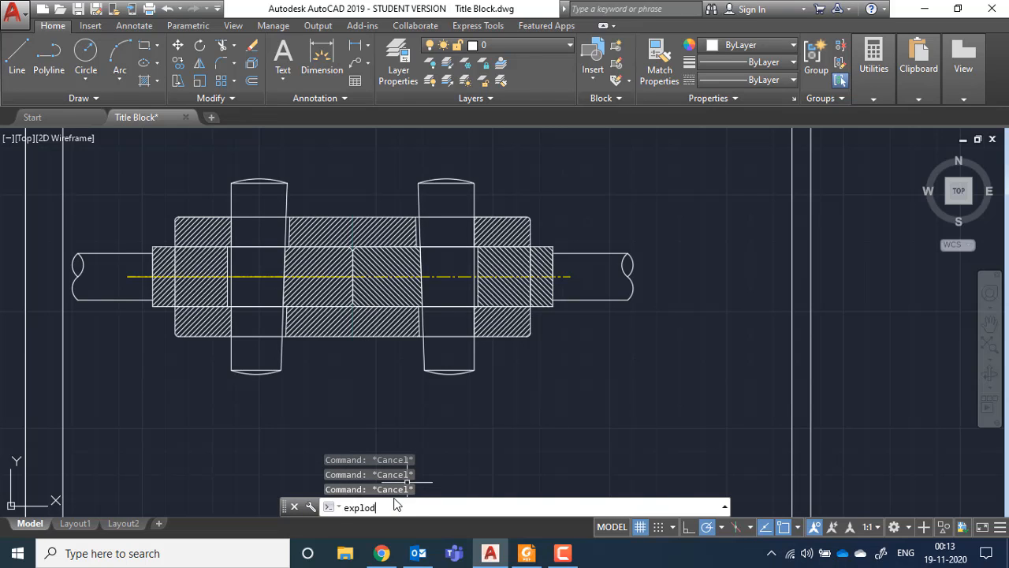
{"action": "key", "text": "Return"}
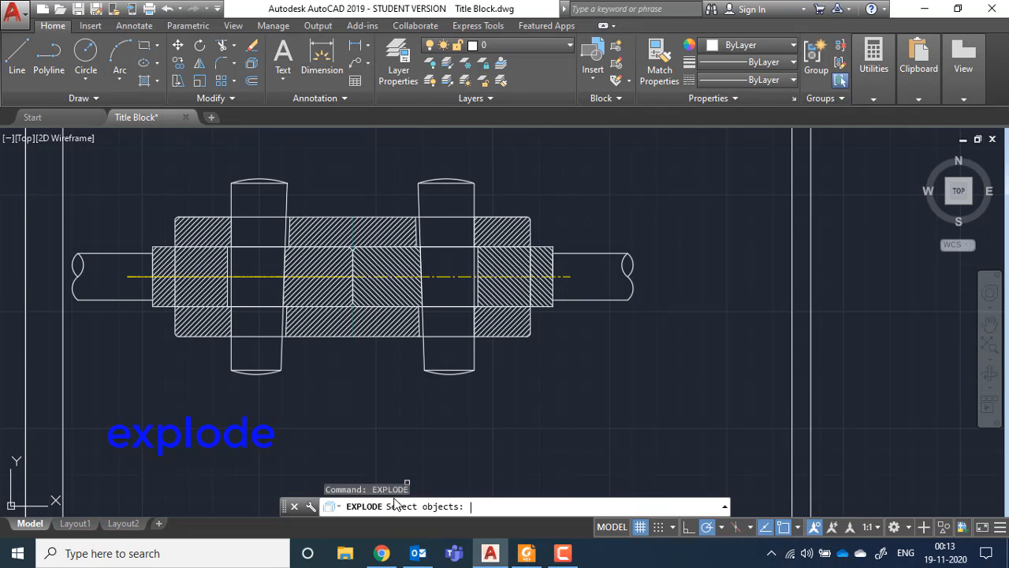
{"action": "left_click", "coordinate": [300, 220]}
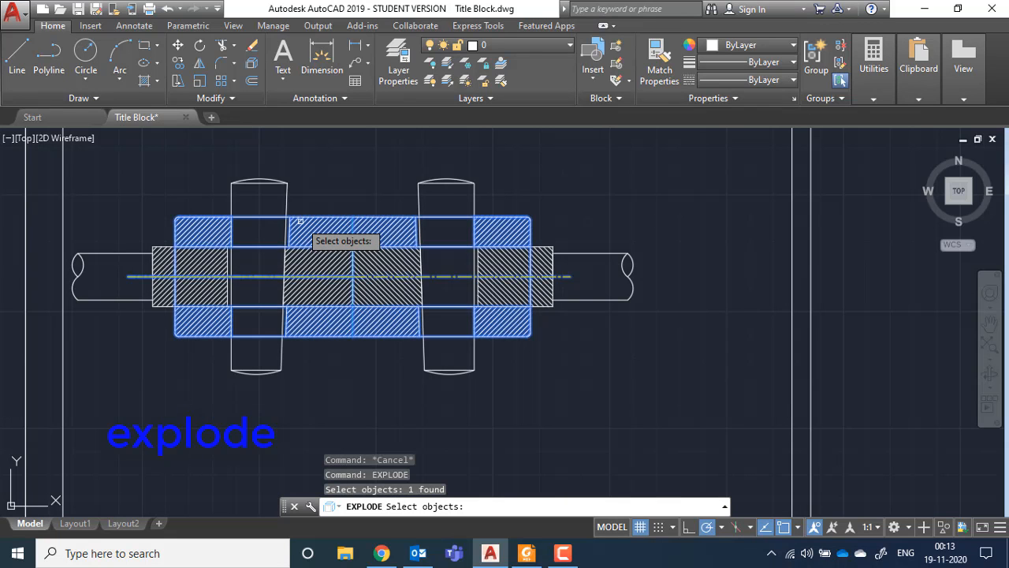
{"action": "left_click", "coordinate": [270, 186]}
{"action": "left_click", "coordinate": [307, 264]}
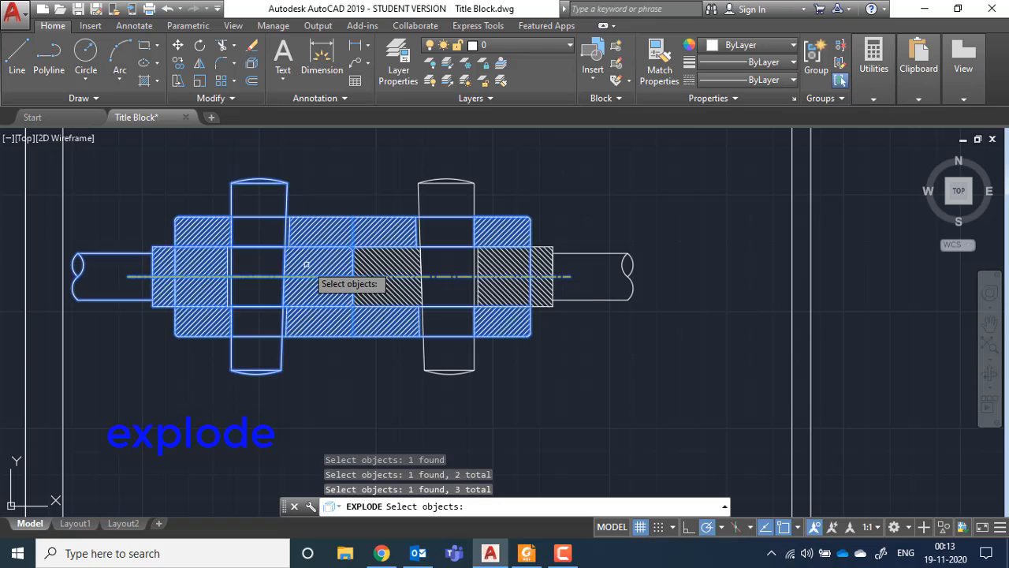
{"action": "left_click", "coordinate": [414, 276]}
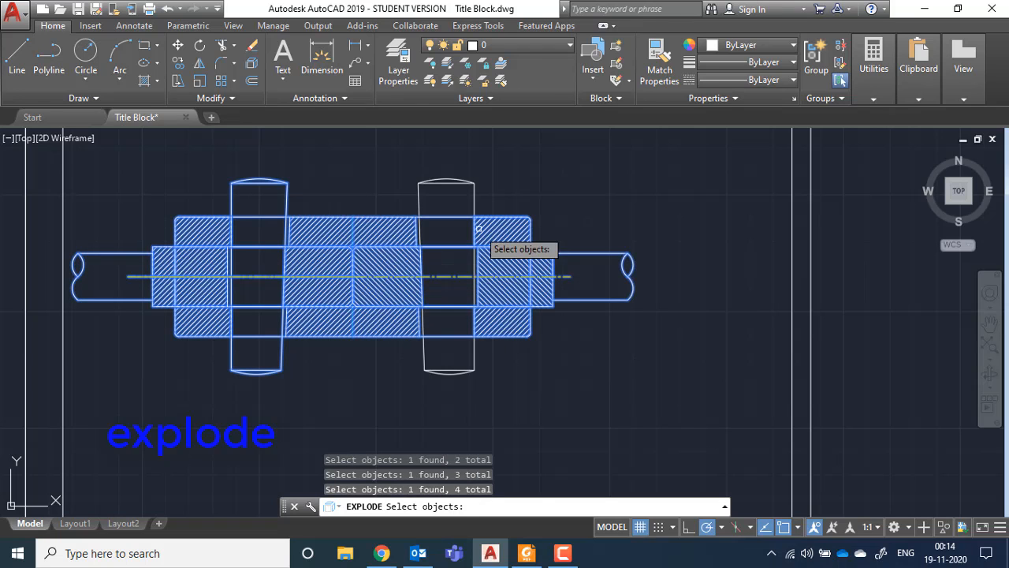
{"action": "left_click", "coordinate": [466, 186]}
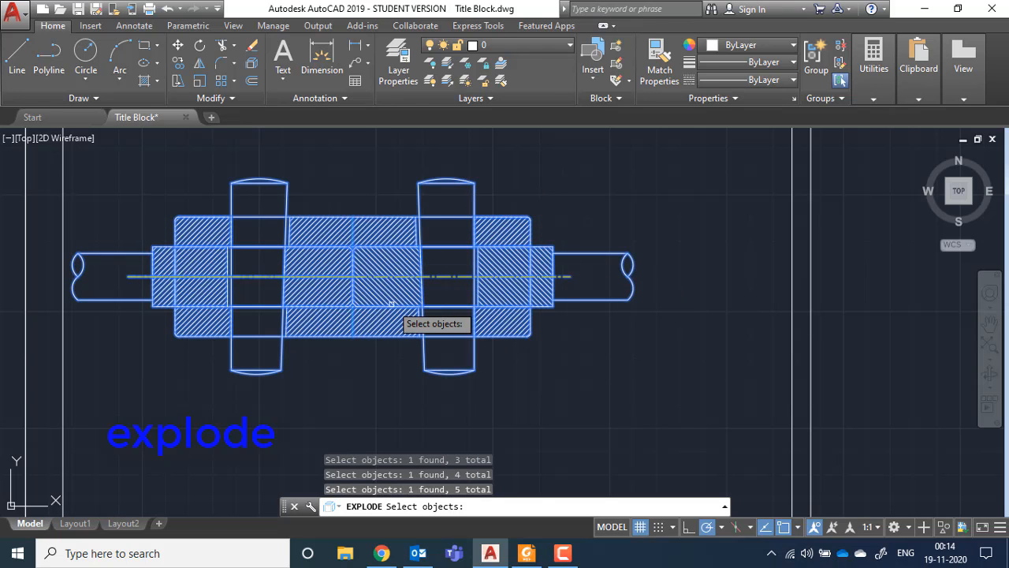
{"action": "key", "text": "Return"}
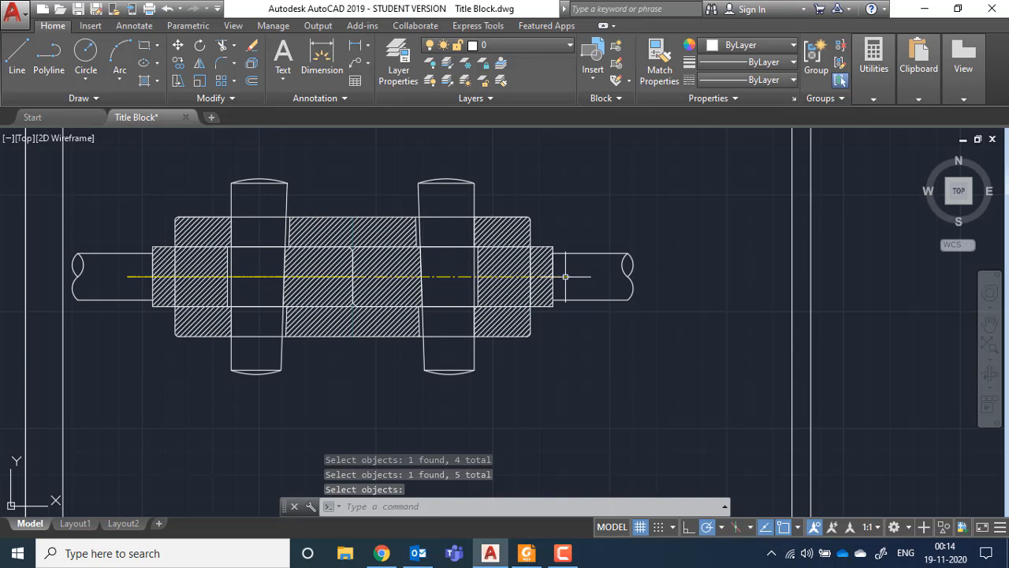
- Stretch the right end of the horizontal centreline about 55 units horizontally, past the broken end of the right shaft
{"action": "left_click", "coordinate": [565, 276]}
{"action": "left_click", "coordinate": [566, 278]}
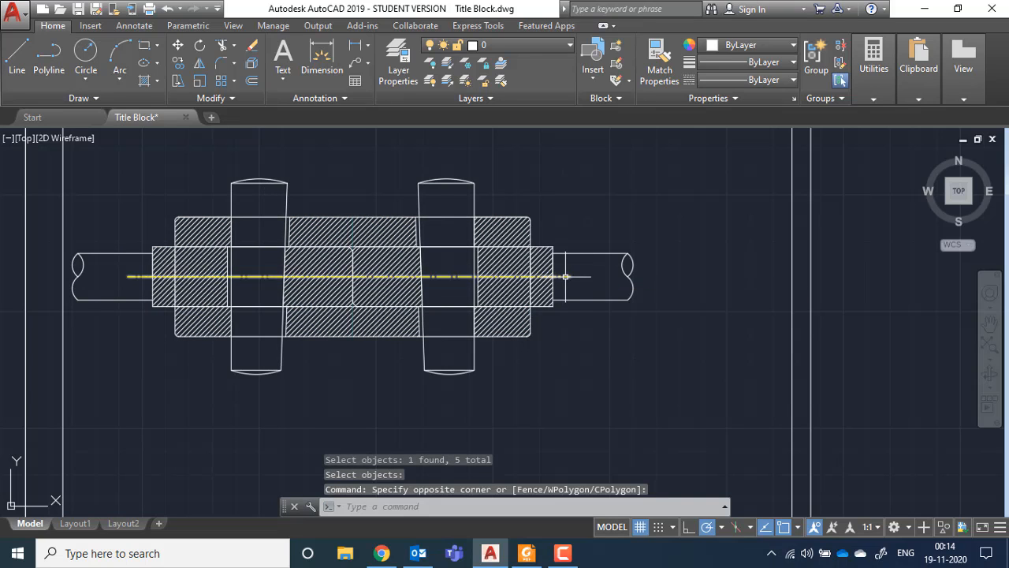
{"action": "left_click", "coordinate": [565, 276]}
{"action": "left_click", "coordinate": [570, 276]}
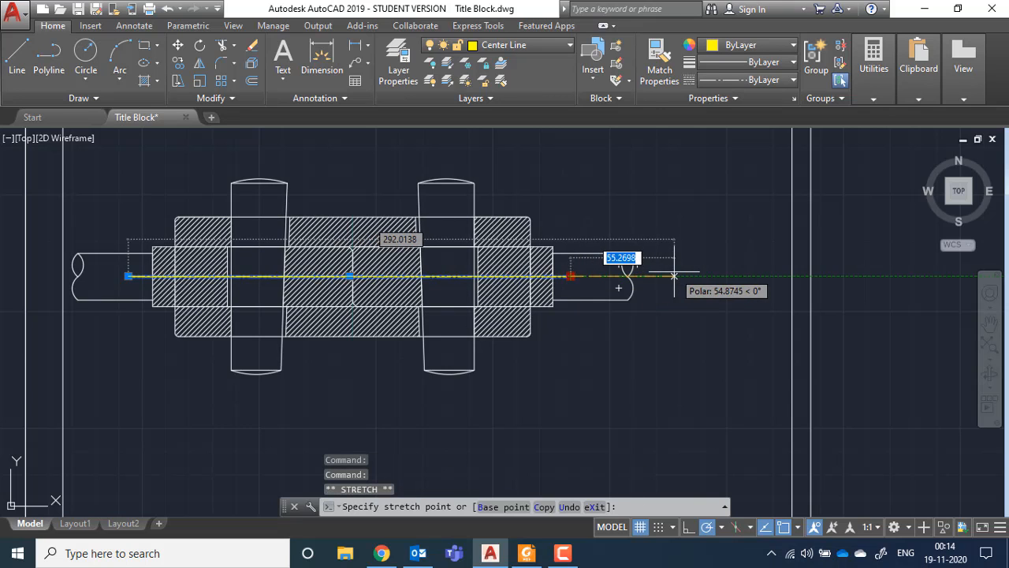
{"action": "left_click", "coordinate": [674, 275]}
{"action": "key", "text": "Escape"}
{"action": "key", "text": "Escape"}
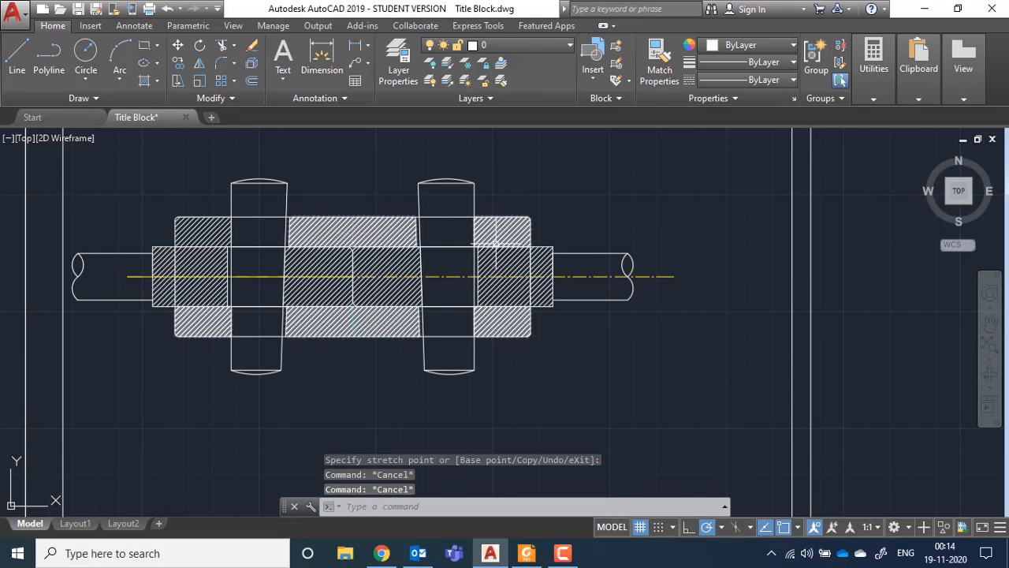
{"action": "key", "text": "Escape"}
{"action": "scroll", "coordinate": [505, 243], "scroll_direction": "down", "scroll_amount": 4}
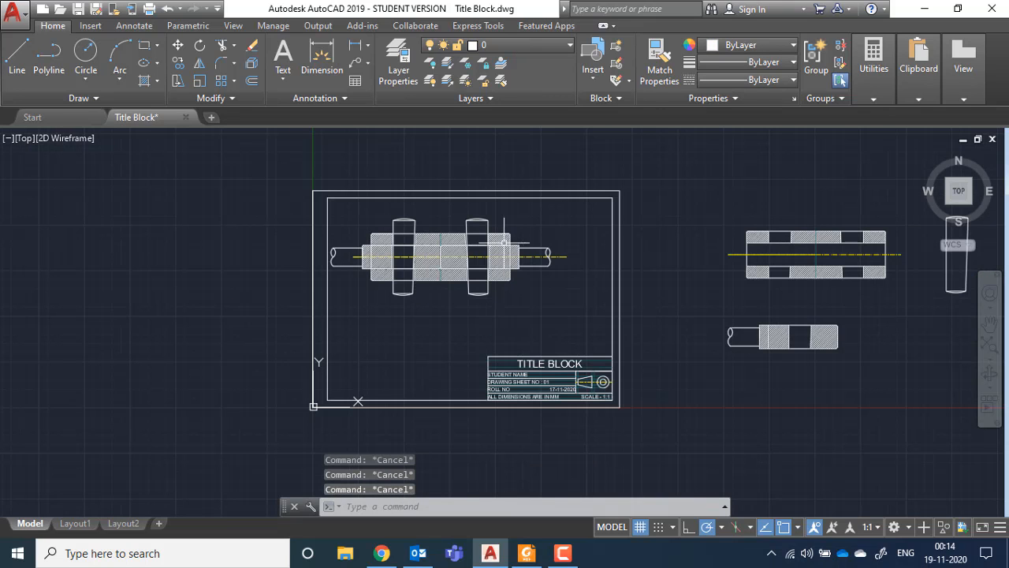
- Move the whole sleeve and cotter assembly down and to the right, nearer the middle of the drawing sheet
{"action": "left_click", "coordinate": [177, 47]}
{"action": "scroll", "coordinate": [485, 231], "scroll_direction": "up", "scroll_amount": 2}
{"action": "left_click", "coordinate": [629, 191]}
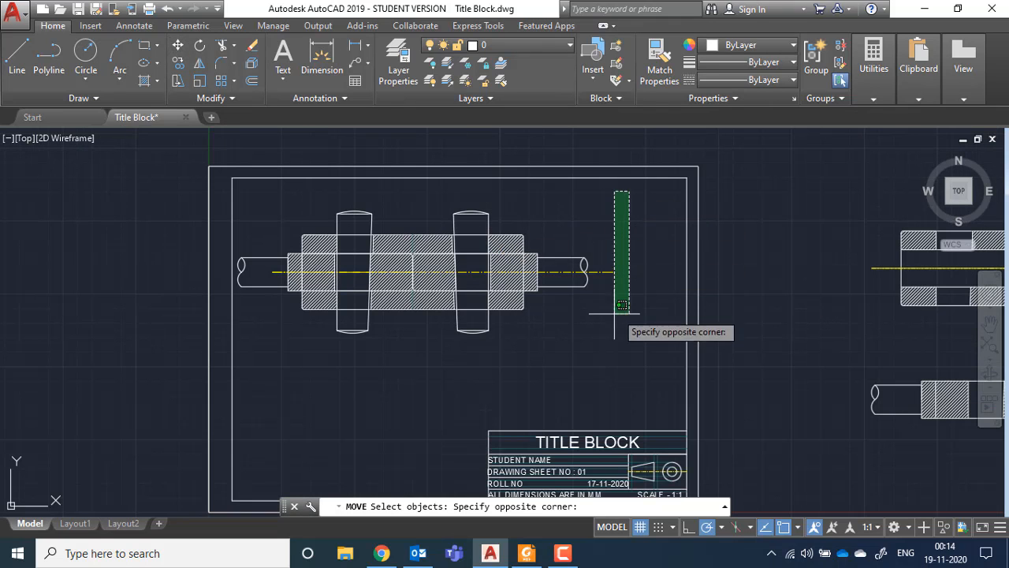
{"action": "left_click", "coordinate": [238, 333]}
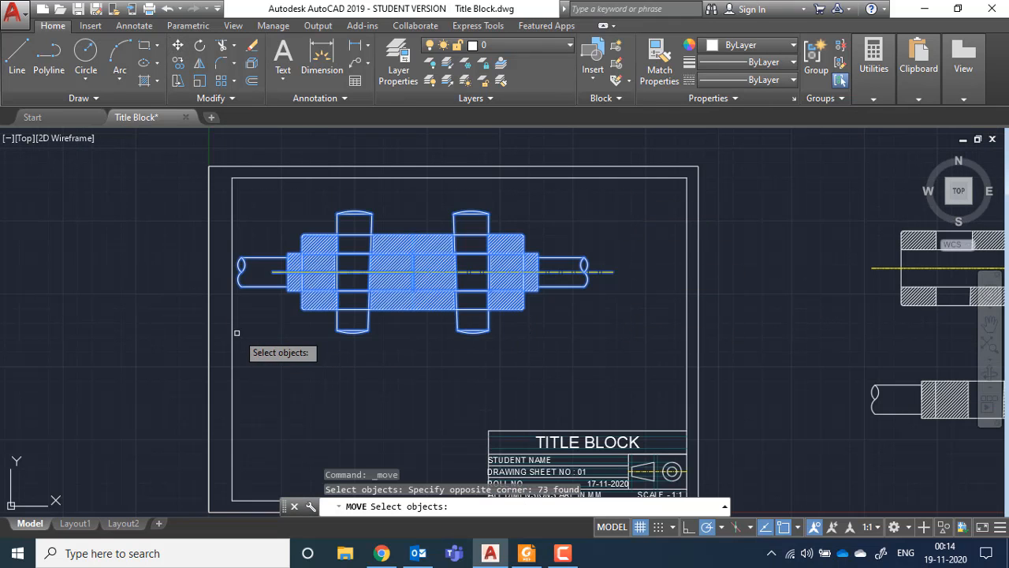
{"action": "key", "text": "Return"}
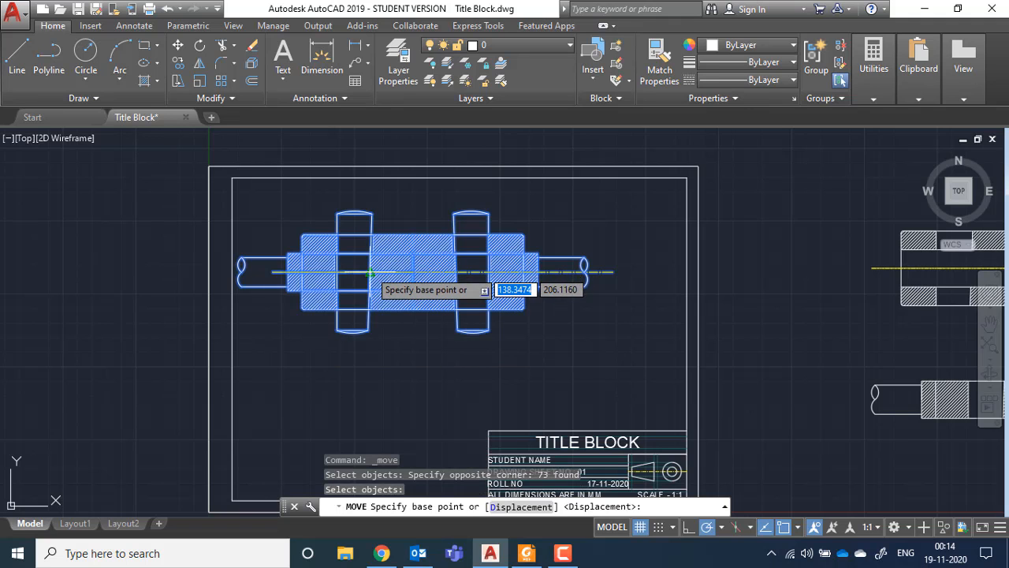
{"action": "left_click", "coordinate": [382, 272]}
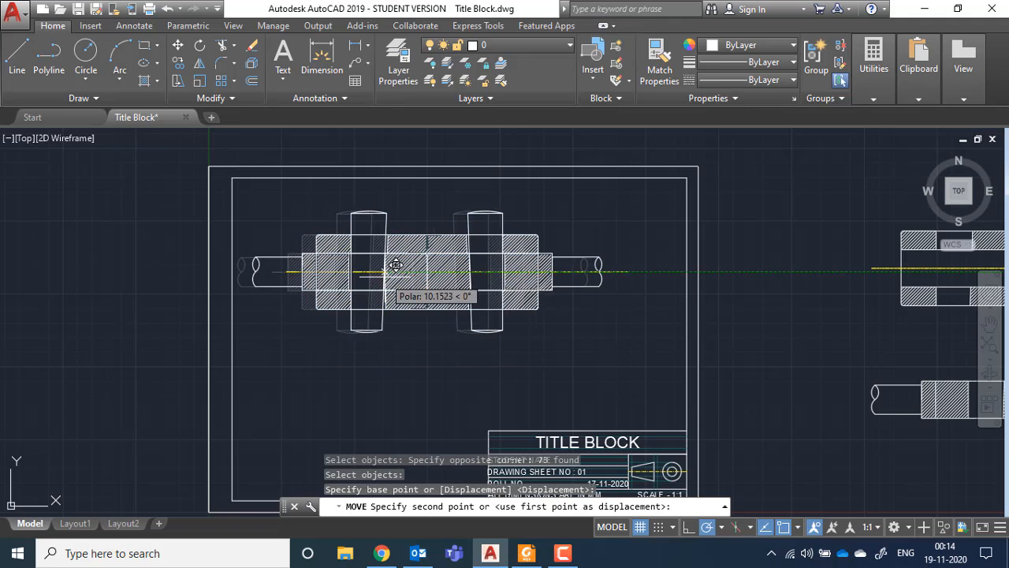
{"action": "left_click", "coordinate": [424, 297]}
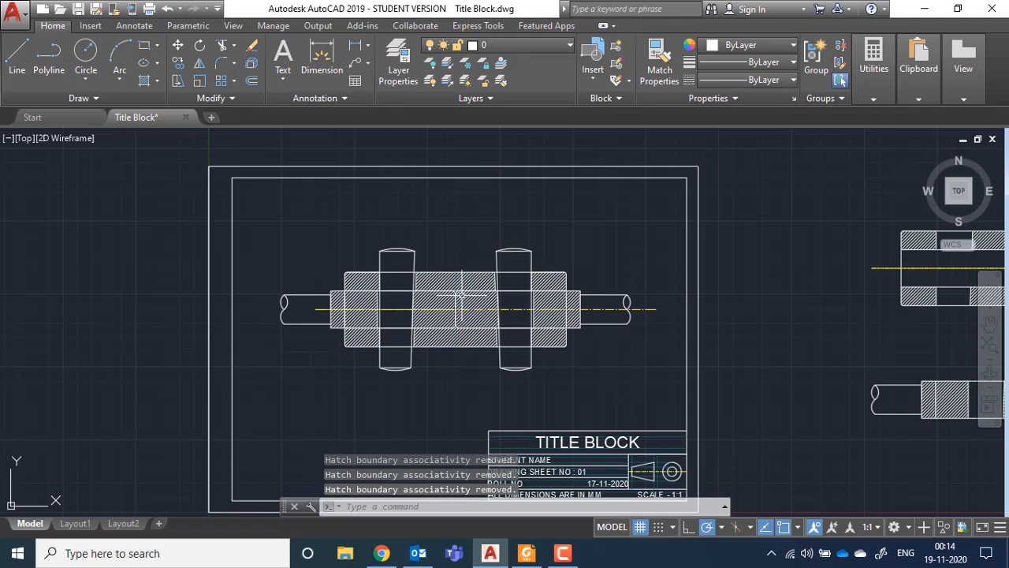
{"action": "key", "text": "Escape"}
{"action": "key", "text": "Escape"}
- Stretch the left end of the horizontal centreline horizontally past the broken end of the left shaft
{"action": "scroll", "coordinate": [358, 306], "scroll_direction": "up", "scroll_amount": 4}
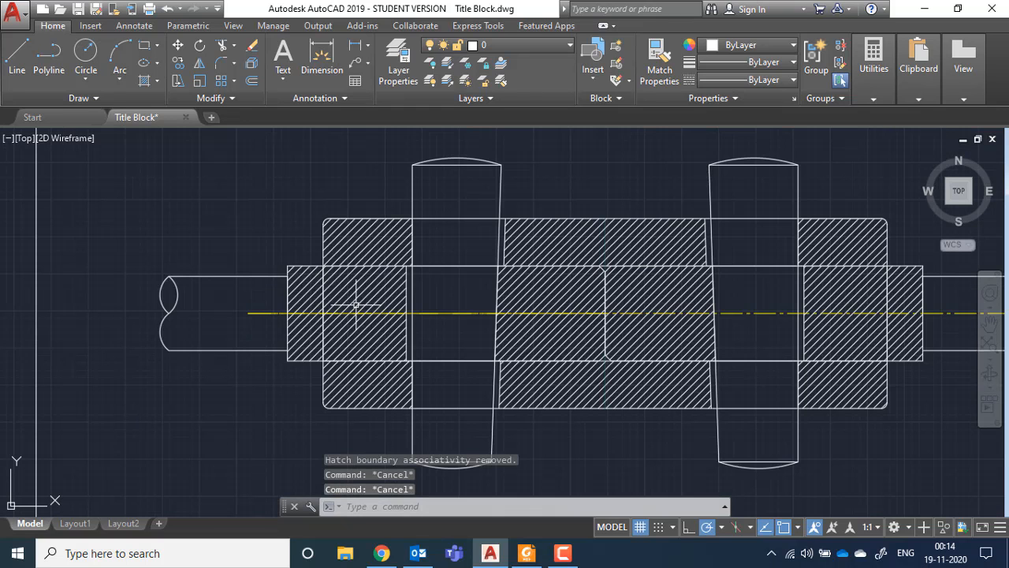
{"action": "left_click", "coordinate": [268, 314]}
{"action": "left_click", "coordinate": [248, 313]}
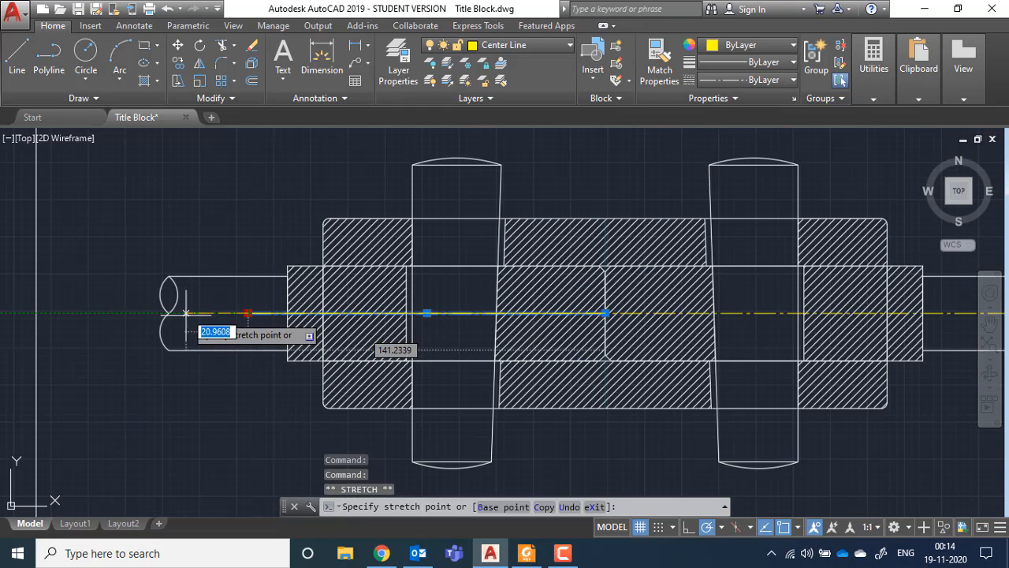
{"action": "left_click", "coordinate": [126, 313]}
{"action": "key", "text": "Escape"}
{"action": "key", "text": "Escape"}
{"action": "scroll", "coordinate": [536, 228], "scroll_direction": "down", "scroll_amount": 5}
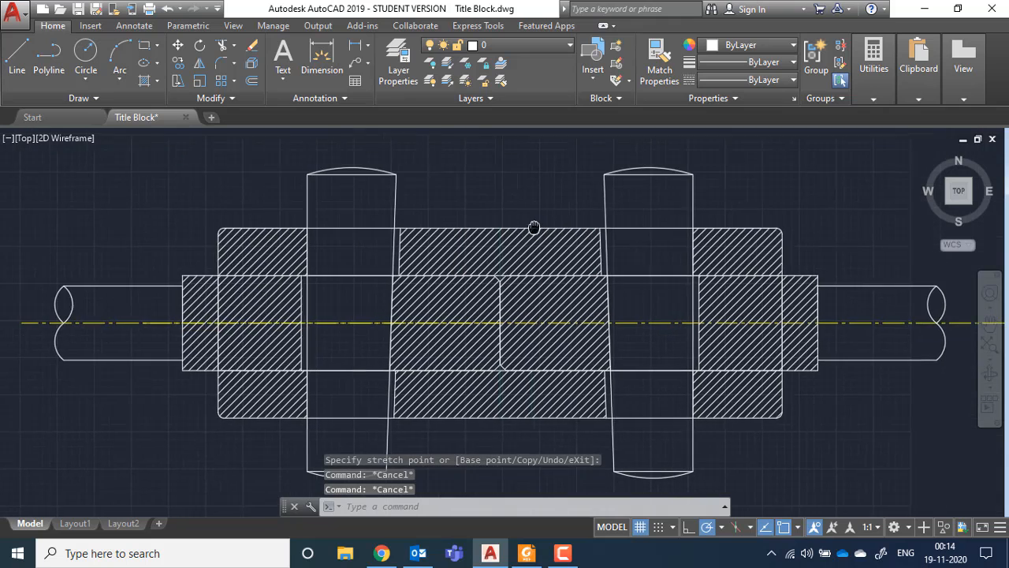
{"action": "scroll", "coordinate": [542, 236], "scroll_direction": "up", "scroll_amount": 2}
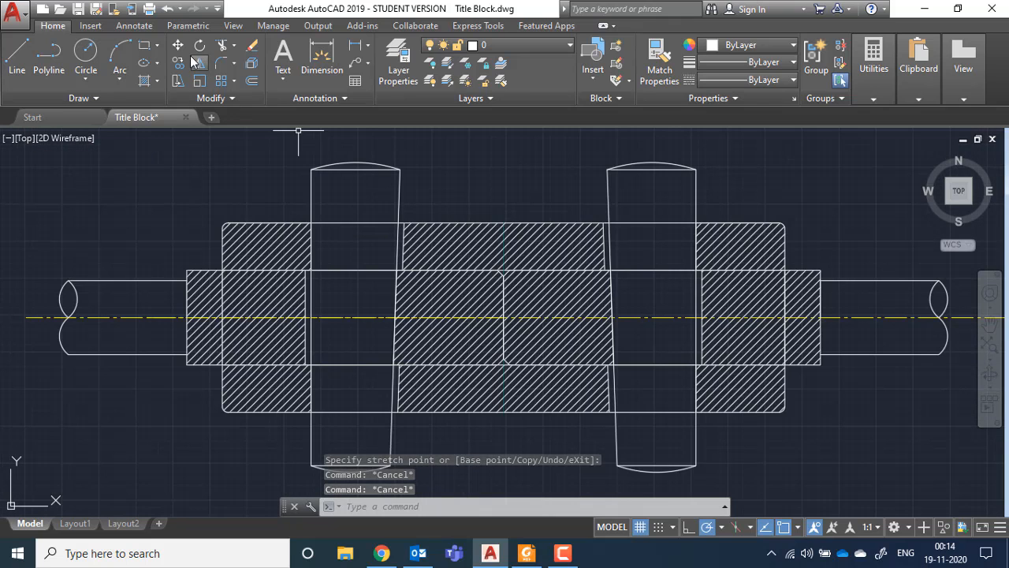
- Trim the horizontal sleeve and shaft edges crossing the inside of both cotters, using all objects as cutting edges
{"action": "left_click", "coordinate": [221, 45]}
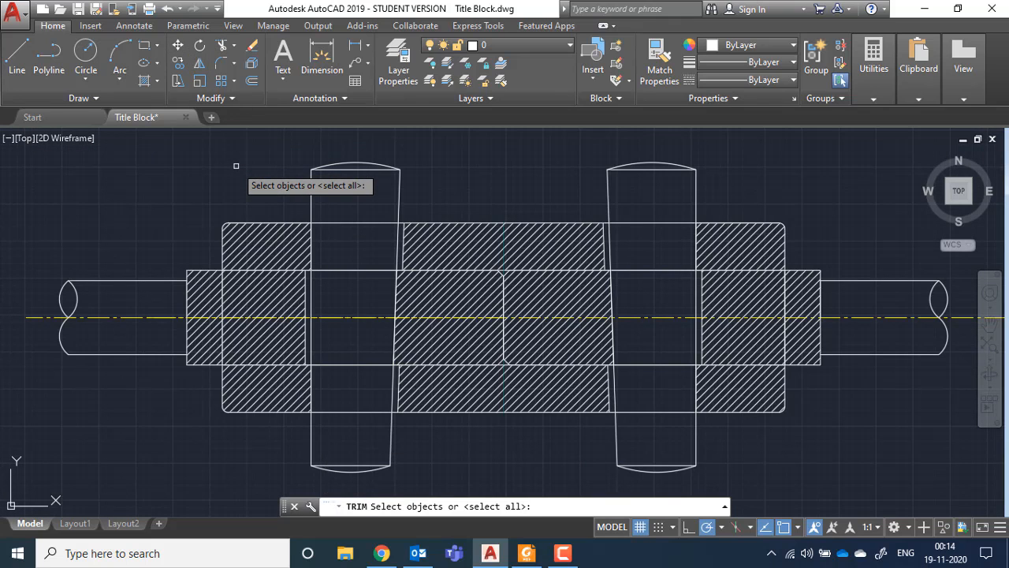
{"action": "key", "text": "Return"}
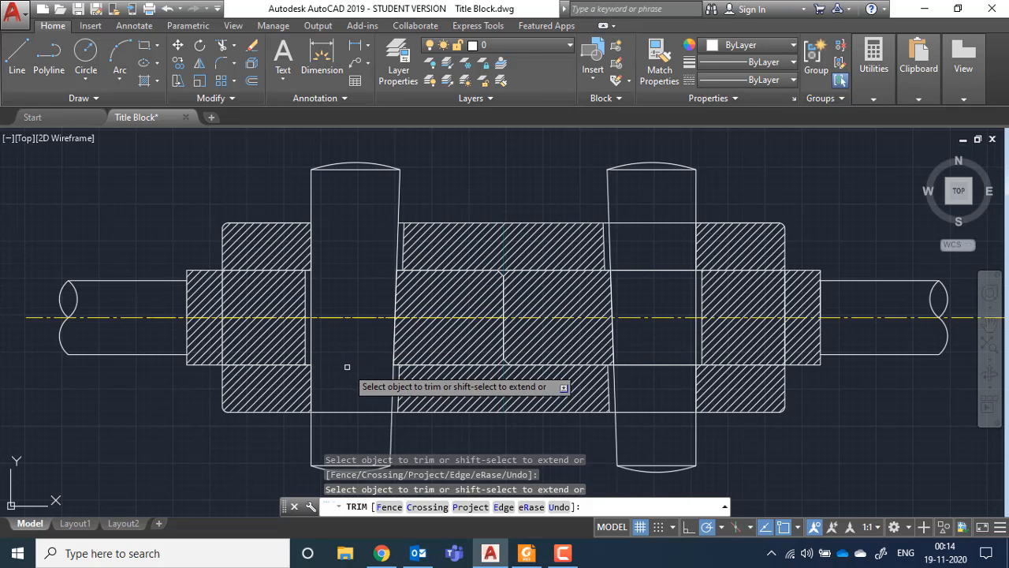
{"action": "left_click", "coordinate": [347, 412]}
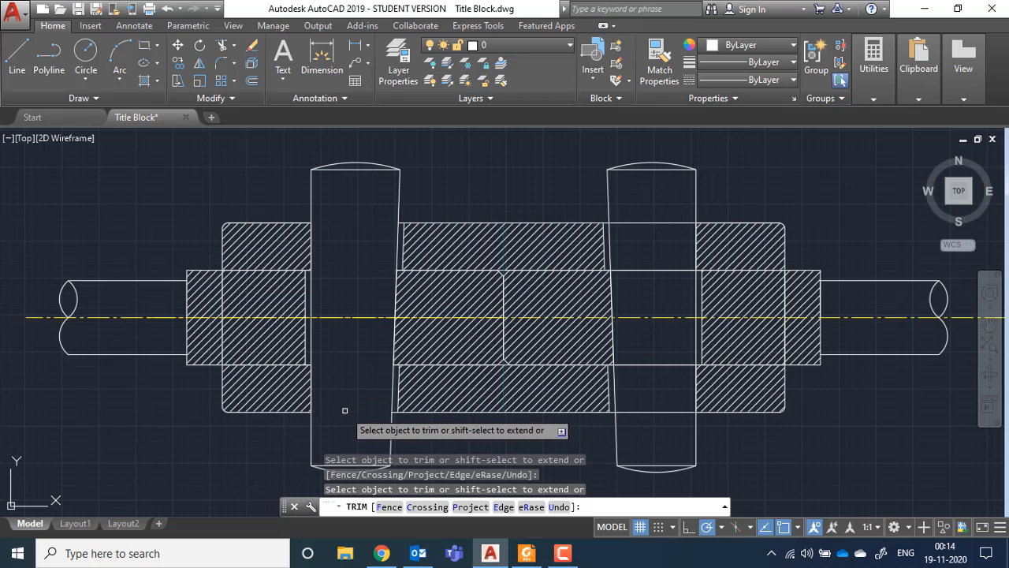
{"action": "left_click", "coordinate": [643, 412]}
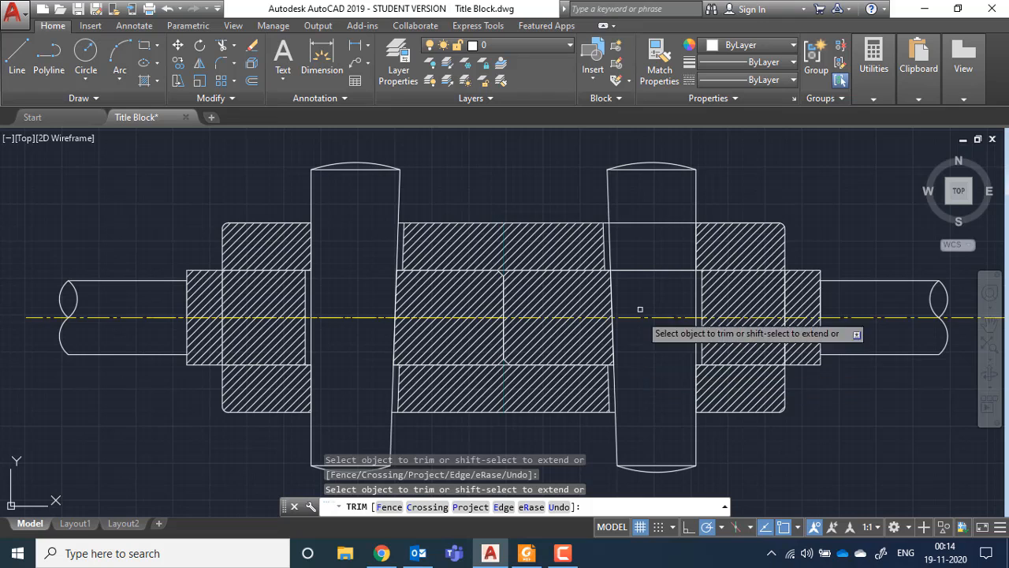
{"action": "left_click", "coordinate": [644, 224]}
{"action": "scroll", "coordinate": [649, 197], "scroll_direction": "down", "scroll_amount": 2}
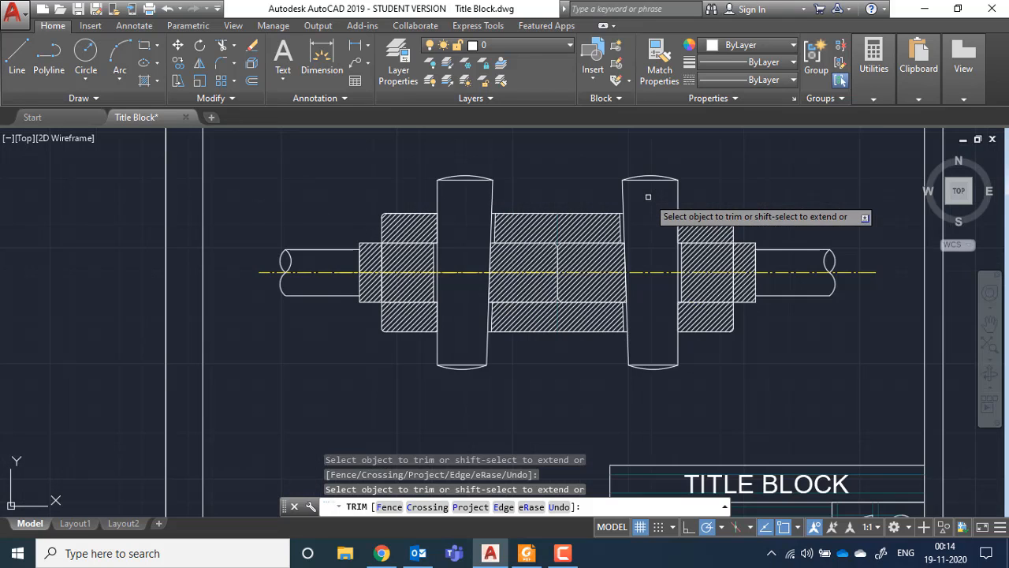
{"action": "key", "text": "Escape"}
{"action": "key", "text": "Escape"}
{"action": "key", "text": "Escape"}
{"action": "middle_click_drag", "start_coordinate": [821, 184], "coordinate": [658, 202]}
{"action": "key", "text": "Escape"}
{"action": "scroll", "coordinate": [430, 194], "scroll_direction": "down", "scroll_amount": 2}
{"action": "scroll", "coordinate": [372, 168], "scroll_direction": "up", "scroll_amount": 4}
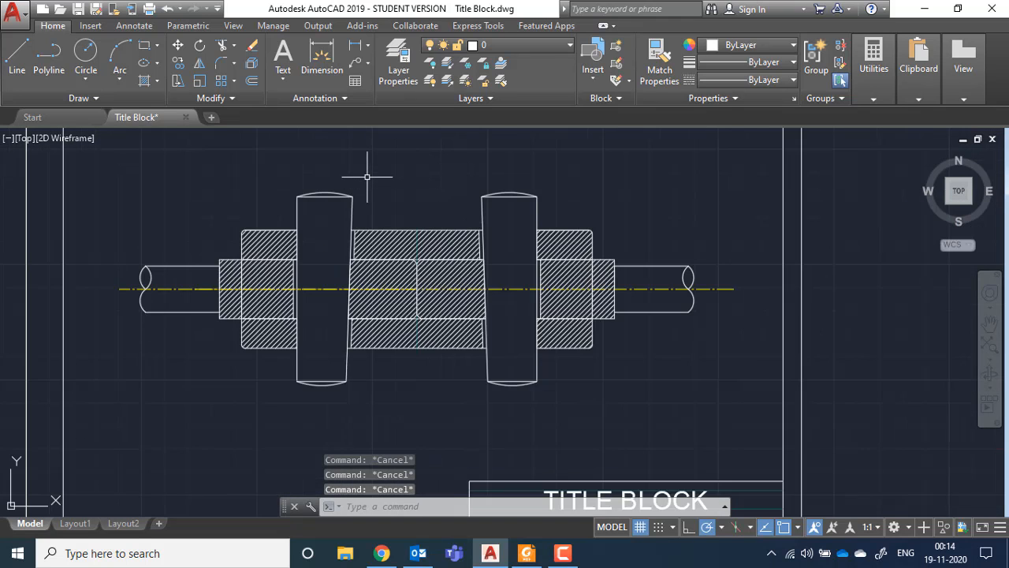
{"action": "scroll", "coordinate": [389, 204], "scroll_direction": "down", "scroll_amount": 2}
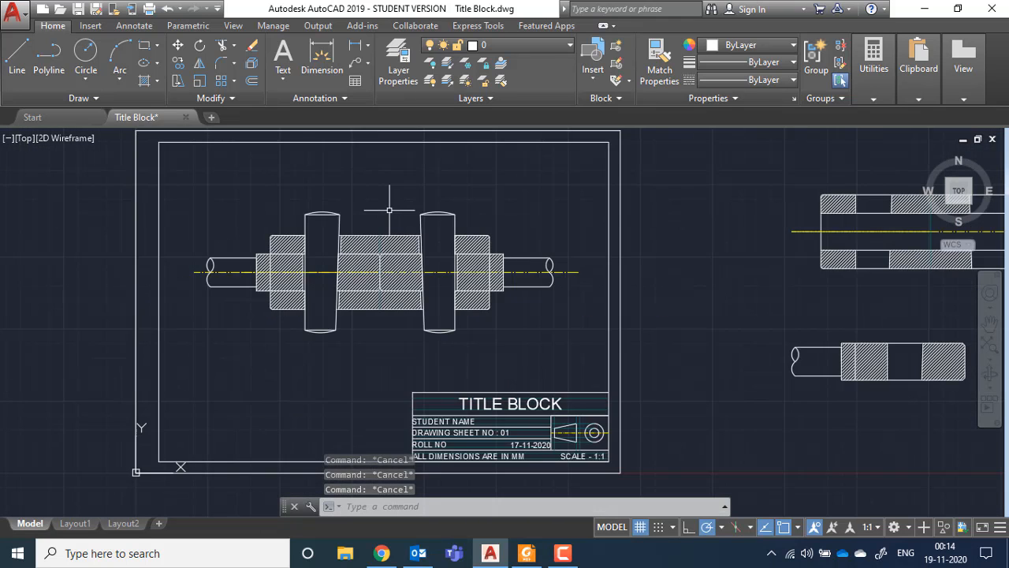
{"action": "scroll", "coordinate": [391, 214], "scroll_direction": "up", "scroll_amount": 2}
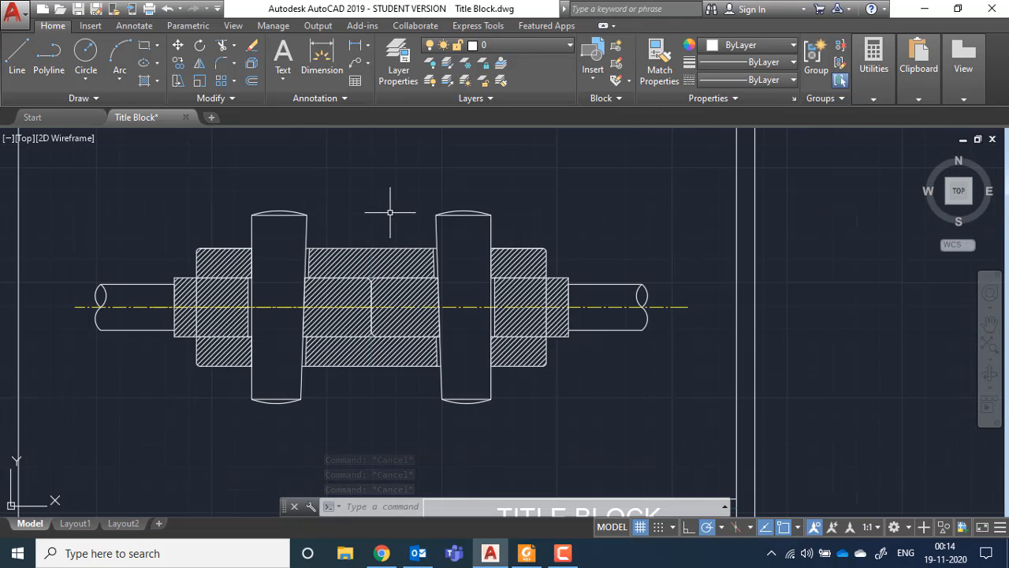
- Save the drawing under the name Sleeve Assembly in the Sleeve & Cotter Joint folder
{"action": "left_click", "coordinate": [14, 9]}
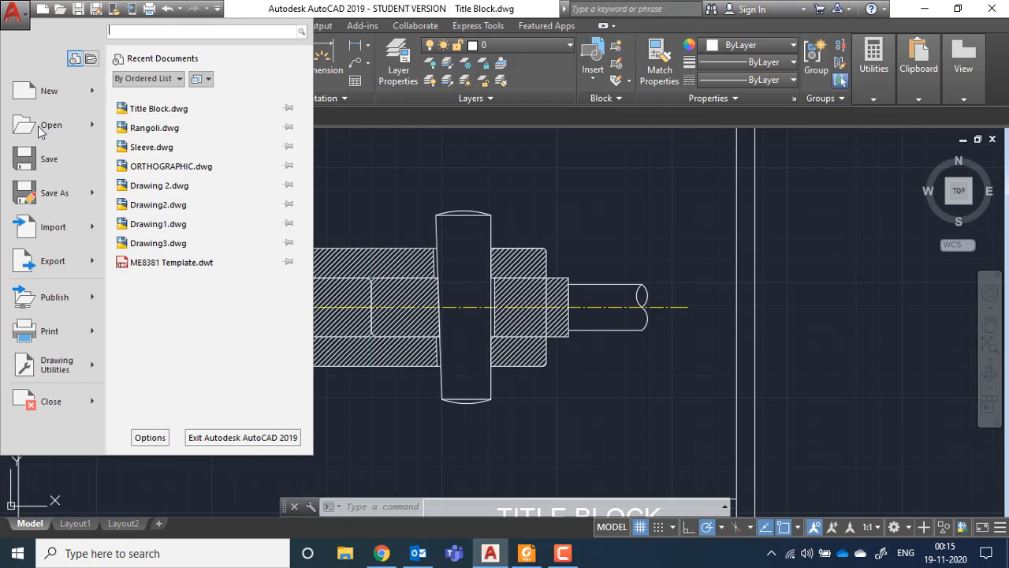
{"action": "left_click", "coordinate": [65, 199]}
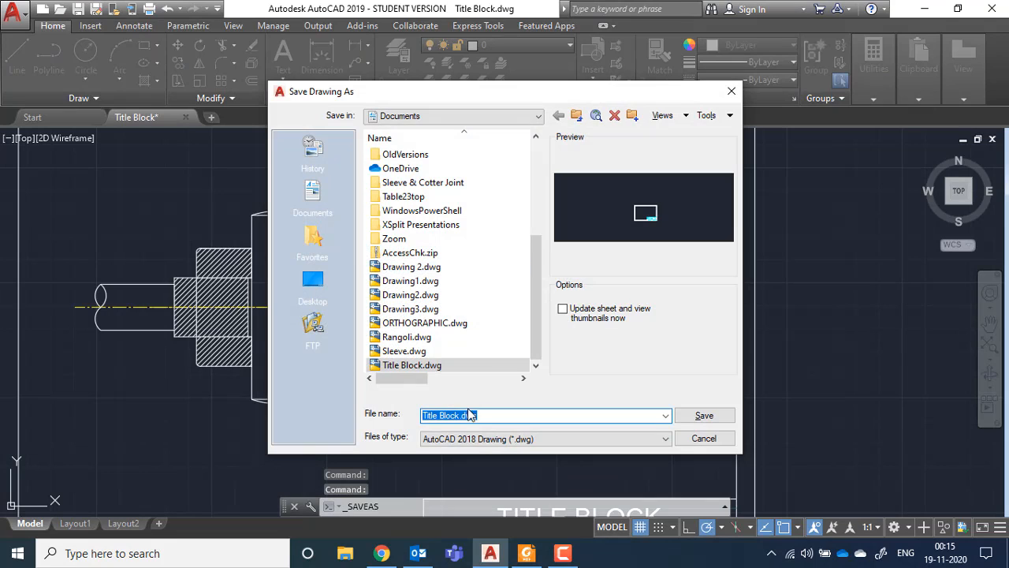
{"action": "type", "text": "S"}
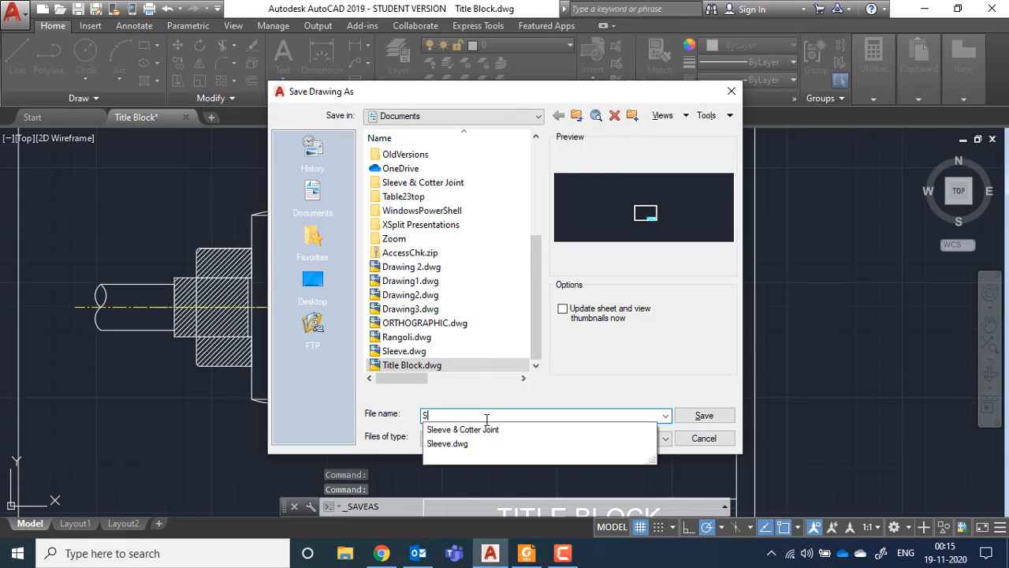
{"action": "type", "text": "leeve "}
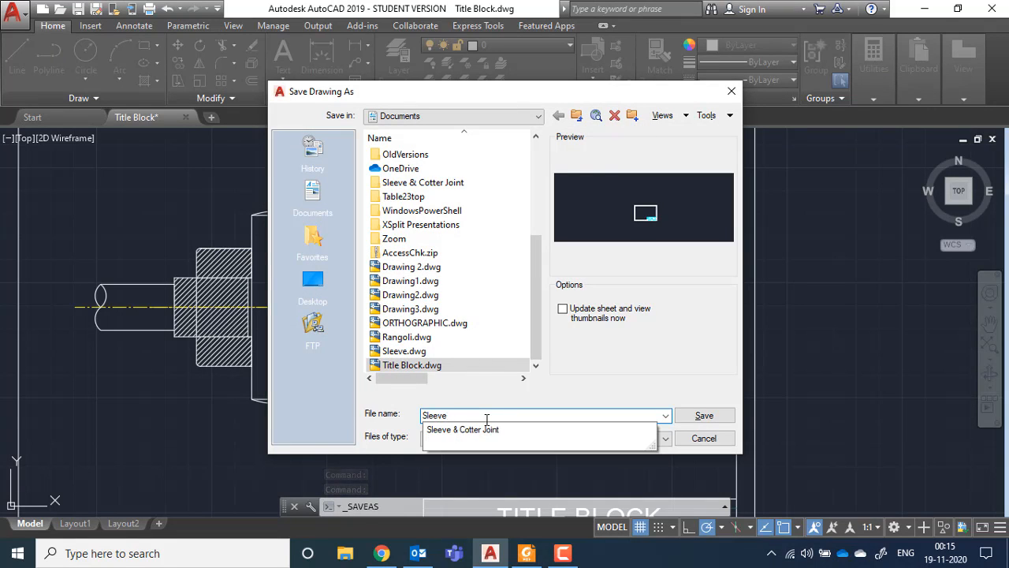
{"action": "type", "text": "Ass"}
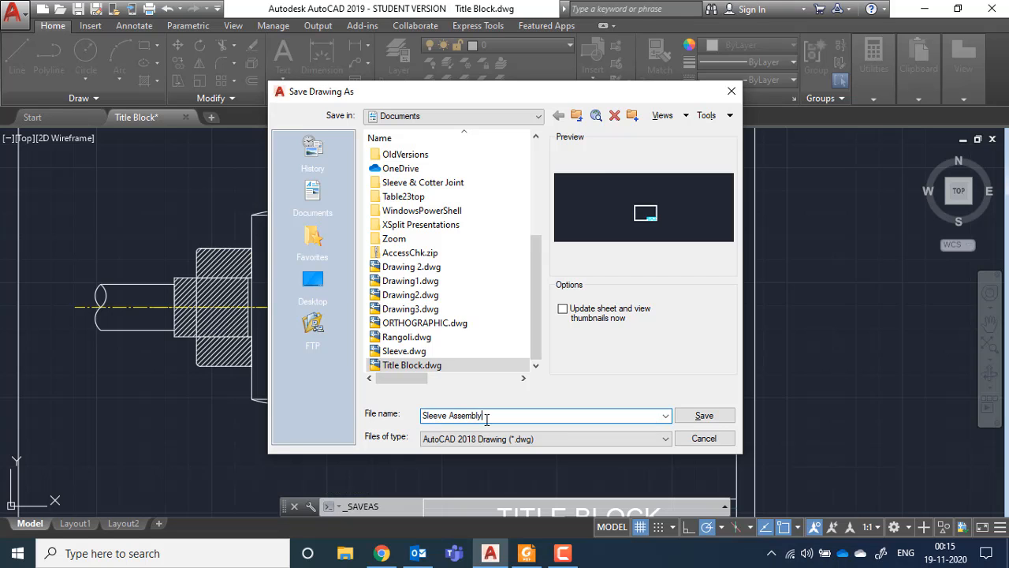
{"action": "type", "text": "embly"}
{"action": "double_click", "coordinate": [461, 184]}
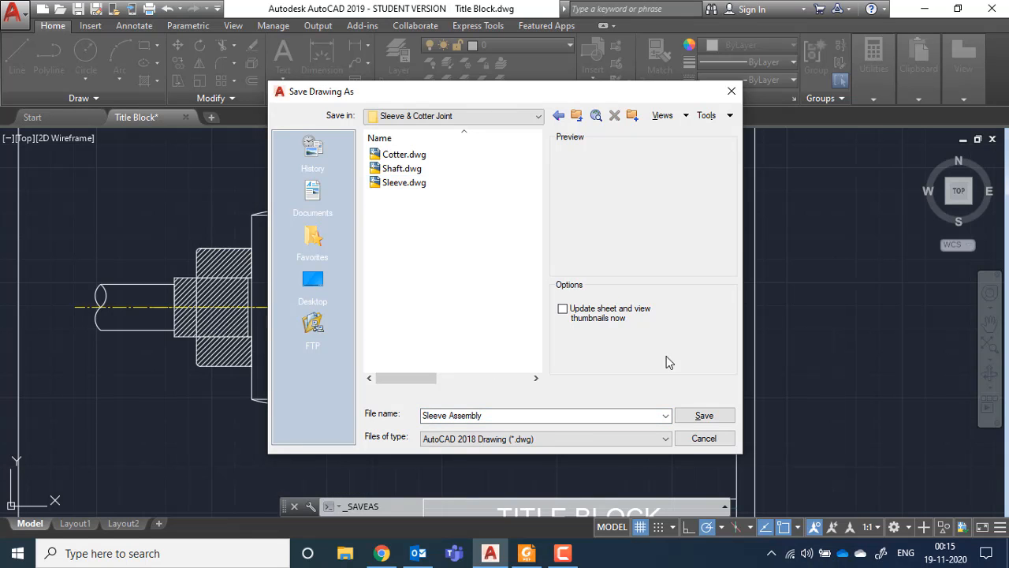
{"action": "left_click", "coordinate": [704, 415]}
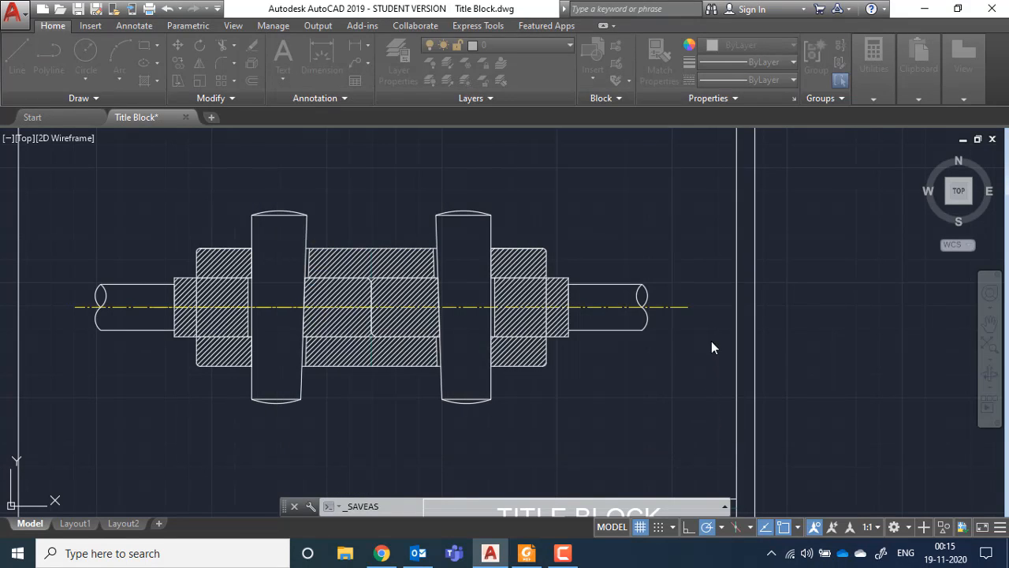
- Insert an empty Standard-style table with 4 columns and 3 data rows below the assembly, near the sheet's left border
{"action": "scroll", "coordinate": [387, 220], "scroll_direction": "down", "scroll_amount": 2}
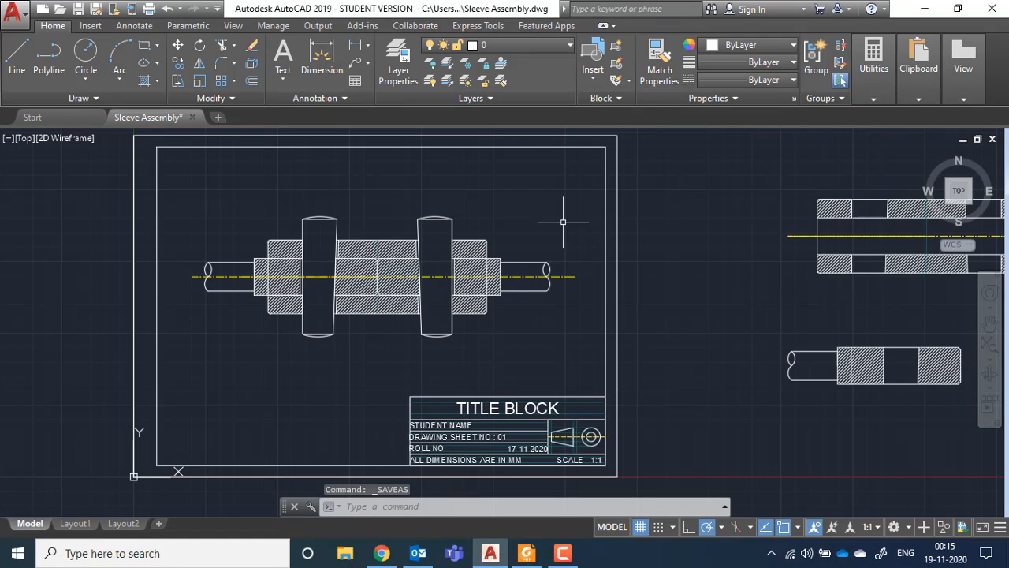
{"action": "scroll", "coordinate": [397, 248], "scroll_direction": "up", "scroll_amount": 2}
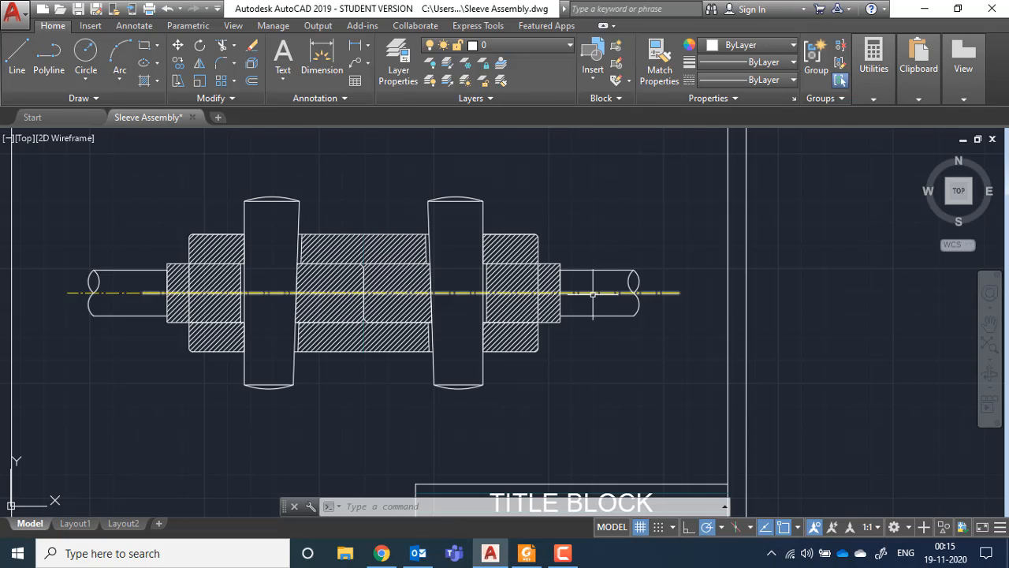
{"action": "mouse_move", "coordinate": [522, 387]}
{"action": "middle_mouse_down"}
{"action": "mouse_move", "coordinate": [594, 286]}
{"action": "mouse_move", "coordinate": [568, 313]}
{"action": "middle_mouse_up"}
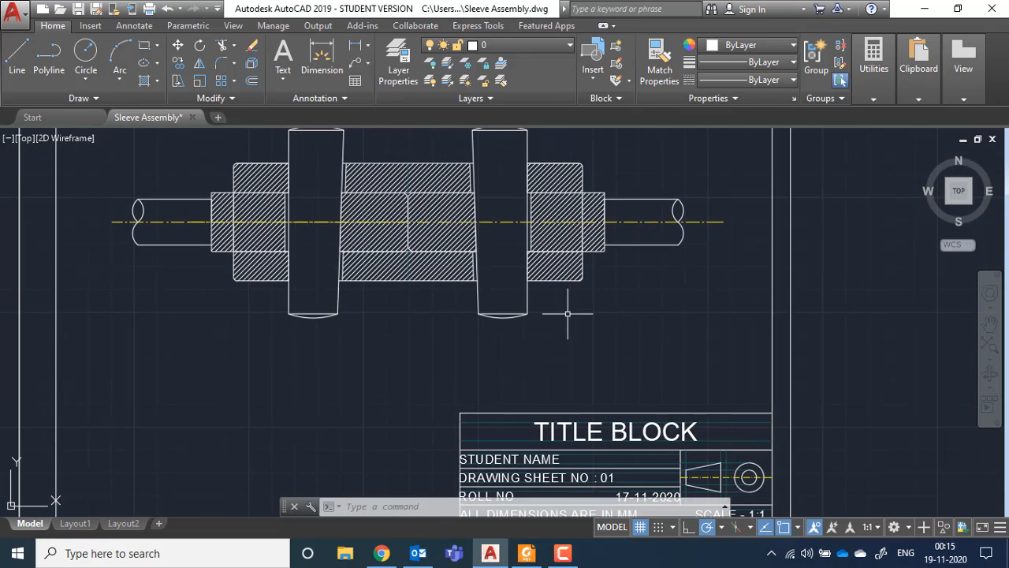
{"action": "left_click", "coordinate": [134, 26]}
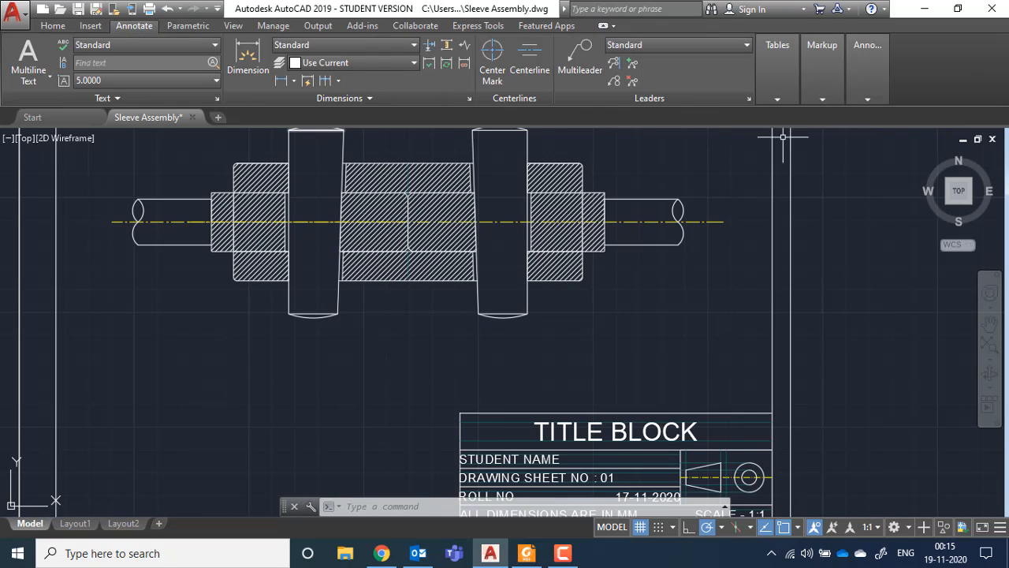
{"action": "left_click", "coordinate": [774, 45]}
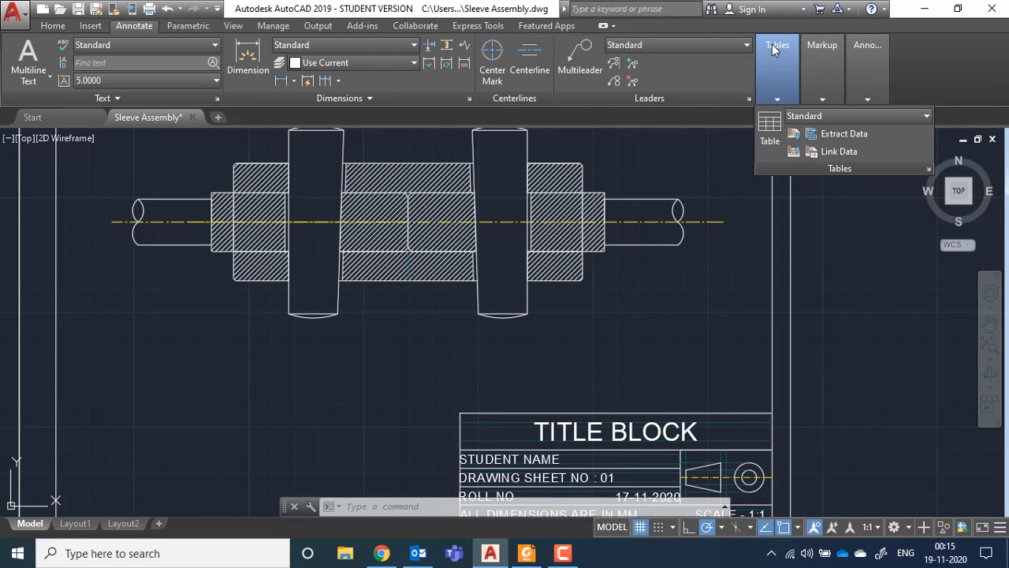
{"action": "left_click", "coordinate": [775, 126]}
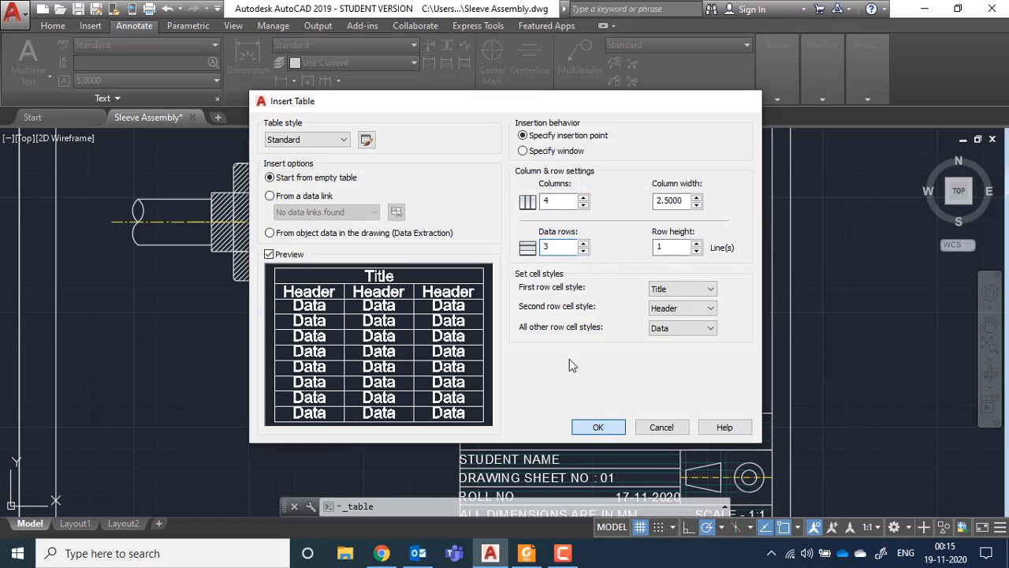
{"action": "left_click", "coordinate": [598, 427]}
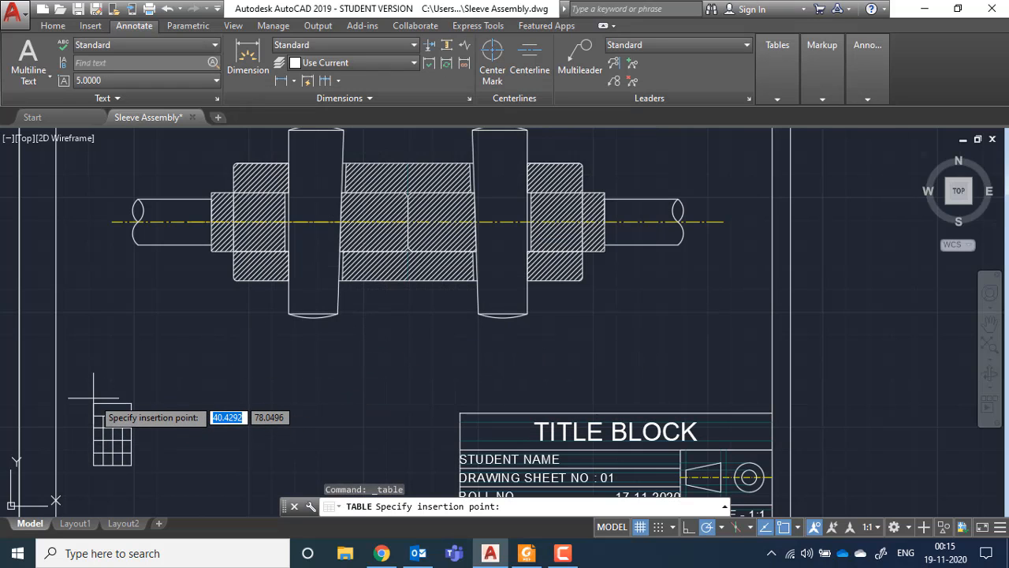
{"action": "left_click", "coordinate": [73, 380]}
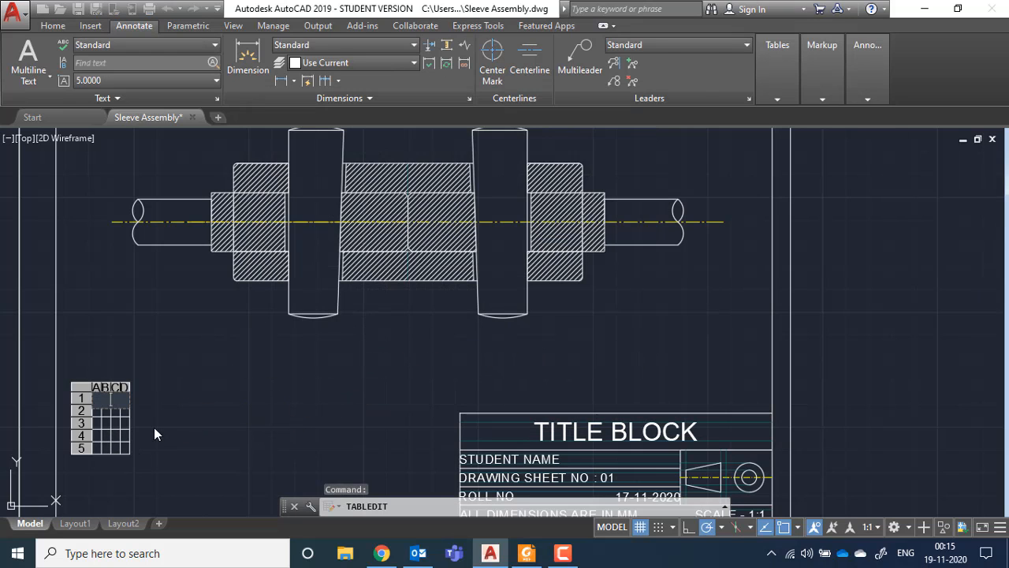
{"action": "scroll", "coordinate": [211, 432], "scroll_direction": "down", "scroll_amount": 2}
{"action": "scroll", "coordinate": [209, 432], "scroll_direction": "up", "scroll_amount": 5}
{"action": "middle_click_drag", "start_coordinate": [262, 383], "coordinate": [336, 358]}
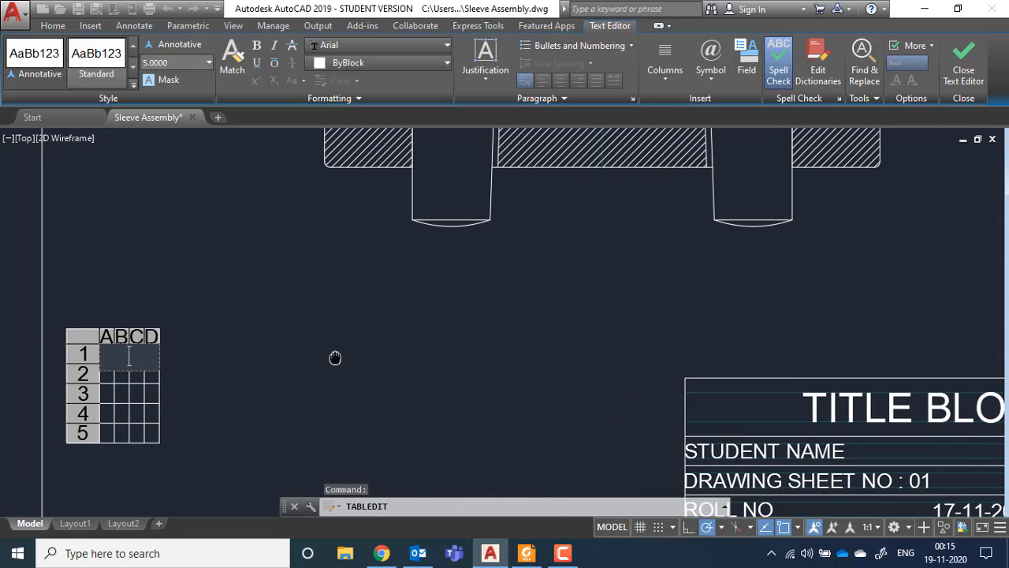
{"action": "left_click", "coordinate": [167, 383]}
{"action": "key", "text": "Escape"}
- Uniformly stretch the table's width until its right edge lies just short of the title block
{"action": "left_click", "coordinate": [112, 354]}
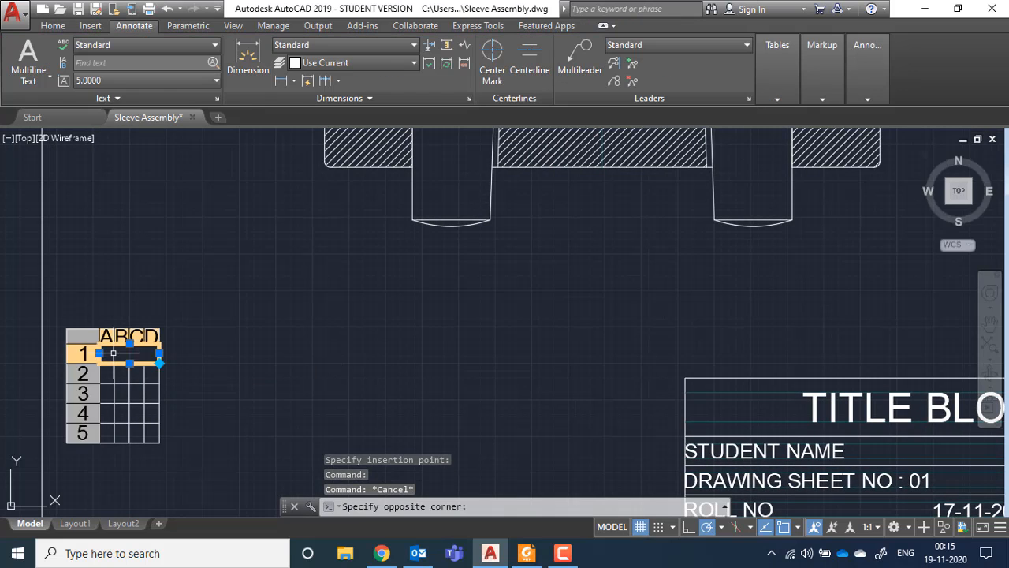
{"action": "key", "text": "Escape"}
{"action": "left_click", "coordinate": [115, 362]}
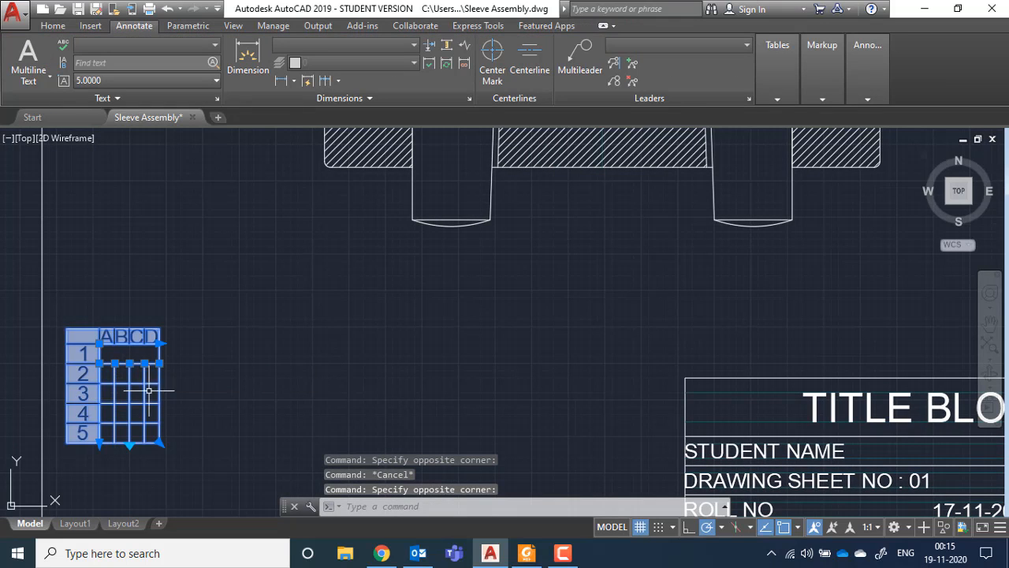
{"action": "left_click", "coordinate": [159, 342]}
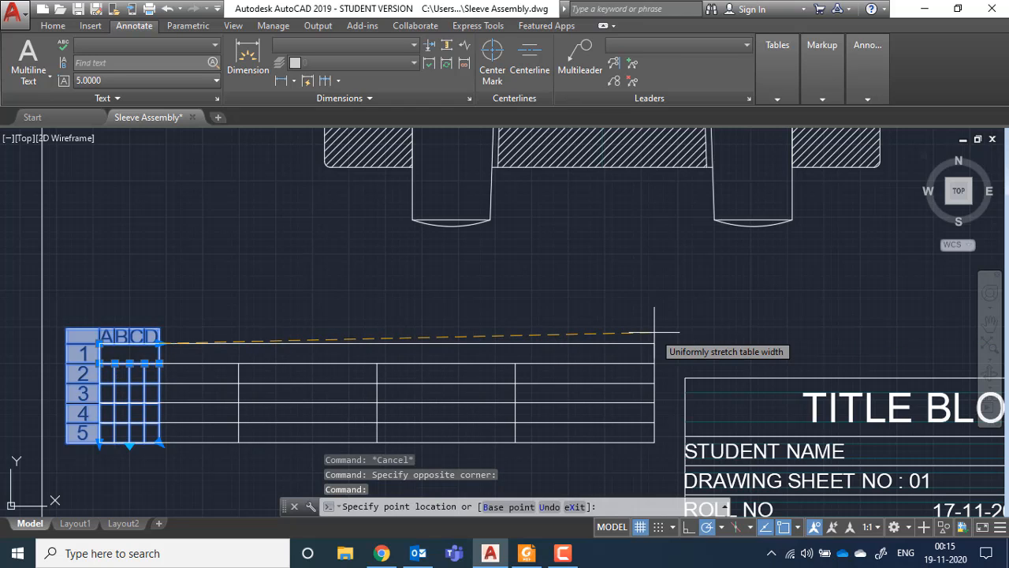
{"action": "key", "text": "Escape"}
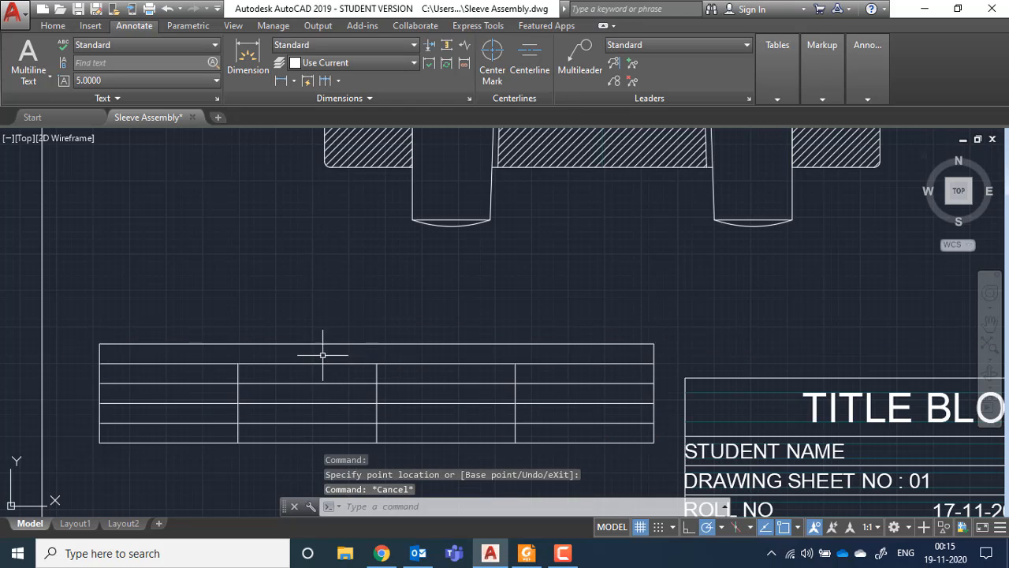
- Enter Part No and Name as the first two column headings in the row below the table's title row
{"action": "left_click", "coordinate": [197, 369]}
{"action": "double_click", "coordinate": [168, 376]}
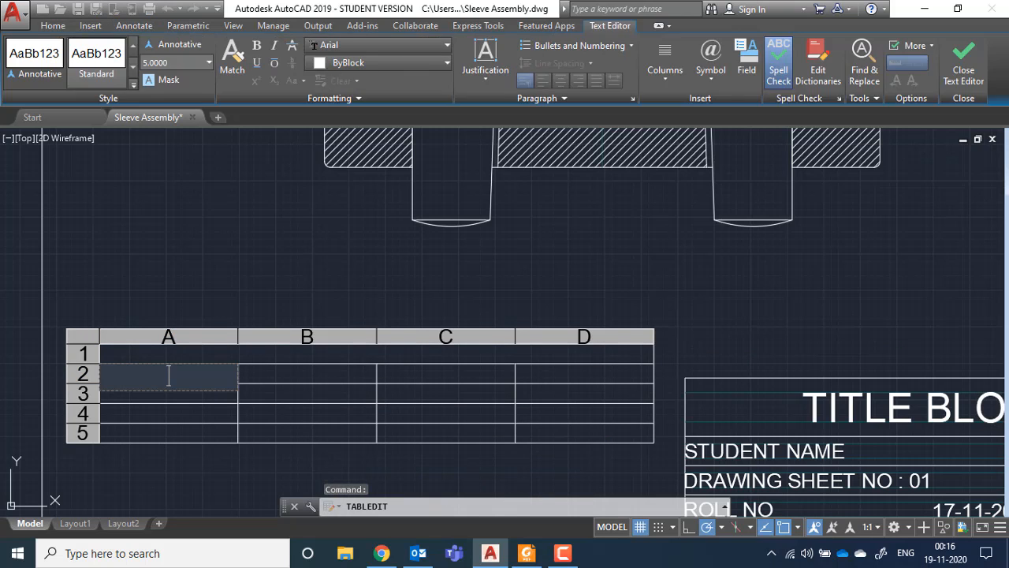
{"action": "type", "text": "Part No"}
{"action": "key", "text": "Tab"}
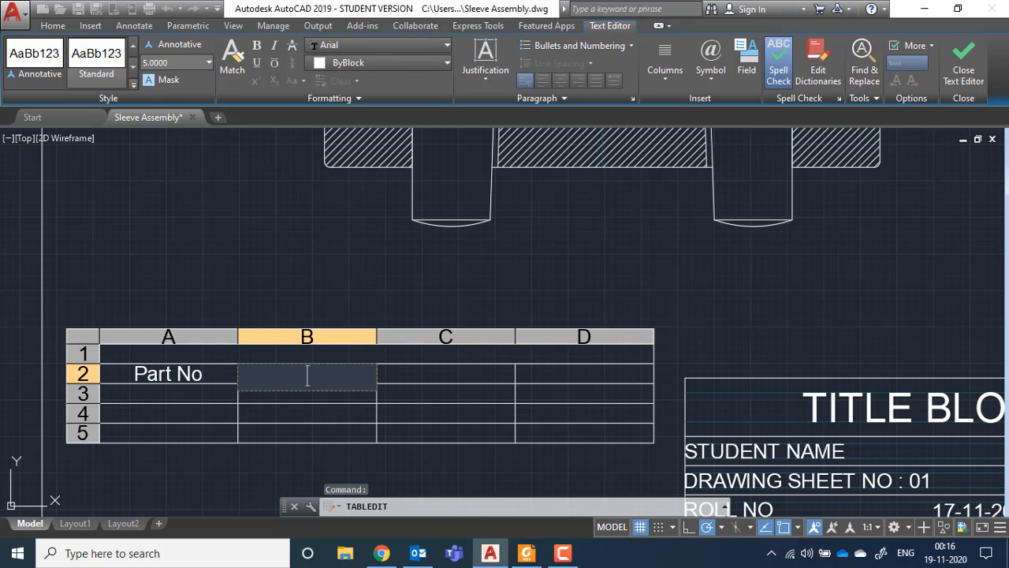
{"action": "type", "text": "Name"}
{"action": "key", "text": "Tab"}
- Enter Material as the third column heading, replacing the miscapitalised text
{"action": "type", "text": "MA"}
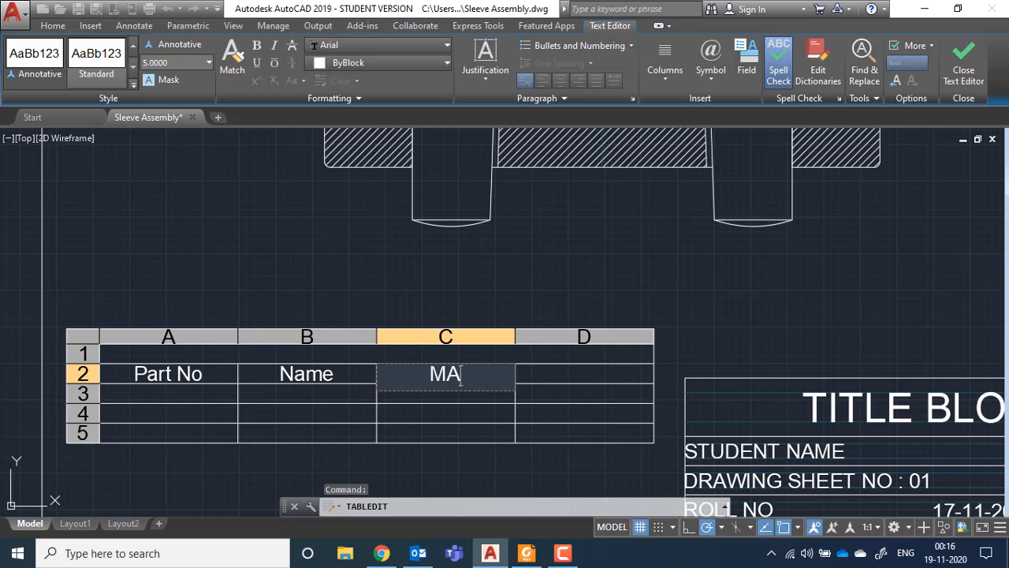
{"action": "type", "text": "terials"}
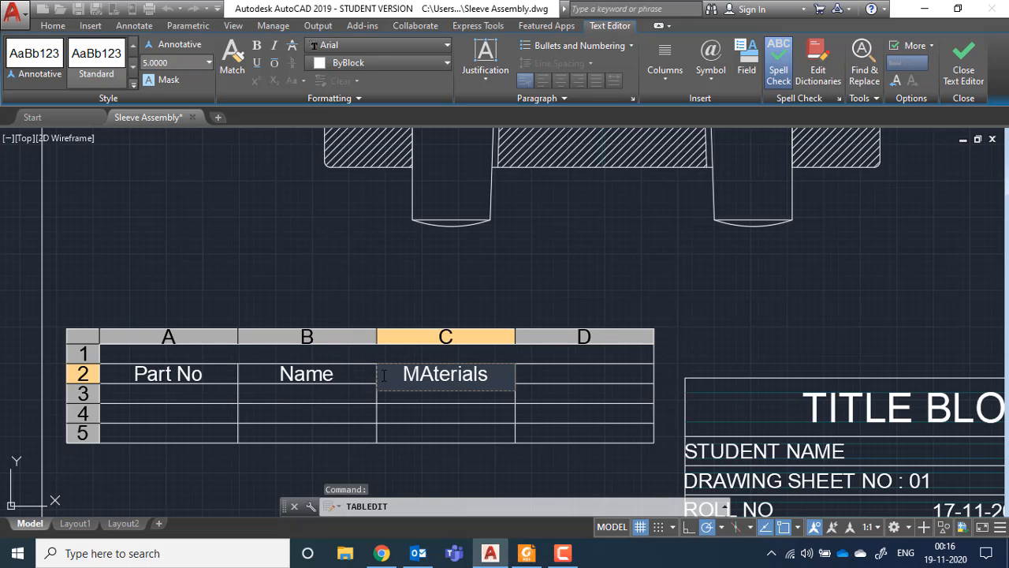
{"action": "right_click", "coordinate": [432, 378]}
{"action": "left_click", "coordinate": [436, 380]}
{"action": "type", "text": "a"}
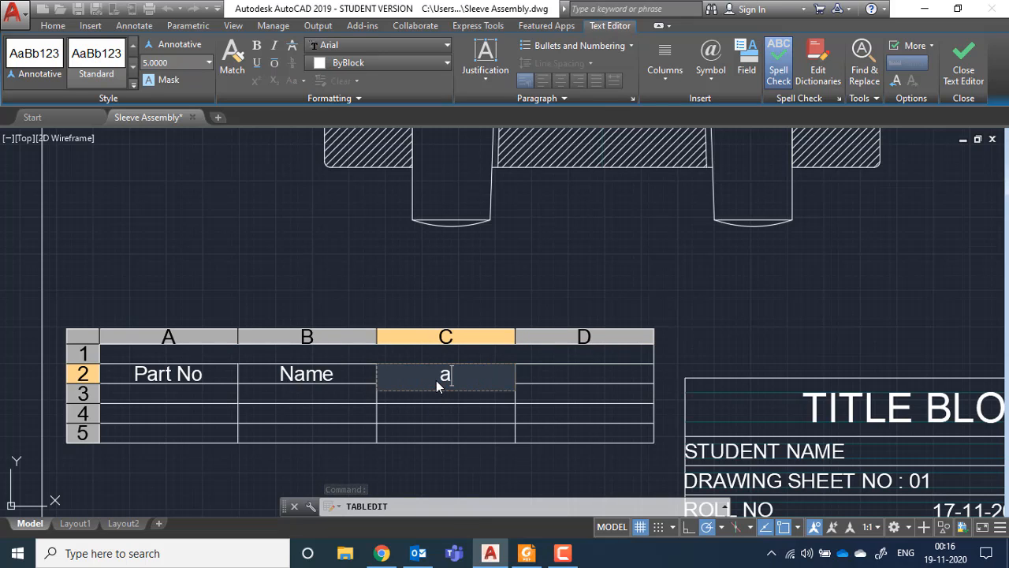
{"action": "key", "text": "BackSpace"}
{"action": "type", "text": "Material"}
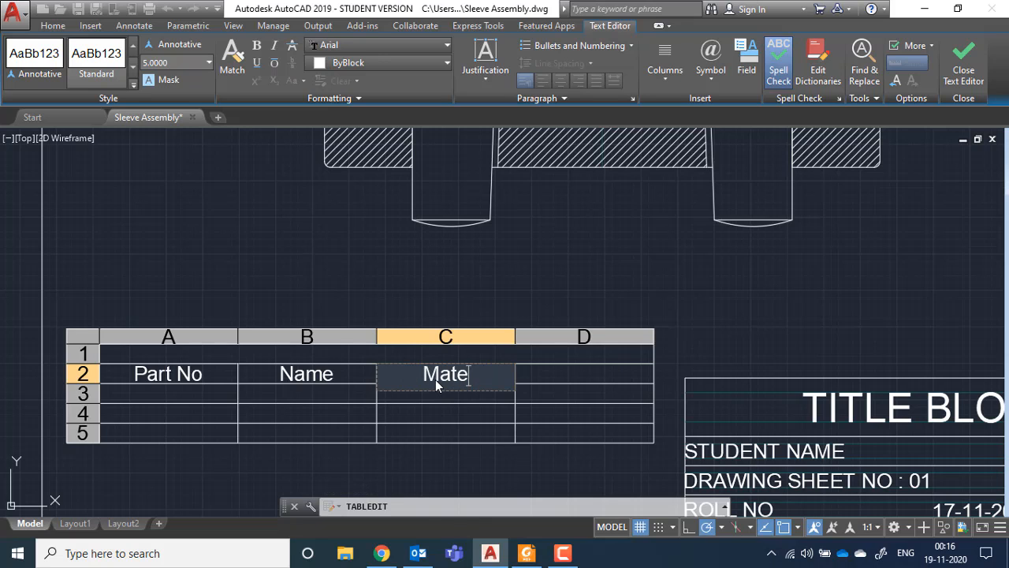
- Enter Qty as the heading of the table's fourth column
{"action": "left_click", "coordinate": [615, 377]}
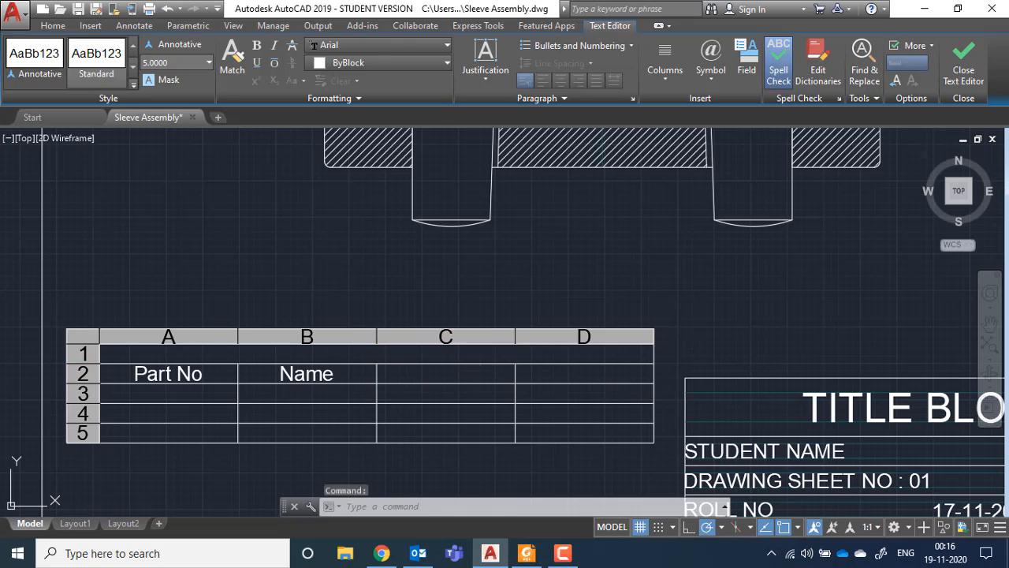
{"action": "left_click", "coordinate": [611, 369]}
{"action": "left_click", "coordinate": [609, 369]}
{"action": "double_click", "coordinate": [609, 368]}
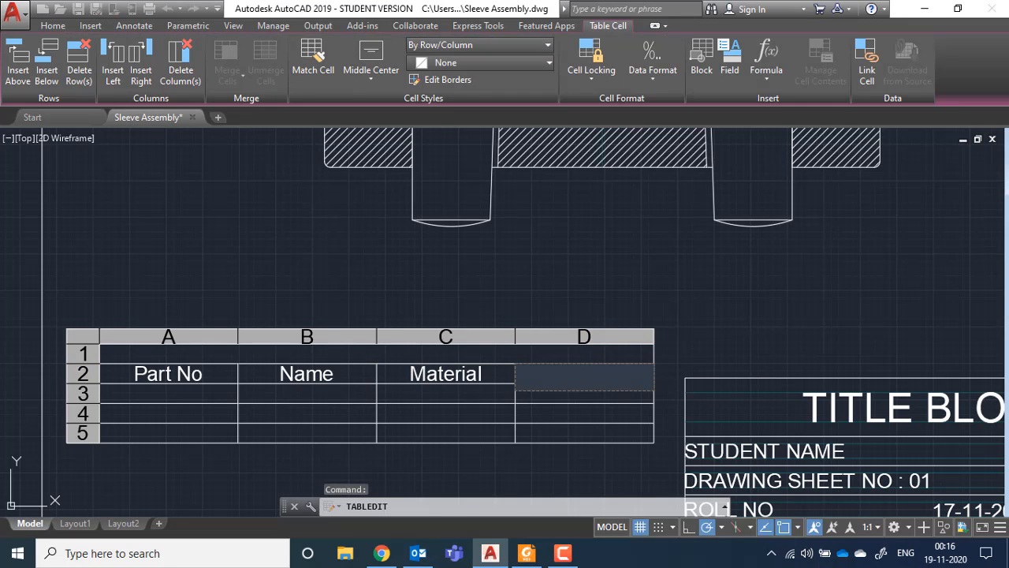
{"action": "type", "text": "Qty"}
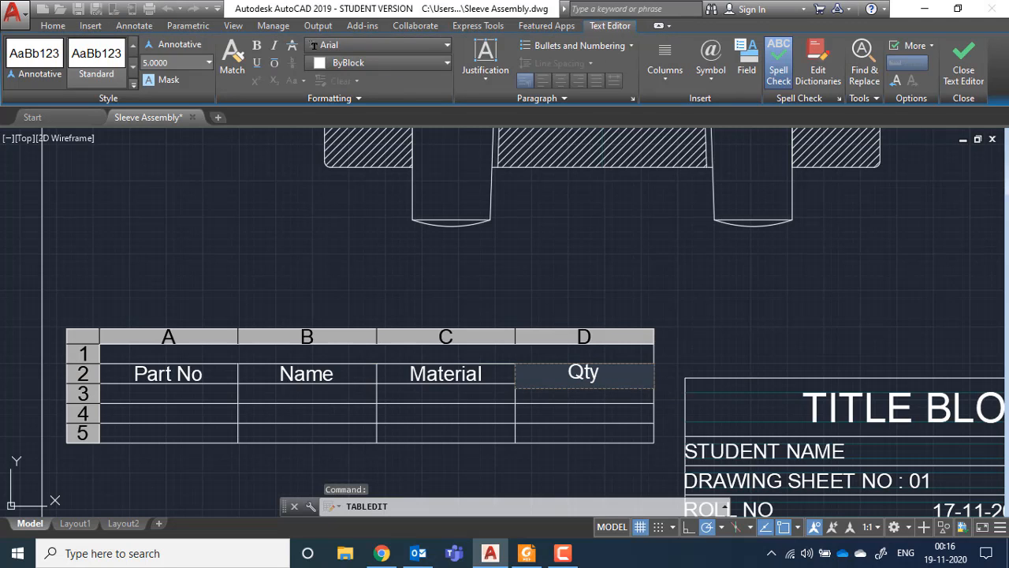
- Enter part number 1 and the name Sleeve in the table's first data row
{"action": "left_click", "coordinate": [211, 394]}
{"action": "left_click", "coordinate": [208, 392]}
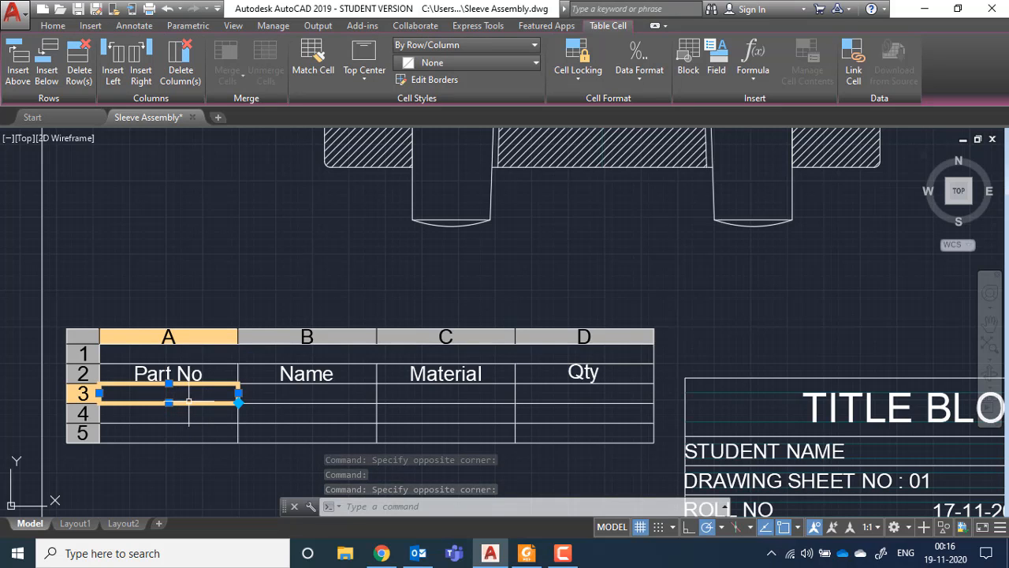
{"action": "key", "text": "Escape"}
{"action": "type", "text": "1"}
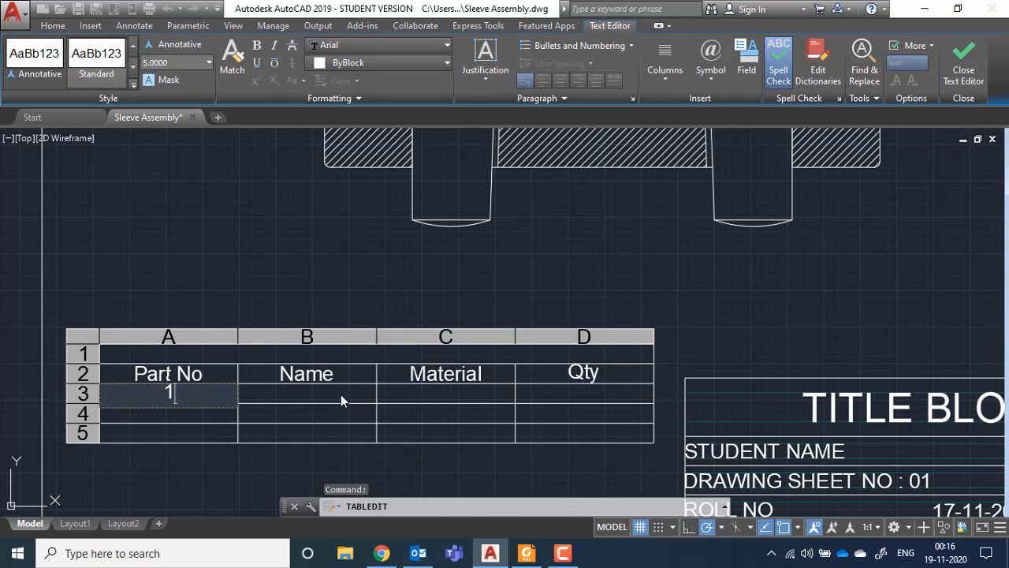
{"action": "left_click", "coordinate": [340, 393]}
{"action": "left_click", "coordinate": [337, 390]}
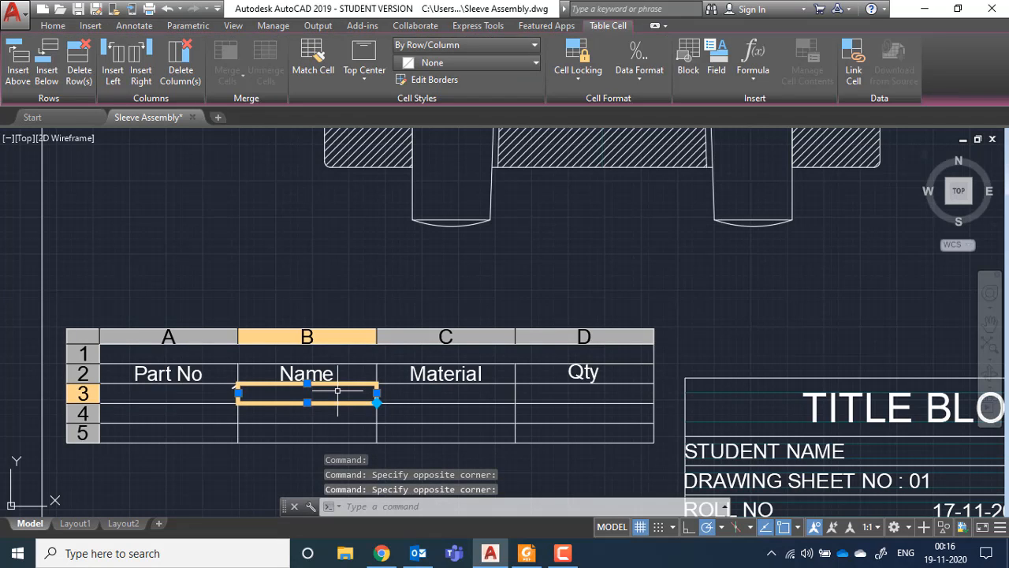
{"action": "double_click", "coordinate": [337, 390]}
{"action": "type", "text": "S"}
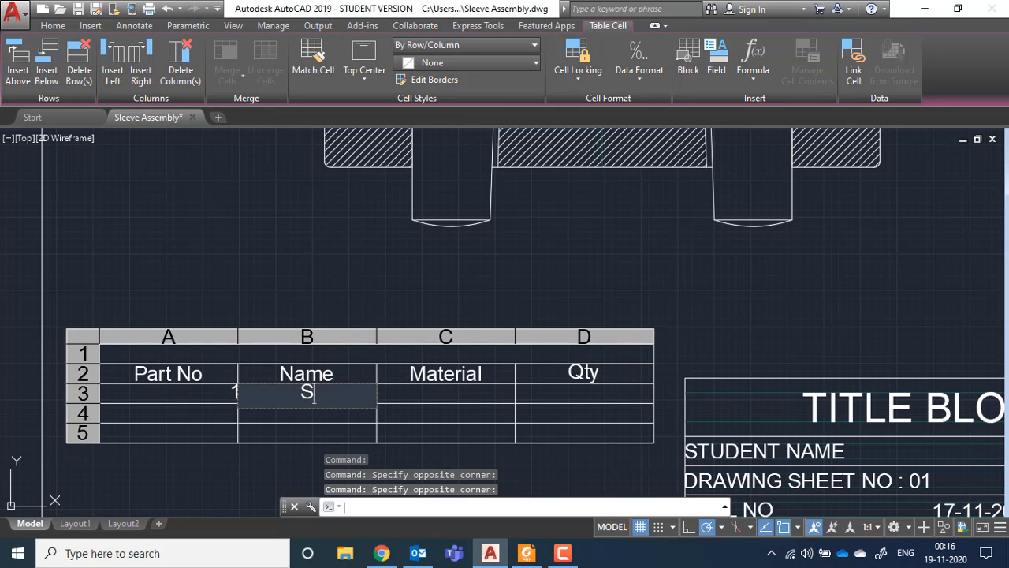
{"action": "type", "text": "leeve"}
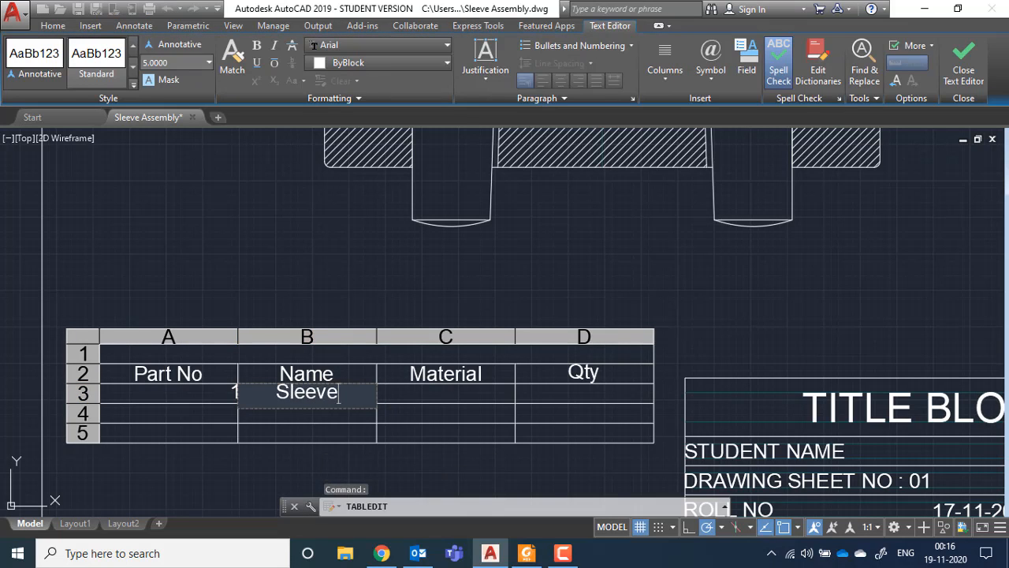
- Fill in the Sleeve row with material CI and quantity 1
{"action": "key", "text": "Tab"}
{"action": "type", "text": "C"}
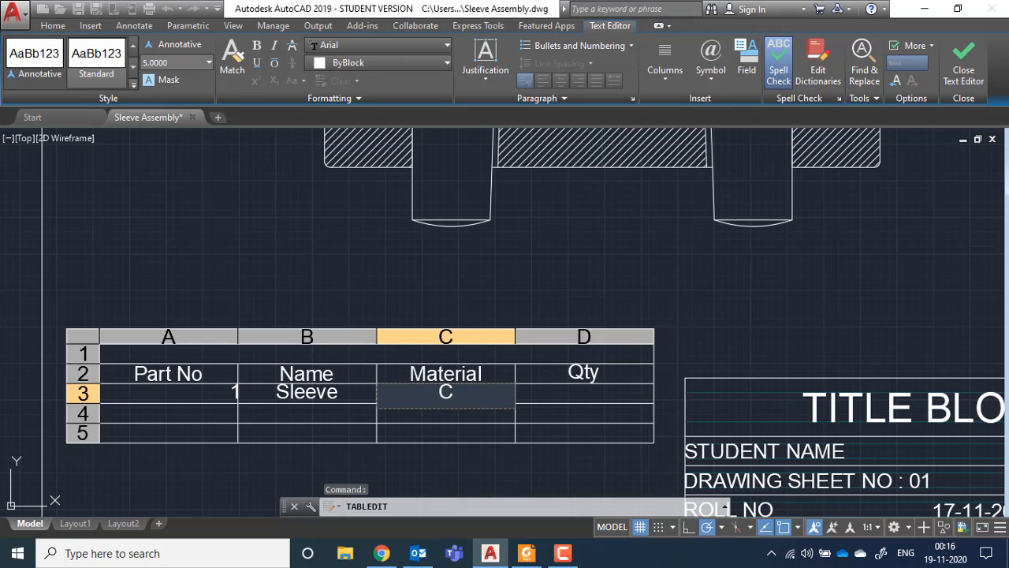
{"action": "key", "text": "Tab"}
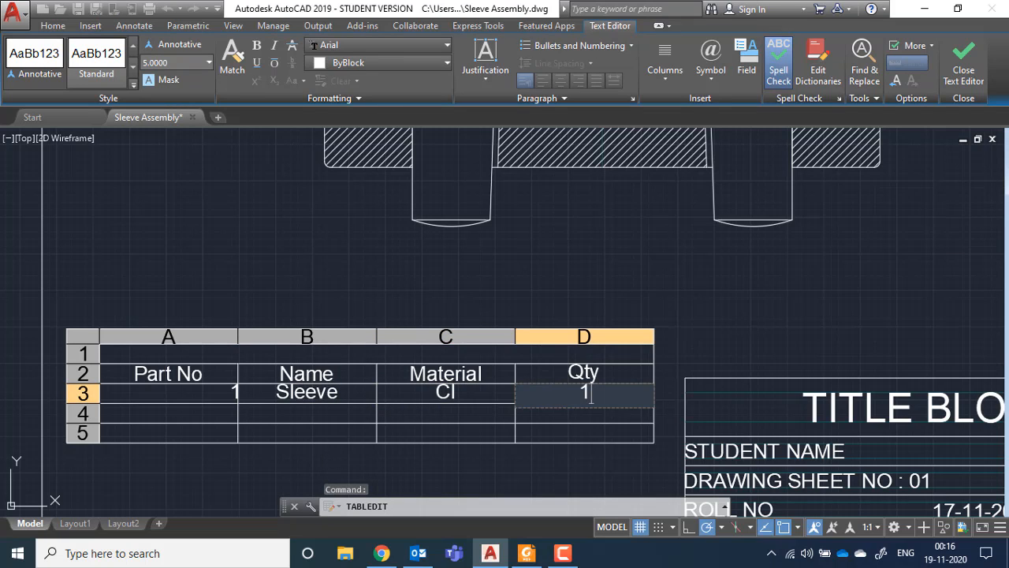
- Enter part number 2 and the name Cotter in the table's second data row
{"action": "left_click", "coordinate": [171, 410]}
{"action": "left_click", "coordinate": [171, 410]}
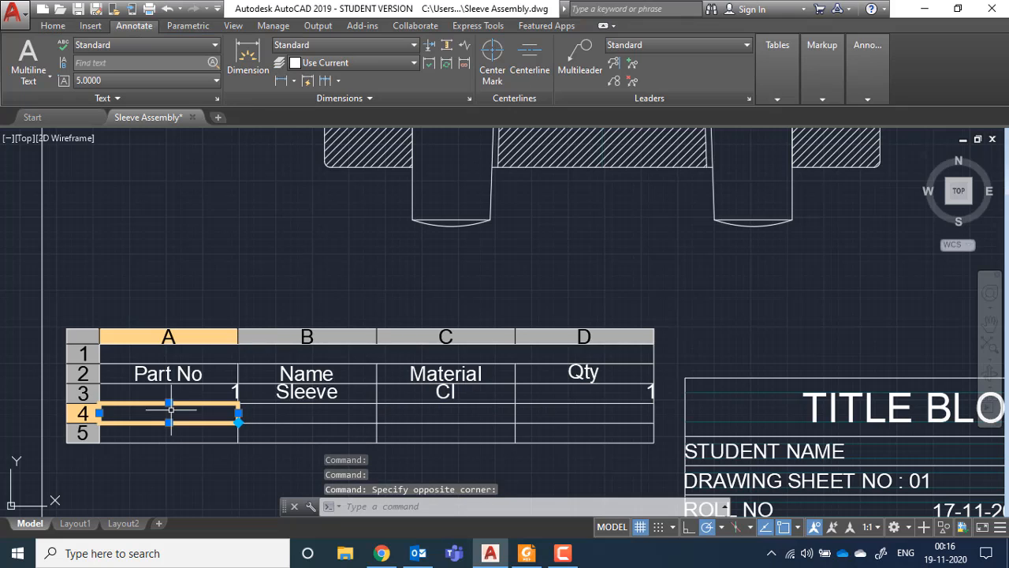
{"action": "double_click", "coordinate": [171, 410]}
{"action": "type", "text": "2"}
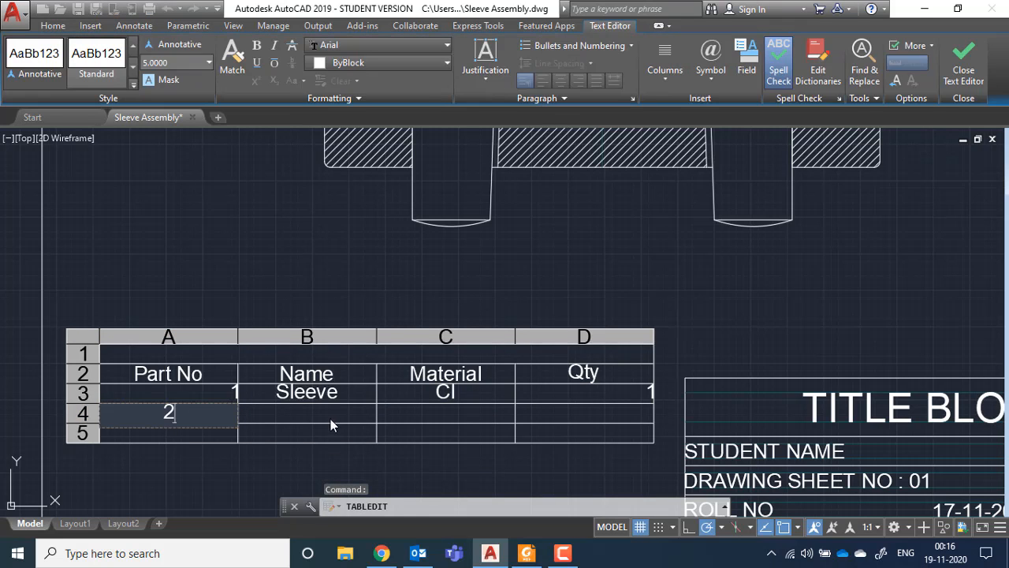
{"action": "left_click", "coordinate": [328, 413]}
{"action": "left_click", "coordinate": [327, 412]}
{"action": "double_click", "coordinate": [327, 412]}
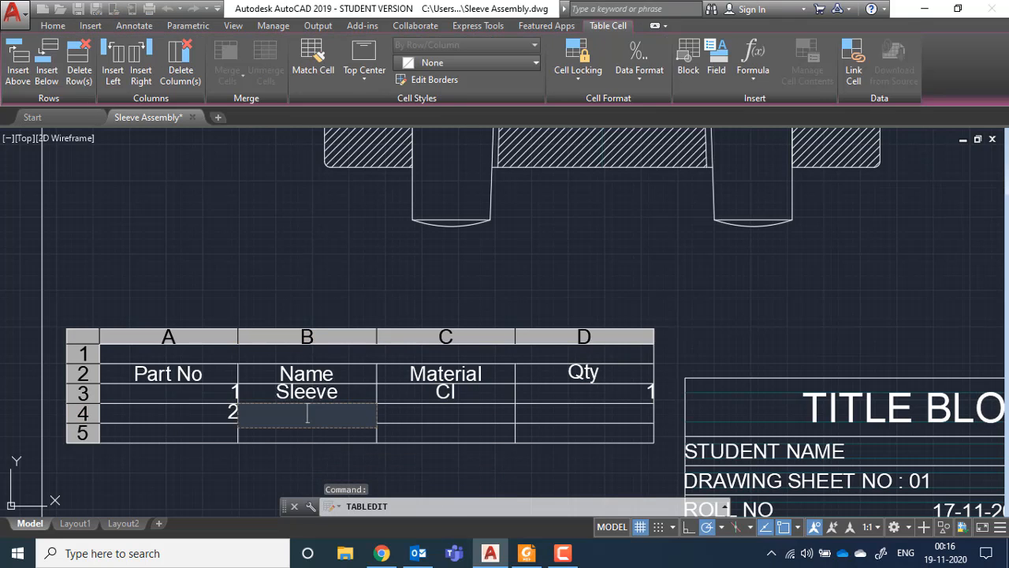
{"action": "type", "text": "Cotter"}
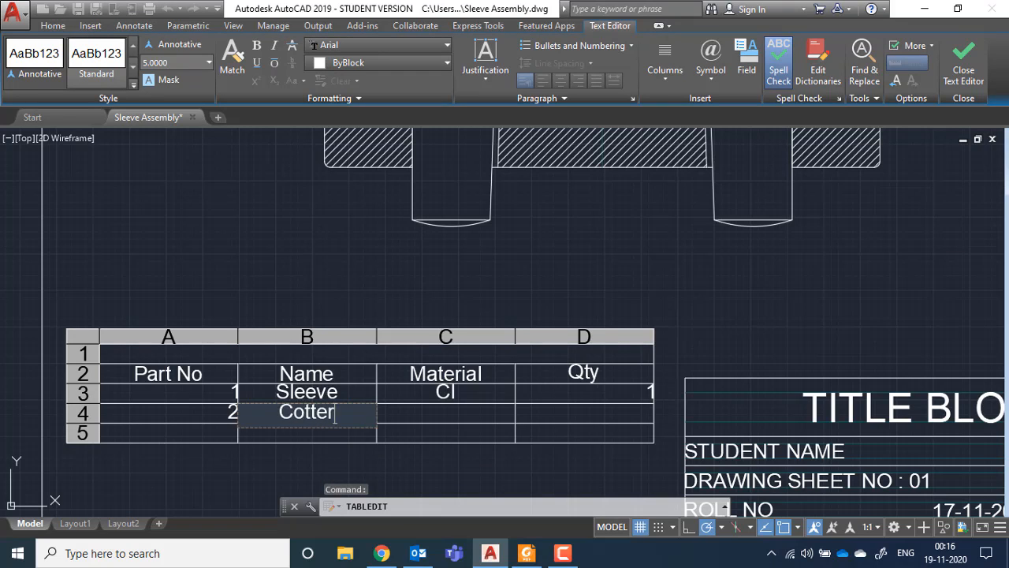
- Fill in the Cotter row with material Steel and quantity 2, and finish editing the cell
{"action": "key", "text": "Tab"}
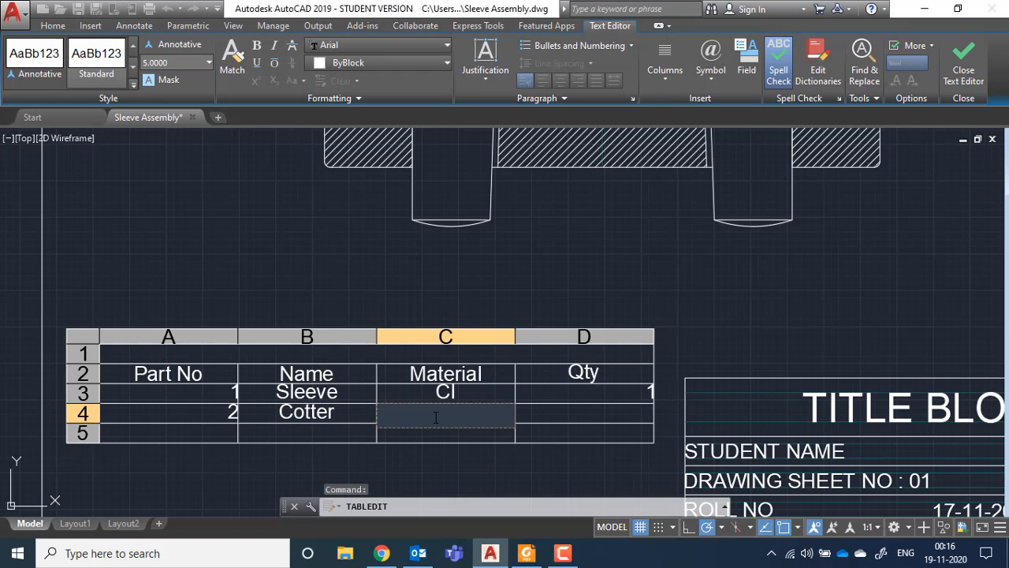
{"action": "type", "text": "Steel"}
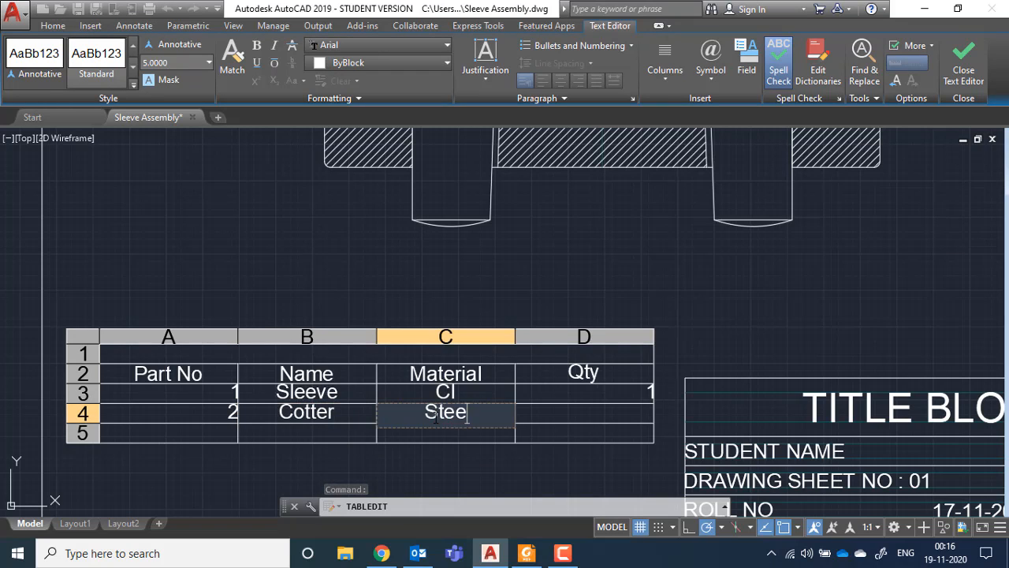
{"action": "key", "text": "Tab"}
{"action": "scroll", "coordinate": [537, 184], "scroll_direction": "down", "scroll_amount": 4}
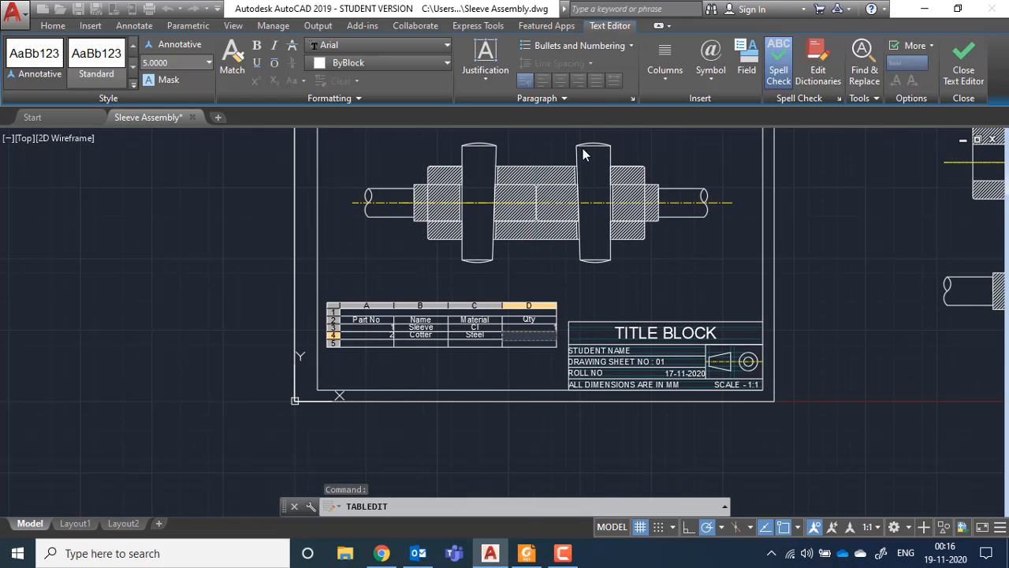
{"action": "type", "text": "2"}
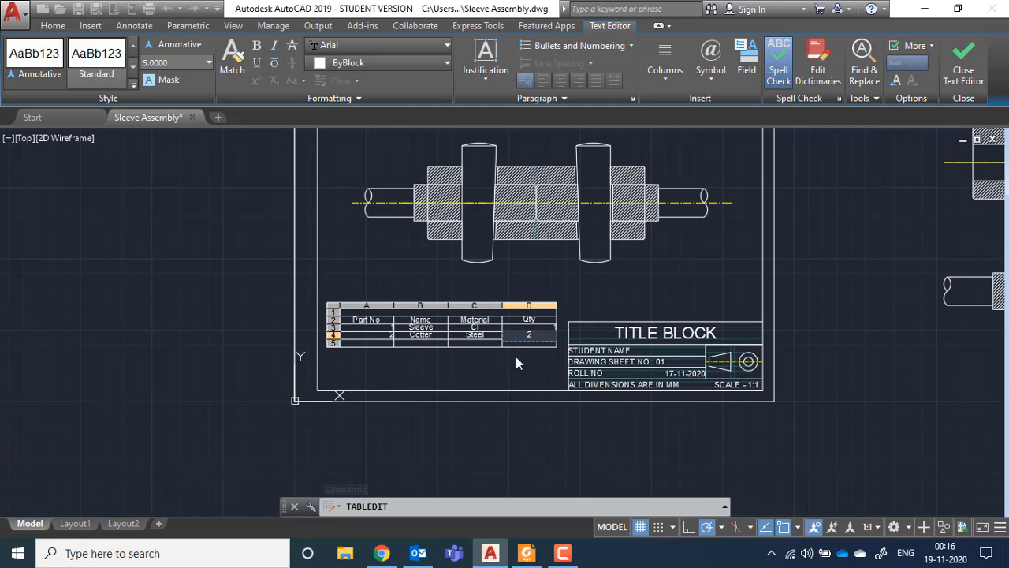
{"action": "scroll", "coordinate": [433, 333], "scroll_direction": "up", "scroll_amount": 4}
{"action": "key", "text": "Escape"}
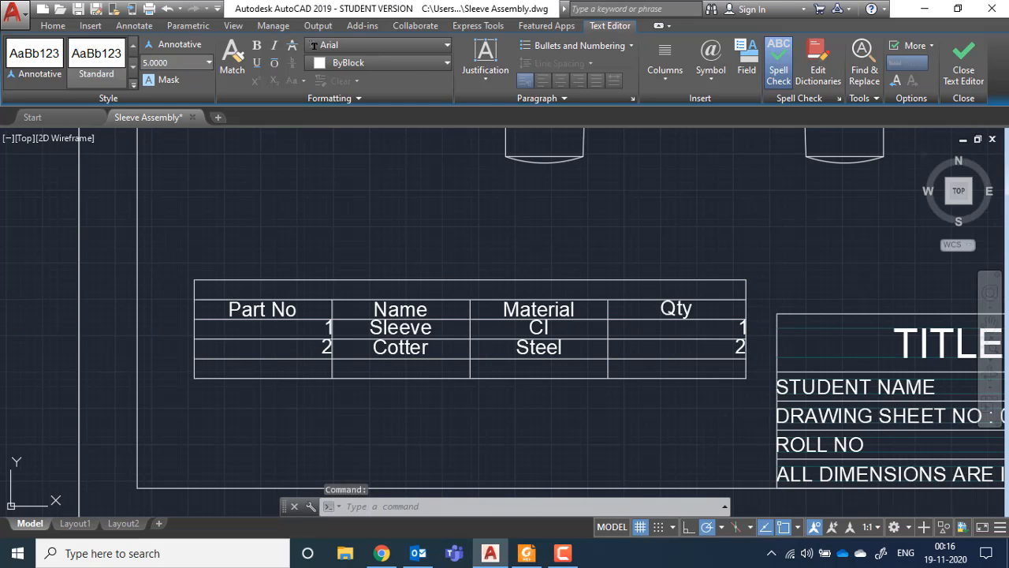
- Enter part number 3 in the table's last data row
{"action": "left_click", "coordinate": [301, 371]}
{"action": "type", "text": "3"}
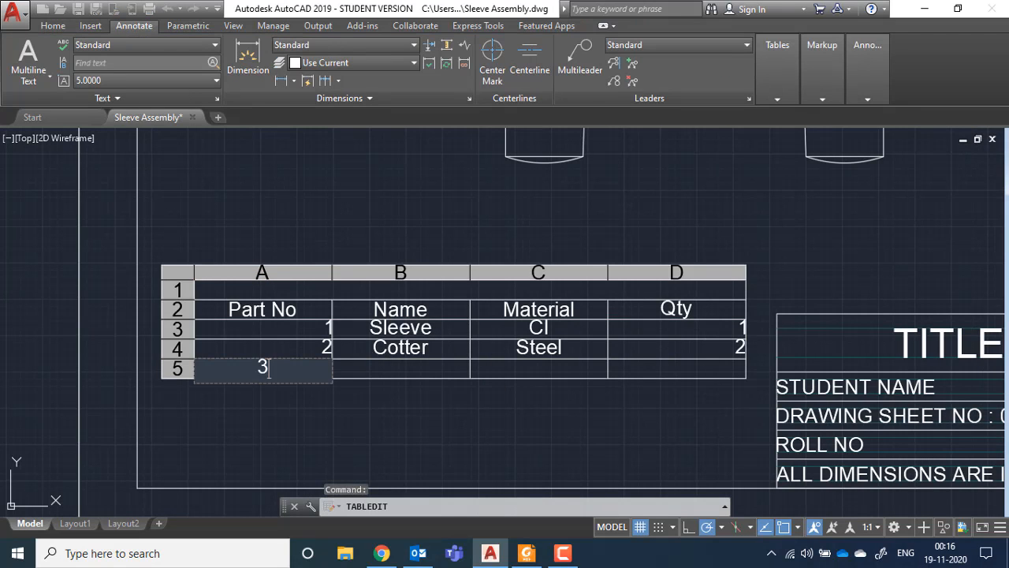
{"action": "key", "text": "Escape"}
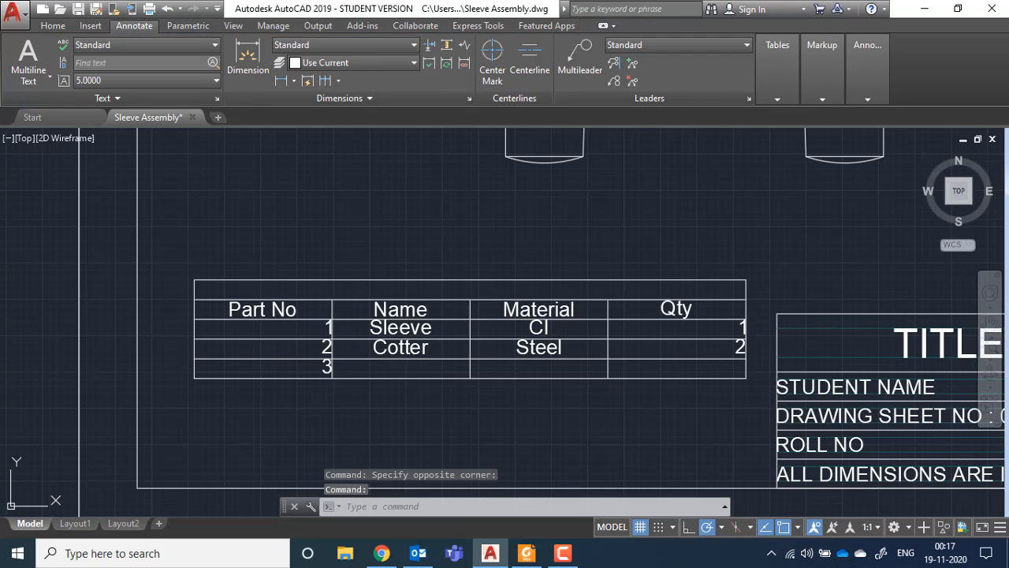
- Enter Shaft end as the name of part 3, correcting the misspelled second word
{"action": "double_click", "coordinate": [401, 368]}
{"action": "type", "text": "Shaft"}
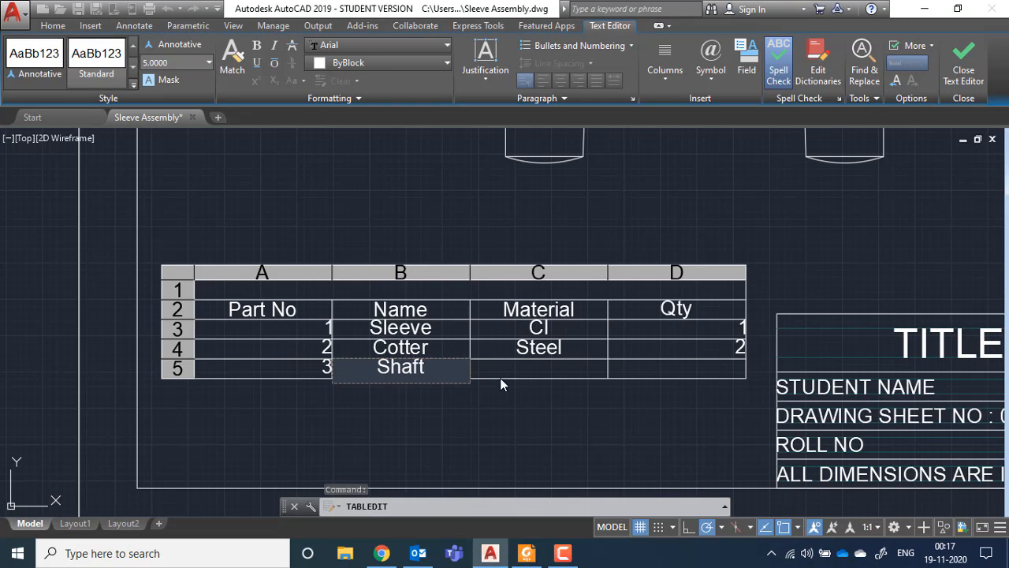
{"action": "type", "text": " ebn"}
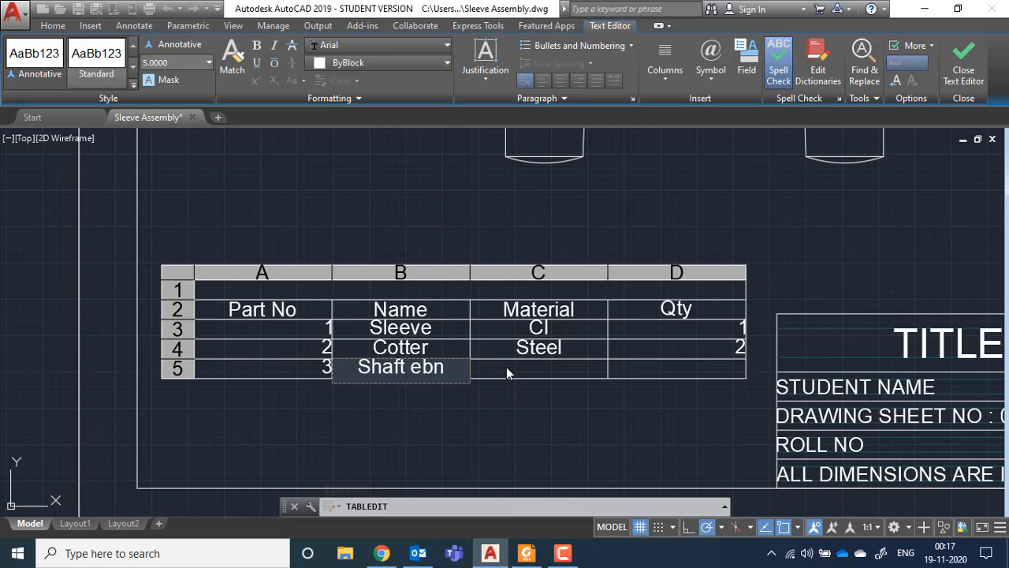
{"action": "type", "text": "d"}
{"action": "key", "text": "BackSpace"}
{"action": "key", "text": "BackSpace"}
{"action": "key", "text": "BackSpace"}
{"action": "key", "text": "BackSpace"}
{"action": "key", "text": "BackSpace"}
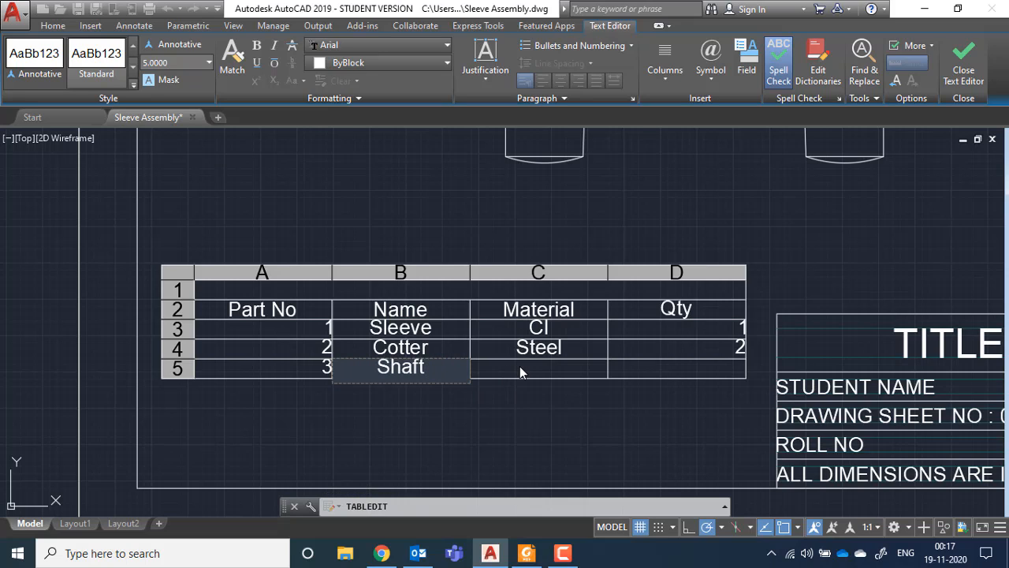
{"action": "type", "text": "eb"}
{"action": "key", "text": "BackSpace"}
{"action": "type", "text": "nd"}
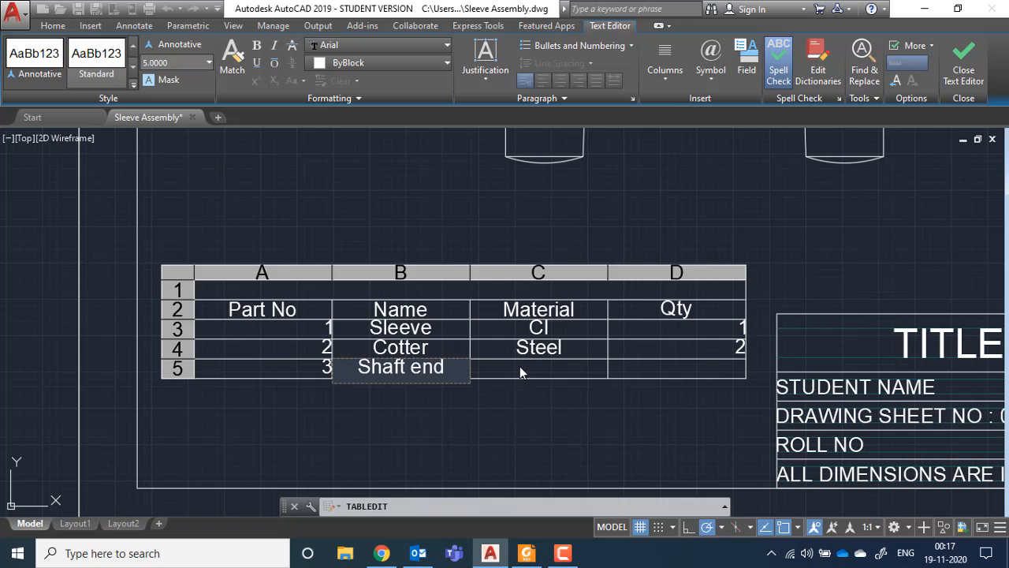
- Complete the Shaft end row of the parts list with material Steel and quantity 2, and close the cell editing
{"action": "left_click", "coordinate": [540, 364]}
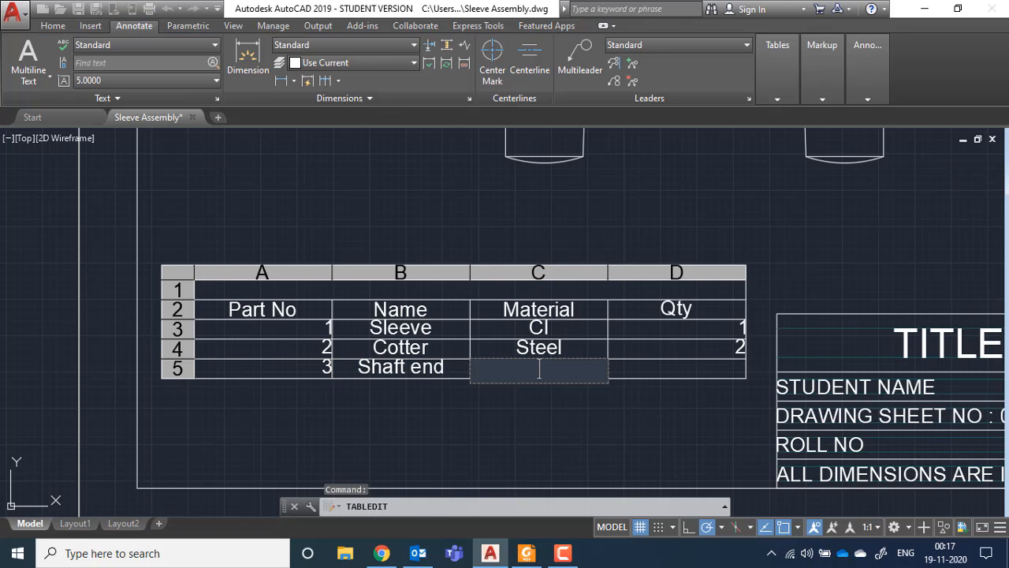
{"action": "type", "text": "Steel"}
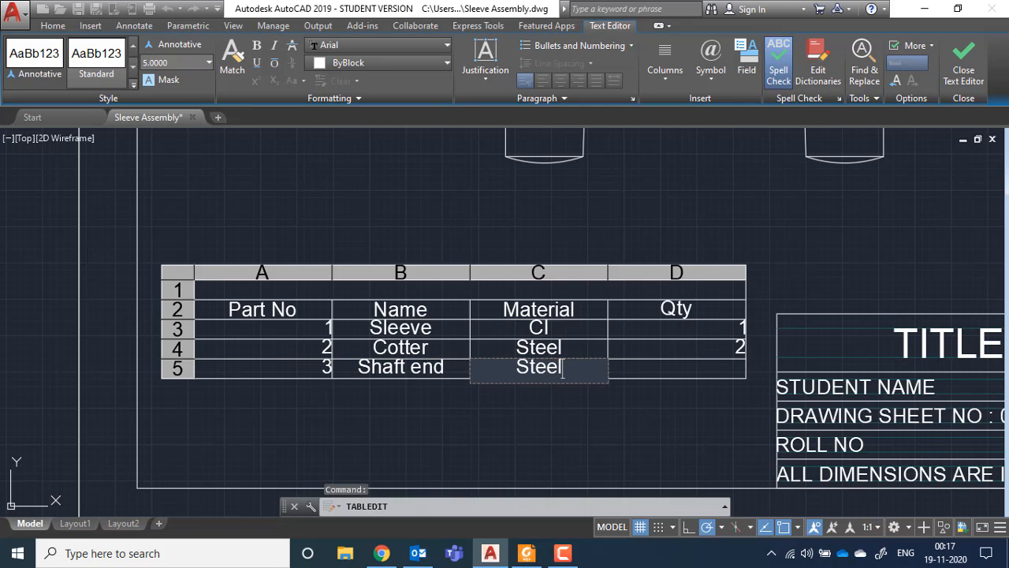
{"action": "left_click", "coordinate": [660, 367]}
{"action": "scroll", "coordinate": [558, 228], "scroll_direction": "down", "scroll_amount": 3}
{"action": "mouse_move", "coordinate": [557, 228]}
{"action": "middle_mouse_down"}
{"action": "mouse_move", "coordinate": [570, 241]}
{"action": "mouse_move", "coordinate": [505, 298]}
{"action": "middle_mouse_up"}
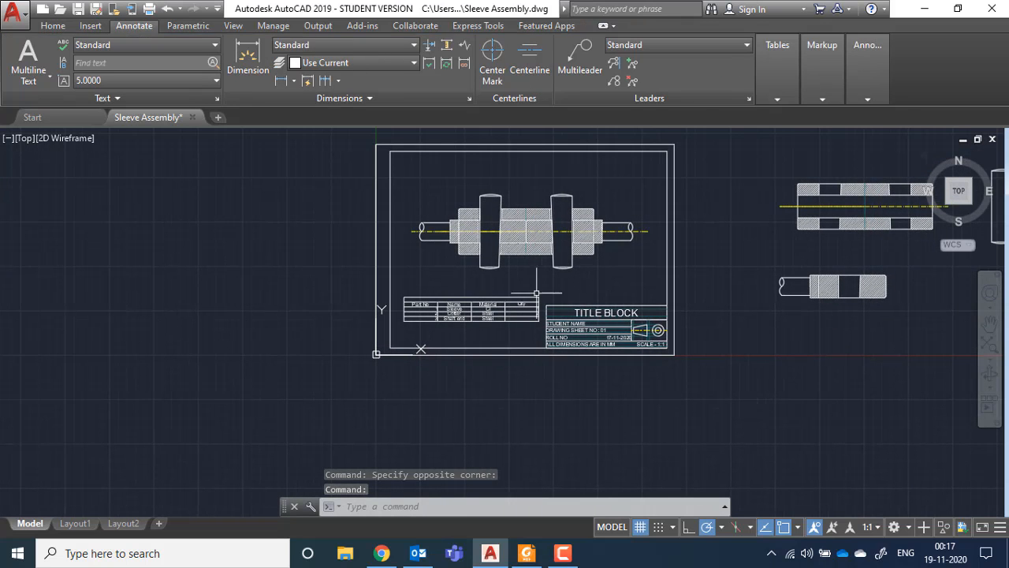
{"action": "scroll", "coordinate": [499, 314], "scroll_direction": "up", "scroll_amount": 6}
{"action": "double_click", "coordinate": [620, 297]}
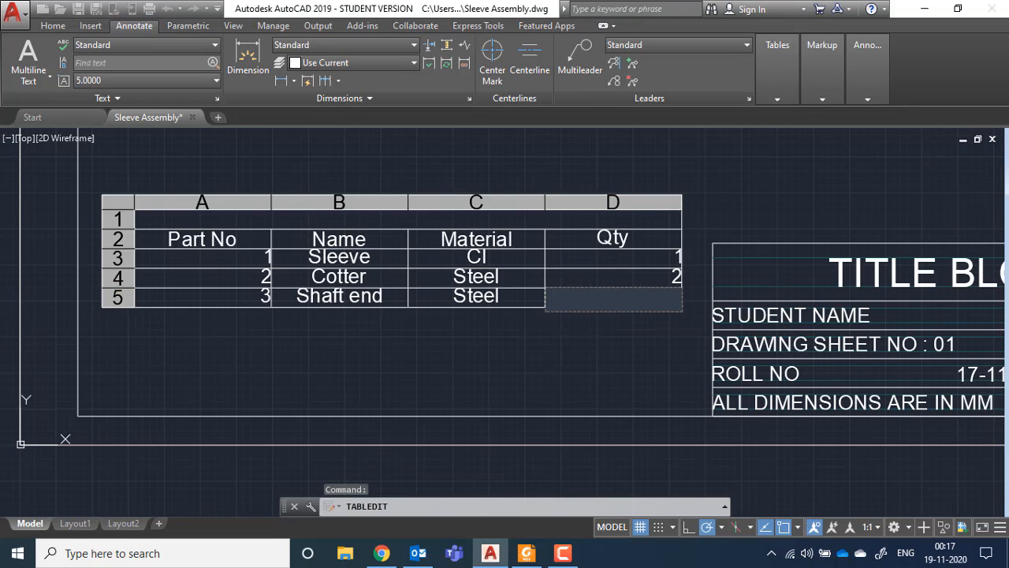
{"action": "left_click", "coordinate": [622, 333]}
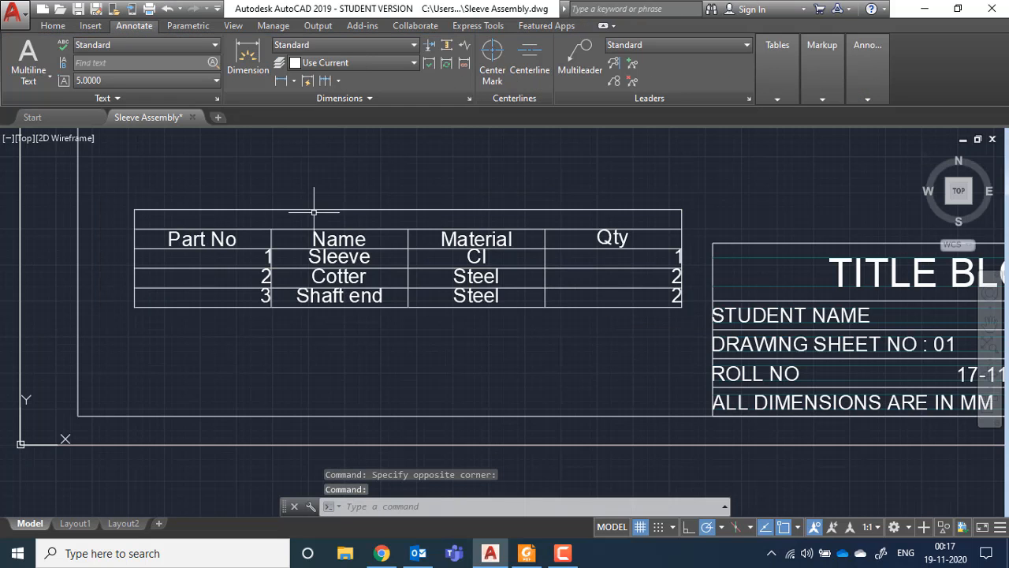
{"action": "left_click", "coordinate": [195, 197]}
{"action": "key", "text": "Escape"}
{"action": "left_click", "coordinate": [208, 194]}
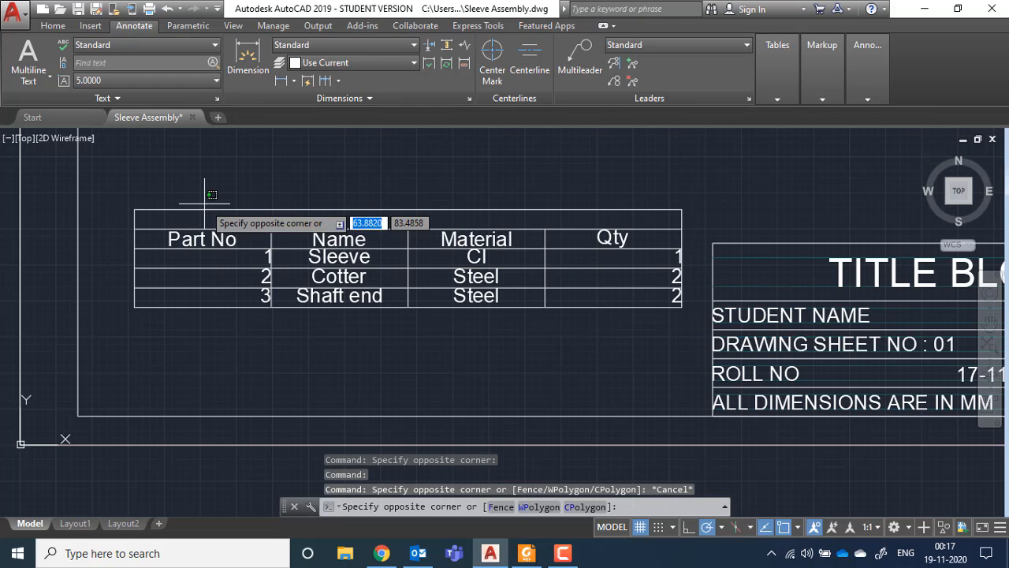
{"action": "left_click", "coordinate": [211, 225]}
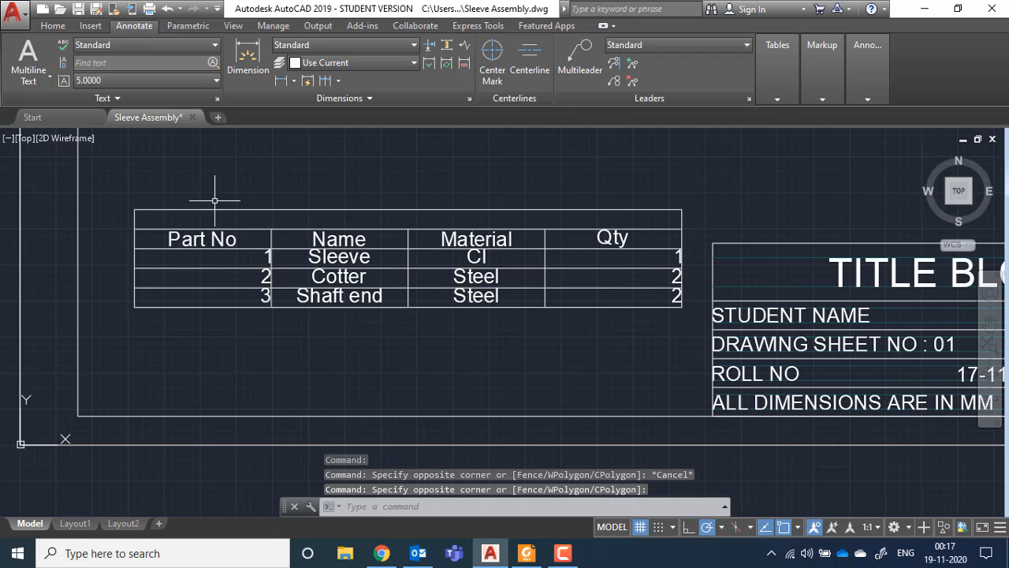
- Set the alignment of the table's Part No column to Middle Center
{"action": "left_click", "coordinate": [214, 201]}
{"action": "key", "text": "Escape"}
{"action": "left_click", "coordinate": [224, 254]}
{"action": "left_click", "coordinate": [201, 205]}
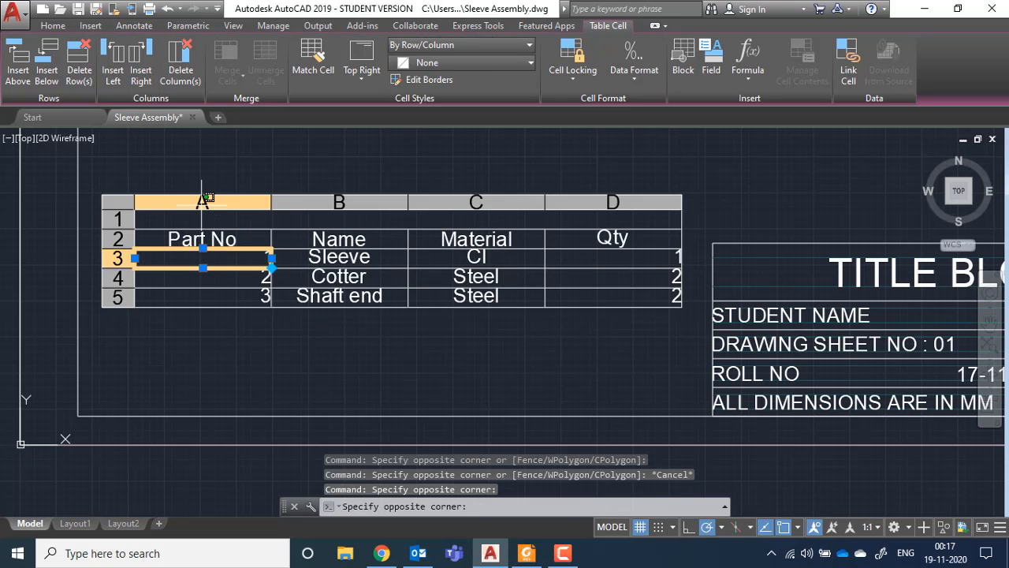
{"action": "left_click", "coordinate": [364, 82]}
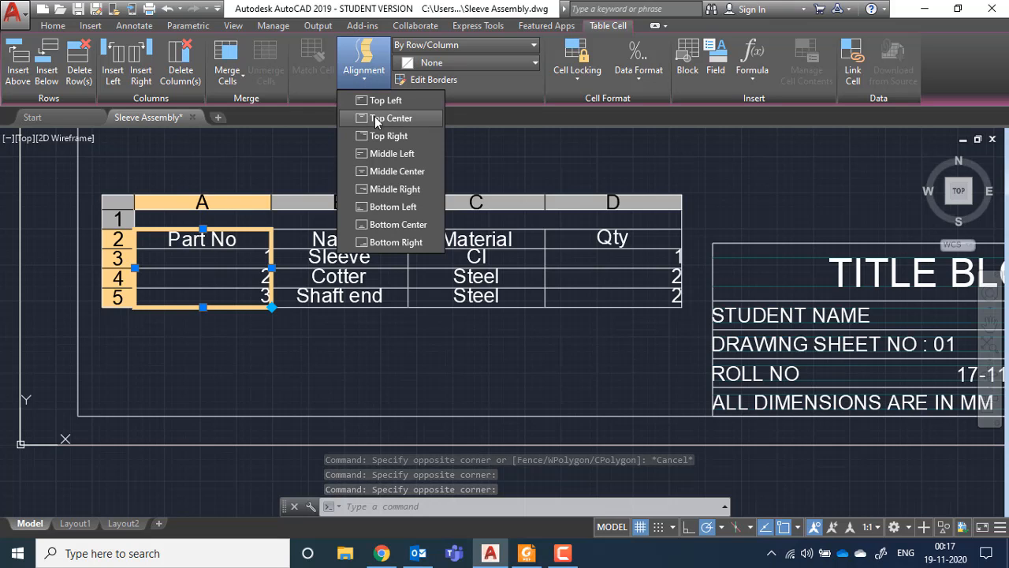
{"action": "left_click", "coordinate": [395, 170]}
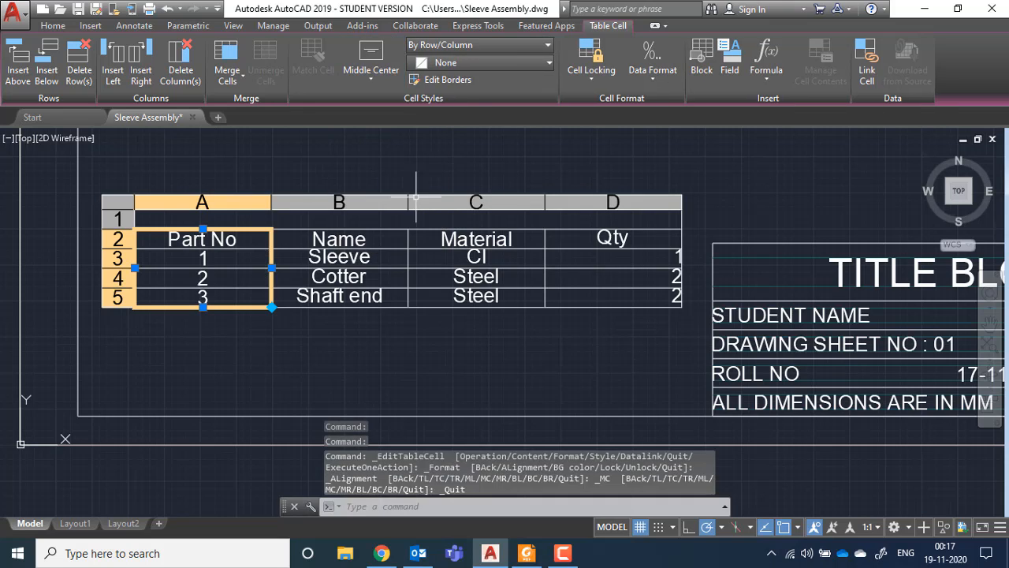
- Align the table's Name column to Middle Left and its header cell to Middle Center
{"action": "left_click", "coordinate": [357, 203]}
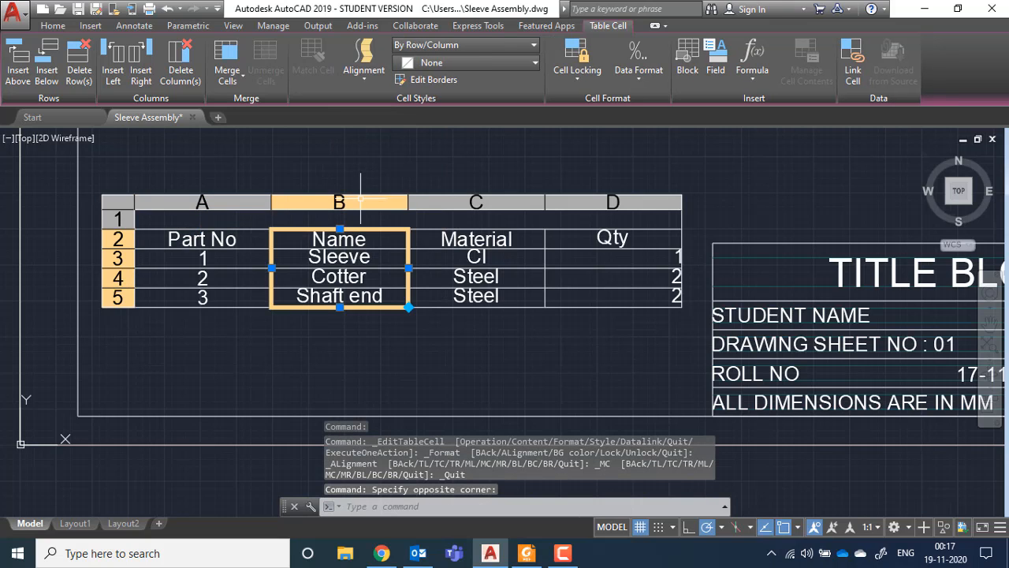
{"action": "left_click", "coordinate": [363, 62]}
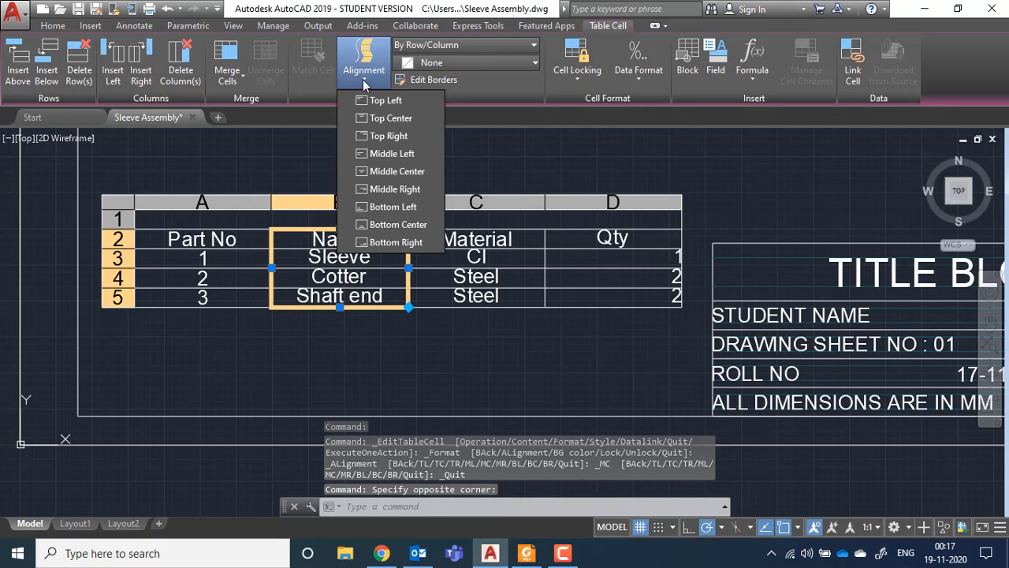
{"action": "left_click", "coordinate": [379, 155]}
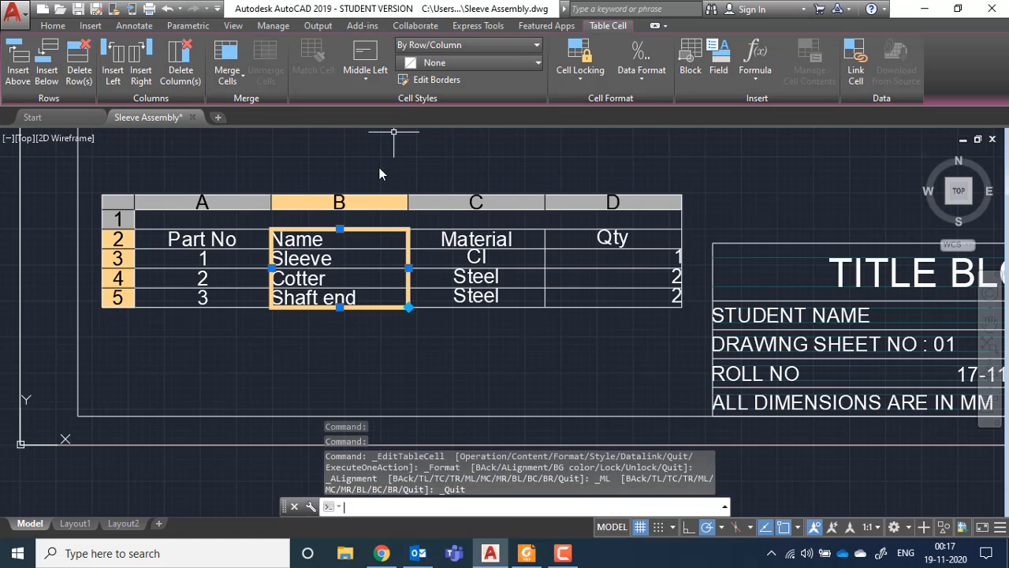
{"action": "left_click", "coordinate": [329, 243]}
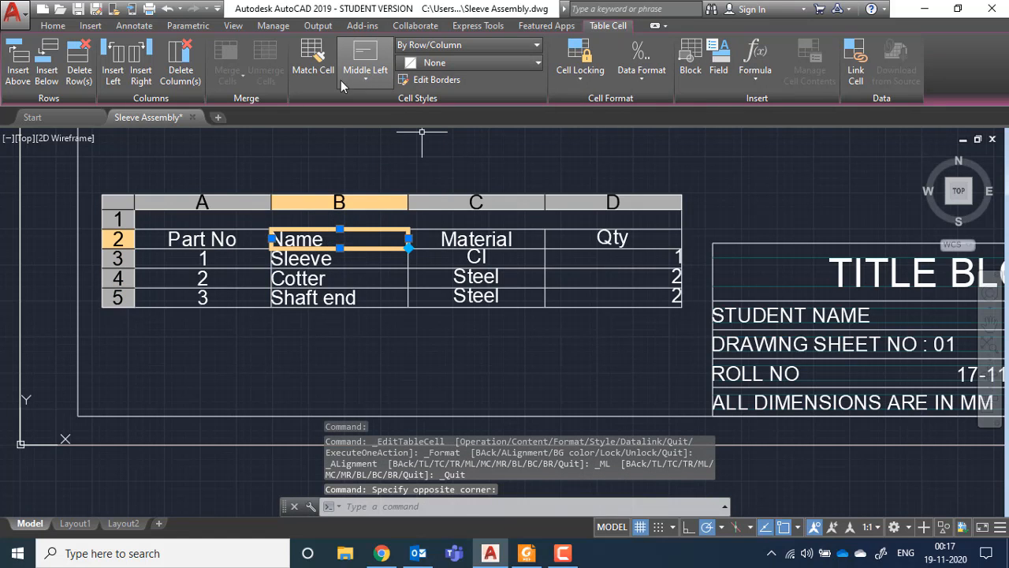
{"action": "left_click", "coordinate": [370, 79]}
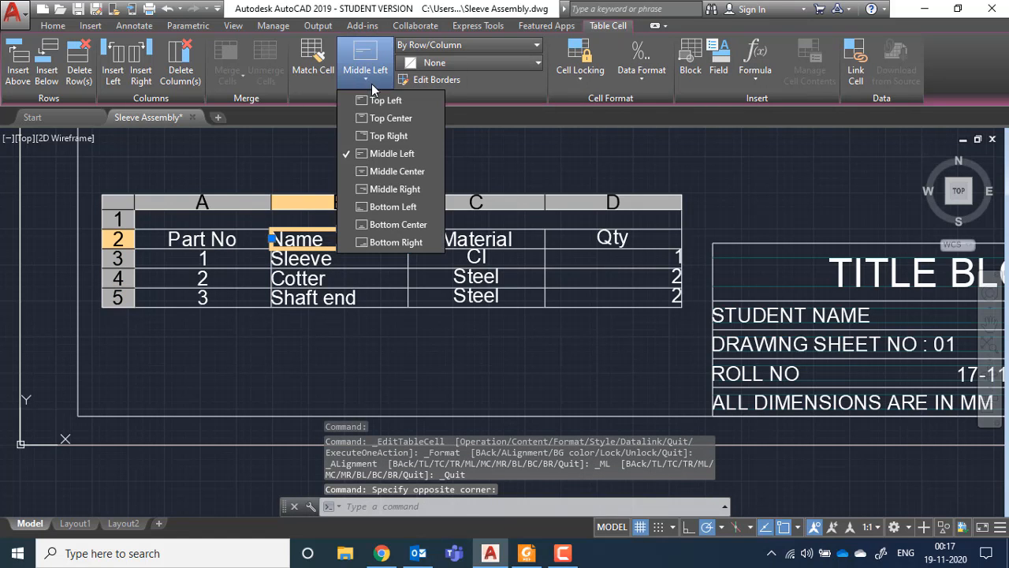
{"action": "left_click", "coordinate": [394, 170]}
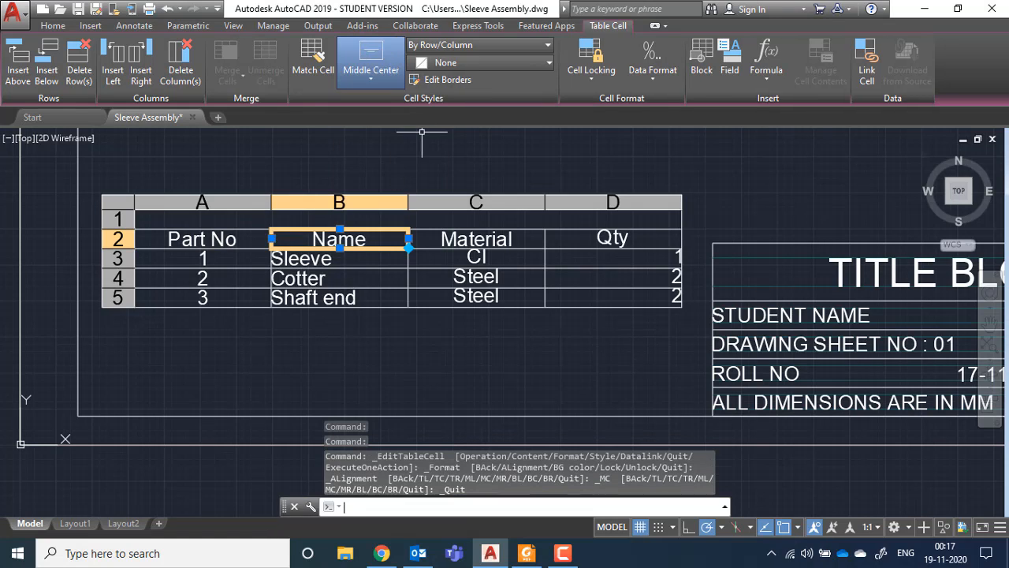
- Set the alignment of the table's Qty column to Middle Center and deselect the table
{"action": "left_click", "coordinate": [593, 204]}
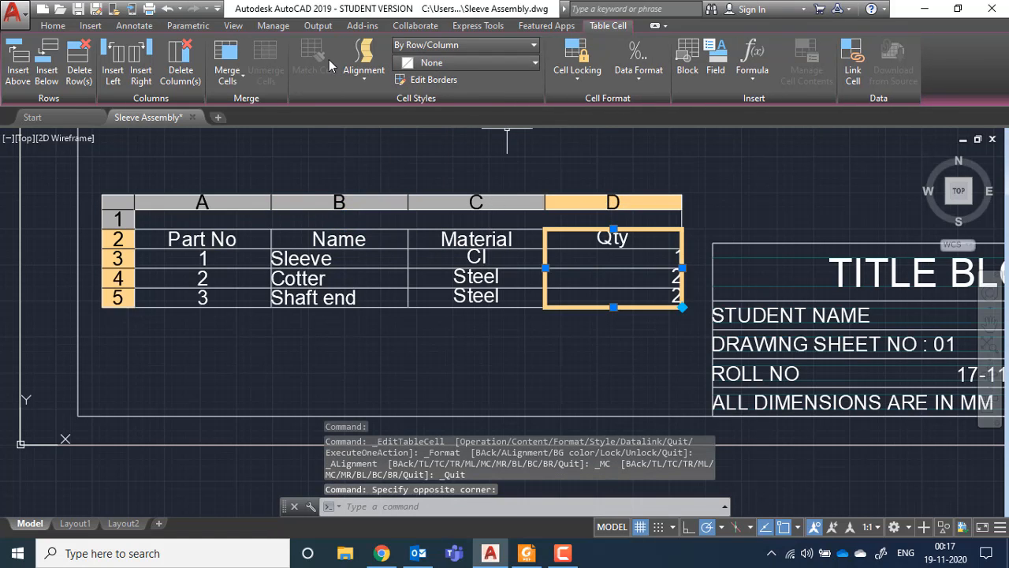
{"action": "left_click", "coordinate": [363, 62]}
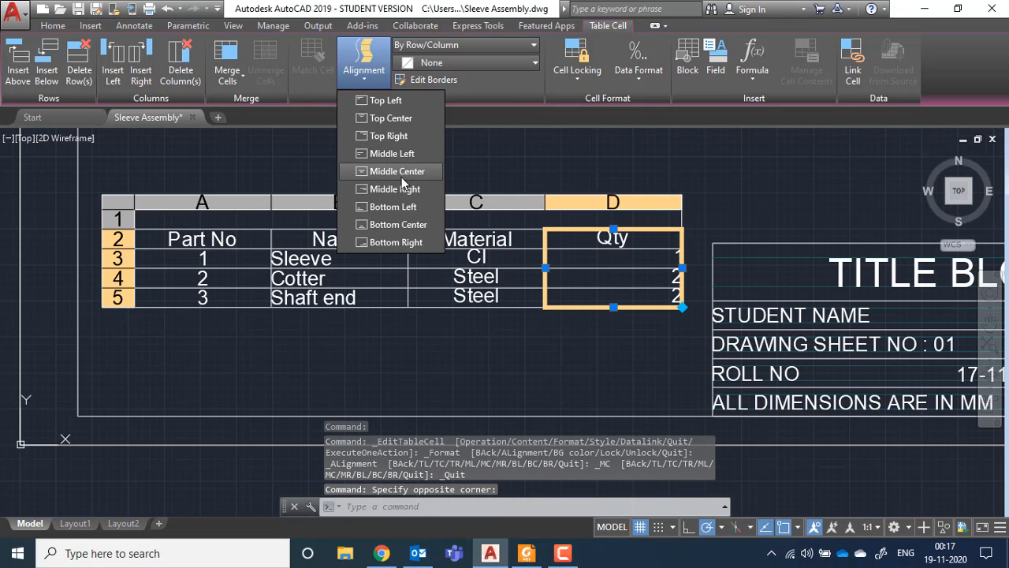
{"action": "left_click", "coordinate": [401, 172]}
{"action": "key", "text": "Escape"}
{"action": "key", "text": "Escape"}
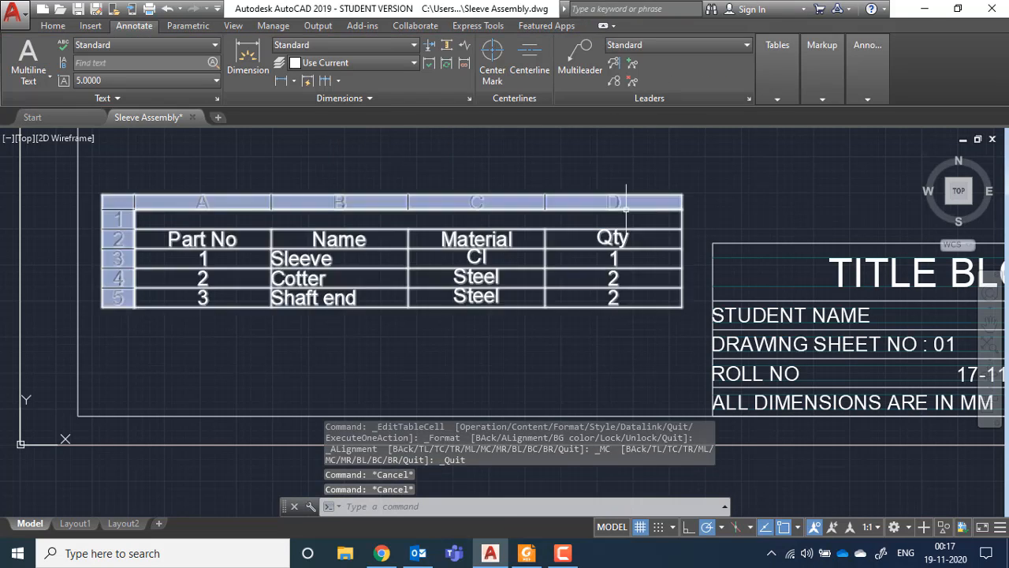
- Enter the title "BILL OF MATERIALS" in the merged first row of the parts table
{"action": "left_click", "coordinate": [450, 220]}
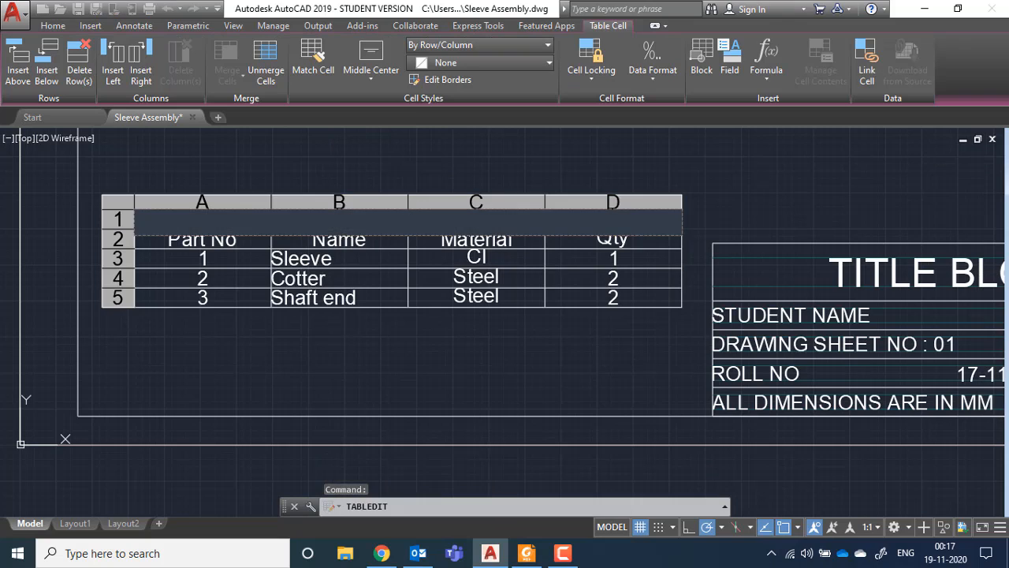
{"action": "double_click", "coordinate": [408, 221]}
{"action": "type", "text": "B"}
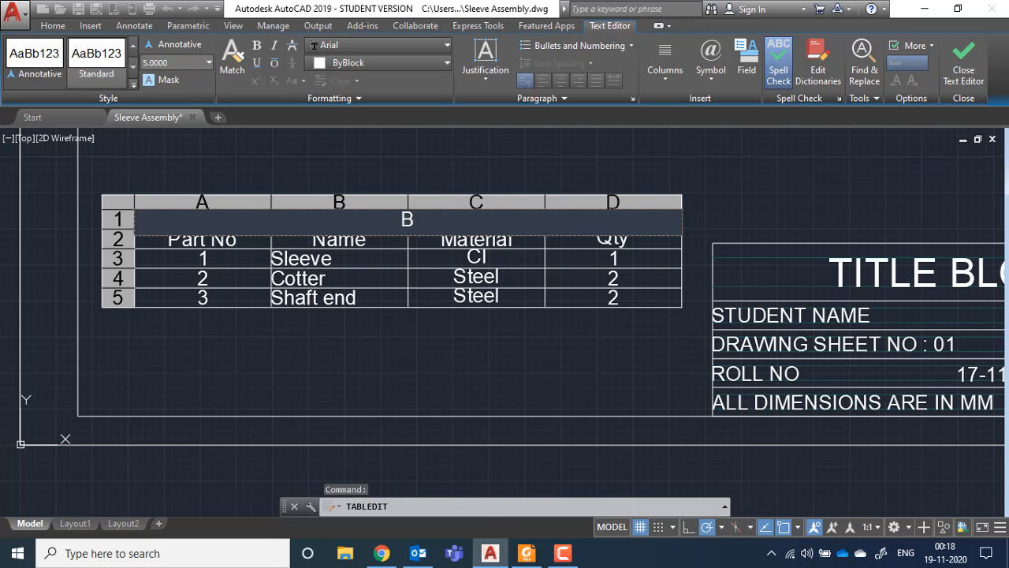
{"action": "type", "text": "ILL OF MATERIALS"}
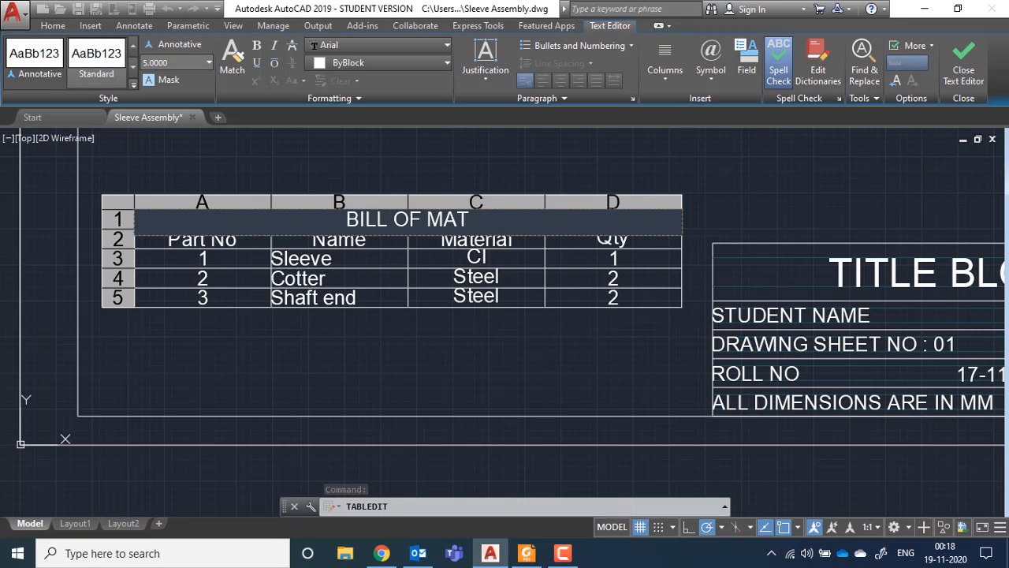
{"action": "key", "text": "Escape"}
{"action": "key", "text": "Escape"}
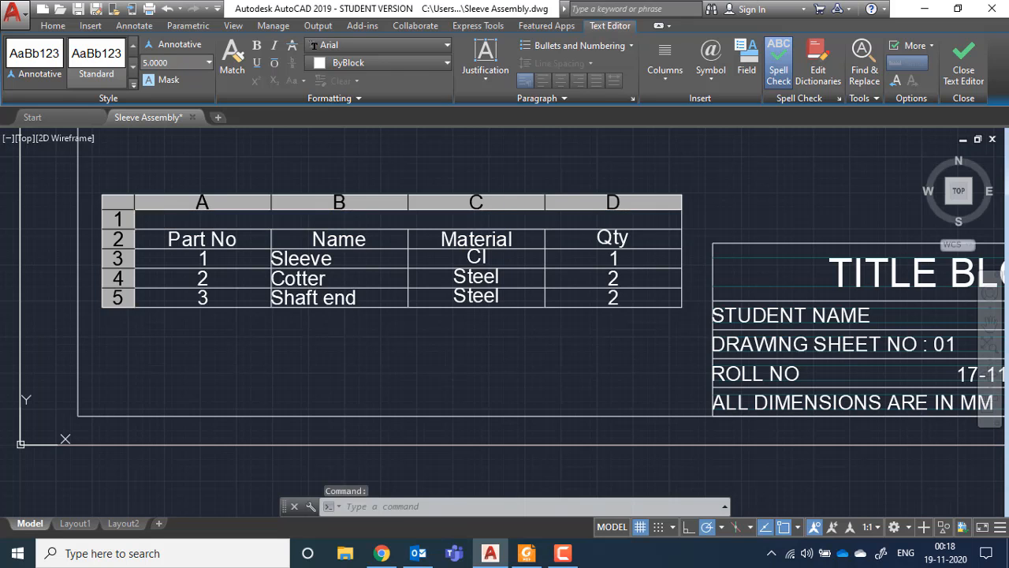
- Narrow the Part No column of the bill of materials by moving its border with the Name column about 12 units left
{"action": "scroll", "coordinate": [485, 201], "scroll_direction": "down", "scroll_amount": 3}
{"action": "mouse_move", "coordinate": [642, 197]}
{"action": "middle_mouse_down"}
{"action": "mouse_move", "coordinate": [554, 270]}
{"action": "mouse_move", "coordinate": [543, 332]}
{"action": "middle_mouse_up"}
{"action": "scroll", "coordinate": [445, 317], "scroll_direction": "up", "scroll_amount": 3}
{"action": "key", "text": "Escape"}
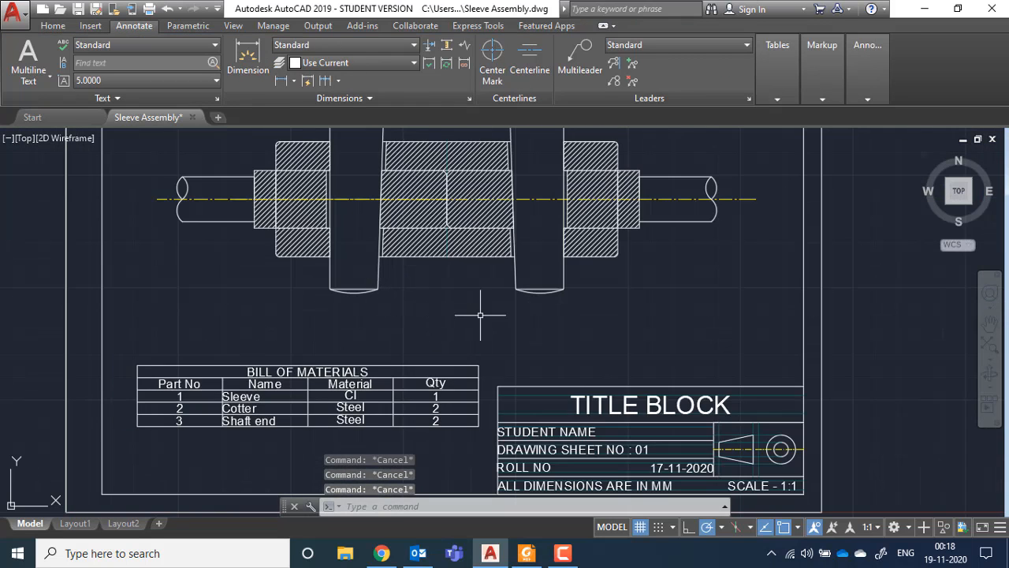
{"action": "left_click", "coordinate": [229, 373]}
{"action": "left_click", "coordinate": [230, 376]}
{"action": "left_click", "coordinate": [221, 377]}
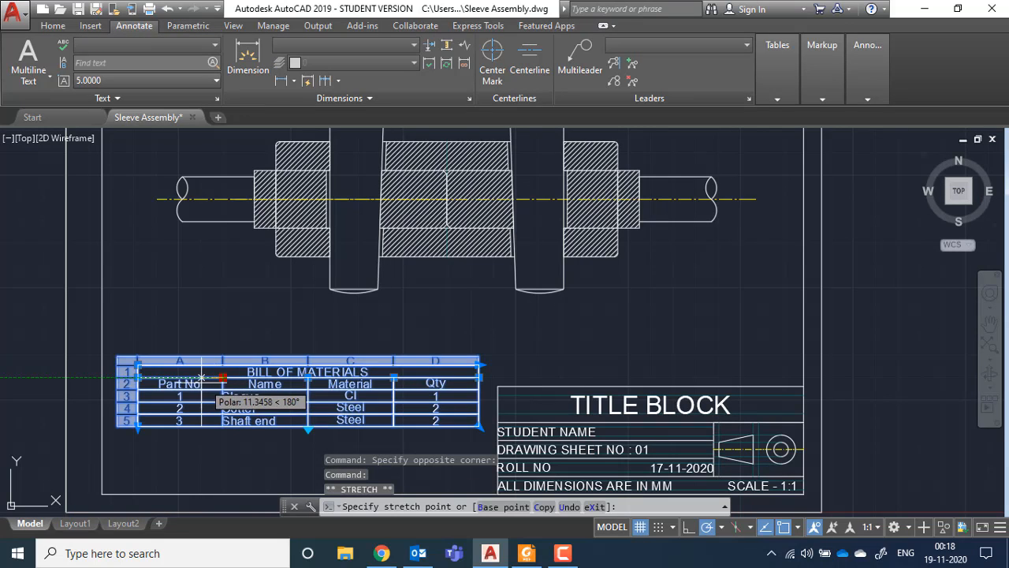
{"action": "key", "text": "Escape"}
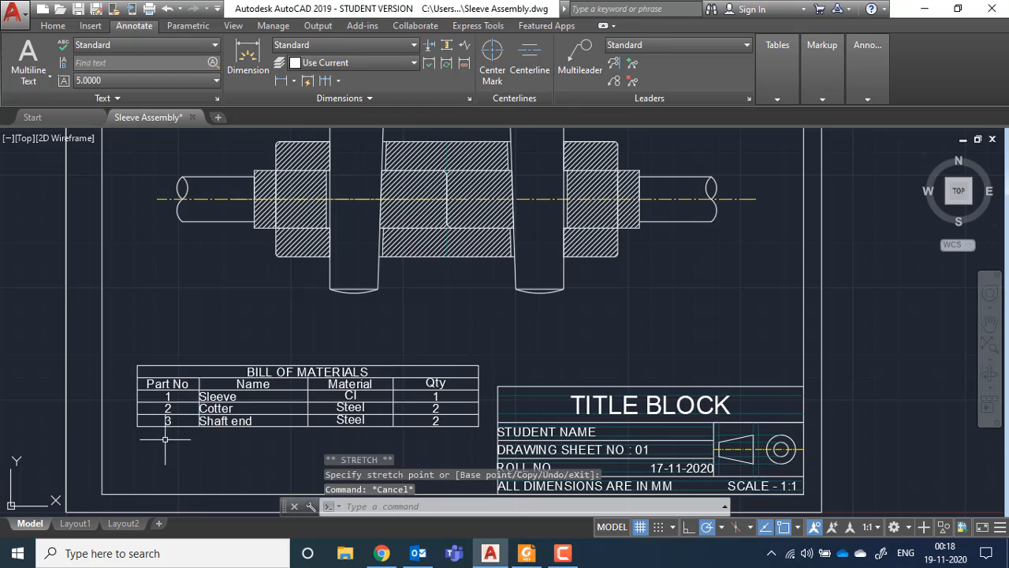
- Try to add a multileader from the top of the left cotter to a landing point above the assembly, without text
{"action": "scroll", "coordinate": [308, 245], "scroll_direction": "down", "scroll_amount": 2}
{"action": "scroll", "coordinate": [406, 219], "scroll_direction": "up", "scroll_amount": 3}
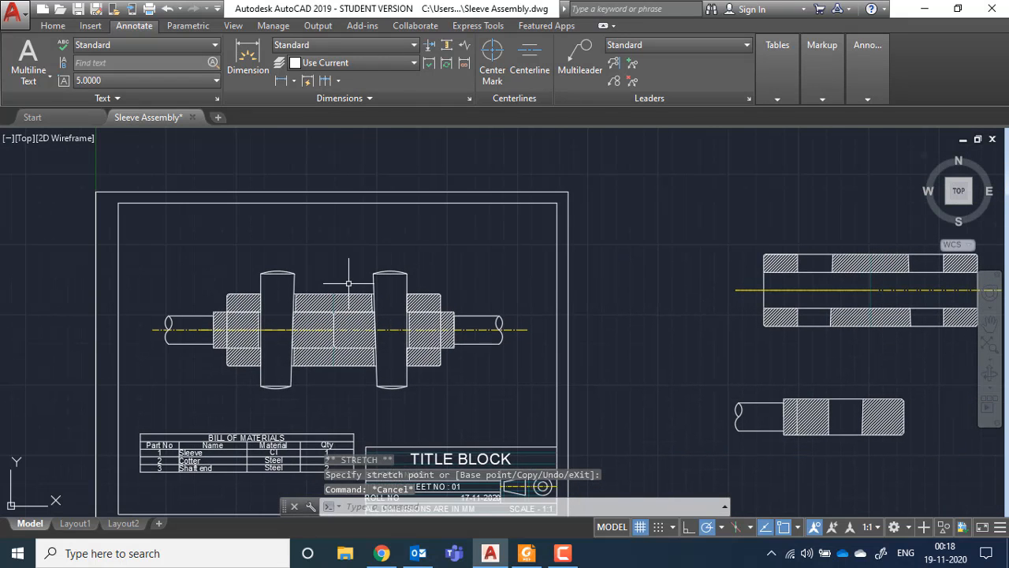
{"action": "scroll", "coordinate": [269, 299], "scroll_direction": "up", "scroll_amount": 2}
{"action": "scroll", "coordinate": [266, 298], "scroll_direction": "up", "scroll_amount": 2}
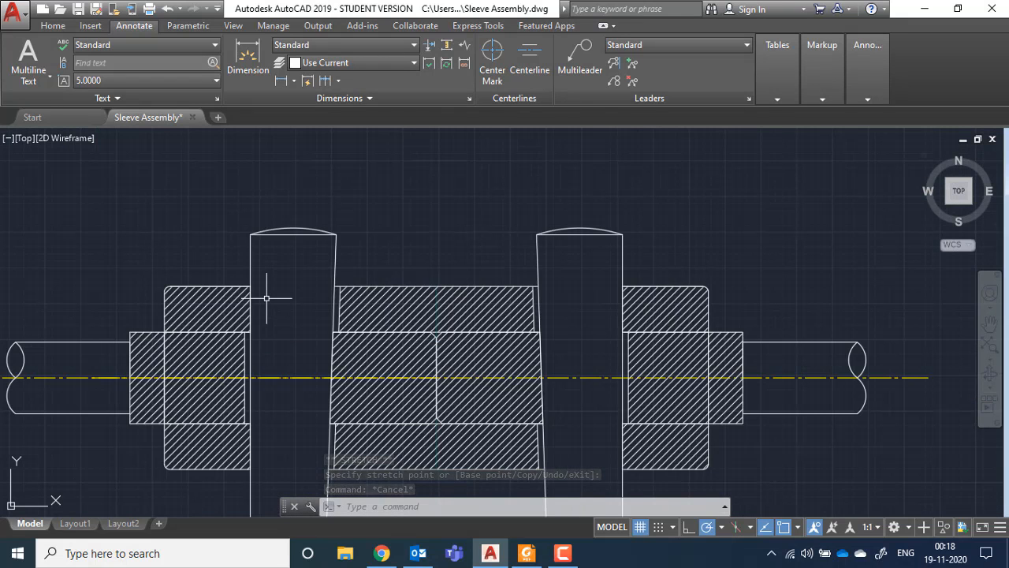
{"action": "scroll", "coordinate": [339, 189], "scroll_direction": "down", "scroll_amount": 2}
{"action": "middle_click_drag", "start_coordinate": [339, 189], "coordinate": [350, 221]}
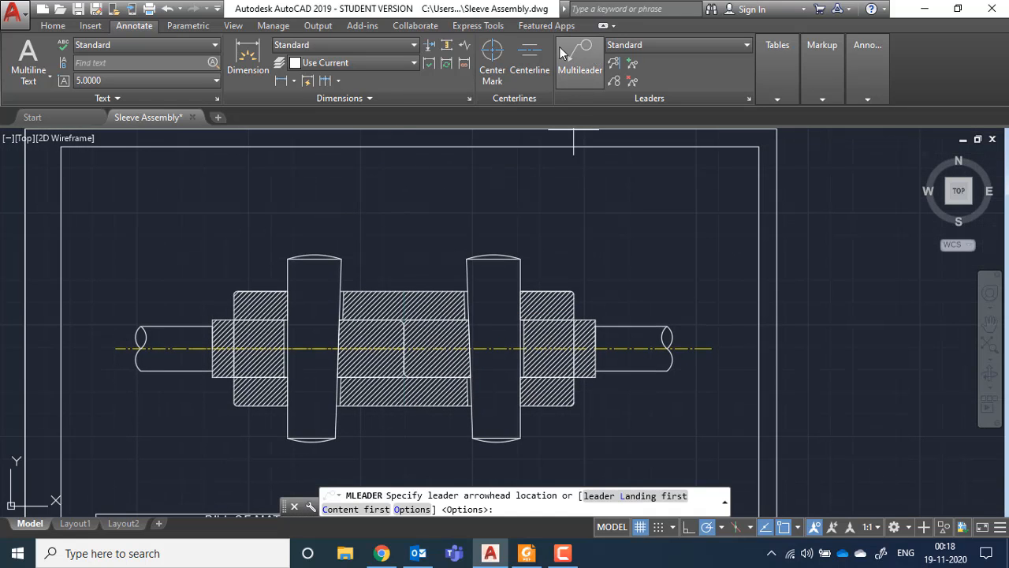
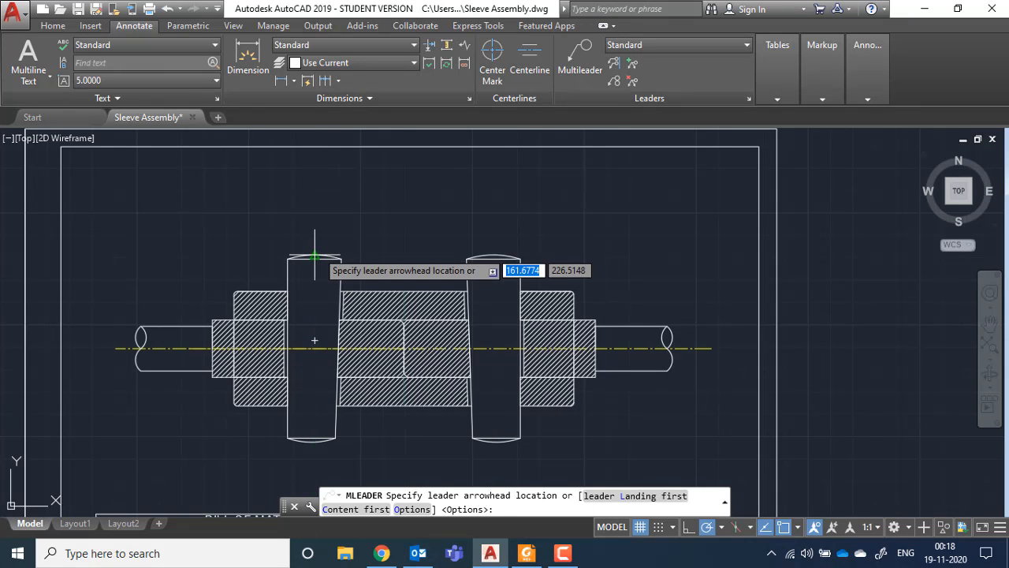
{"action": "left_click", "coordinate": [314, 255]}
{"action": "left_click", "coordinate": [386, 198]}
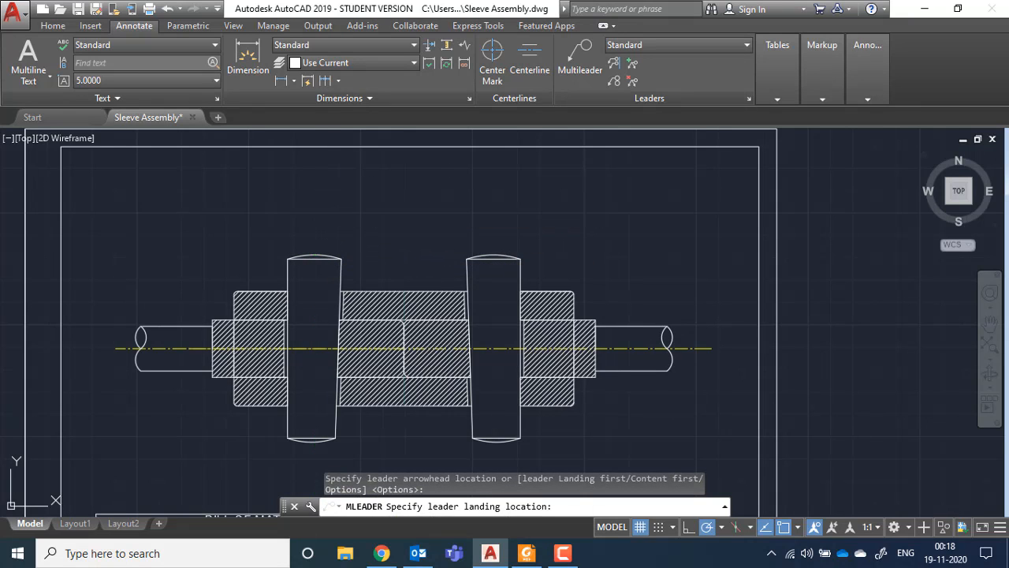
{"action": "scroll", "coordinate": [349, 214], "scroll_direction": "down", "scroll_amount": 4}
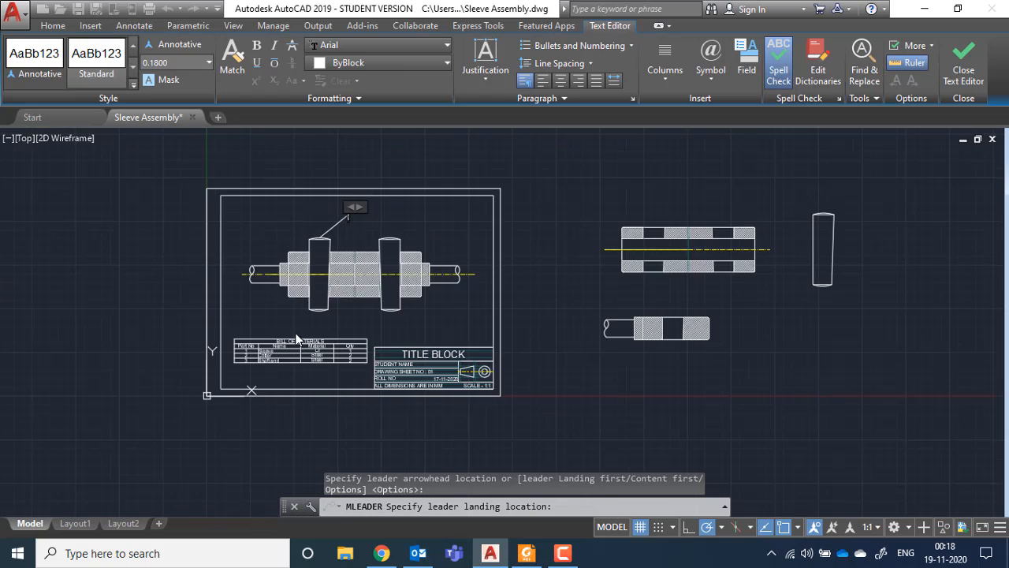
{"action": "scroll", "coordinate": [197, 416], "scroll_direction": "up", "scroll_amount": 6}
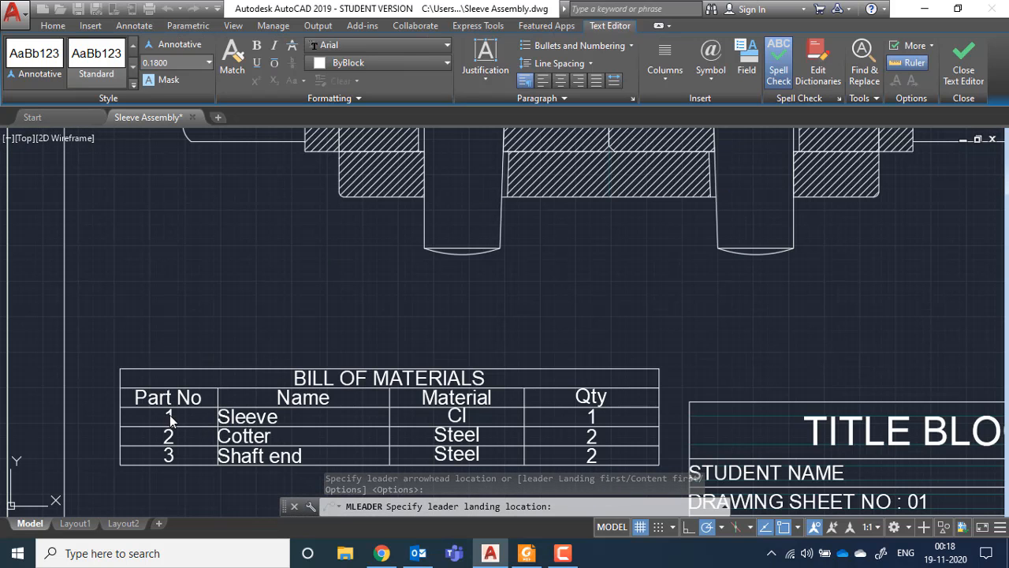
{"action": "left_click", "coordinate": [435, 347]}
{"action": "scroll", "coordinate": [504, 190], "scroll_direction": "down", "scroll_amount": 3}
{"action": "middle_click_drag", "start_coordinate": [563, 173], "coordinate": [413, 336]}
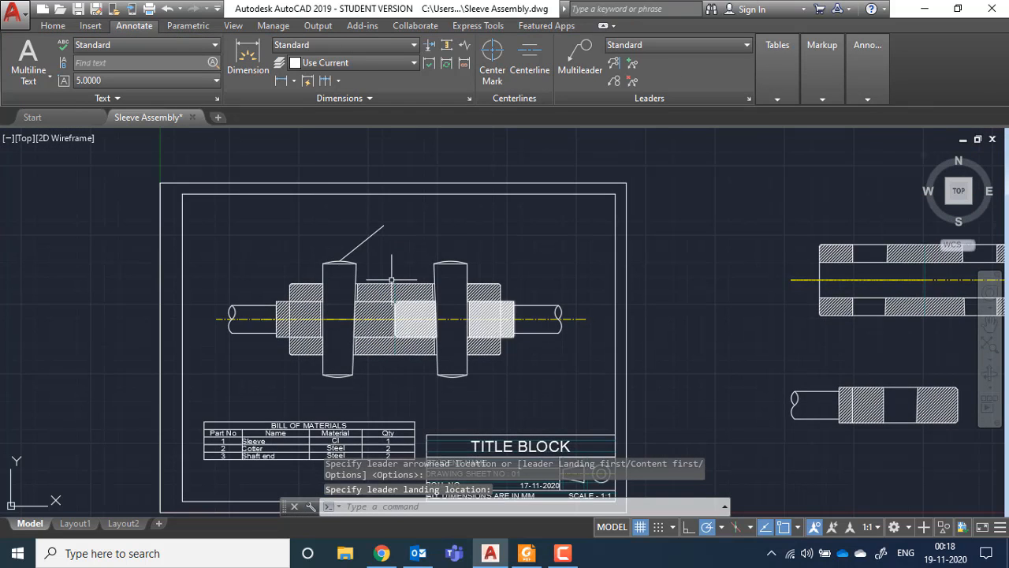
- Delete the unlabelled multileader above the left cotter
{"action": "key", "text": "Escape"}
{"action": "left_click", "coordinate": [371, 235]}
{"action": "key", "text": "Delete"}
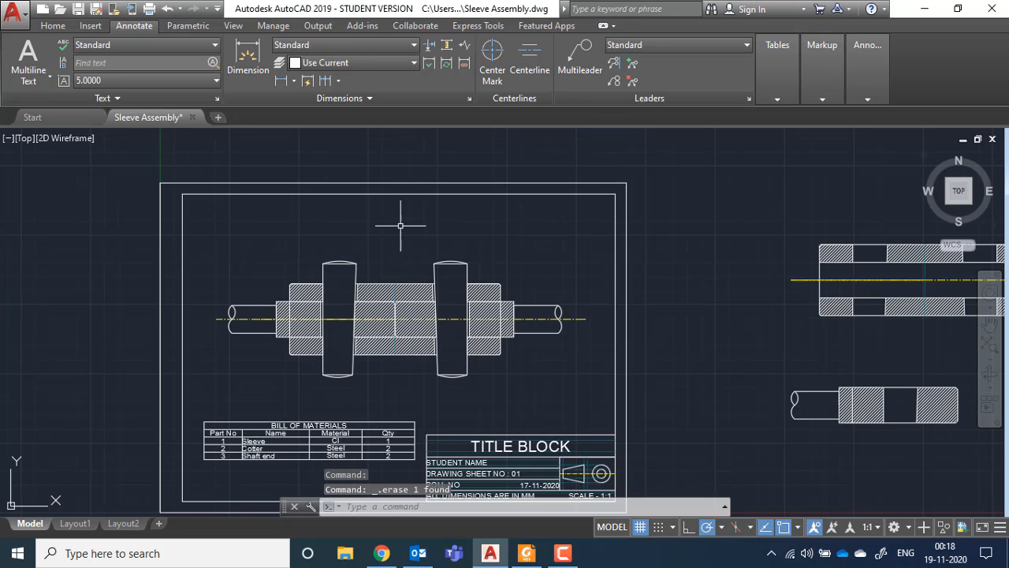
- Modify the Standard multileader style to use Block content with Circle as the source block
{"action": "left_click", "coordinate": [748, 98]}
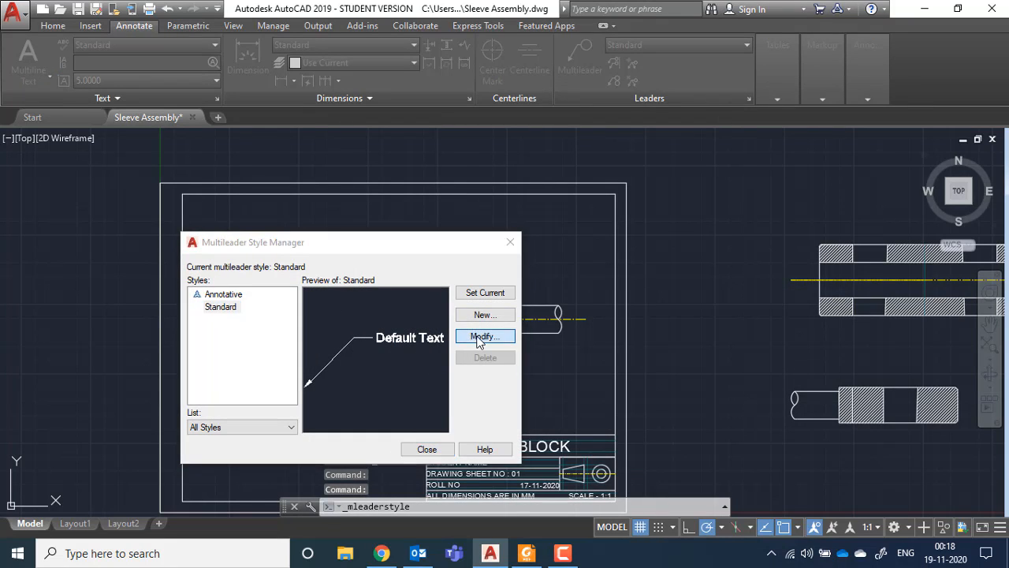
{"action": "left_click", "coordinate": [481, 336]}
{"action": "left_click", "coordinate": [620, 157]}
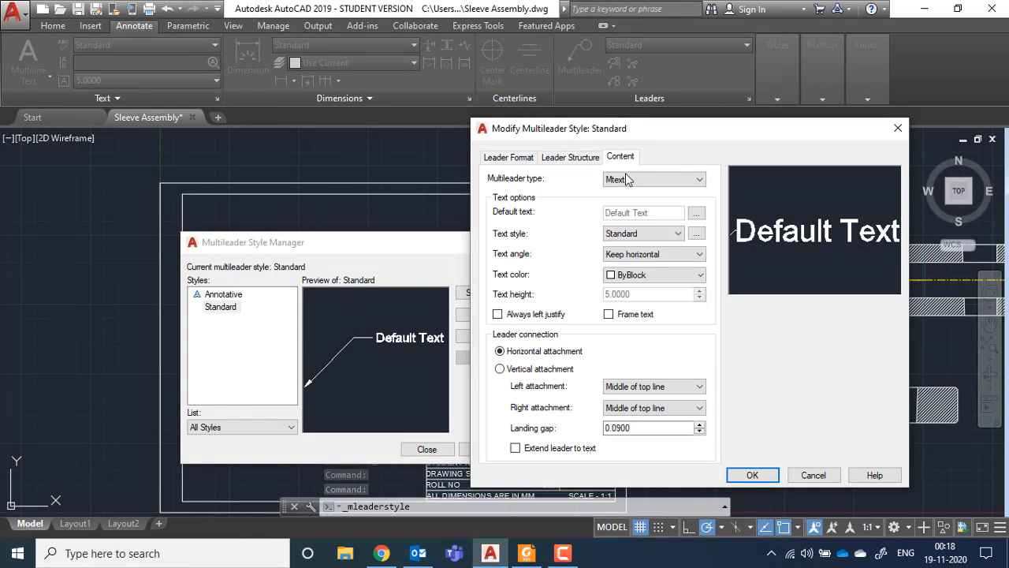
{"action": "left_click", "coordinate": [627, 180]}
{"action": "left_click", "coordinate": [623, 202]}
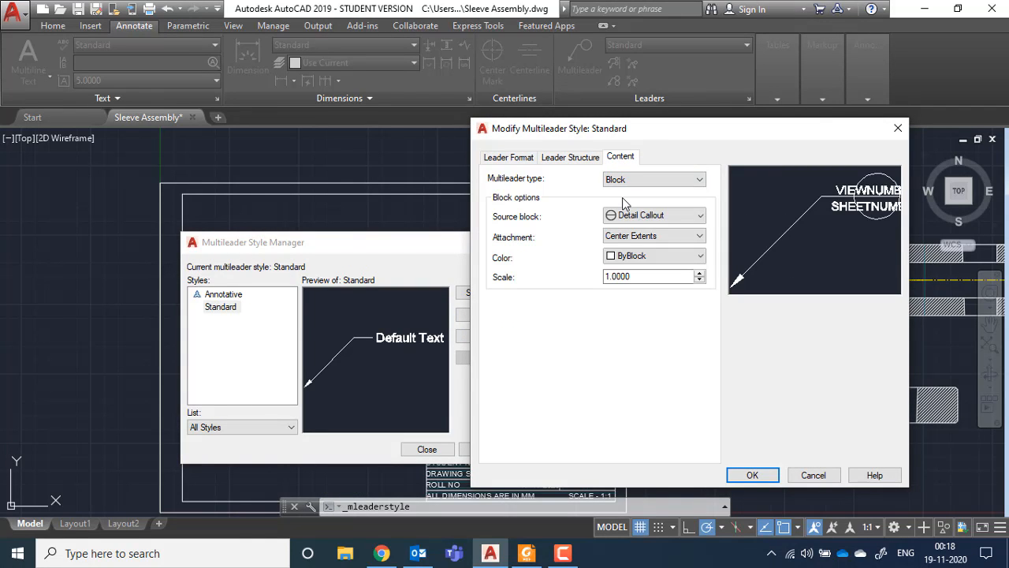
{"action": "left_click", "coordinate": [627, 224]}
{"action": "left_click", "coordinate": [631, 255]}
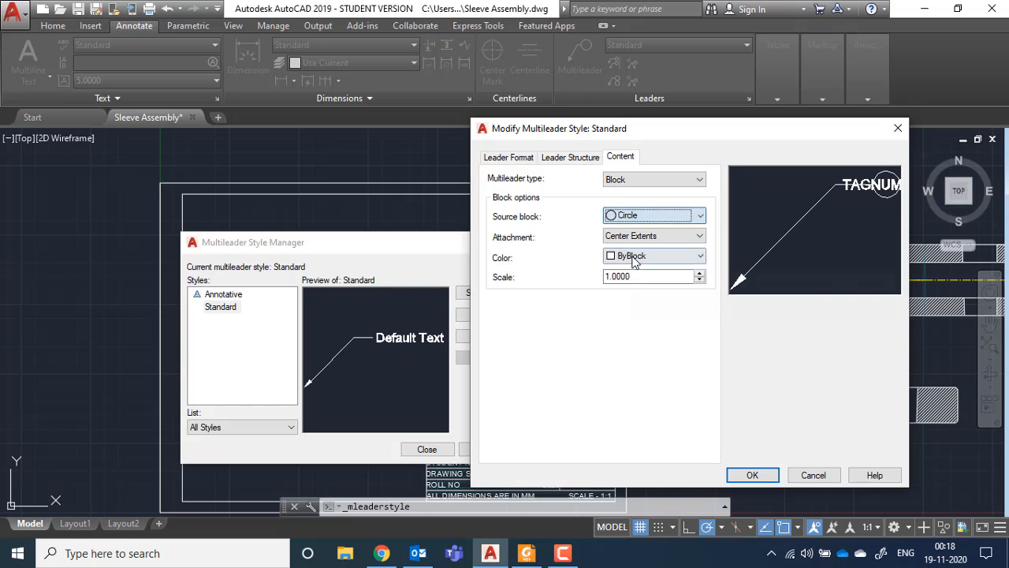
- Set the block scale of the Standard multileader style to 20 and accept the changes
{"action": "left_click_drag", "start_coordinate": [677, 127], "coordinate": [567, 107]}
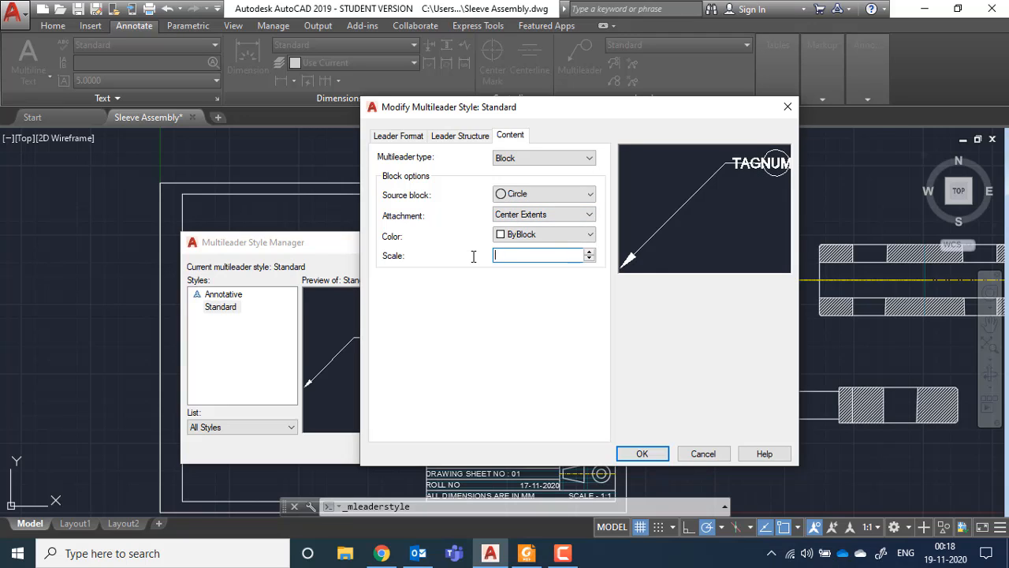
{"action": "key", "text": "Return"}
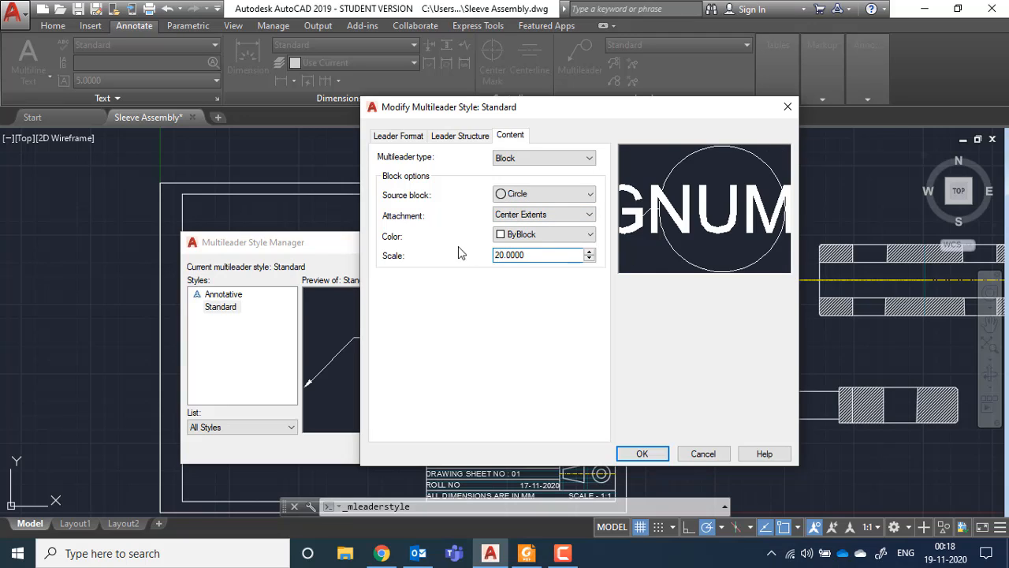
{"action": "left_click", "coordinate": [643, 452]}
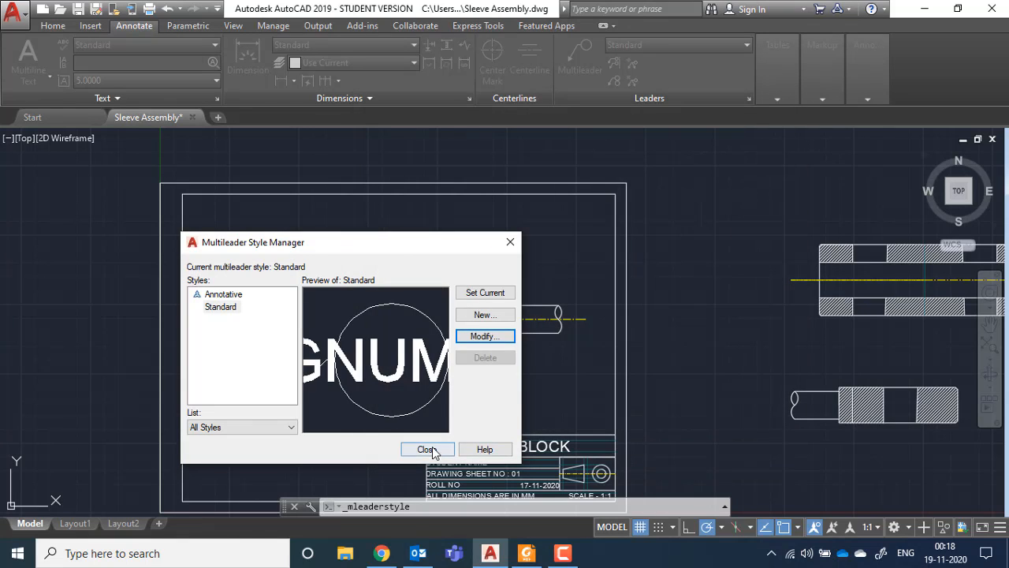
- Add a circular multileader balloon numbered 1, pointing at the middle of the sleeve's top edge, with its landing above the assembly
{"action": "left_click", "coordinate": [425, 449]}
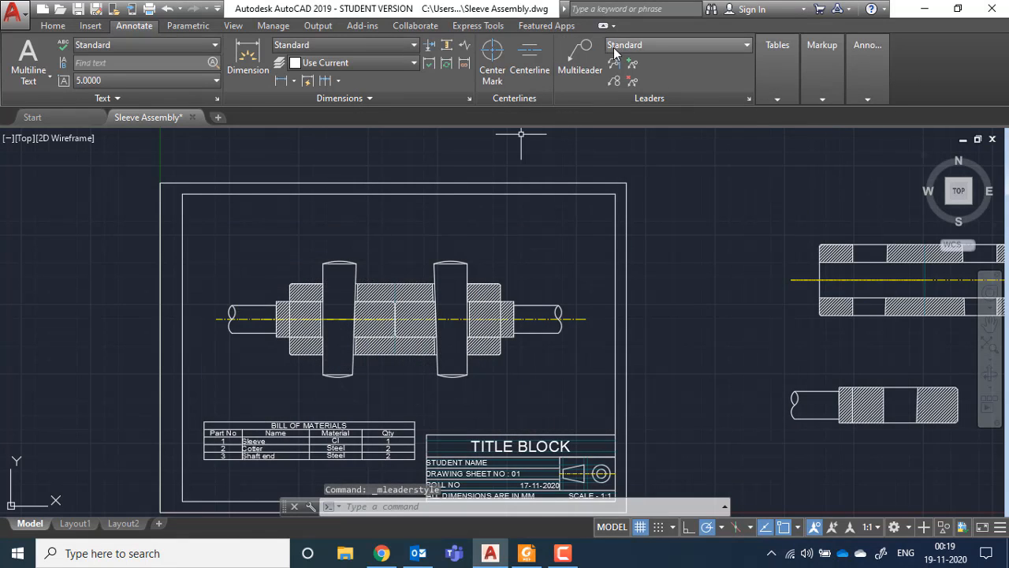
{"action": "left_click", "coordinate": [580, 61]}
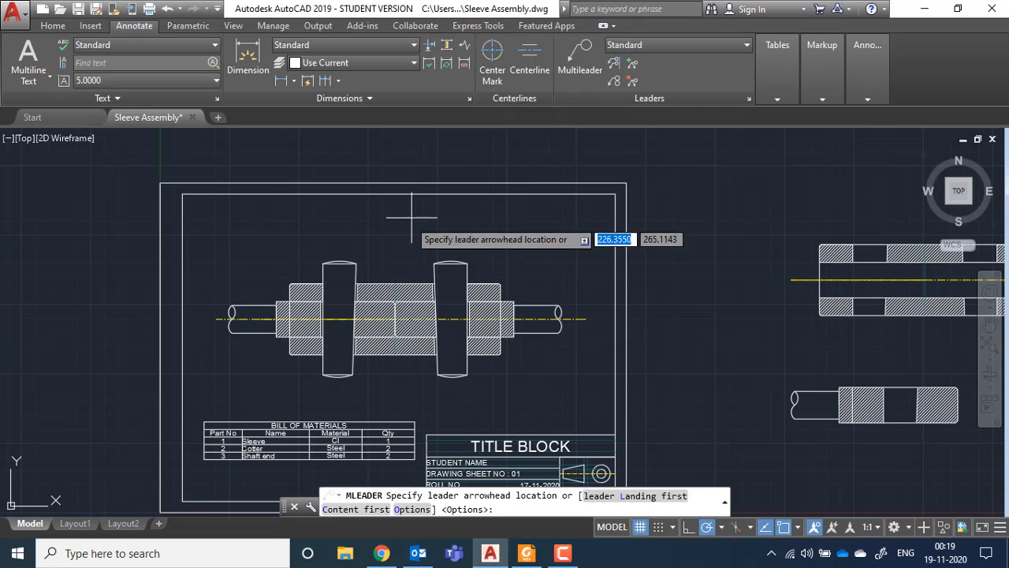
{"action": "left_click", "coordinate": [380, 283]}
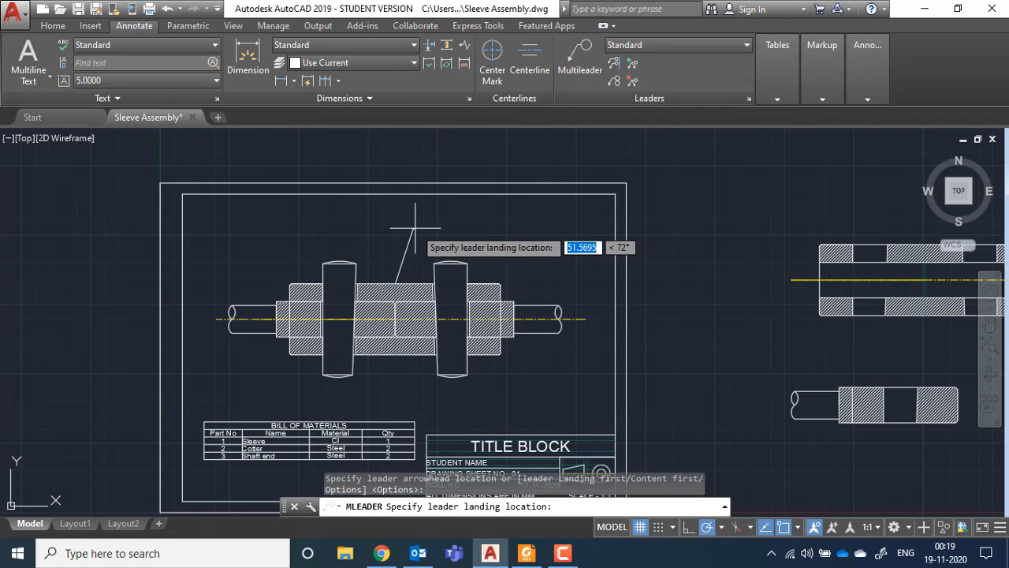
{"action": "left_click", "coordinate": [443, 228]}
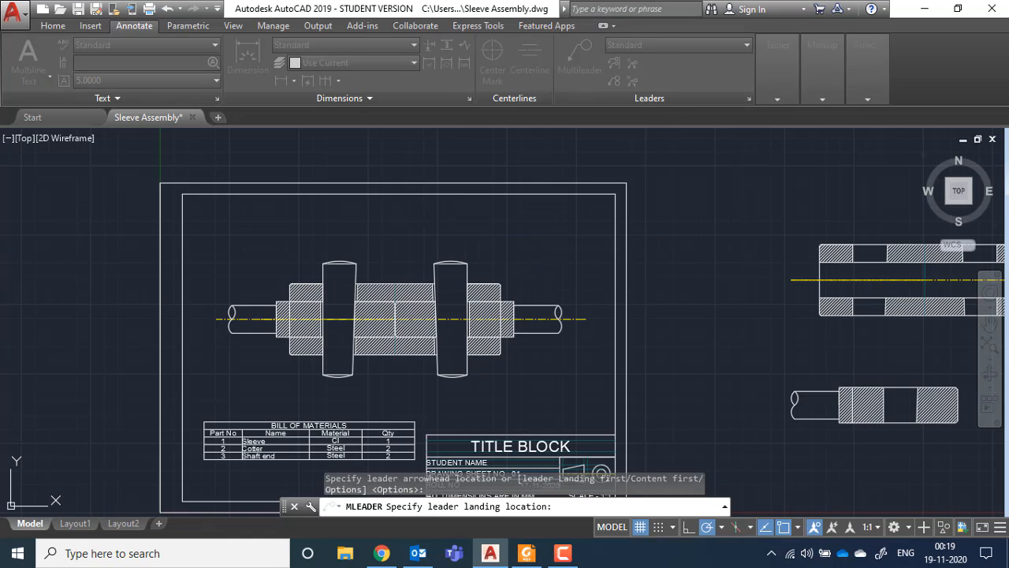
{"action": "type", "text": "1"}
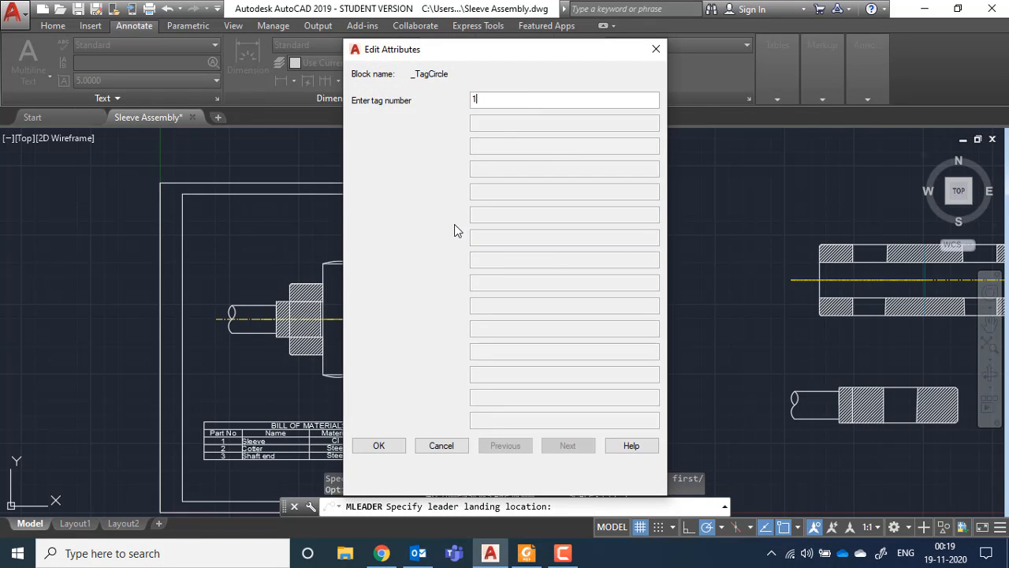
{"action": "left_click", "coordinate": [379, 446]}
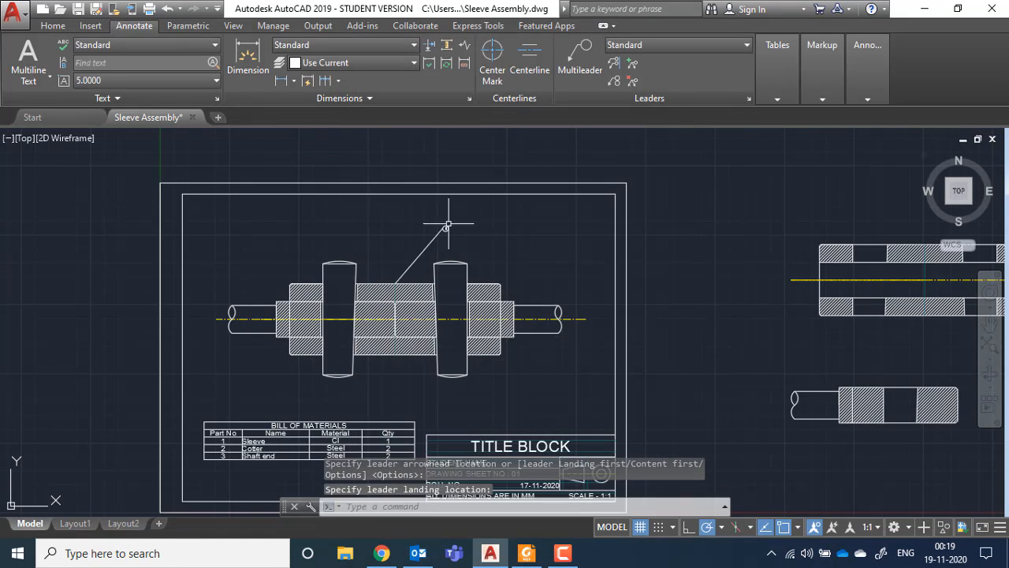
- Increase the arrowhead size of the Standard multileader style and accept the changes
{"action": "scroll", "coordinate": [493, 221], "scroll_direction": "up", "scroll_amount": 5}
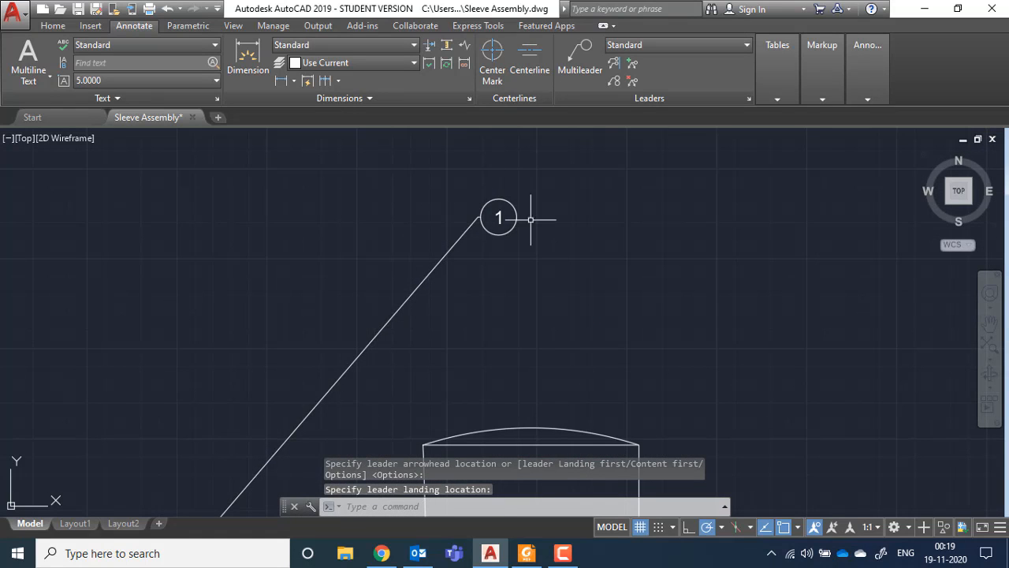
{"action": "scroll", "coordinate": [481, 248], "scroll_direction": "down", "scroll_amount": 2}
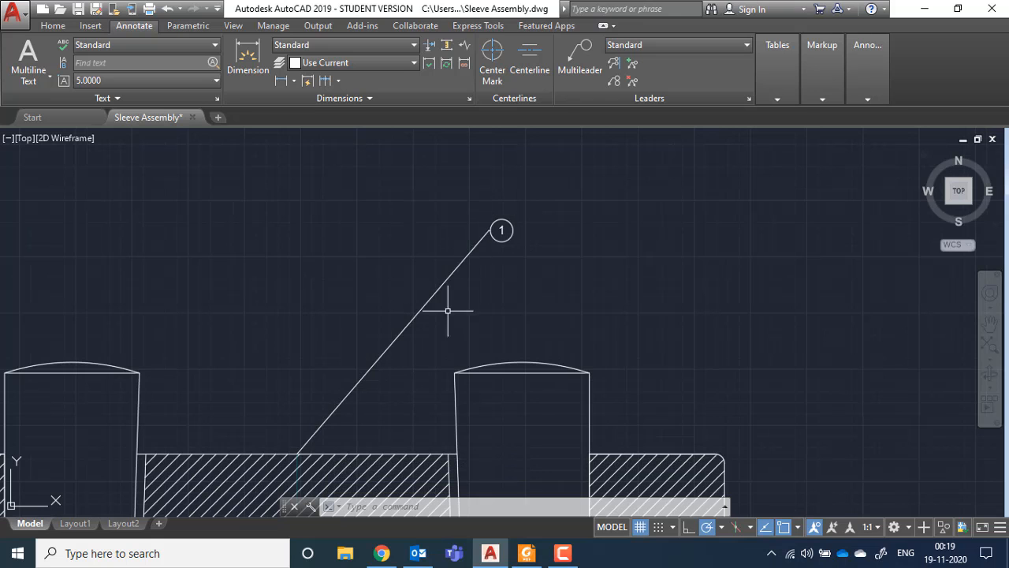
{"action": "scroll", "coordinate": [312, 414], "scroll_direction": "up", "scroll_amount": 4}
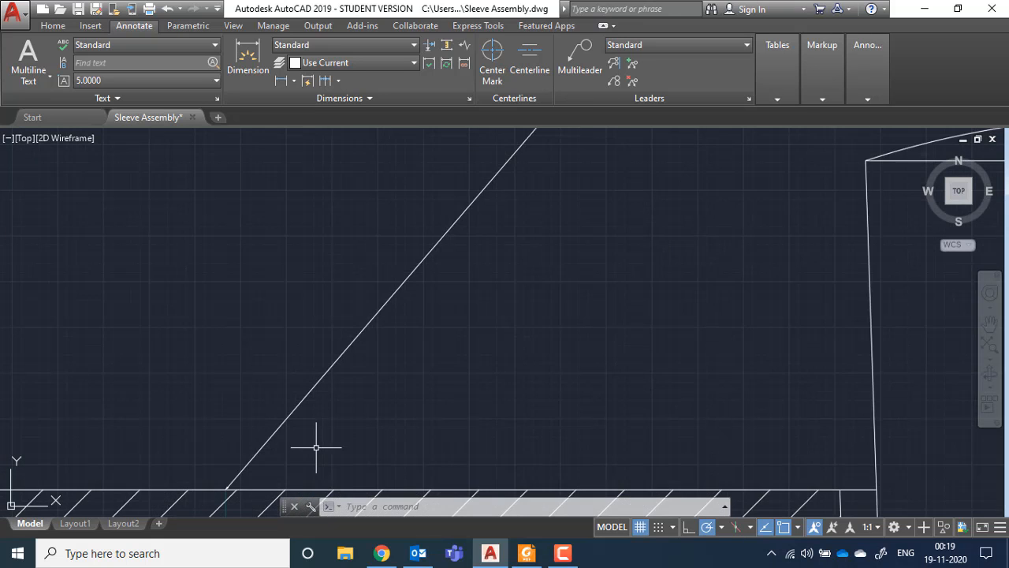
{"action": "scroll", "coordinate": [358, 315], "scroll_direction": "down", "scroll_amount": 5}
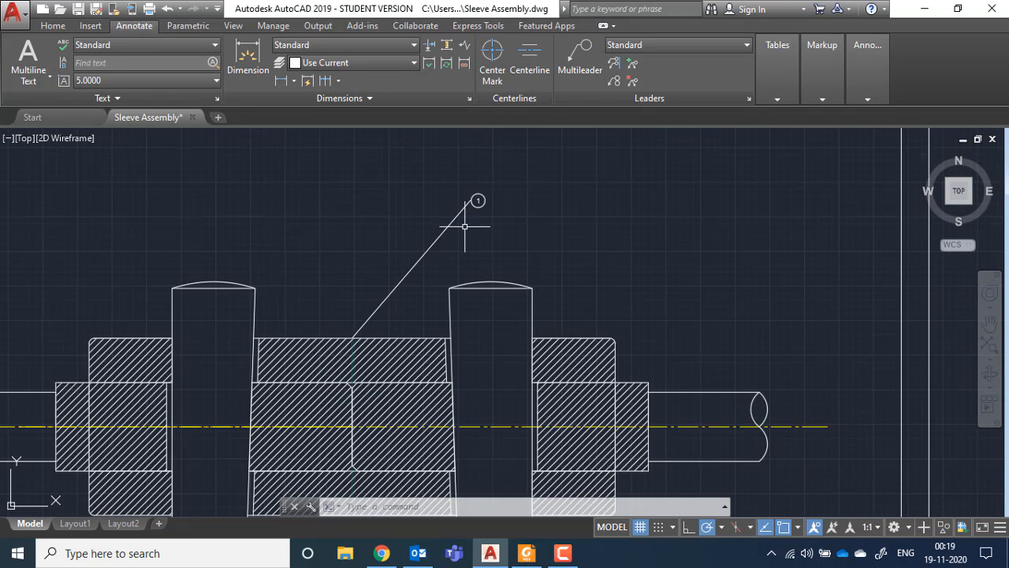
{"action": "left_click", "coordinate": [762, 99]}
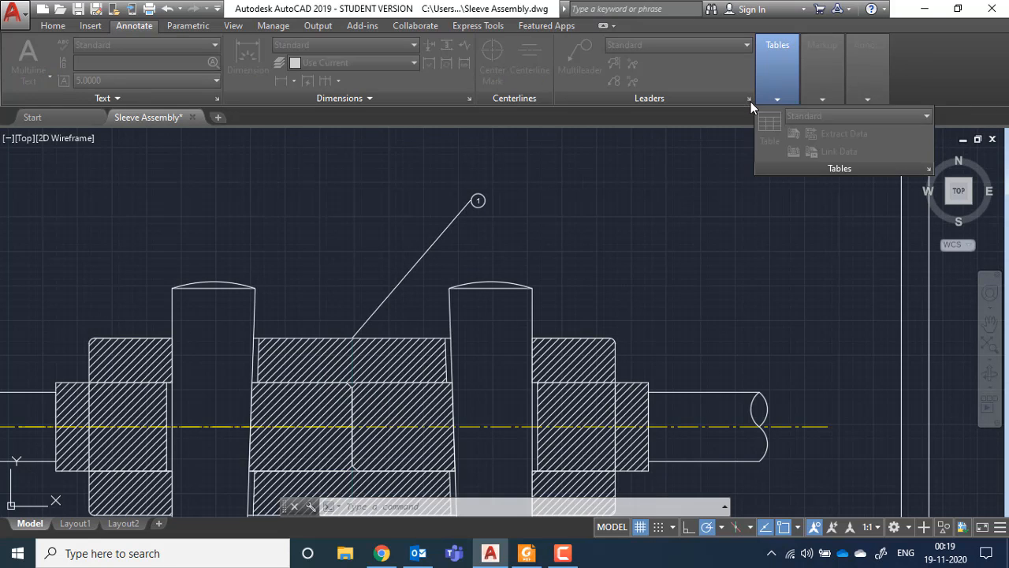
{"action": "left_click", "coordinate": [750, 99]}
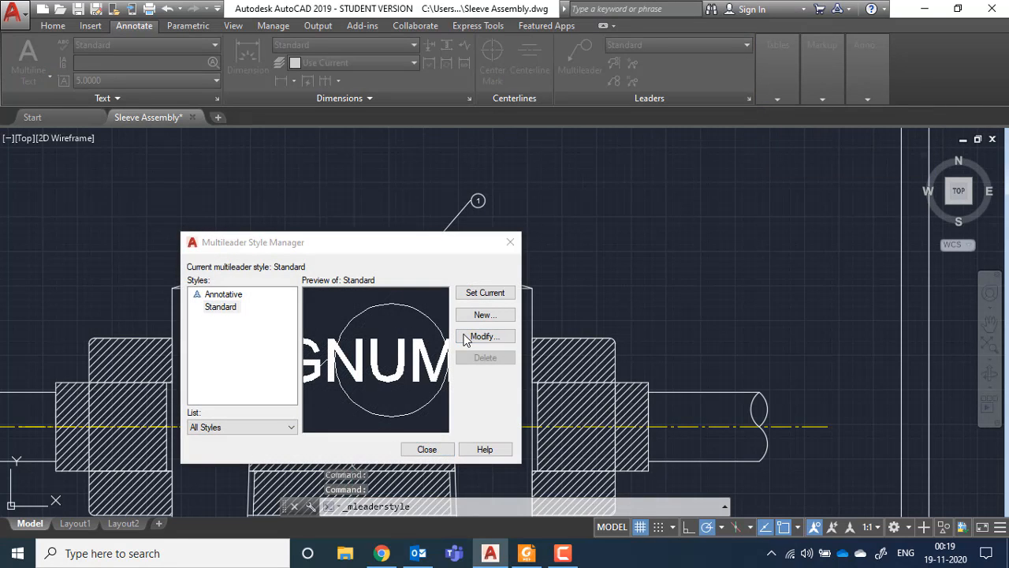
{"action": "left_click", "coordinate": [467, 336]}
{"action": "left_click", "coordinate": [396, 137]}
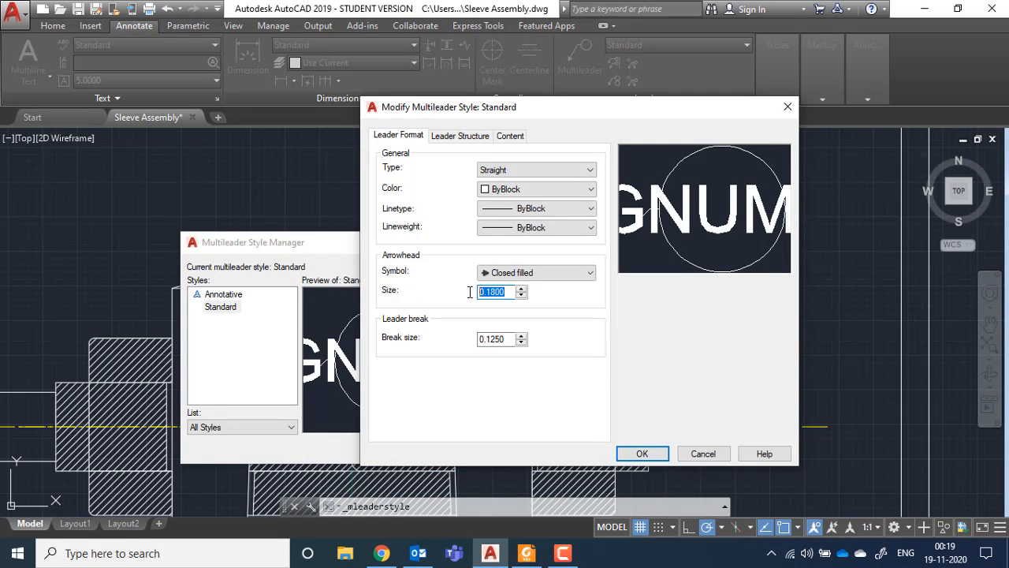
{"action": "left_click", "coordinate": [642, 454]}
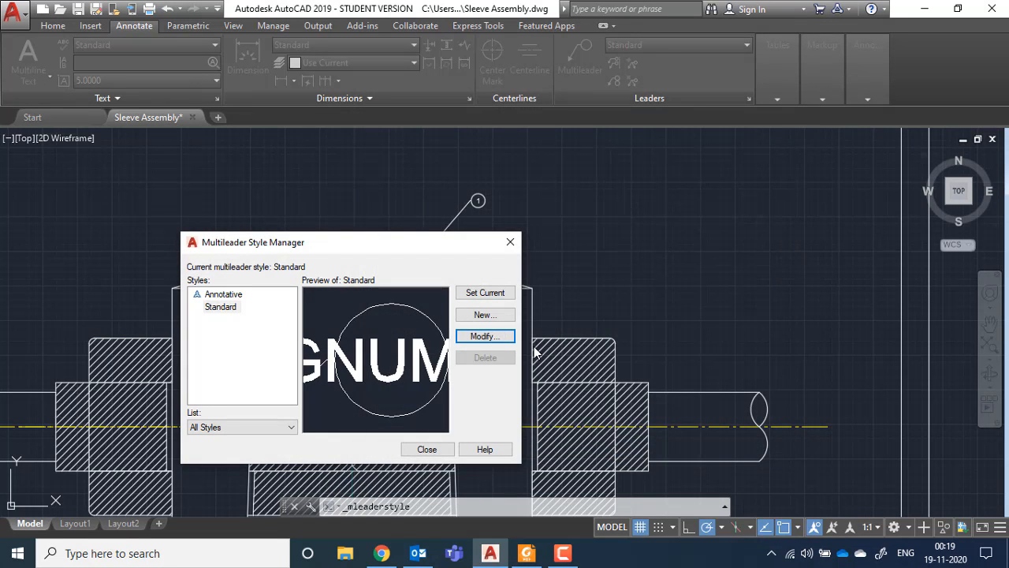
{"action": "left_click", "coordinate": [433, 454]}
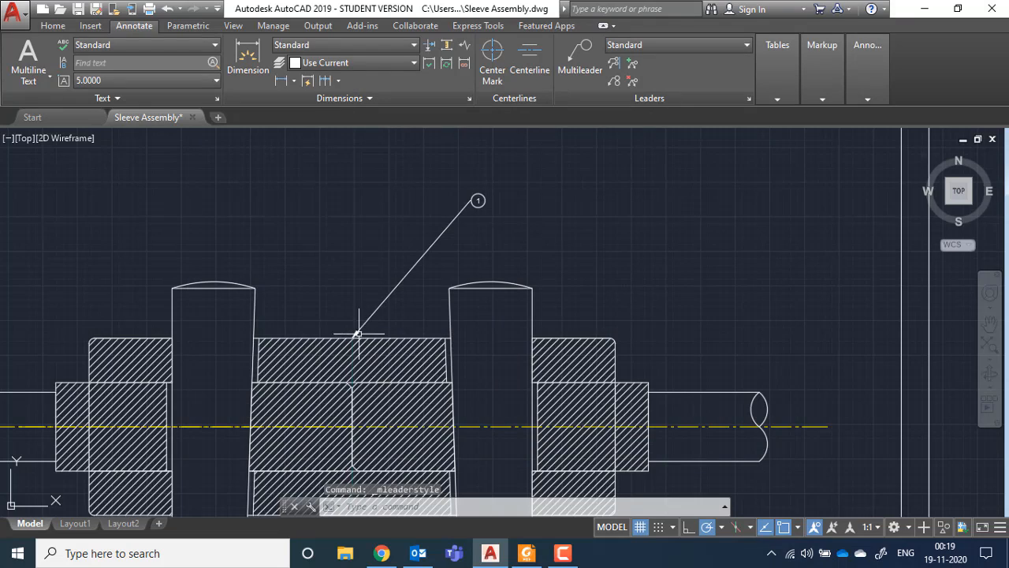
- Add a multileader balloon numbered 2 pointing at the top of the right cotter, landing above and to its right
{"action": "scroll", "coordinate": [417, 261], "scroll_direction": "down", "scroll_amount": 4}
{"action": "scroll", "coordinate": [399, 276], "scroll_direction": "up", "scroll_amount": 4}
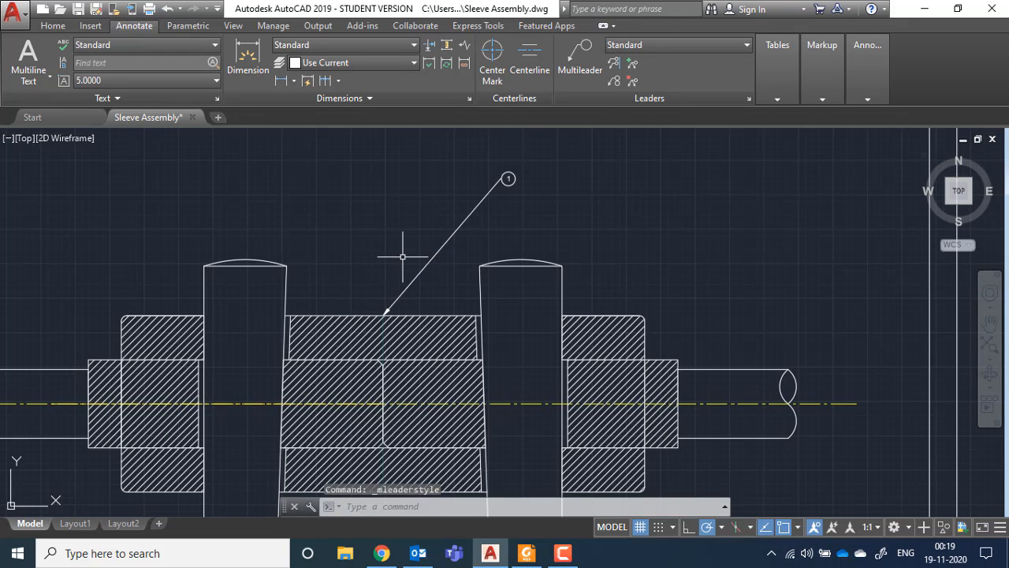
{"action": "scroll", "coordinate": [348, 255], "scroll_direction": "down", "scroll_amount": 4}
{"action": "scroll", "coordinate": [228, 451], "scroll_direction": "up", "scroll_amount": 4}
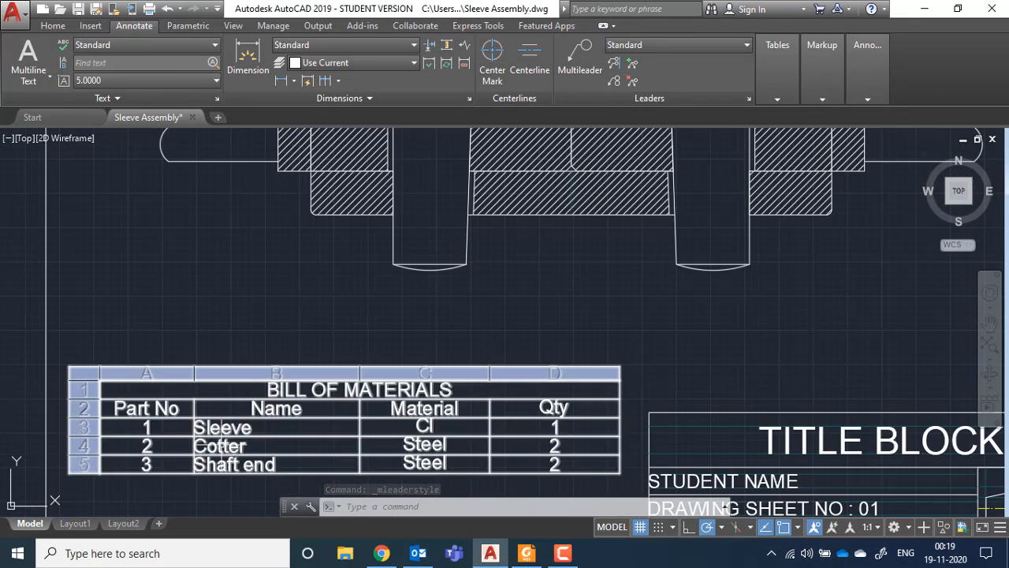
{"action": "scroll", "coordinate": [537, 190], "scroll_direction": "down", "scroll_amount": 3}
{"action": "scroll", "coordinate": [537, 189], "scroll_direction": "up", "scroll_amount": 2}
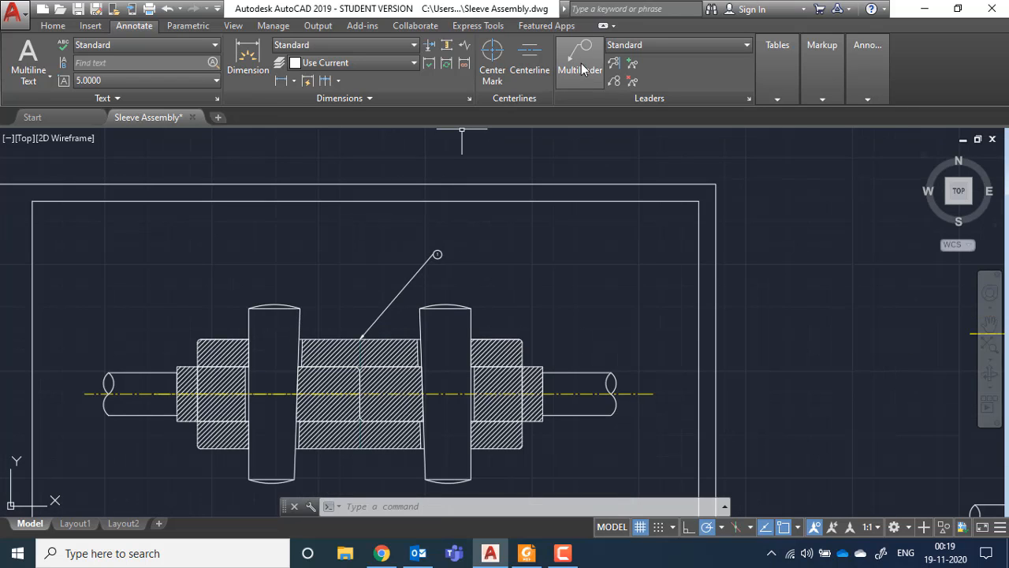
{"action": "left_click", "coordinate": [580, 62]}
{"action": "left_click", "coordinate": [446, 385]}
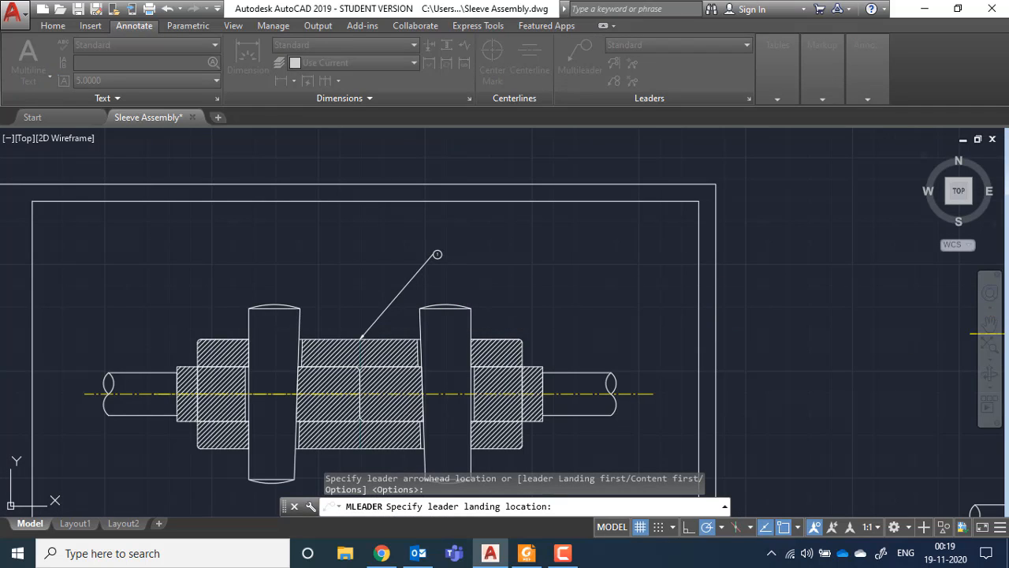
{"action": "left_click", "coordinate": [438, 254]}
{"action": "left_click", "coordinate": [378, 445]}
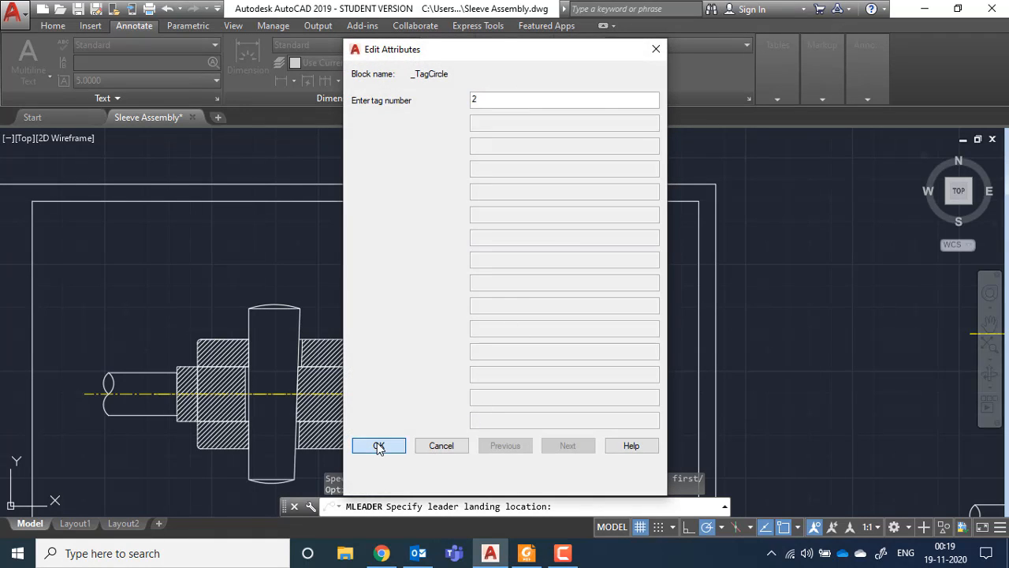
- Add a multileader balloon numbered 3 pointing at the upper edge of the left shaft end, landing above and to its left
{"action": "scroll", "coordinate": [430, 339], "scroll_direction": "up", "scroll_amount": 5}
{"action": "scroll", "coordinate": [433, 236], "scroll_direction": "down", "scroll_amount": 6}
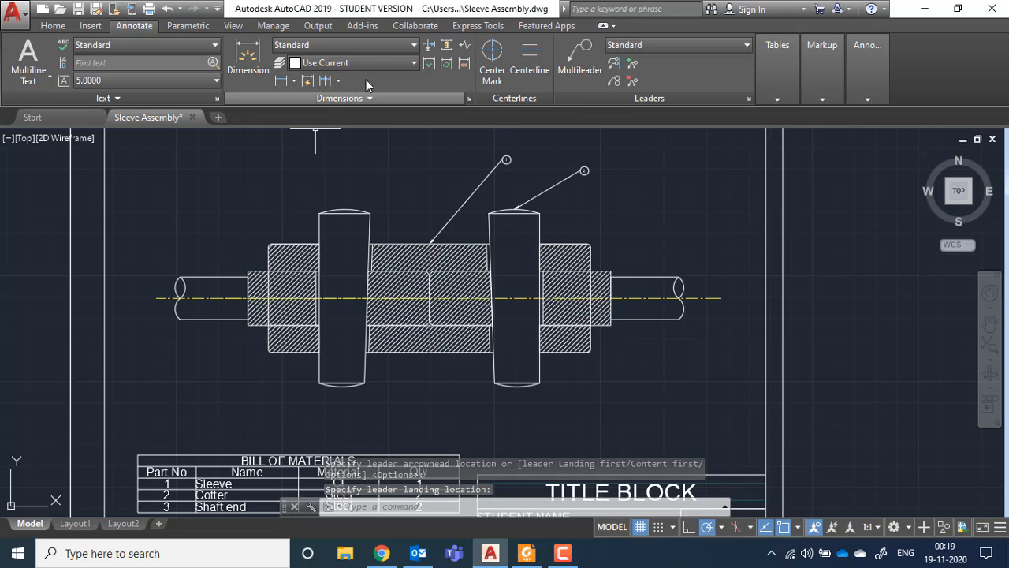
{"action": "left_click", "coordinate": [580, 55]}
{"action": "scroll", "coordinate": [166, 272], "scroll_direction": "up", "scroll_amount": 4}
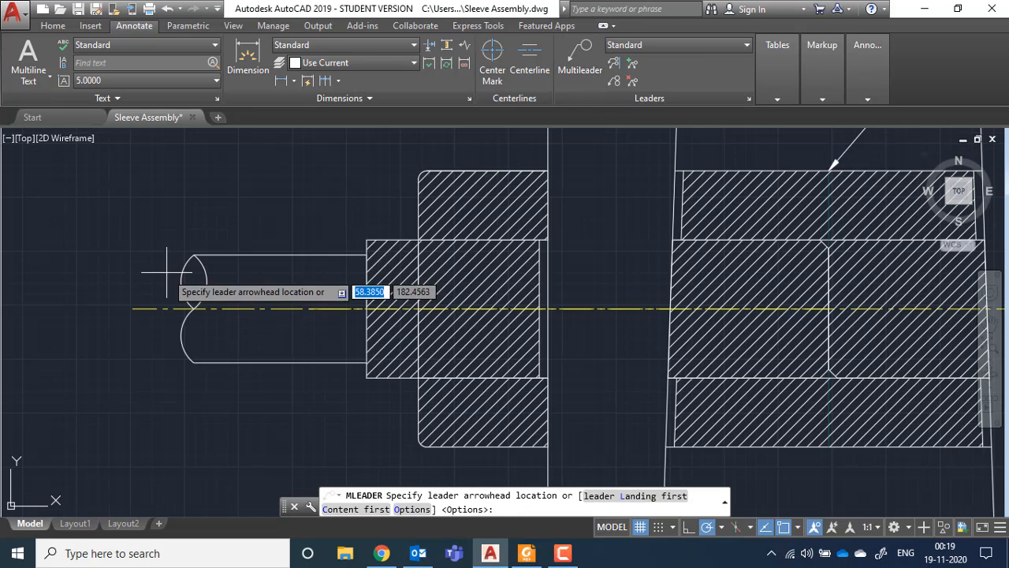
{"action": "left_click", "coordinate": [276, 251]}
{"action": "left_click", "coordinate": [194, 170]}
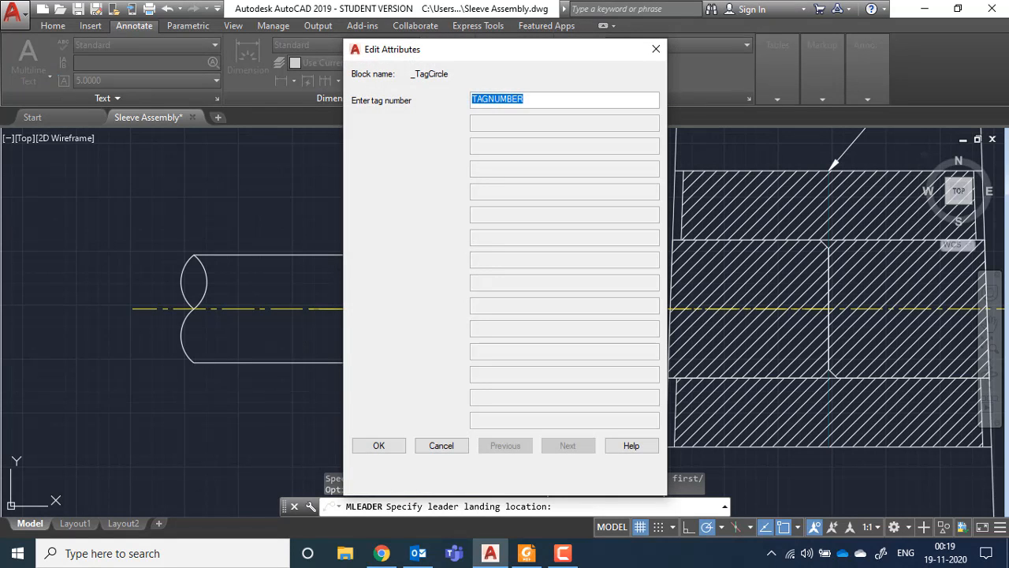
{"action": "left_click", "coordinate": [378, 446]}
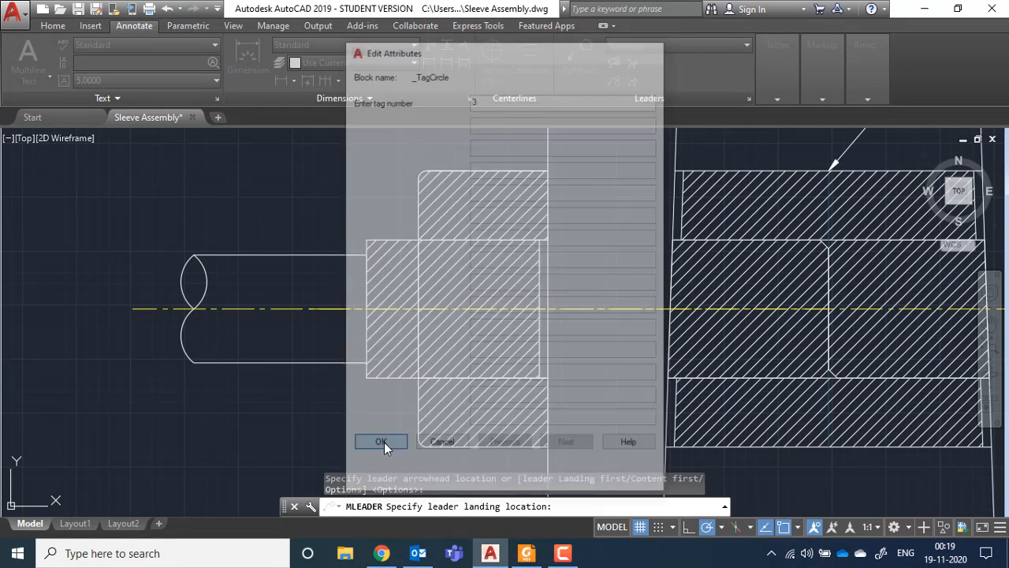
- Examine the numbered balloons on the assembly together with the bill of materials and the surrounding sheet
{"action": "scroll", "coordinate": [205, 181], "scroll_direction": "up", "scroll_amount": 5}
{"action": "scroll", "coordinate": [528, 311], "scroll_direction": "down", "scroll_amount": 10}
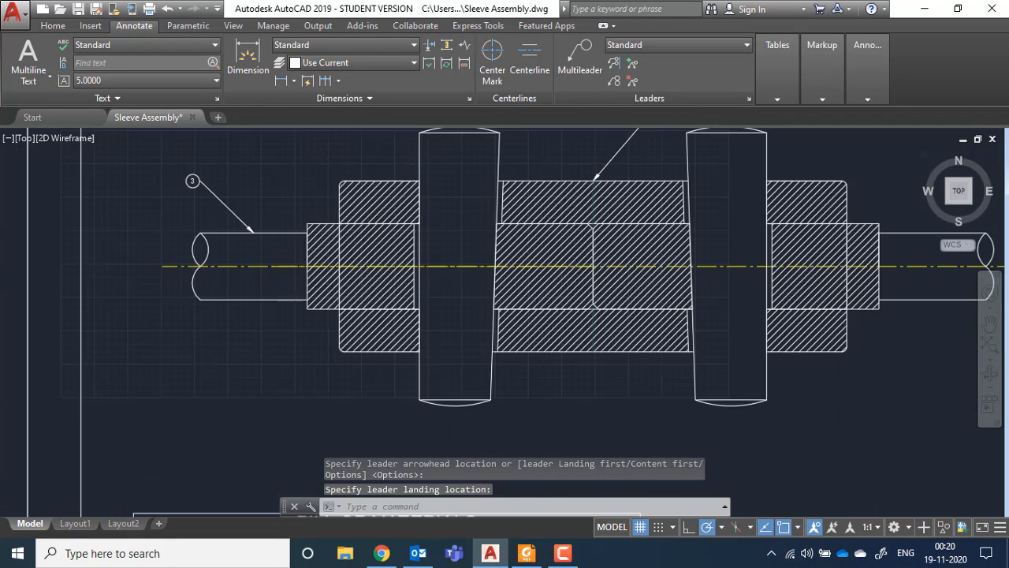
{"action": "mouse_move", "coordinate": [533, 308]}
{"action": "middle_mouse_down"}
{"action": "mouse_move", "coordinate": [446, 307]}
{"action": "mouse_move", "coordinate": [398, 348]}
{"action": "middle_mouse_up"}
{"action": "key", "text": "Escape"}
{"action": "key", "text": "Escape"}
{"action": "scroll", "coordinate": [477, 354], "scroll_direction": "up", "scroll_amount": 4}
{"action": "scroll", "coordinate": [398, 348], "scroll_direction": "down", "scroll_amount": 1}
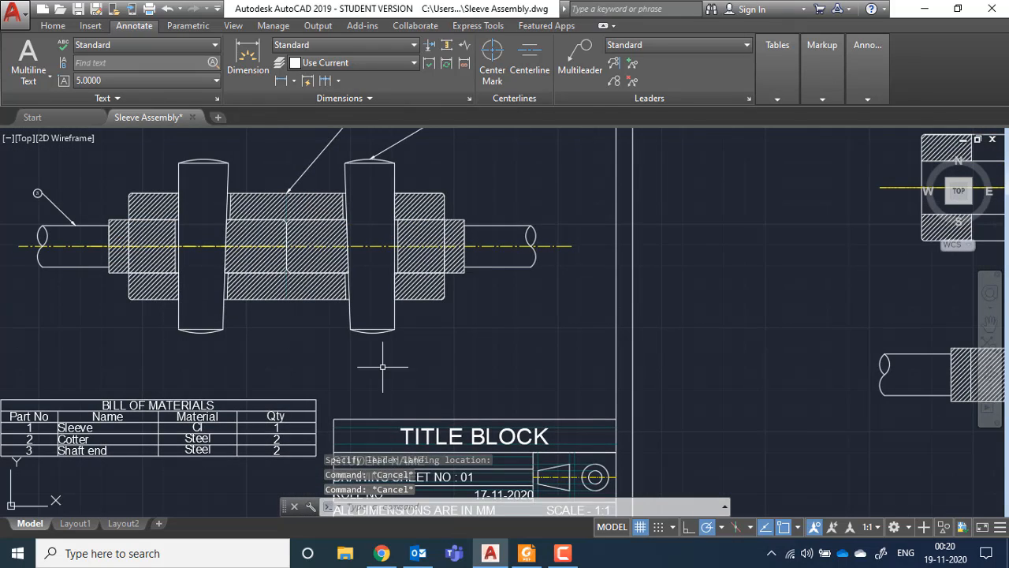
{"action": "scroll", "coordinate": [377, 355], "scroll_direction": "down", "scroll_amount": 1}
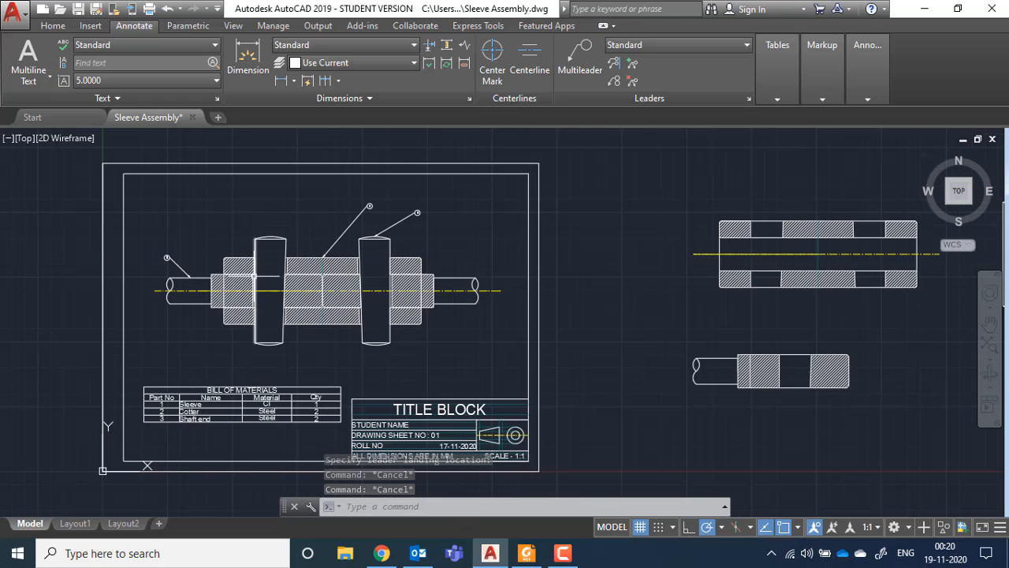
{"action": "scroll", "coordinate": [255, 277], "scroll_direction": "up", "scroll_amount": 2}
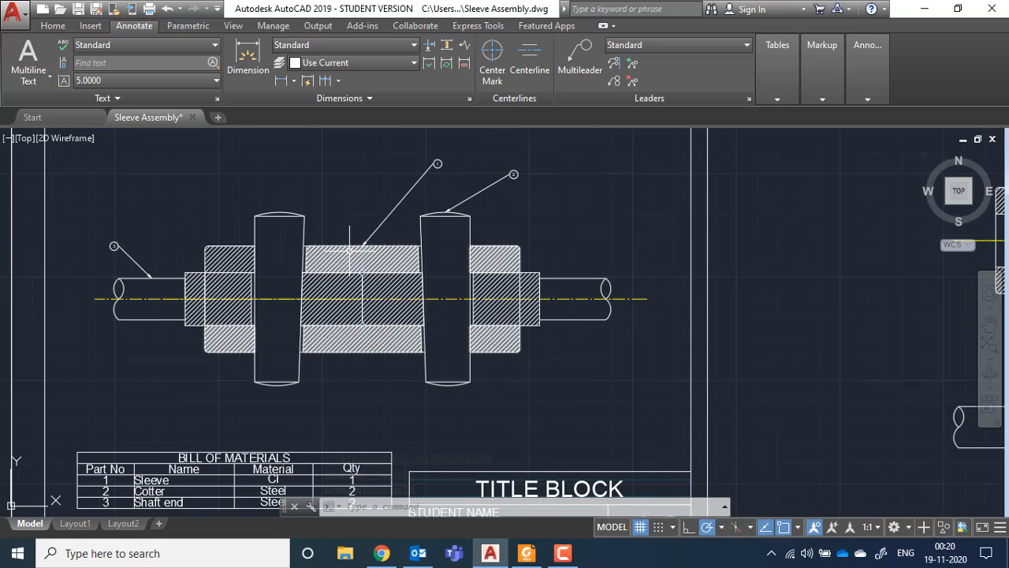
- Create a rectangular viewport on Layout1 spanning the full width of the upper part of the drawing frame
{"action": "left_click", "coordinate": [75, 523]}
{"action": "middle_click_drag", "start_coordinate": [305, 281], "coordinate": [338, 302]}
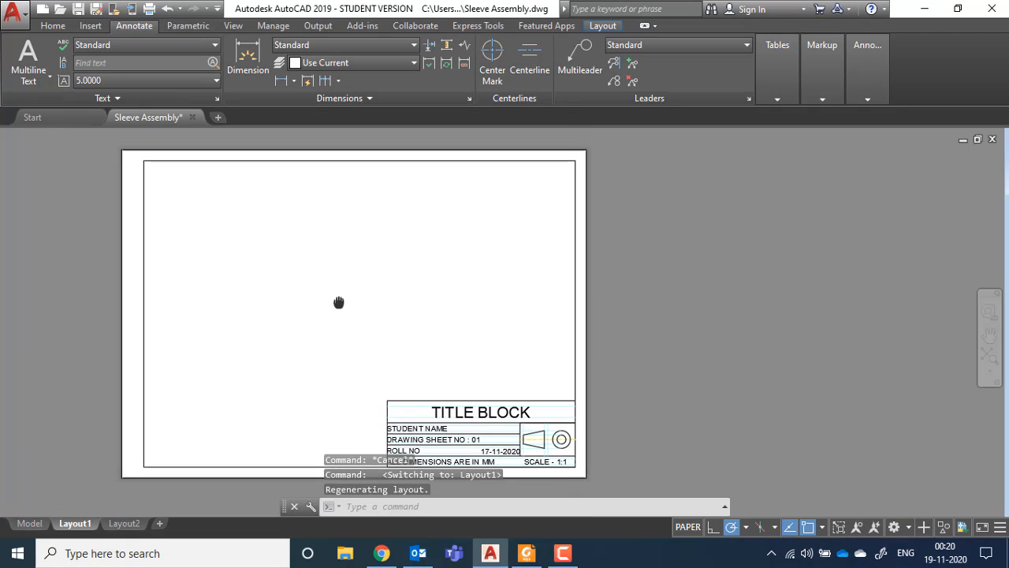
{"action": "left_click", "coordinate": [608, 26]}
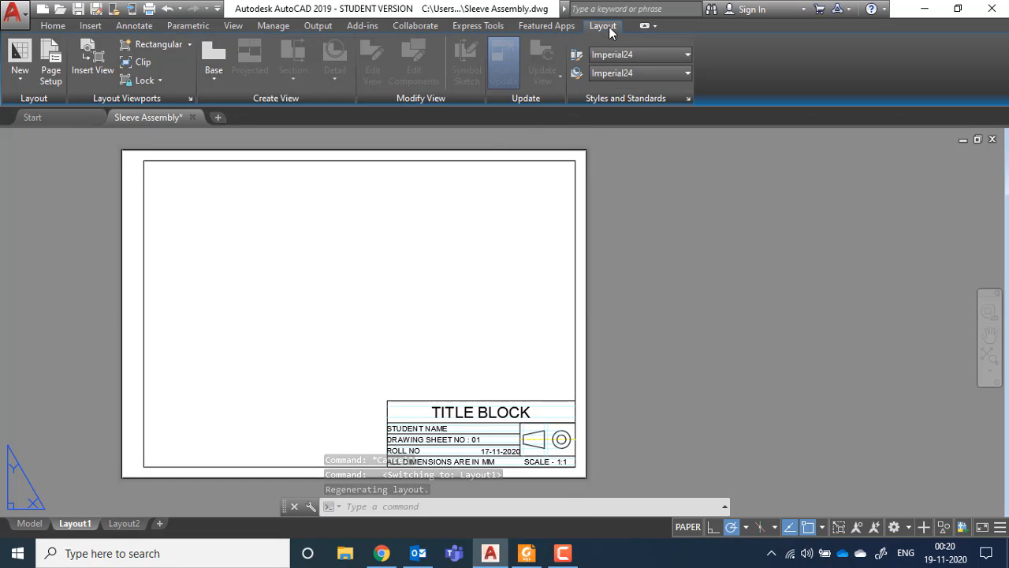
{"action": "left_click", "coordinate": [158, 44]}
{"action": "left_click", "coordinate": [144, 160]}
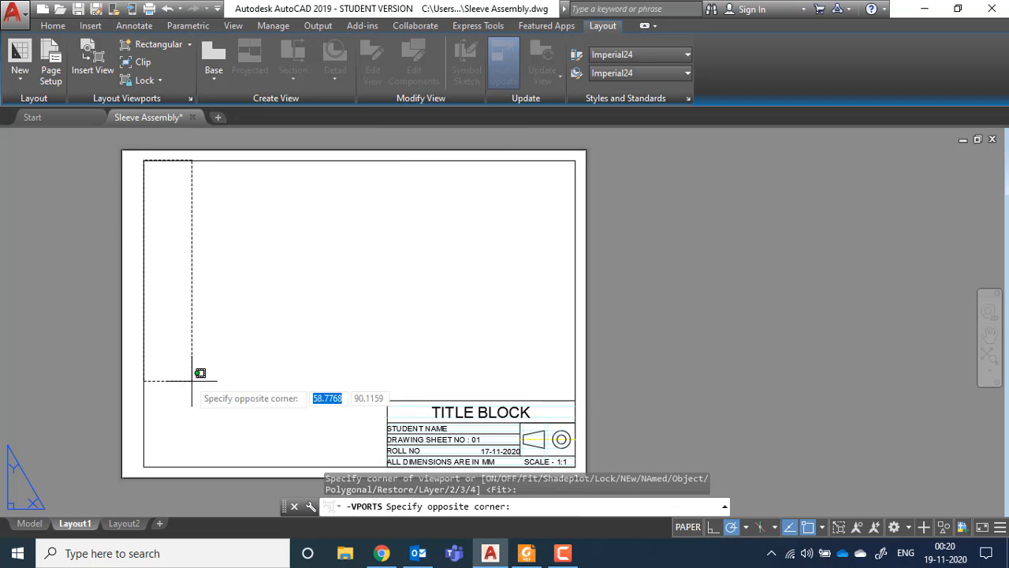
{"action": "left_click", "coordinate": [574, 381]}
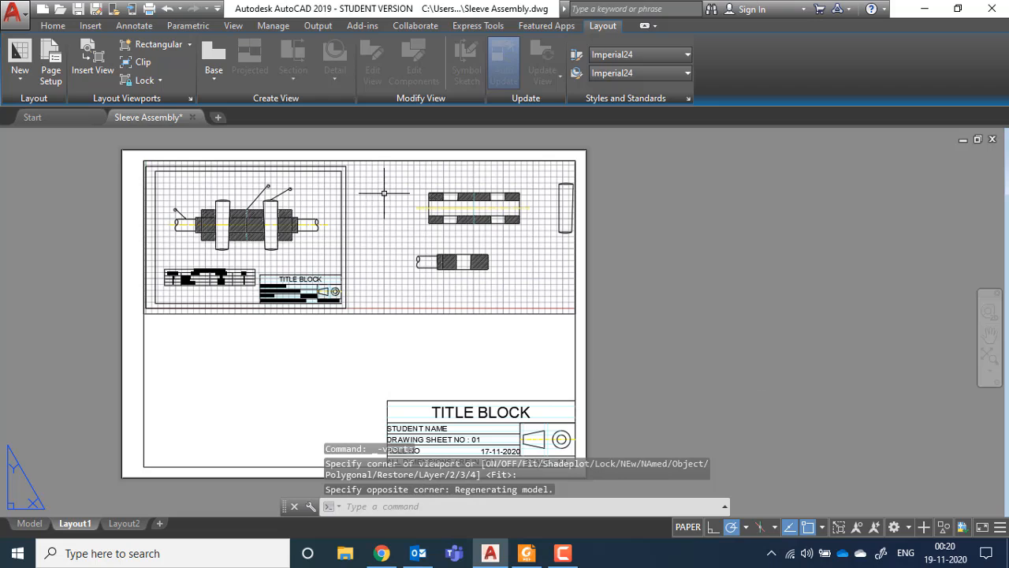
- Stretch the assembly viewport's lower edge down to just above the title block
{"action": "key", "text": "Escape"}
{"action": "left_click", "coordinate": [365, 319]}
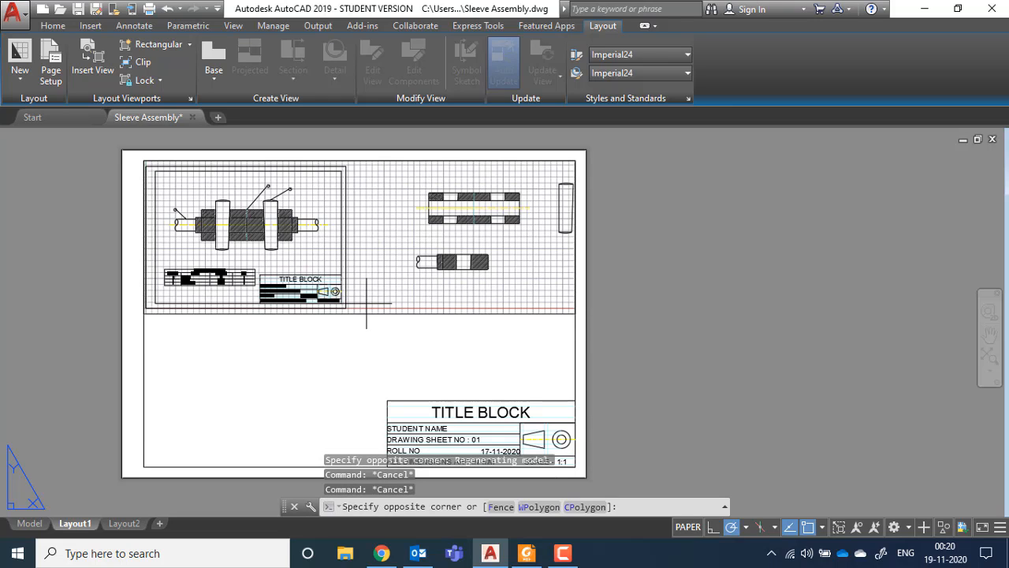
{"action": "key", "text": "Escape"}
{"action": "left_click", "coordinate": [365, 314]}
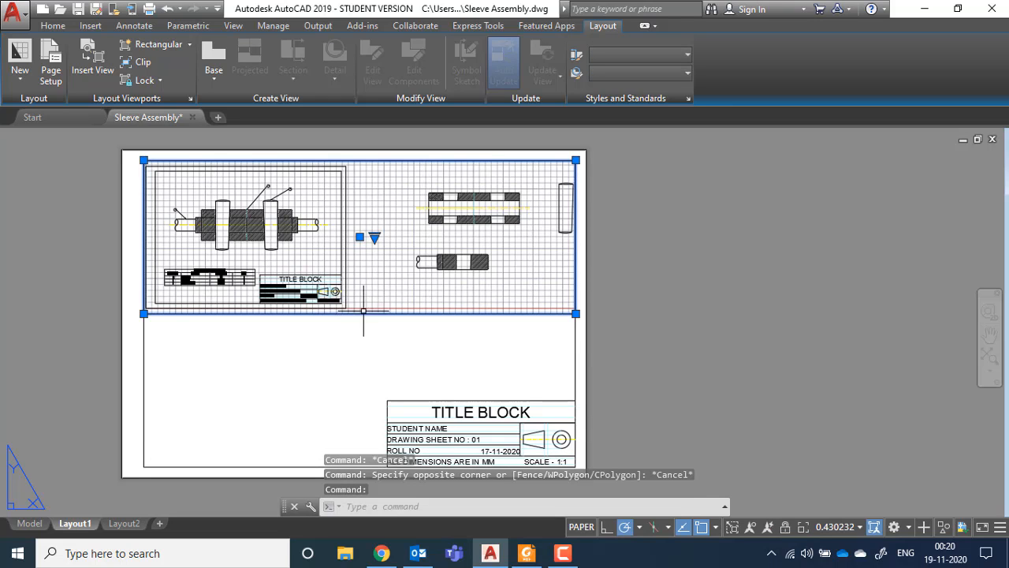
{"action": "left_click", "coordinate": [143, 313]}
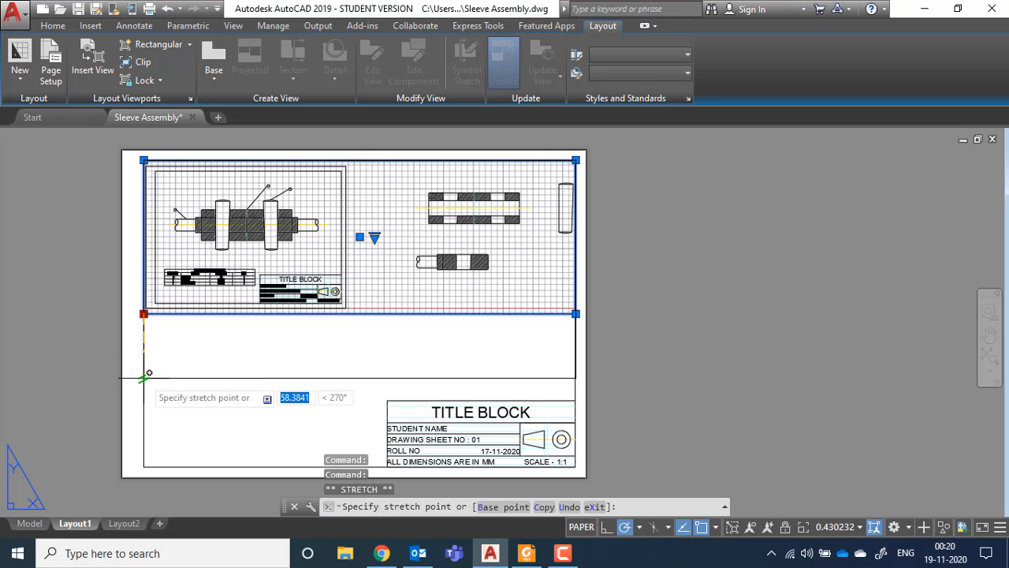
{"action": "left_click", "coordinate": [144, 385]}
{"action": "key", "text": "Escape"}
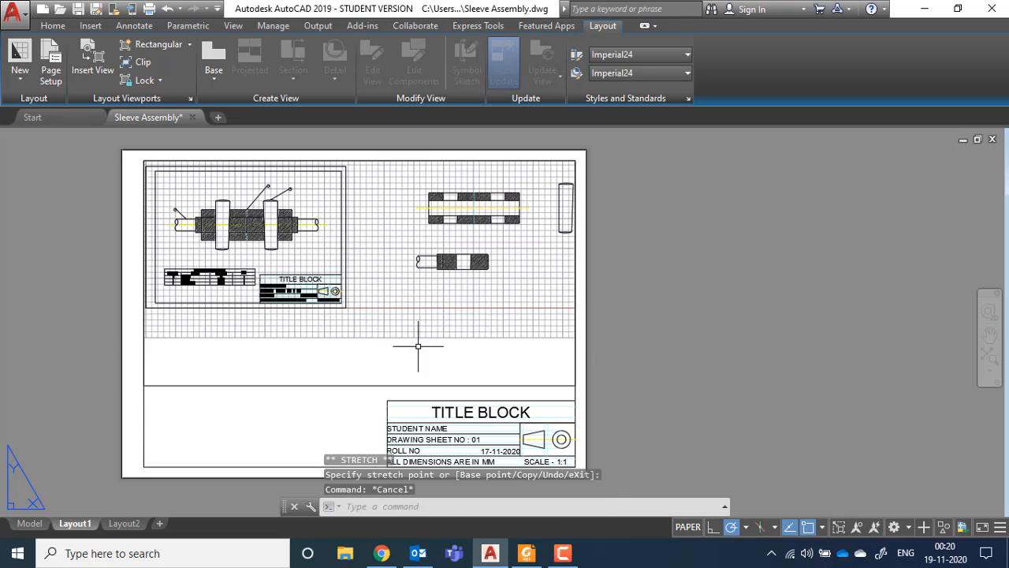
{"action": "left_click", "coordinate": [419, 346]}
{"action": "key", "text": "Escape"}
- Activate the viewport, enlarge and centre the sleeve assembly with its balloons inside it, and return to paper space
{"action": "scroll", "coordinate": [387, 280], "scroll_direction": "up", "scroll_amount": 2}
{"action": "scroll", "coordinate": [388, 279], "scroll_direction": "down", "scroll_amount": 4}
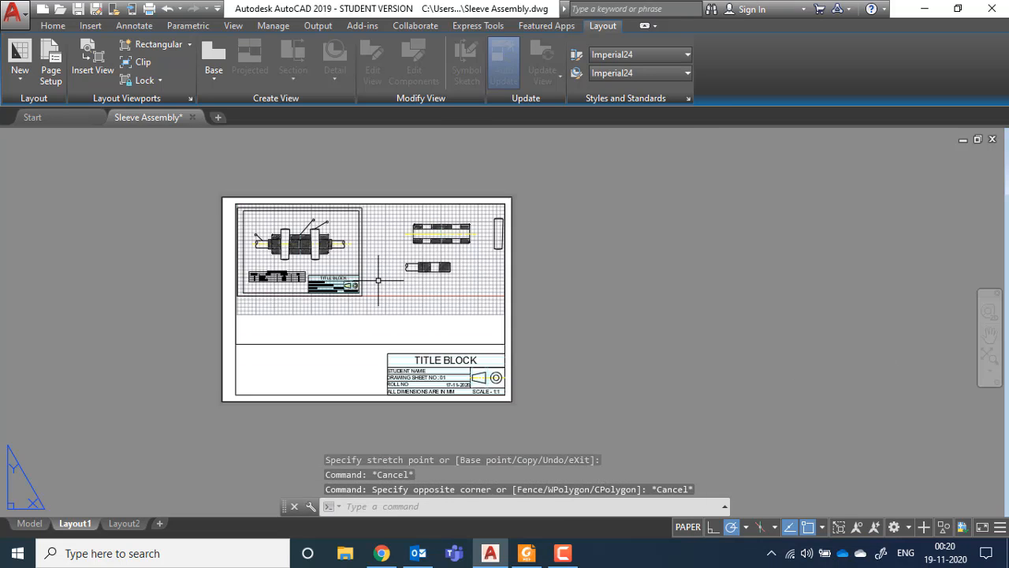
{"action": "double_click", "coordinate": [380, 280]}
{"action": "scroll", "coordinate": [351, 278], "scroll_direction": "up", "scroll_amount": 2}
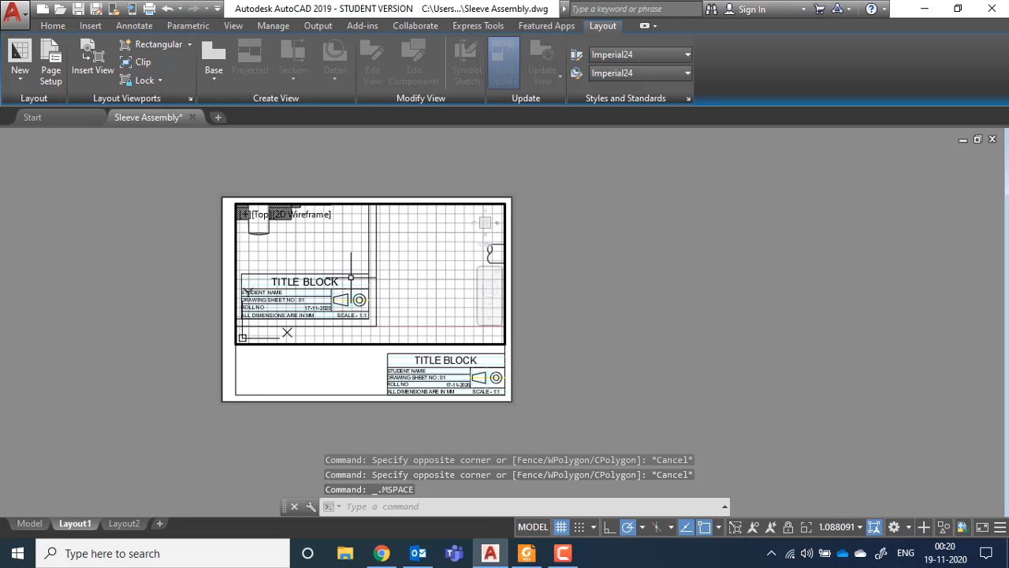
{"action": "middle_click_drag", "start_coordinate": [331, 248], "coordinate": [476, 336]}
{"action": "middle_click_drag", "start_coordinate": [375, 283], "coordinate": [385, 289]}
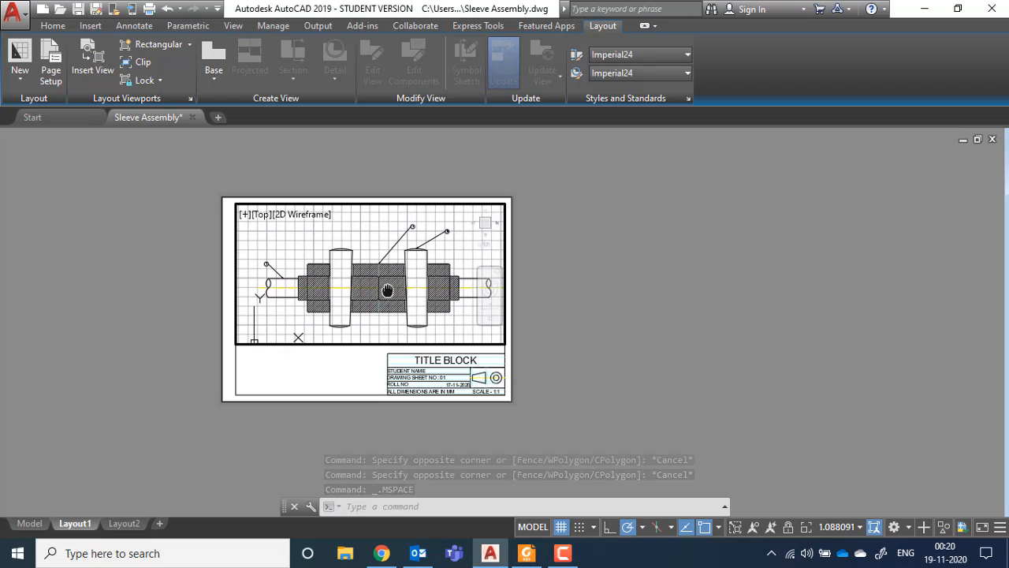
{"action": "scroll", "coordinate": [387, 291], "scroll_direction": "up", "scroll_amount": 2}
{"action": "scroll", "coordinate": [387, 291], "scroll_direction": "down", "scroll_amount": 2}
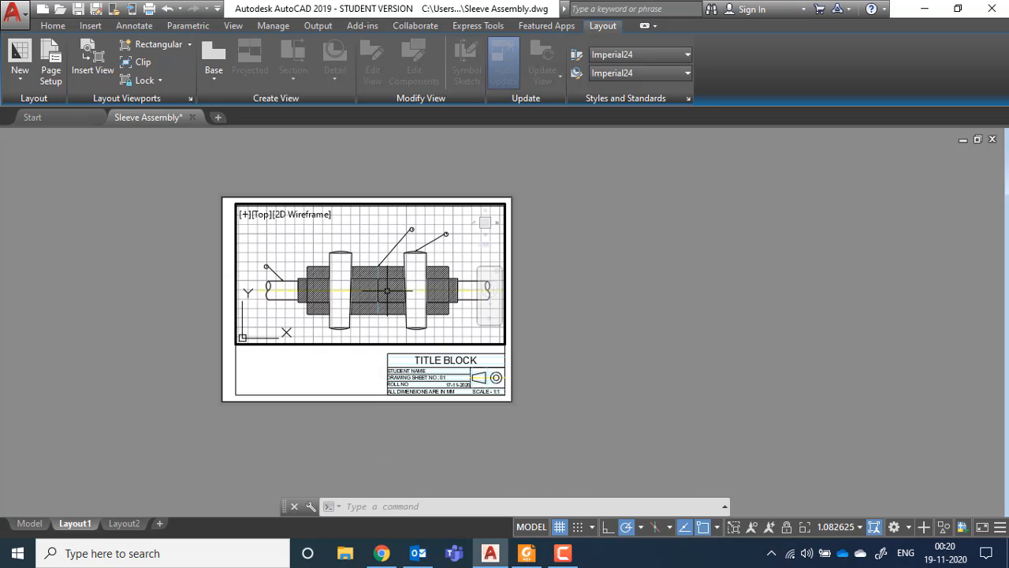
{"action": "middle_click_drag", "start_coordinate": [388, 291], "coordinate": [382, 291]}
{"action": "double_click", "coordinate": [367, 382]}
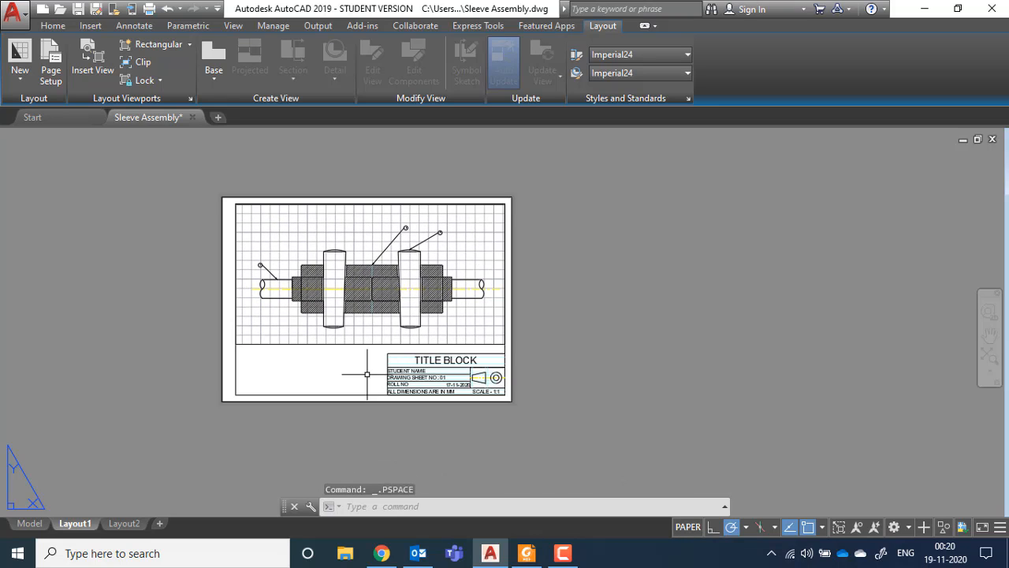
- Turn off the grid display inside the assembly viewport and return to paper space
{"action": "left_click", "coordinate": [471, 246]}
{"action": "double_click", "coordinate": [462, 256]}
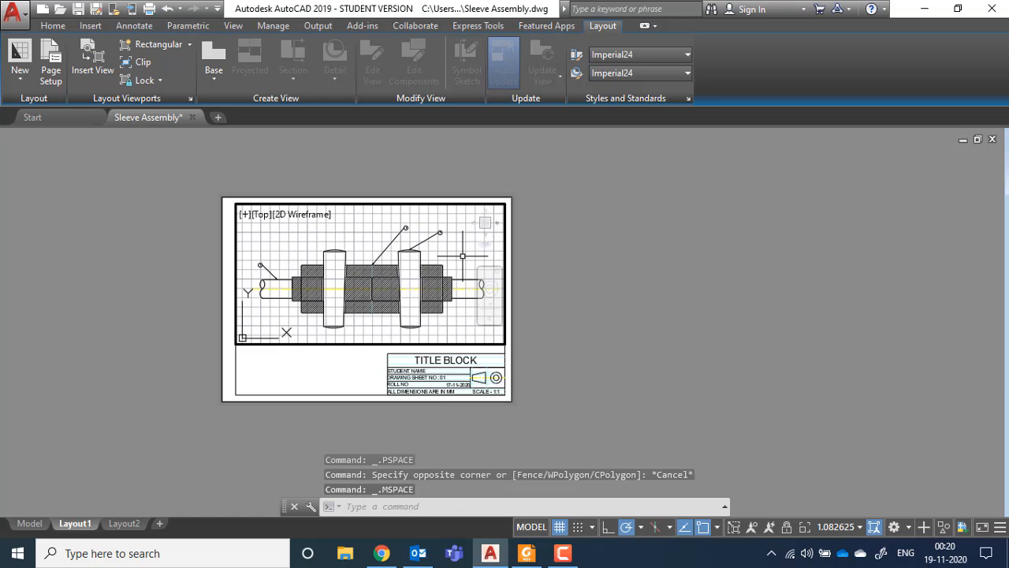
{"action": "left_click", "coordinate": [560, 527]}
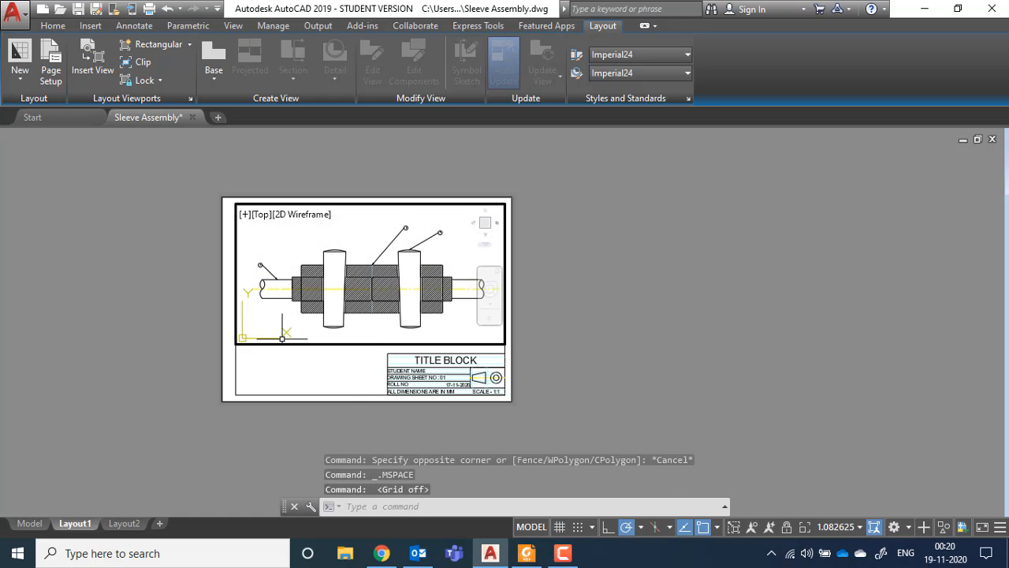
{"action": "key", "text": "Escape"}
{"action": "key", "text": "Escape"}
{"action": "double_click", "coordinate": [328, 370]}
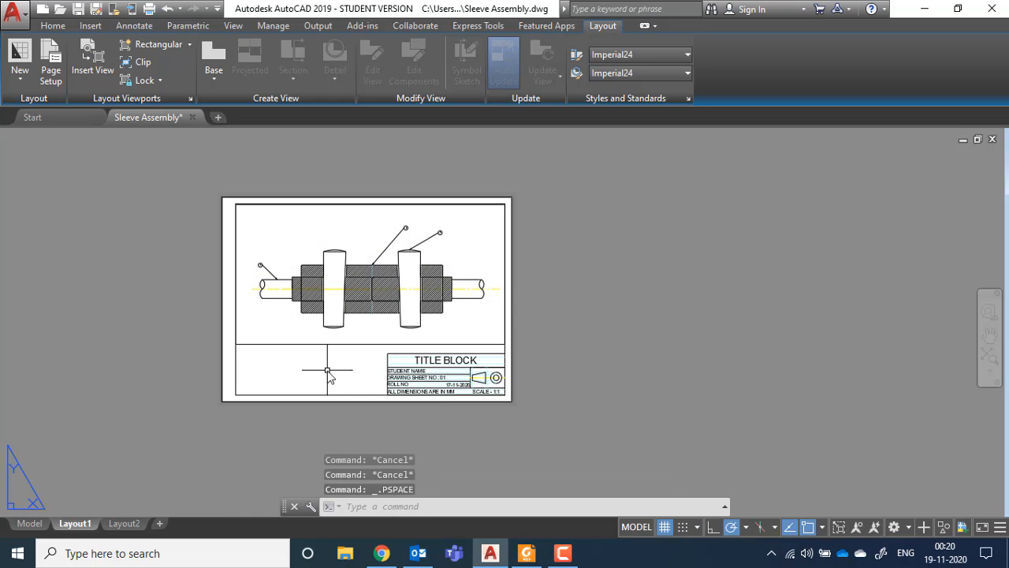
- Create a second rectangular viewport below the assembly viewport, filling the empty area of the frame beside the title block
{"action": "scroll", "coordinate": [441, 272], "scroll_direction": "up", "scroll_amount": 2}
{"action": "scroll", "coordinate": [437, 275], "scroll_direction": "up", "scroll_amount": 2}
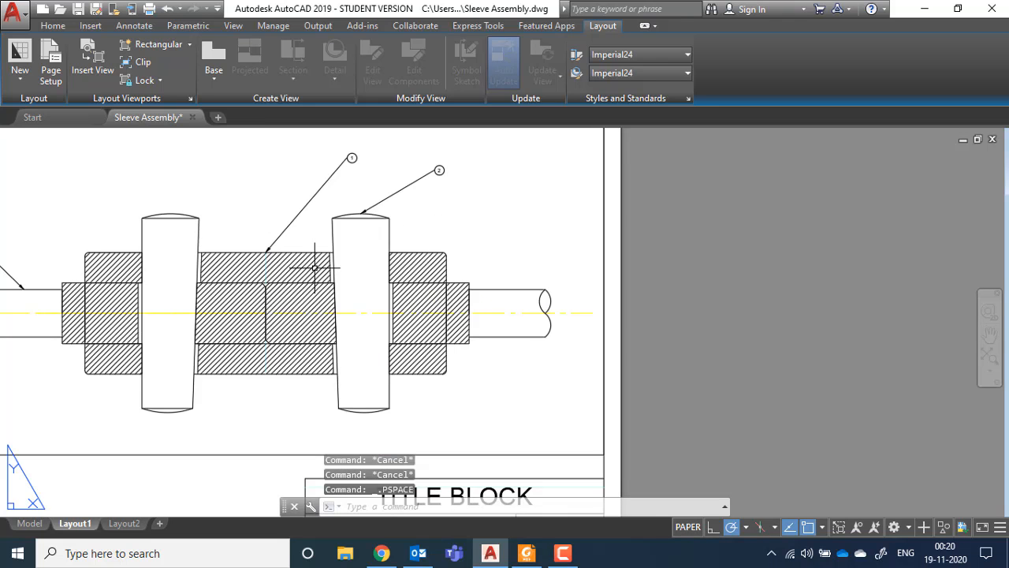
{"action": "middle_click_drag", "start_coordinate": [314, 268], "coordinate": [455, 260]}
{"action": "scroll", "coordinate": [429, 235], "scroll_direction": "down", "scroll_amount": 4}
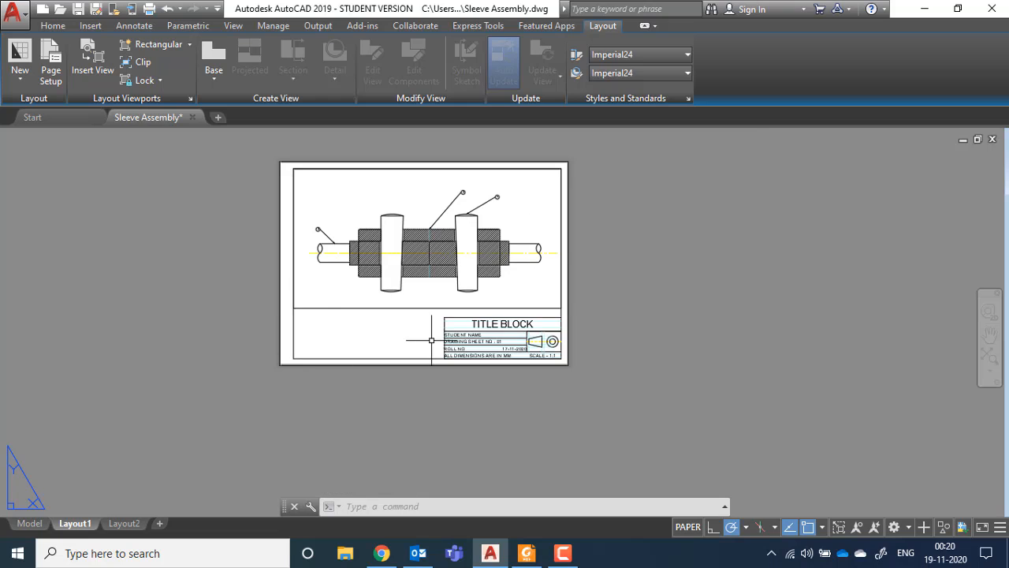
{"action": "left_click", "coordinate": [163, 46]}
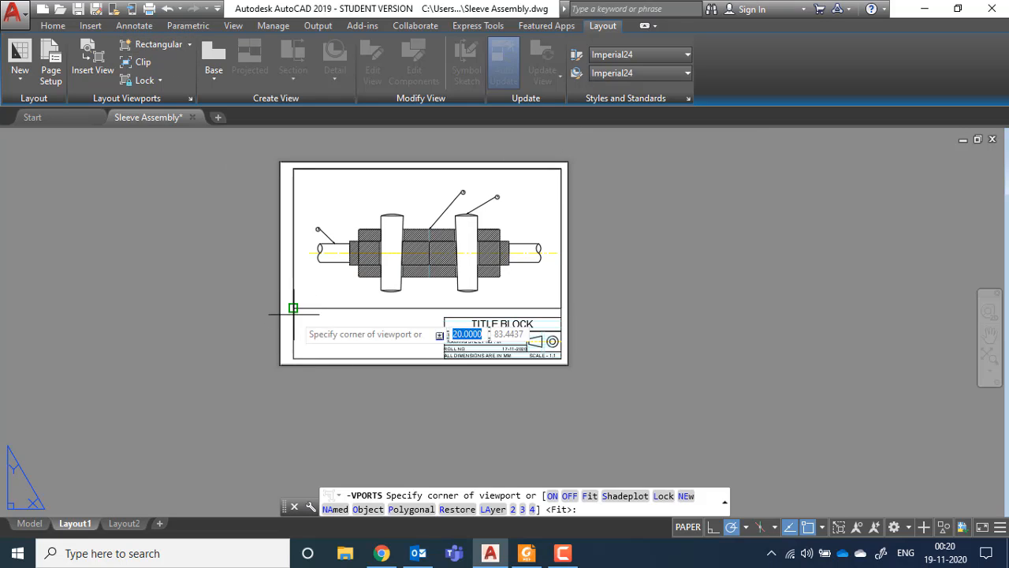
{"action": "left_click", "coordinate": [293, 307]}
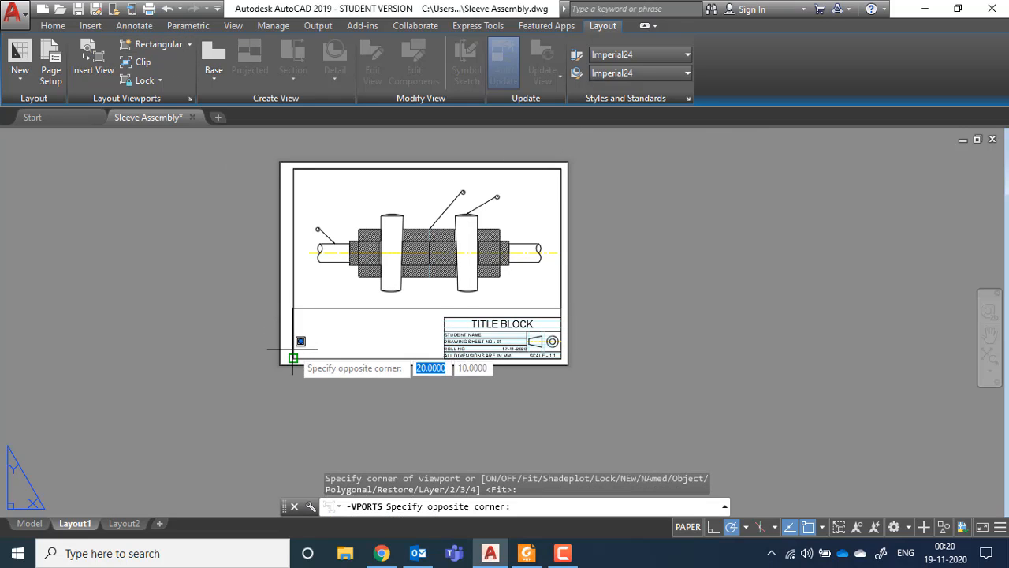
{"action": "left_click", "coordinate": [444, 356]}
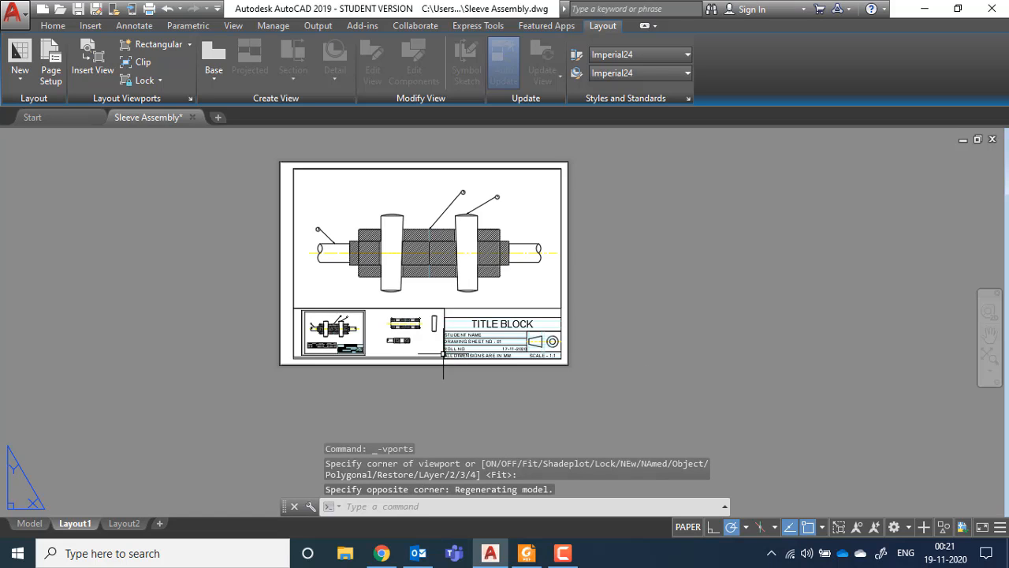
{"action": "key", "text": "Escape"}
{"action": "left_click", "coordinate": [374, 326]}
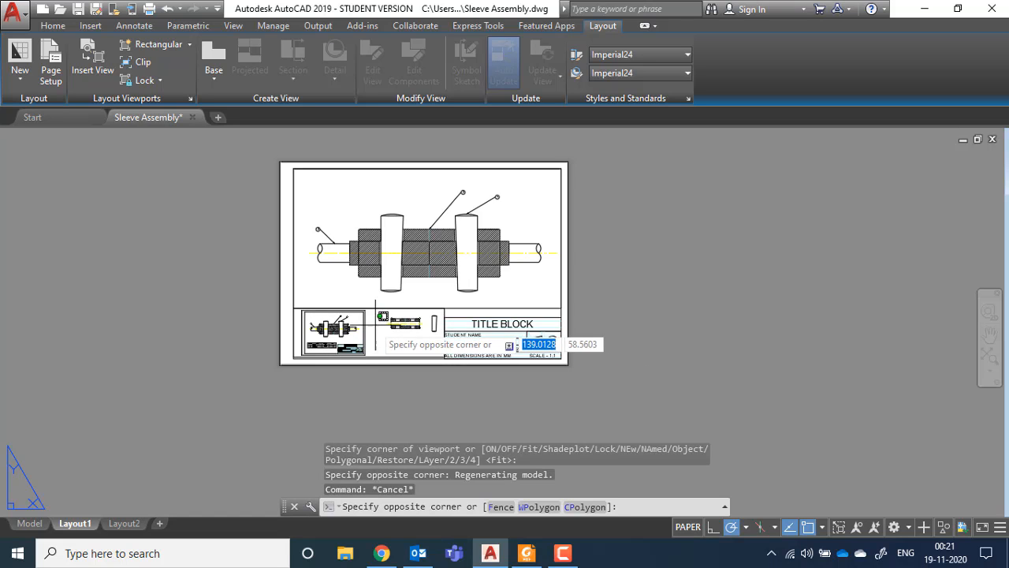
{"action": "double_click", "coordinate": [339, 328]}
{"action": "scroll", "coordinate": [339, 320], "scroll_direction": "up", "scroll_amount": 4}
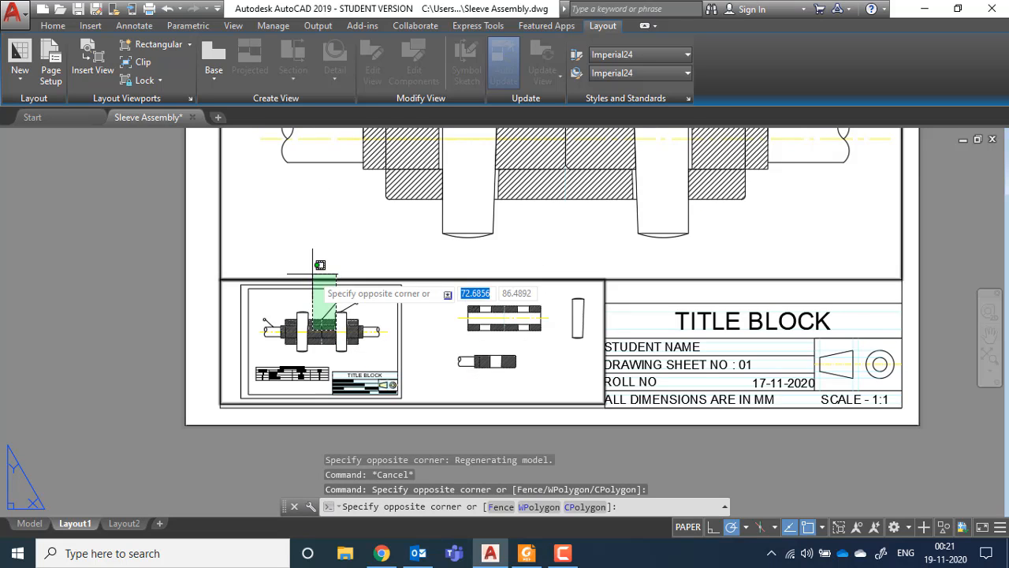
{"action": "key", "text": "Escape"}
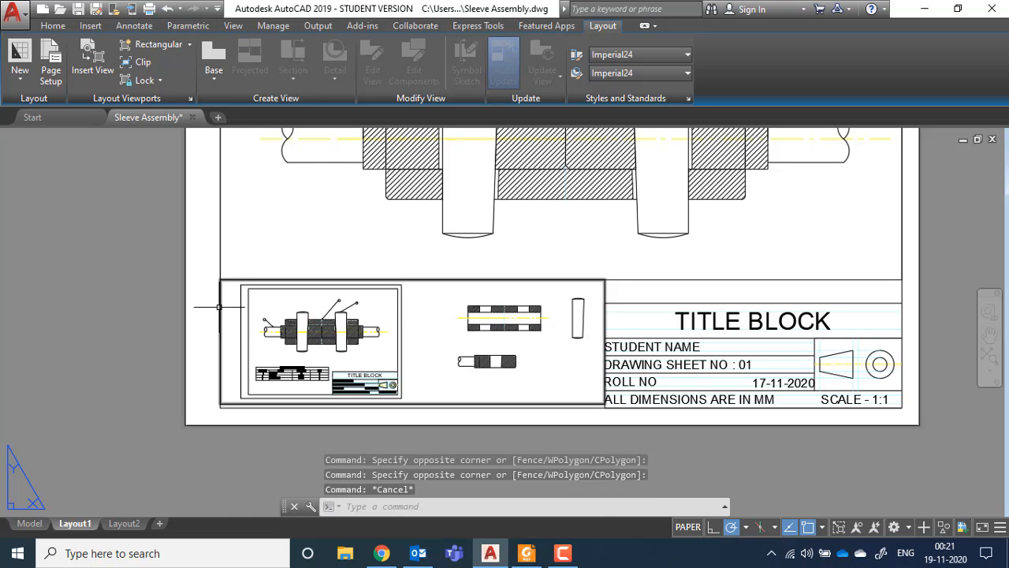
- Activate the small viewport, frame only the bill of materials table inside it, and return to paper space
{"action": "left_click", "coordinate": [221, 307]}
{"action": "left_click", "coordinate": [316, 316]}
{"action": "scroll", "coordinate": [334, 354], "scroll_direction": "up", "scroll_amount": 2}
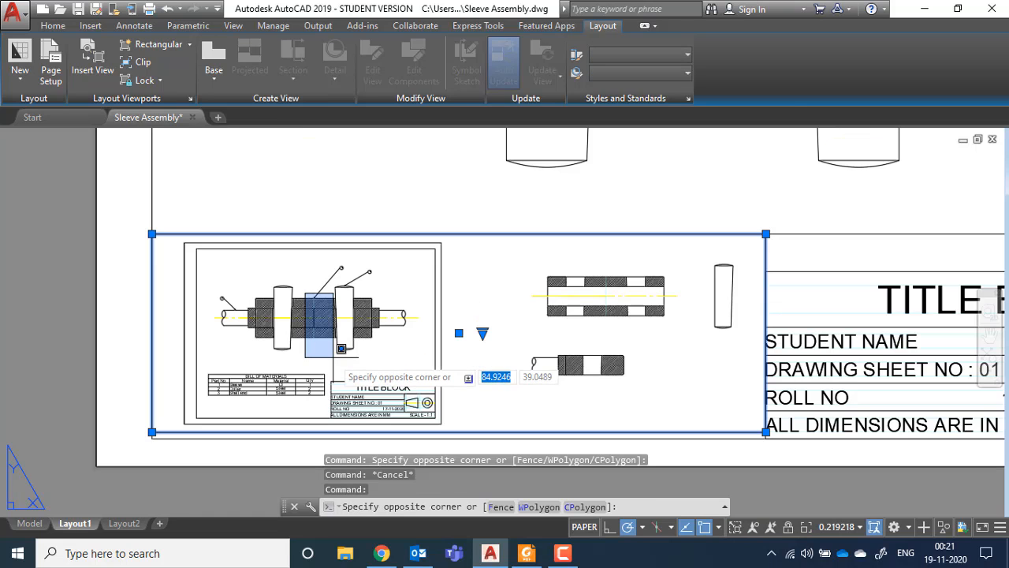
{"action": "double_click", "coordinate": [330, 354]}
{"action": "scroll", "coordinate": [182, 414], "scroll_direction": "up", "scroll_amount": 6}
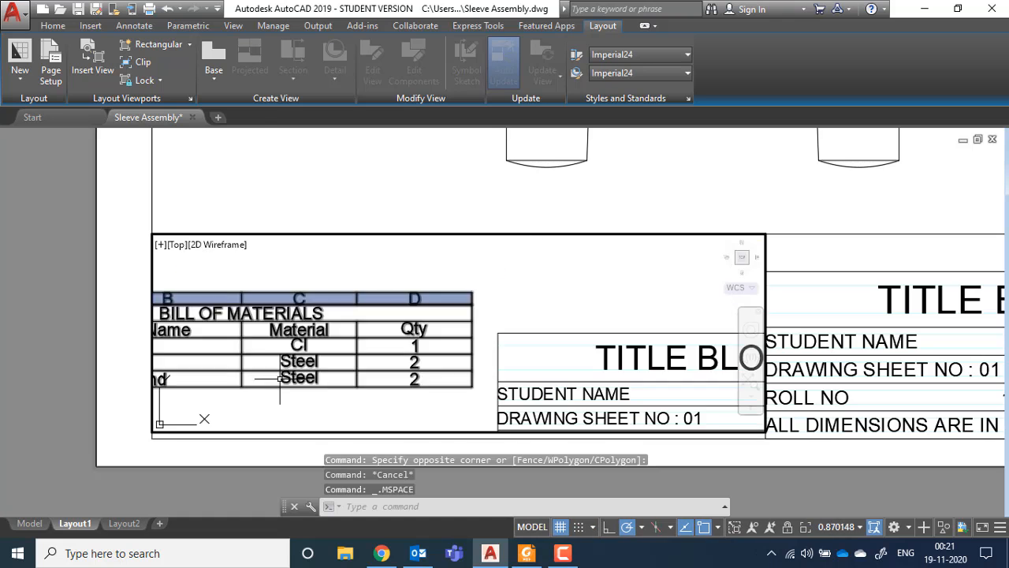
{"action": "middle_click_drag", "start_coordinate": [331, 418], "coordinate": [395, 407]}
{"action": "scroll", "coordinate": [544, 313], "scroll_direction": "up", "scroll_amount": 2}
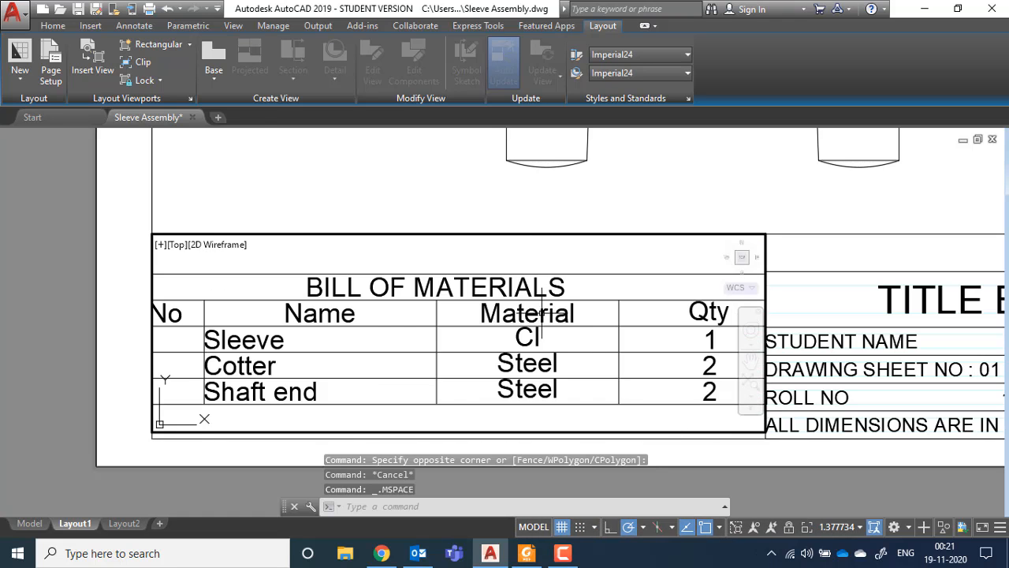
{"action": "scroll", "coordinate": [542, 313], "scroll_direction": "down", "scroll_amount": 2}
{"action": "middle_click_drag", "start_coordinate": [541, 313], "coordinate": [571, 320]}
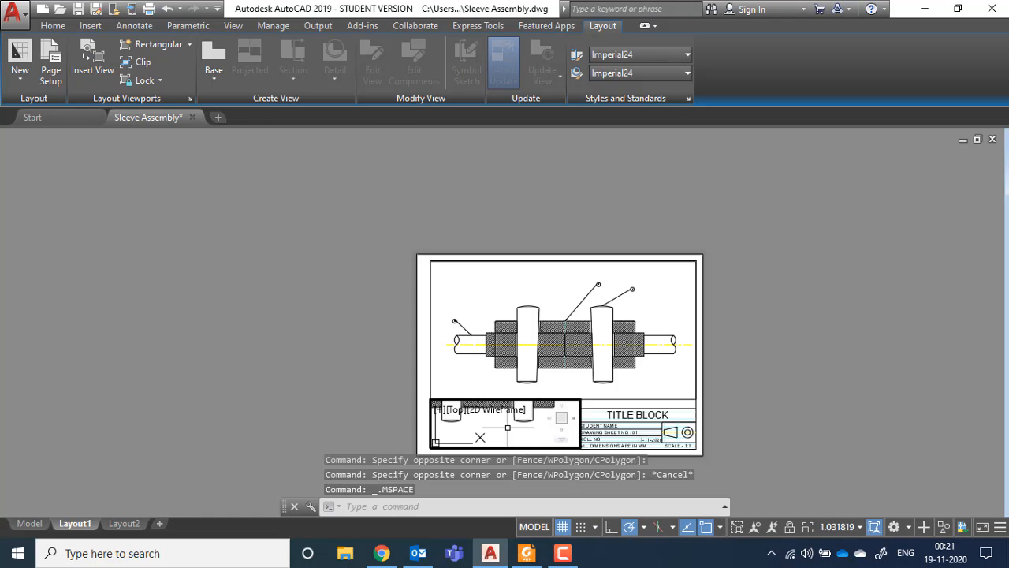
{"action": "middle_click_drag", "start_coordinate": [508, 427], "coordinate": [581, 396]}
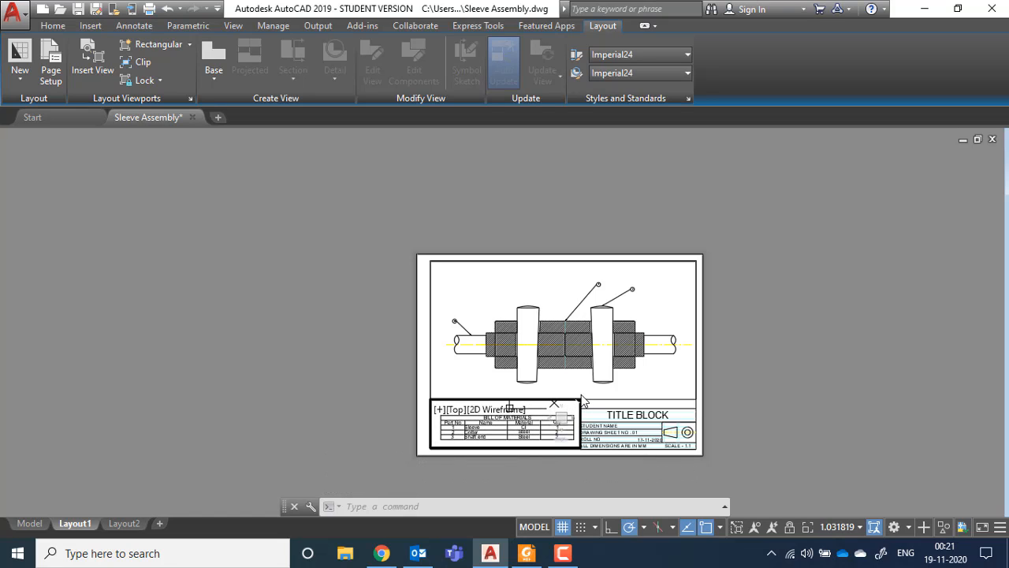
{"action": "left_click", "coordinate": [662, 382]}
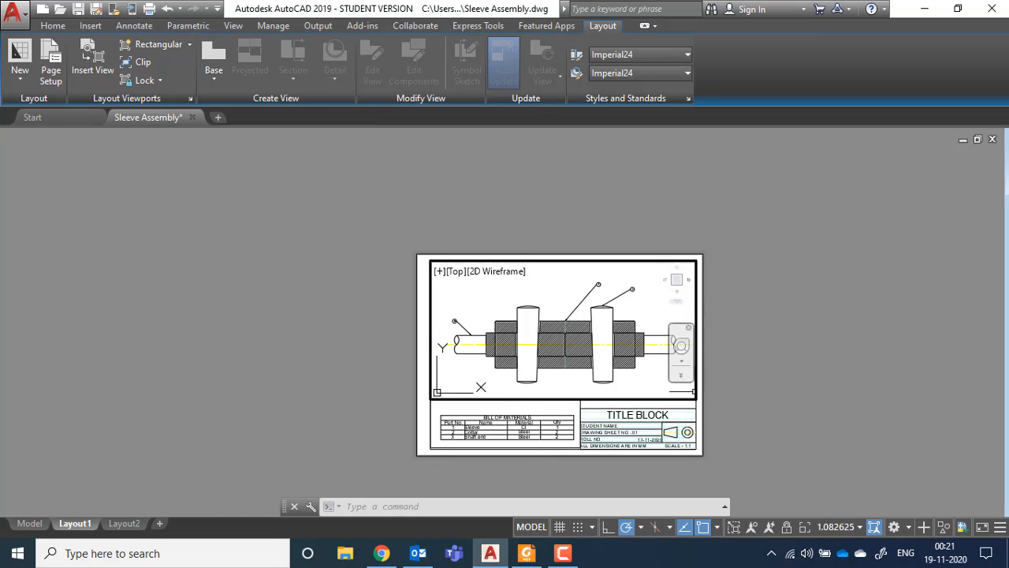
{"action": "double_click", "coordinate": [752, 418]}
- Replace the TITLE BLOCK heading in the title block with SLEEVE & COTTER JOINT
{"action": "scroll", "coordinate": [709, 454], "scroll_direction": "up", "scroll_amount": 4}
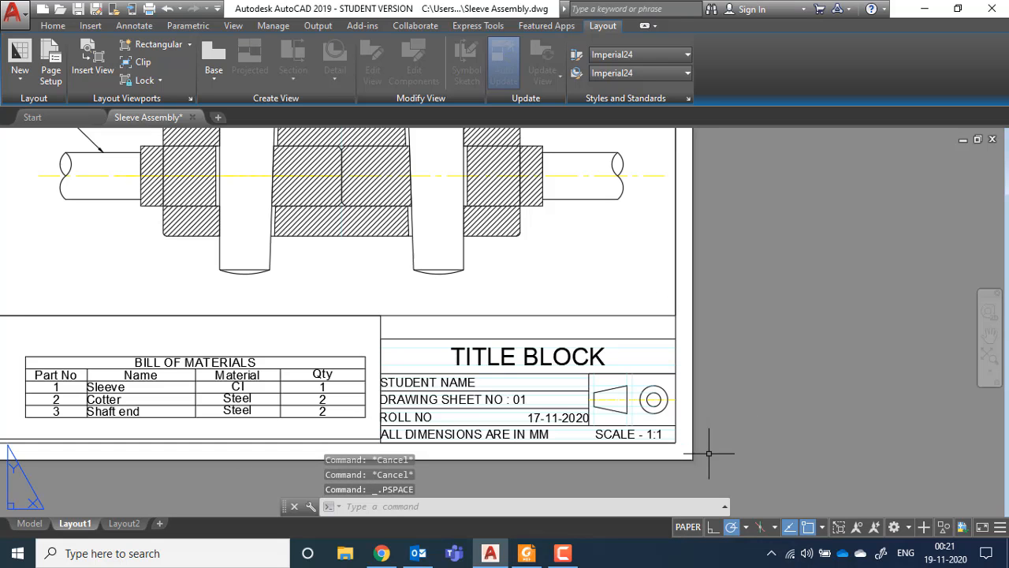
{"action": "scroll", "coordinate": [434, 357], "scroll_direction": "down", "scroll_amount": 2}
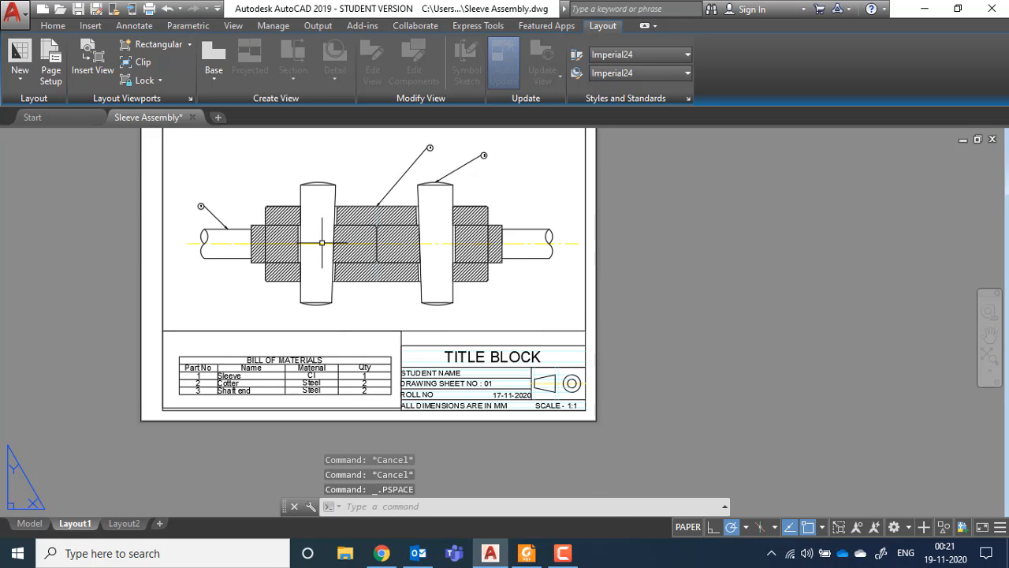
{"action": "middle_click_drag", "start_coordinate": [321, 243], "coordinate": [330, 279]}
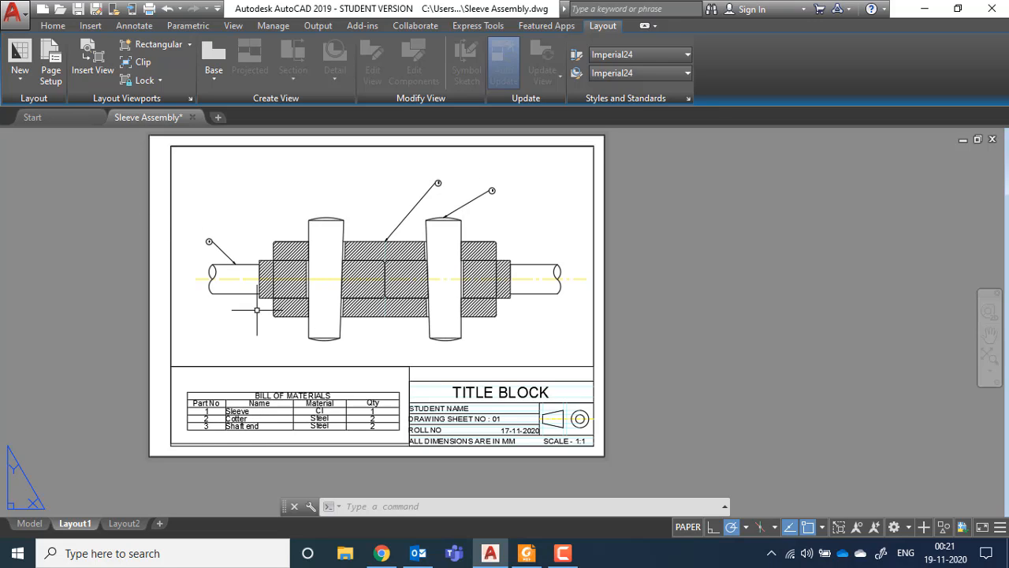
{"action": "left_click", "coordinate": [414, 378]}
{"action": "left_click", "coordinate": [556, 404]}
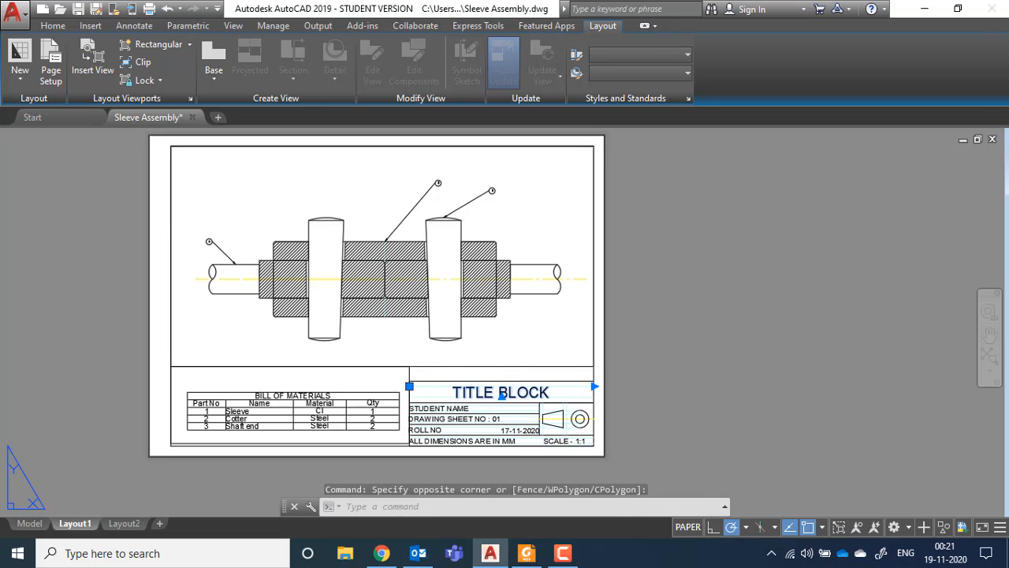
{"action": "double_click", "coordinate": [483, 393]}
{"action": "type", "text": "SLEEVE &"}
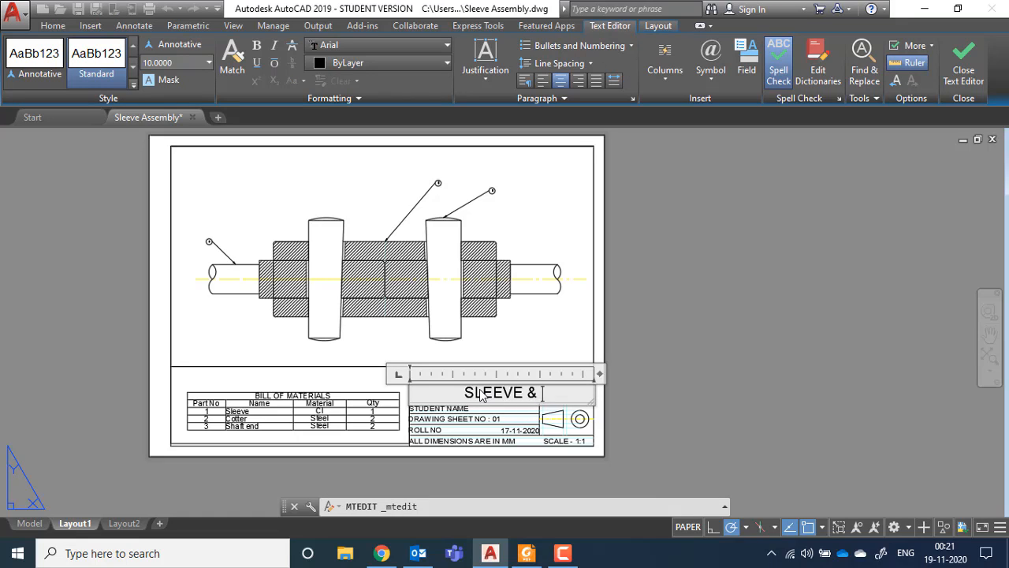
{"action": "type", "text": " cOTTer"}
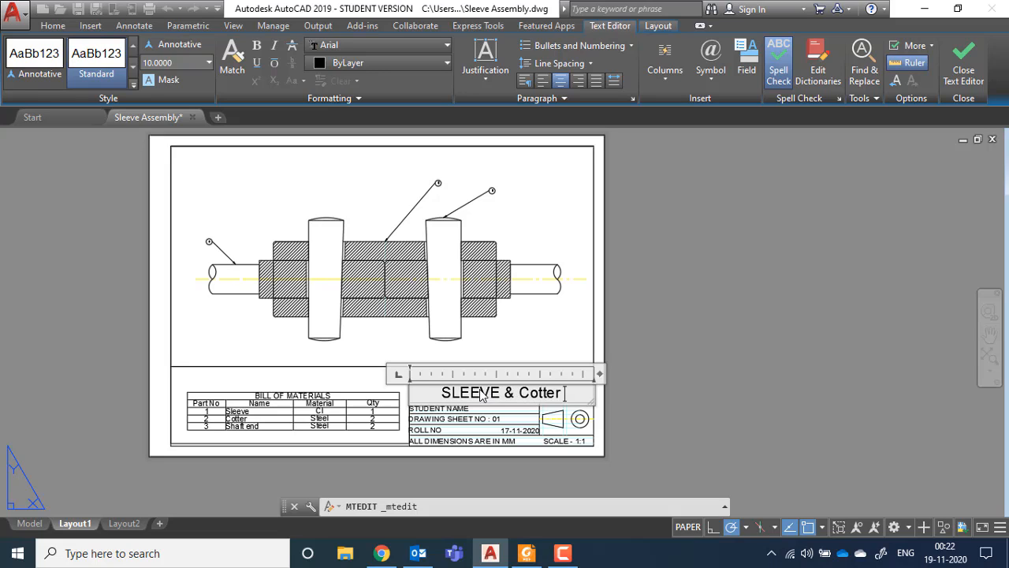
{"action": "key", "text": "BackSpace"}
{"action": "key", "text": "BackSpace"}
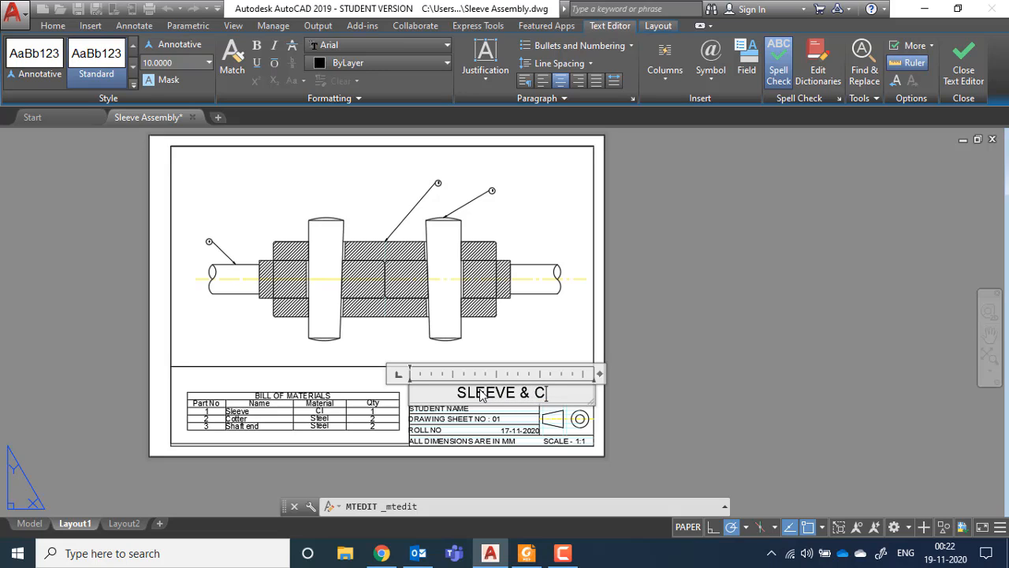
{"action": "type", "text": "OTTER"}
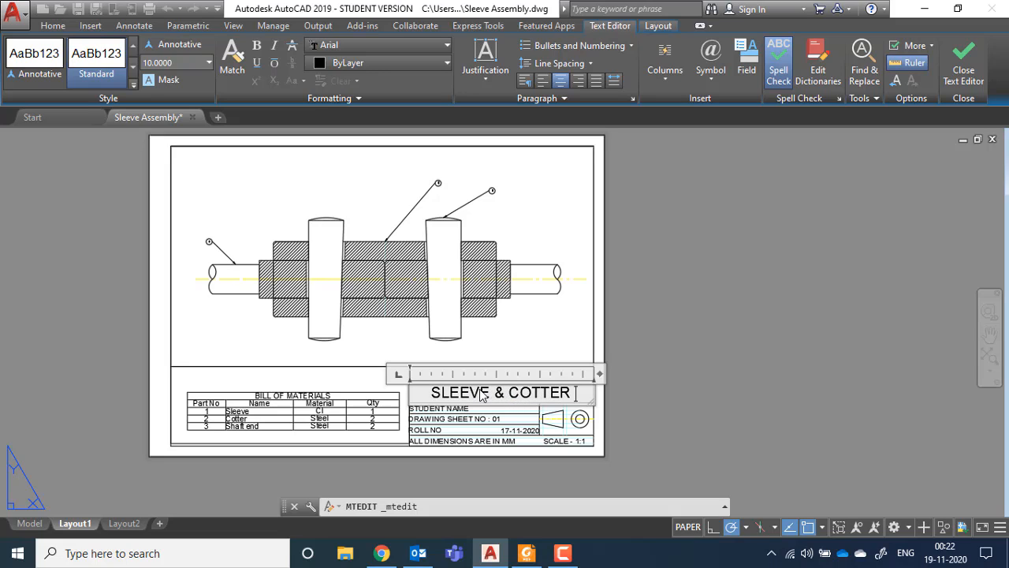
{"action": "type", "text": " JOINT"}
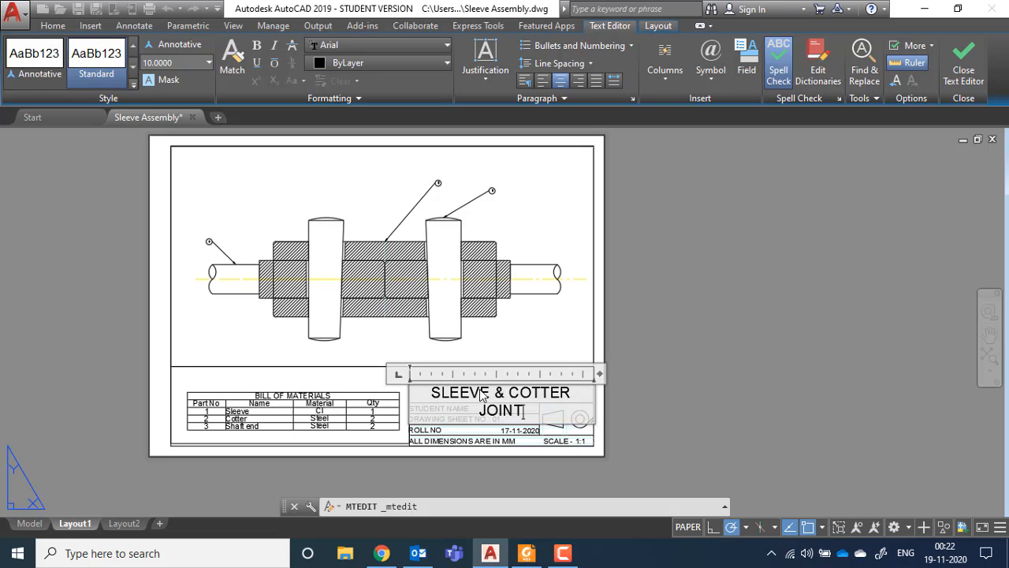
- Reduce the text height of the whole title block heading so it fits on a single line
{"action": "key", "text": "ctrl+a"}
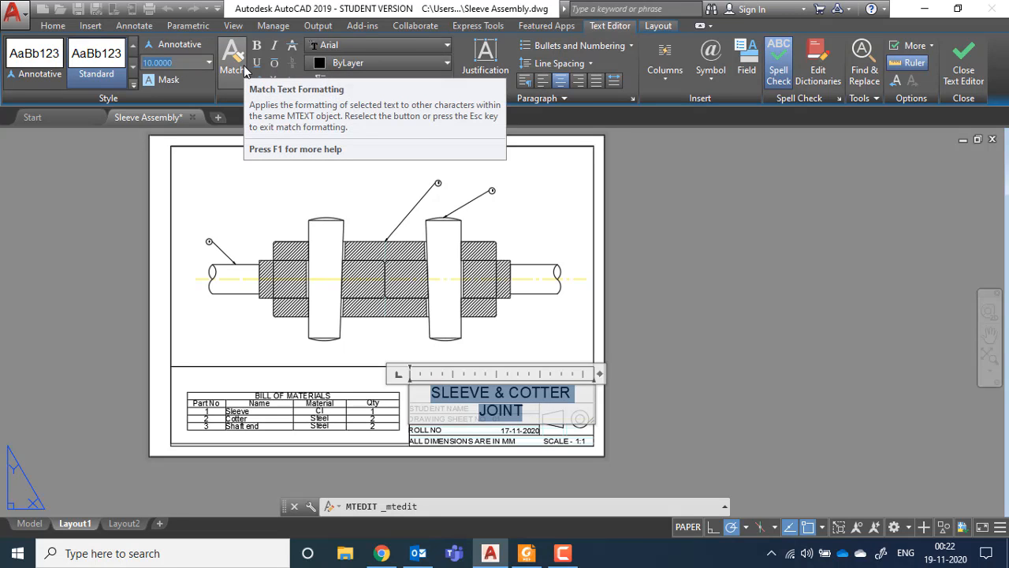
{"action": "left_click", "coordinate": [655, 342]}
{"action": "key", "text": "Escape"}
- Inspect the title block entries and the overall arrangement of the Layout1 sheet
{"action": "scroll", "coordinate": [493, 392], "scroll_direction": "up", "scroll_amount": 4}
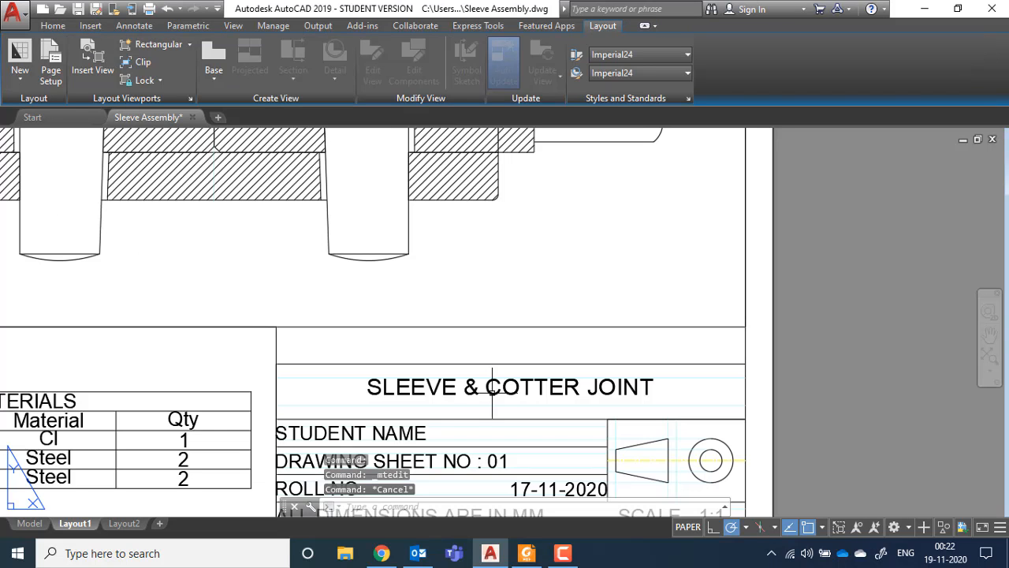
{"action": "scroll", "coordinate": [577, 383], "scroll_direction": "down", "scroll_amount": 3}
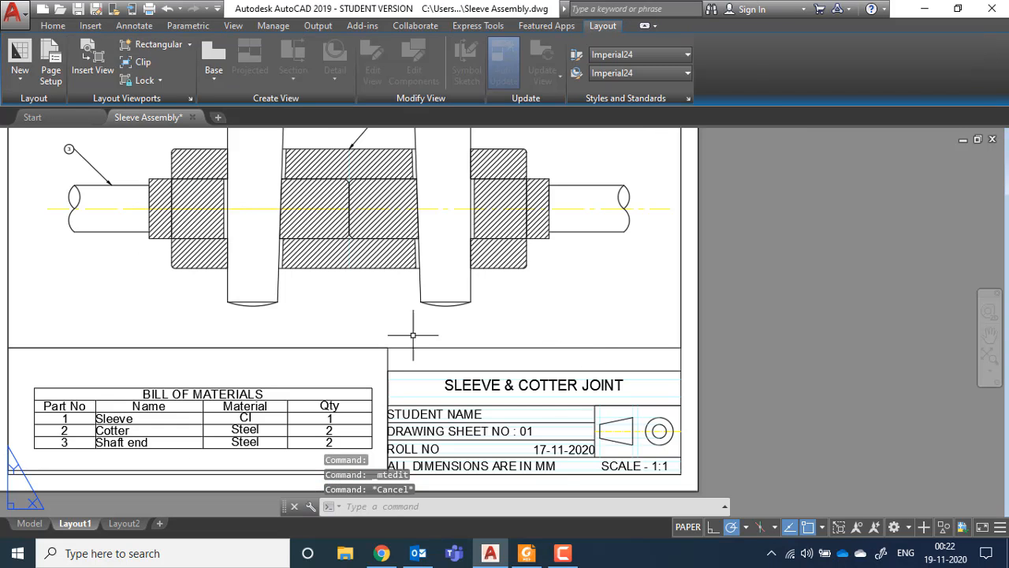
{"action": "scroll", "coordinate": [628, 297], "scroll_direction": "down", "scroll_amount": 1}
{"action": "scroll", "coordinate": [357, 324], "scroll_direction": "down", "scroll_amount": 3}
{"action": "scroll", "coordinate": [357, 324], "scroll_direction": "up", "scroll_amount": 2}
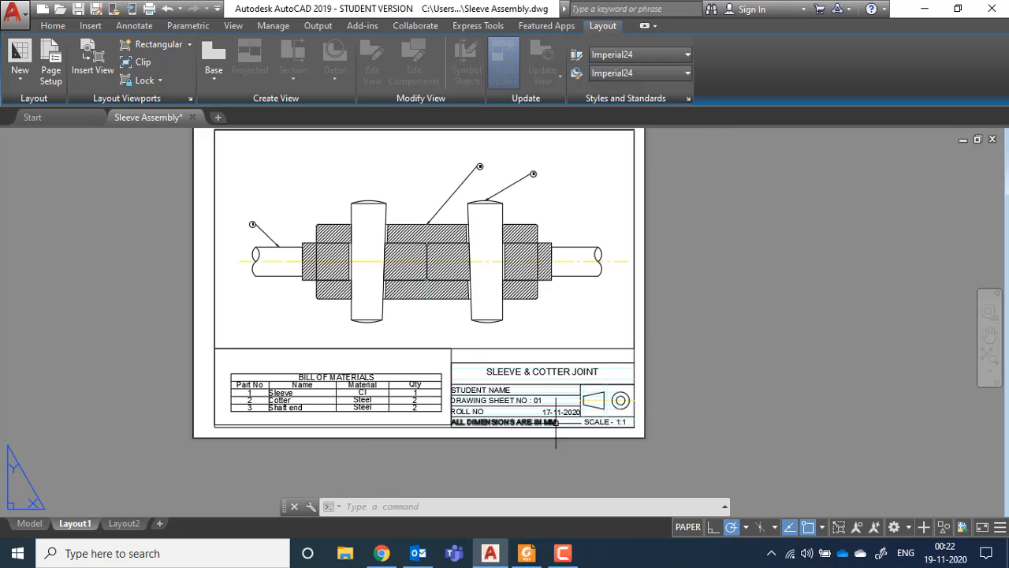
{"action": "scroll", "coordinate": [531, 423], "scroll_direction": "up", "scroll_amount": 4}
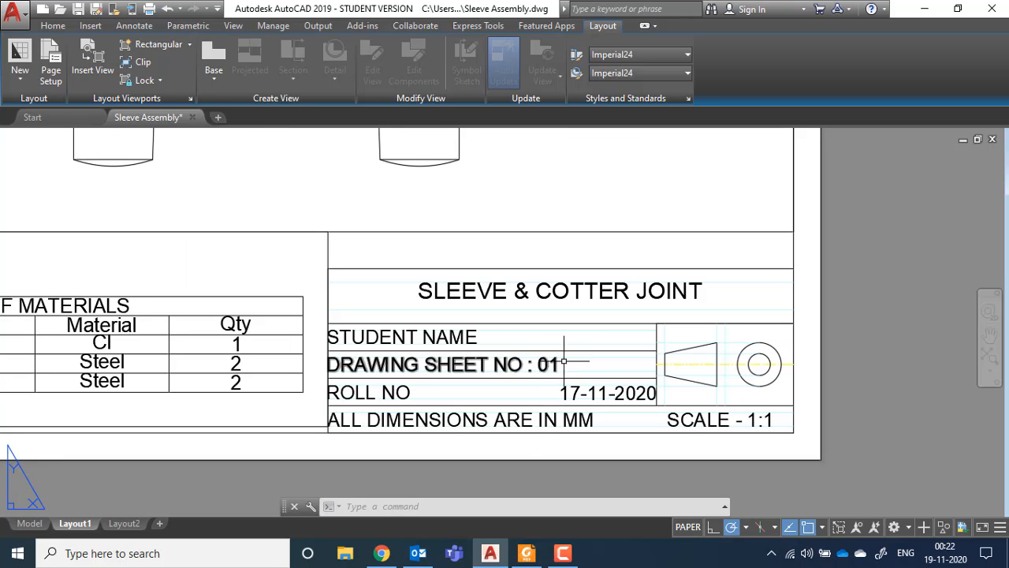
{"action": "scroll", "coordinate": [559, 334], "scroll_direction": "down", "scroll_amount": 4}
{"action": "middle_click_drag", "start_coordinate": [440, 198], "coordinate": [378, 264]}
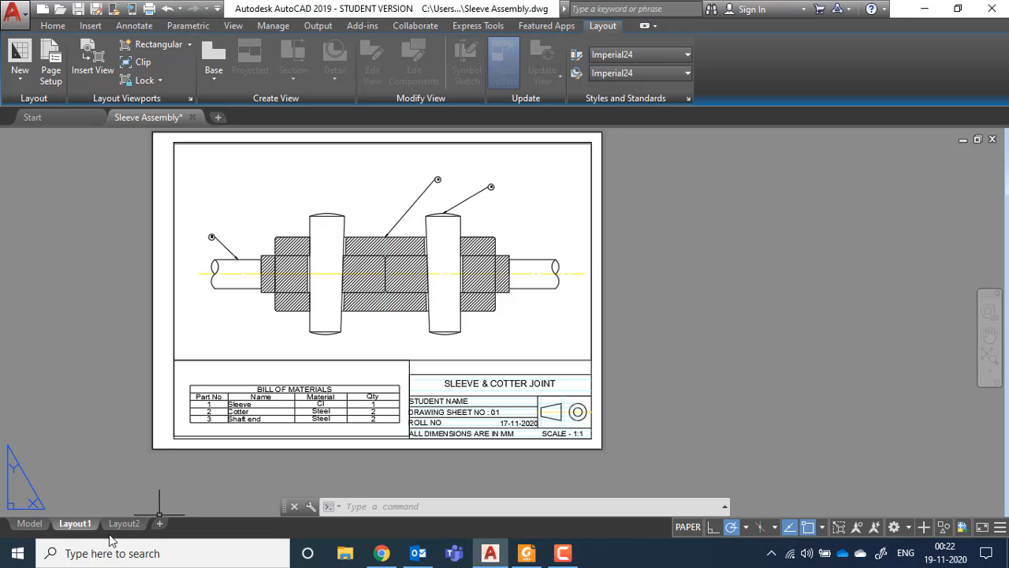
- Create a copy of Layout1 positioned before the original layout
{"action": "right_click", "coordinate": [81, 530]}
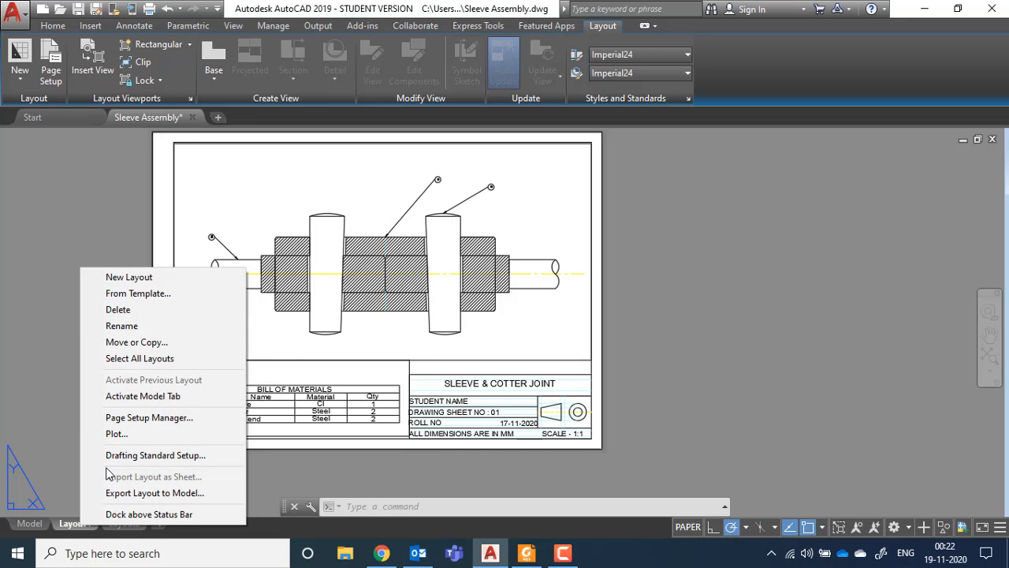
{"action": "left_click", "coordinate": [136, 342]}
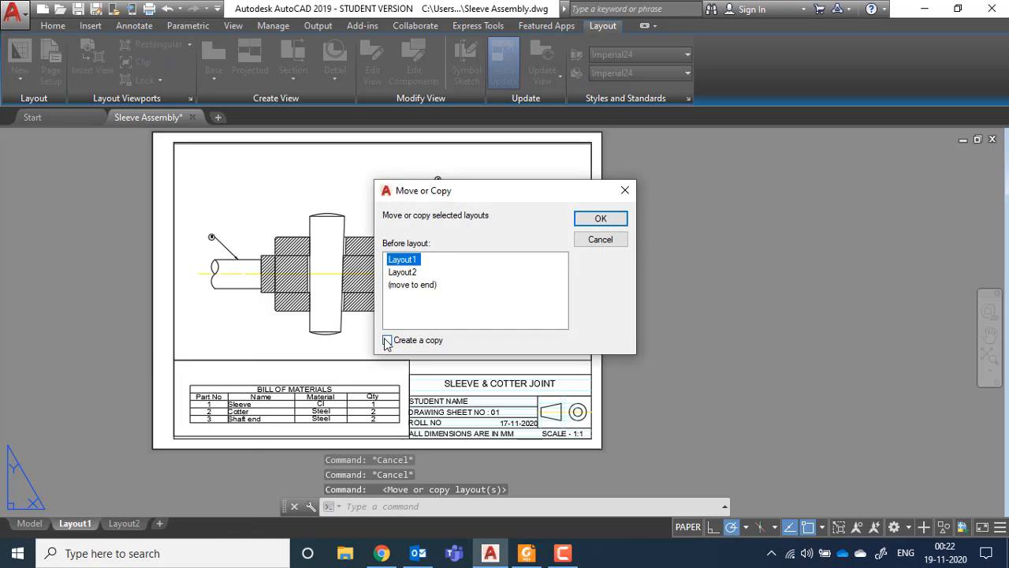
{"action": "left_click", "coordinate": [599, 220]}
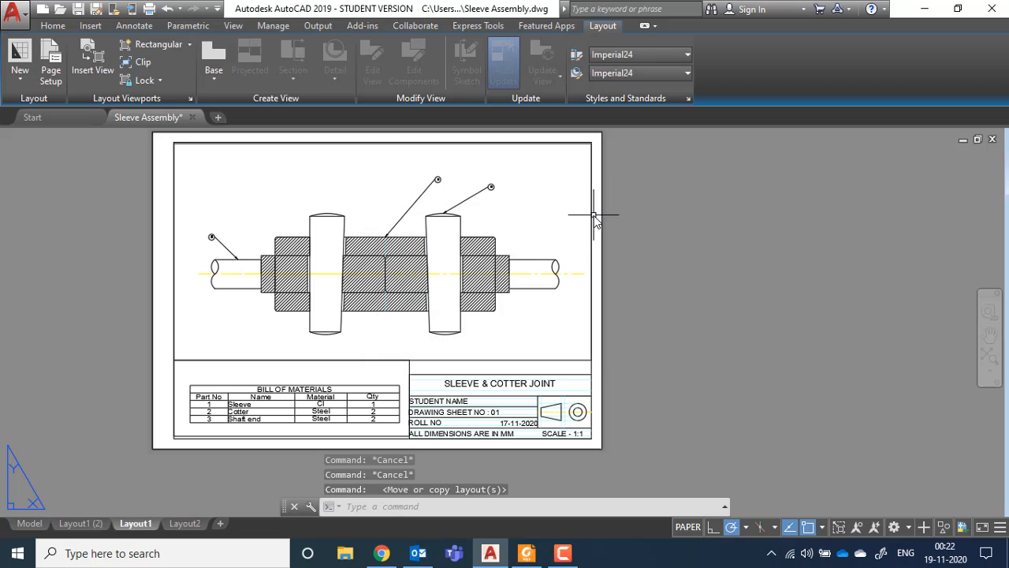
- Place the copied layout between Layout1 and Layout2 and rename it Layout2.1
{"action": "left_click_drag", "start_coordinate": [79, 524], "coordinate": [138, 536]}
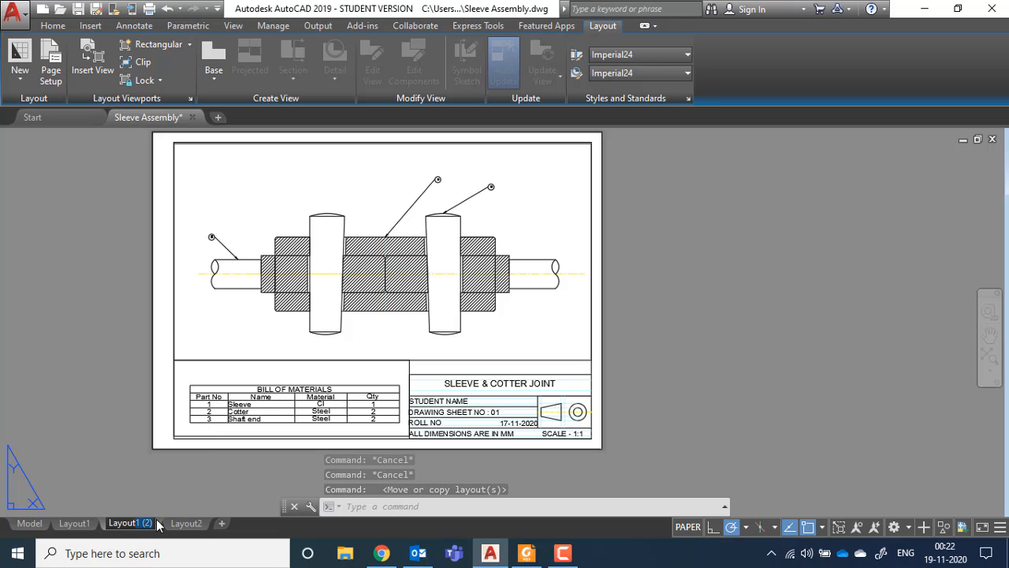
{"action": "type", "text": "Layout2"}
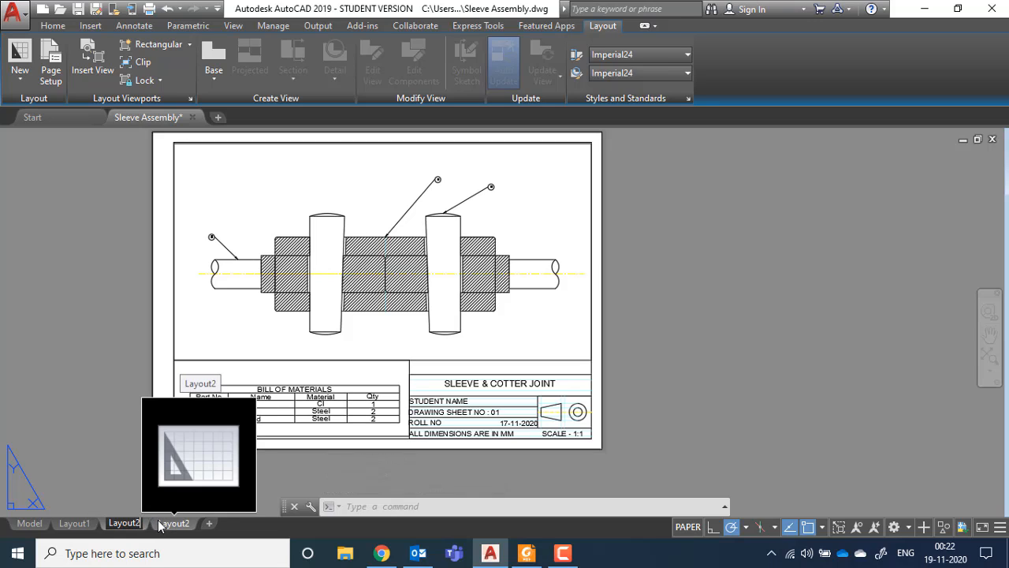
{"action": "type", "text": ".1"}
{"action": "key", "text": "Return"}
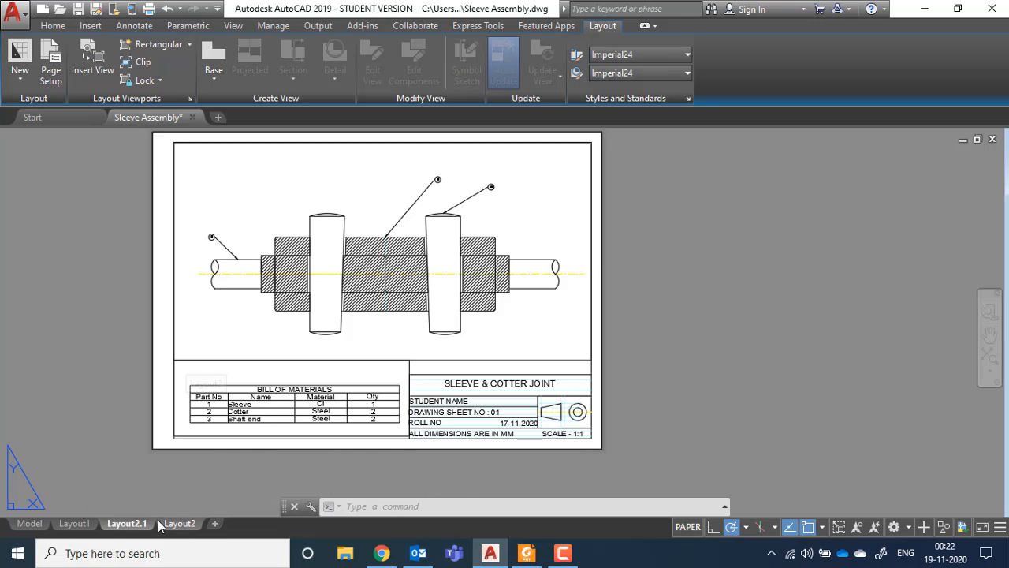
- Activate the large viewport on Layout2.1, frame the sectioned sleeve alone inside it, and return to paper space
{"action": "left_click", "coordinate": [291, 214]}
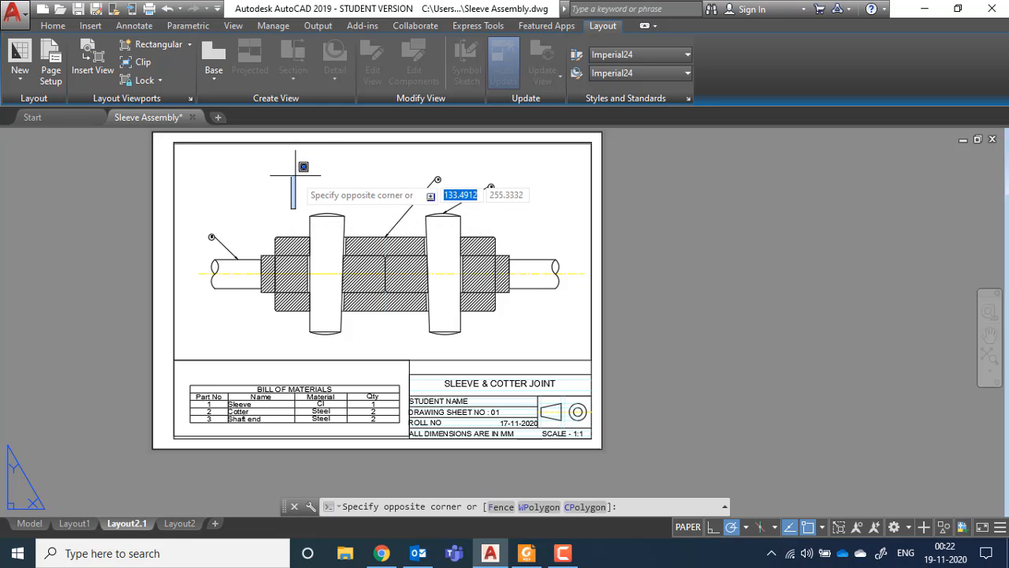
{"action": "key", "text": "Escape"}
{"action": "left_click", "coordinate": [302, 240]}
{"action": "double_click", "coordinate": [313, 245]}
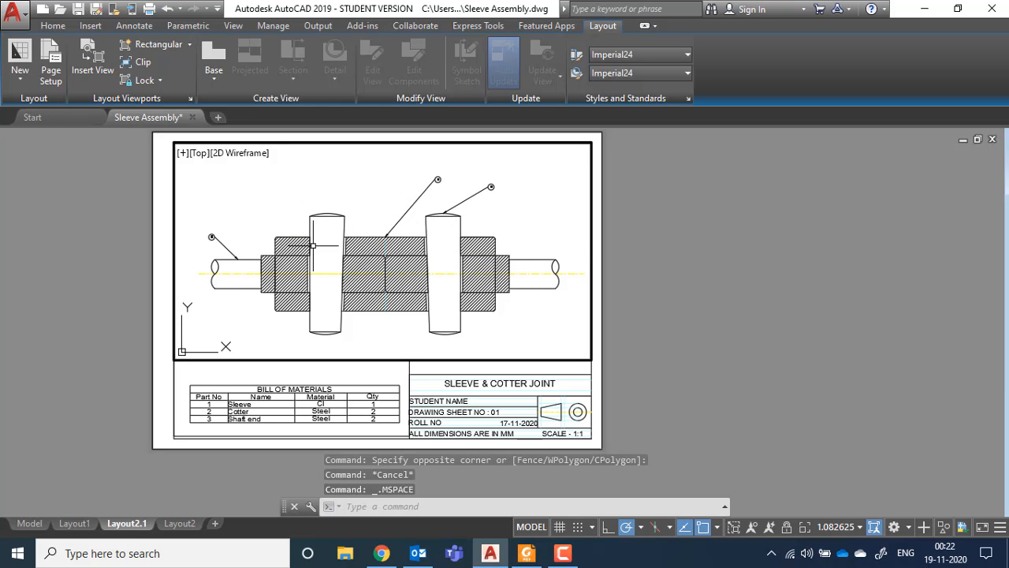
{"action": "scroll", "coordinate": [345, 252], "scroll_direction": "down", "scroll_amount": 6}
{"action": "mouse_move", "coordinate": [345, 252]}
{"action": "middle_mouse_down"}
{"action": "mouse_move", "coordinate": [379, 252]}
{"action": "mouse_move", "coordinate": [238, 257]}
{"action": "mouse_move", "coordinate": [327, 257]}
{"action": "mouse_move", "coordinate": [444, 230]}
{"action": "middle_mouse_up"}
{"action": "scroll", "coordinate": [351, 231], "scroll_direction": "up", "scroll_amount": 2}
{"action": "scroll", "coordinate": [322, 258], "scroll_direction": "up", "scroll_amount": 1}
{"action": "scroll", "coordinate": [405, 234], "scroll_direction": "up", "scroll_amount": 2}
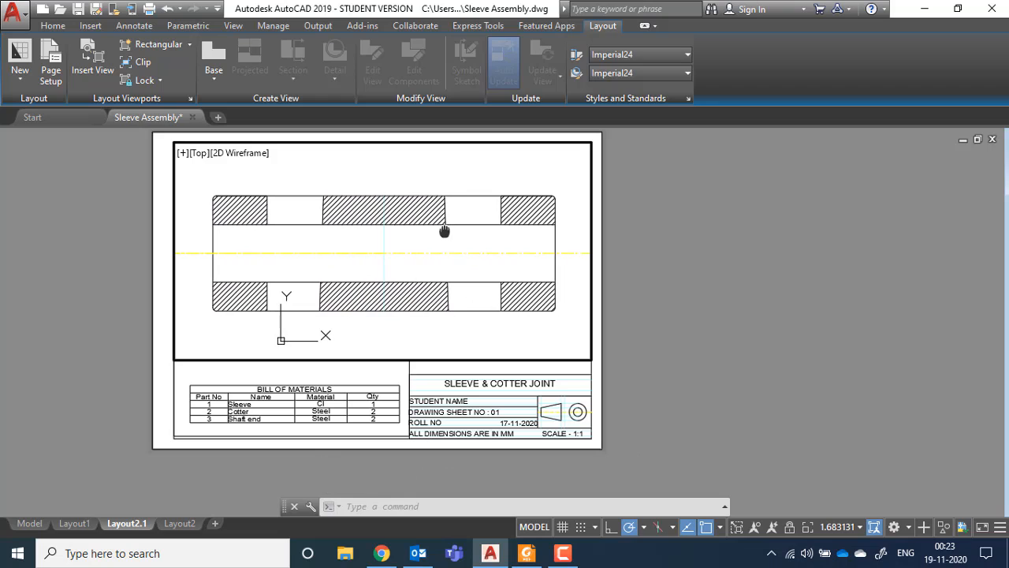
{"action": "double_click", "coordinate": [439, 368]}
- Activate the small viewport, erase the bill of materials table inside it, and return to paper space
{"action": "double_click", "coordinate": [319, 394]}
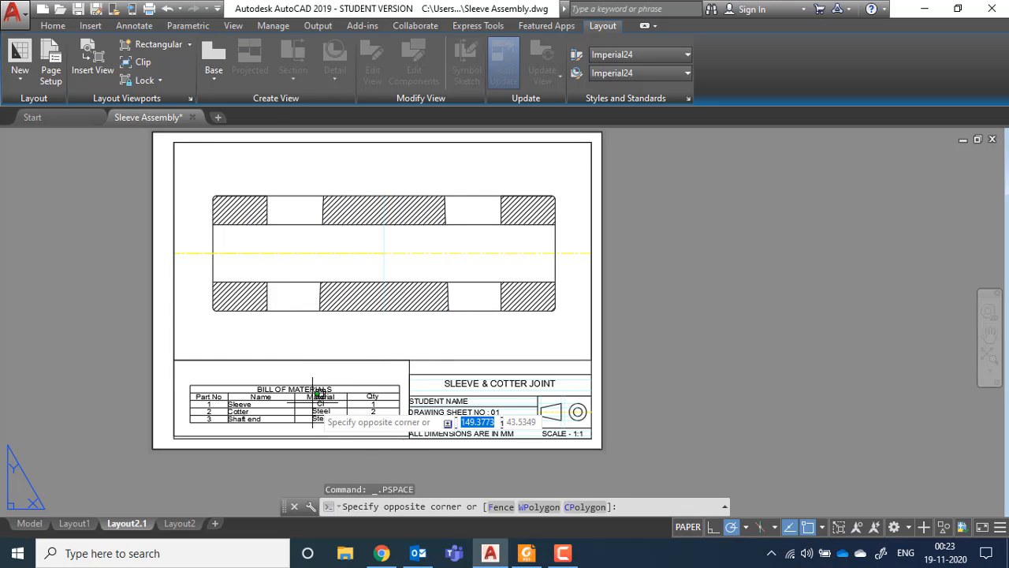
{"action": "left_click", "coordinate": [207, 405]}
{"action": "left_click", "coordinate": [206, 369]}
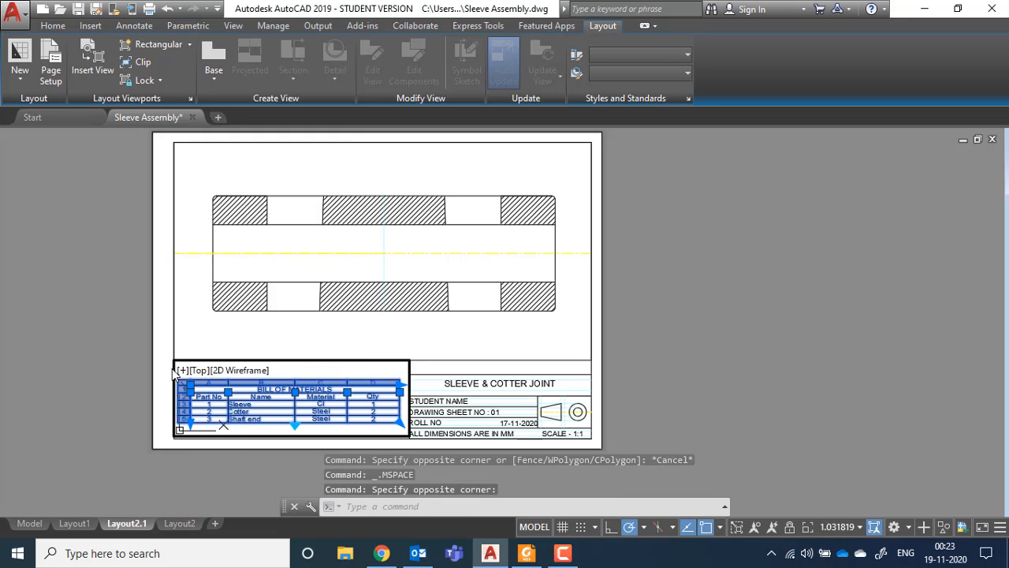
{"action": "key", "text": "Delete"}
{"action": "left_click", "coordinate": [174, 377]}
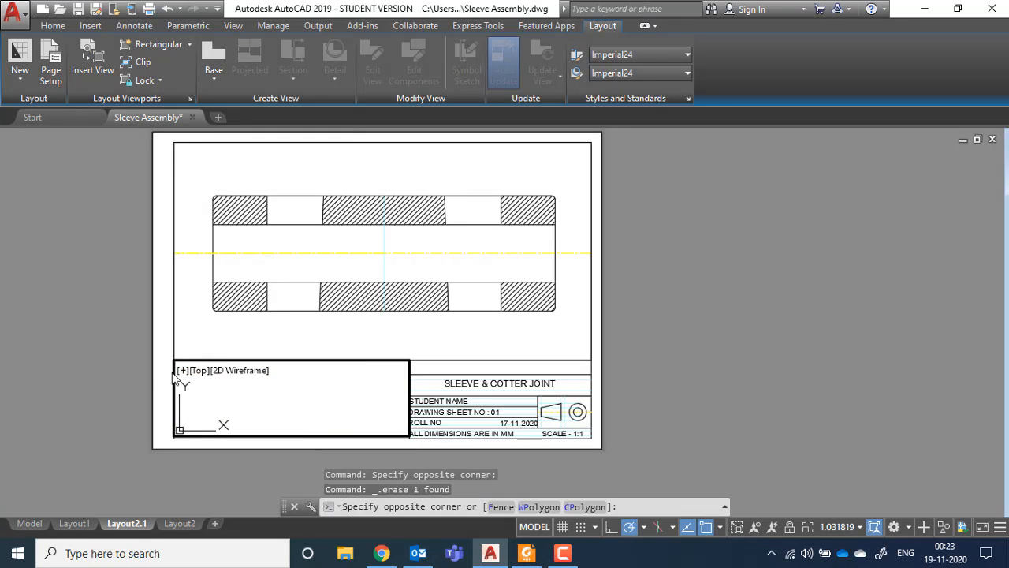
{"action": "key", "text": "Escape"}
{"action": "double_click", "coordinate": [166, 377]}
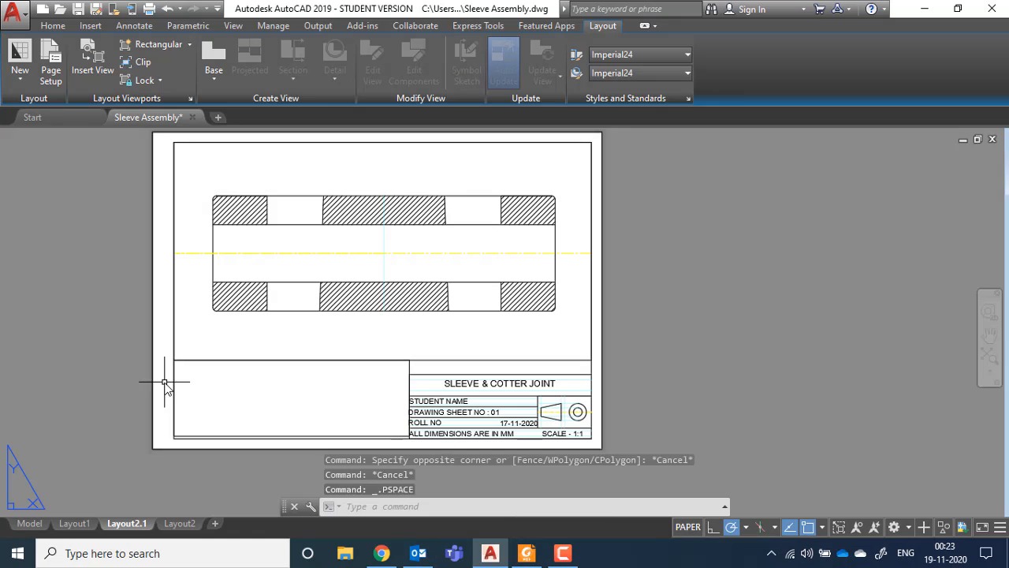
- Delete the empty small viewport beside the title block on Layout2.1 from paper space
{"action": "double_click", "coordinate": [188, 382]}
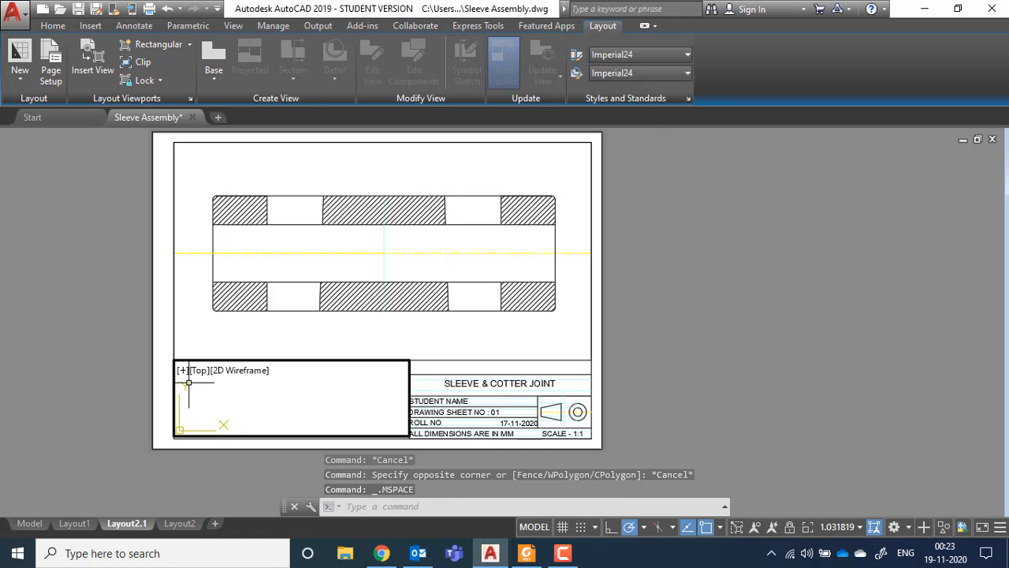
{"action": "left_click", "coordinate": [405, 432]}
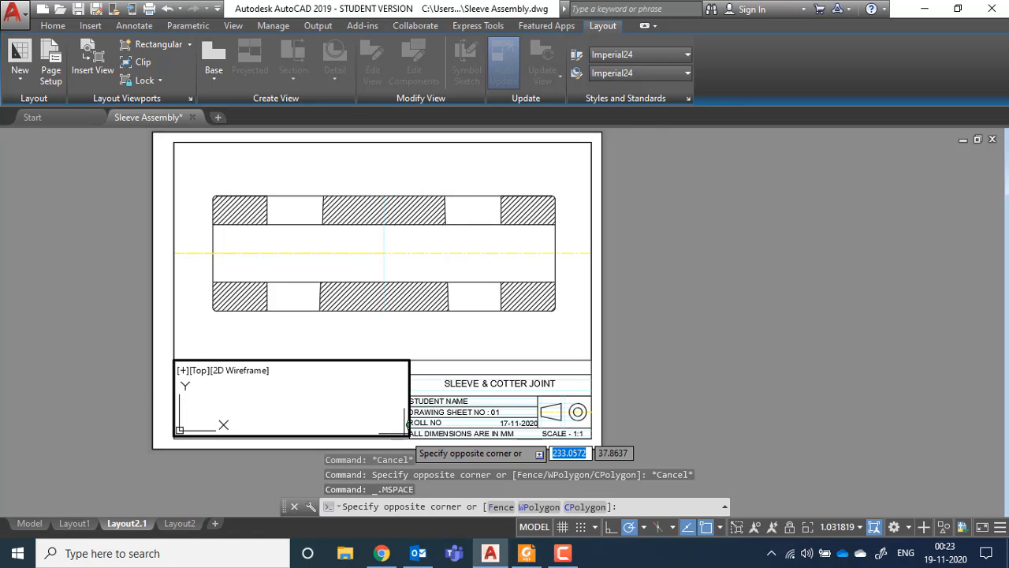
{"action": "key", "text": "Escape"}
{"action": "double_click", "coordinate": [674, 394]}
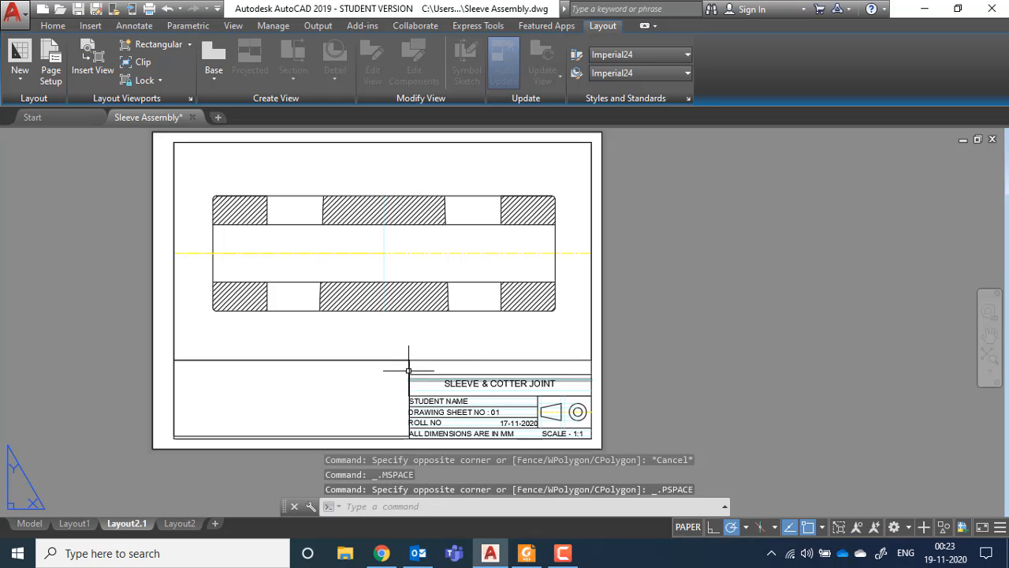
{"action": "left_click", "coordinate": [408, 367]}
{"action": "key", "text": "Delete"}
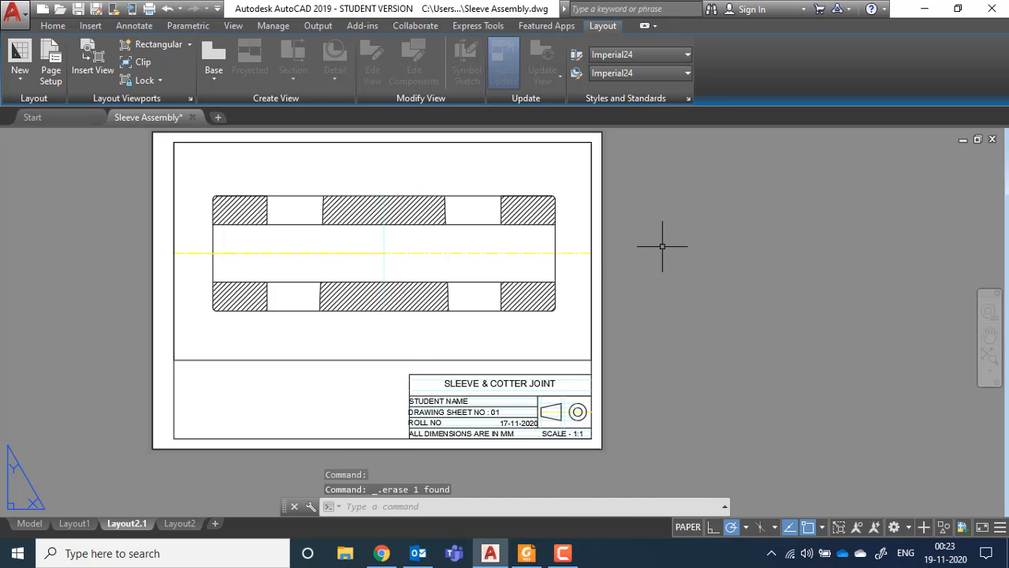
{"action": "left_click", "coordinate": [669, 227]}
{"action": "scroll", "coordinate": [673, 229], "scroll_direction": "down", "scroll_amount": 2}
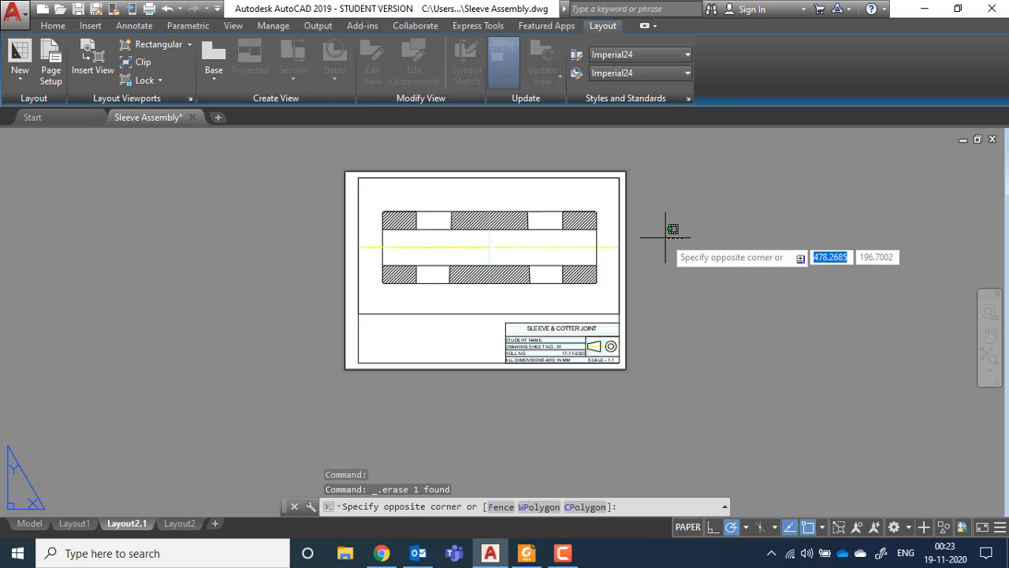
{"action": "middle_click_drag", "start_coordinate": [672, 229], "coordinate": [656, 256]}
{"action": "left_click", "coordinate": [892, 328]}
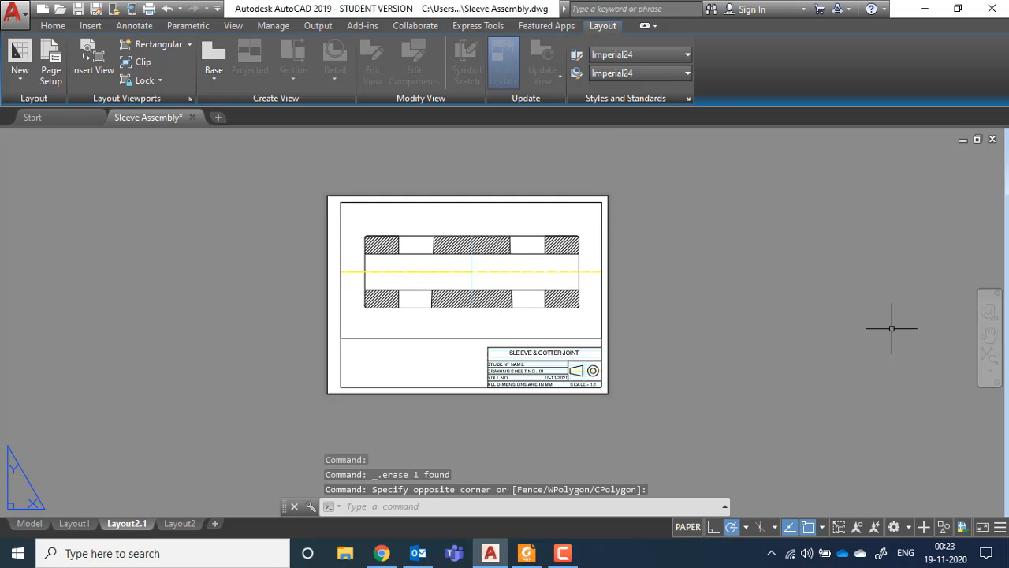
{"action": "key", "text": "Escape"}
{"action": "scroll", "coordinate": [549, 250], "scroll_direction": "up", "scroll_amount": 2}
{"action": "scroll", "coordinate": [399, 250], "scroll_direction": "up", "scroll_amount": 2}
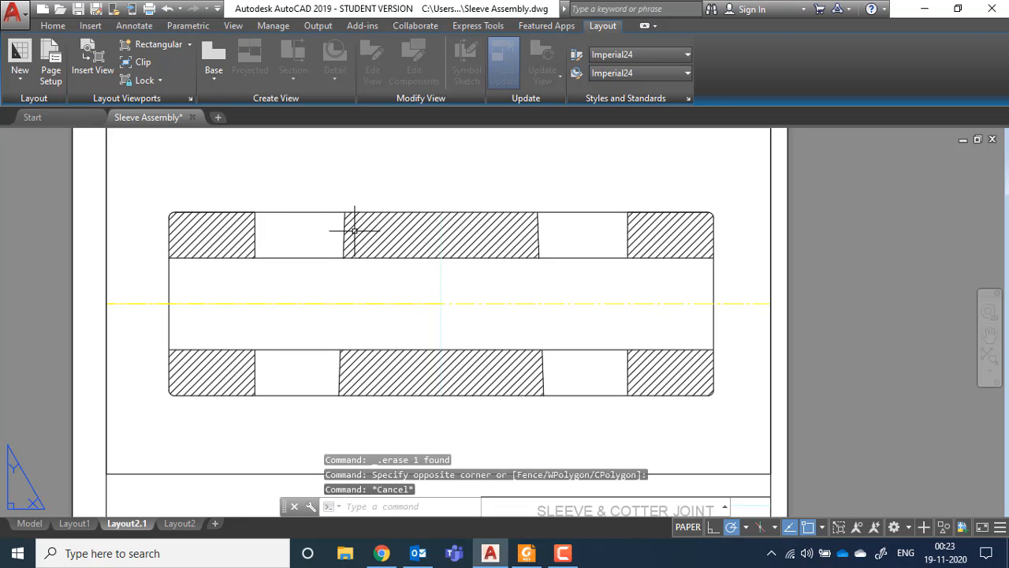
- Add a linear dimension for the sleeve's overall length, placed below the sectioned view
{"action": "left_click", "coordinate": [63, 26]}
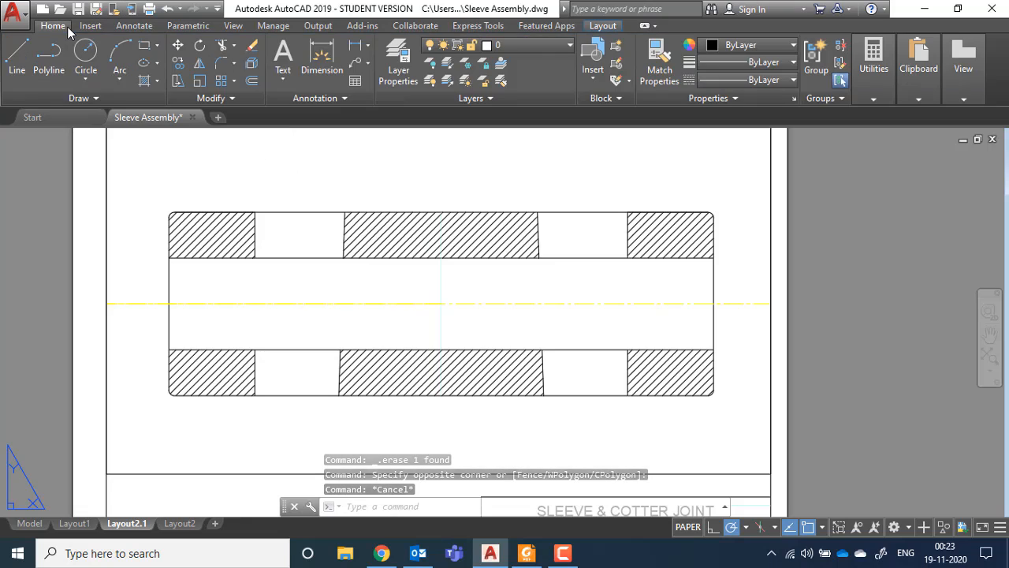
{"action": "left_click", "coordinate": [355, 45]}
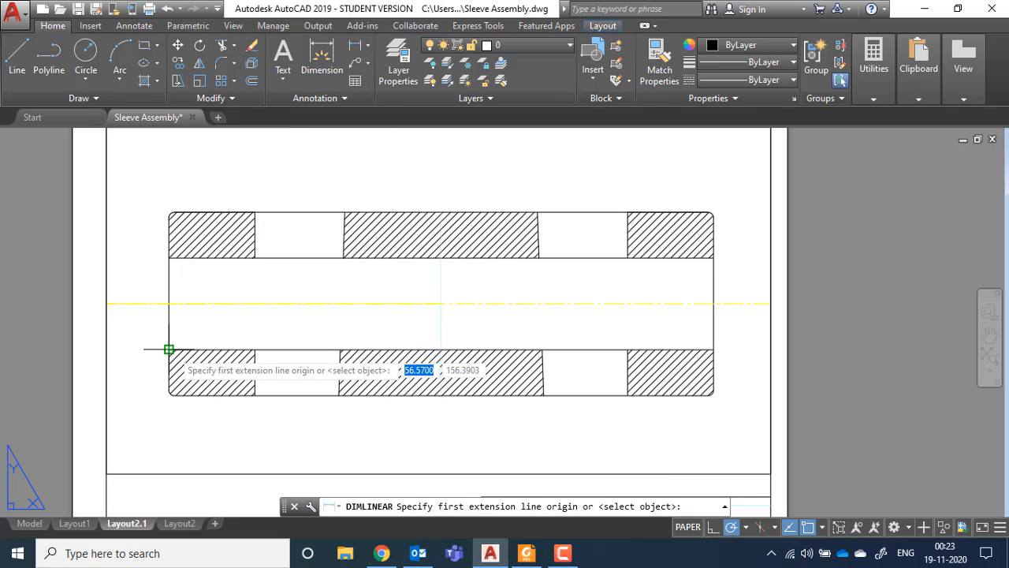
{"action": "left_click", "coordinate": [170, 391]}
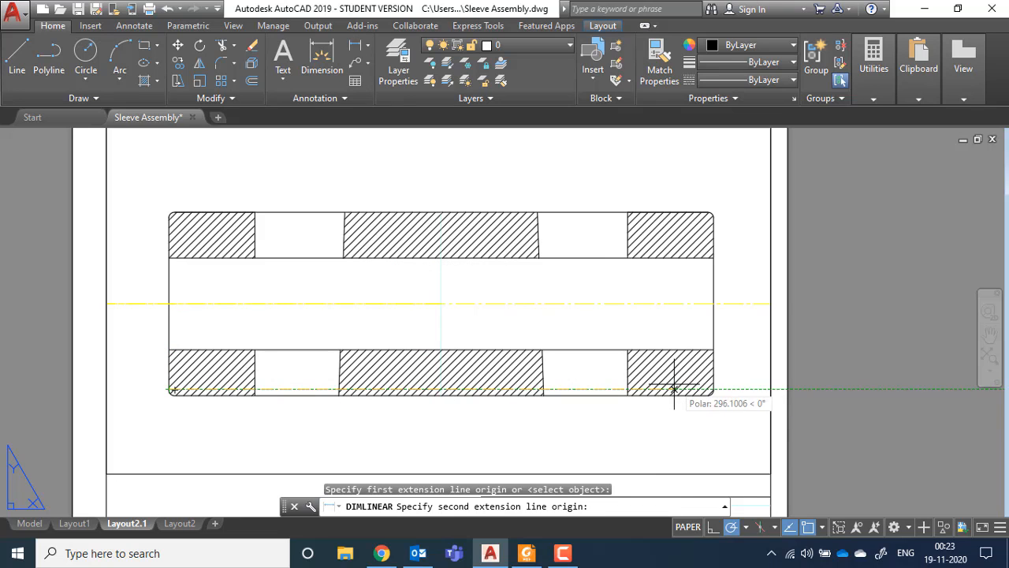
{"action": "left_click", "coordinate": [713, 389]}
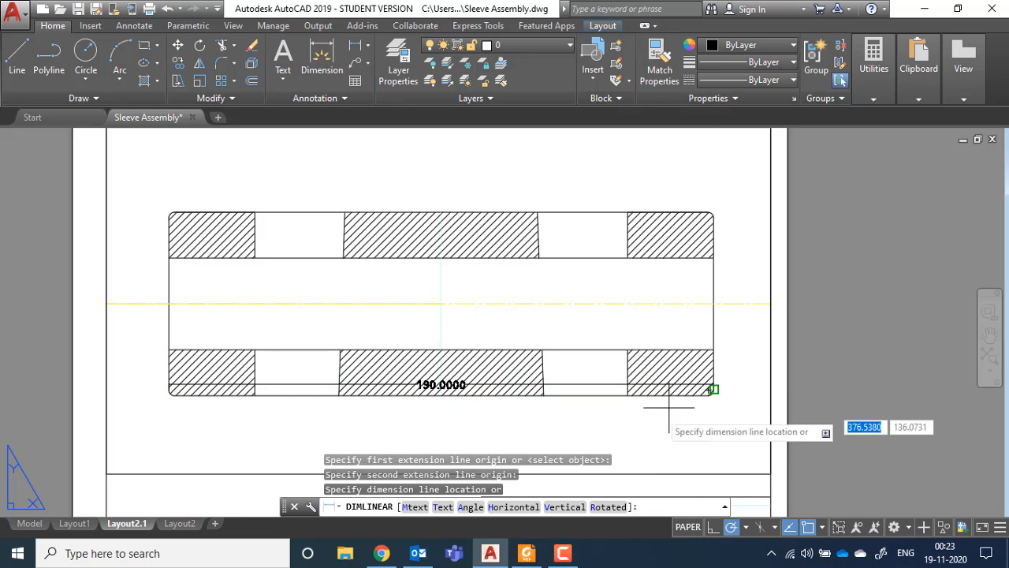
{"action": "left_click", "coordinate": [491, 433]}
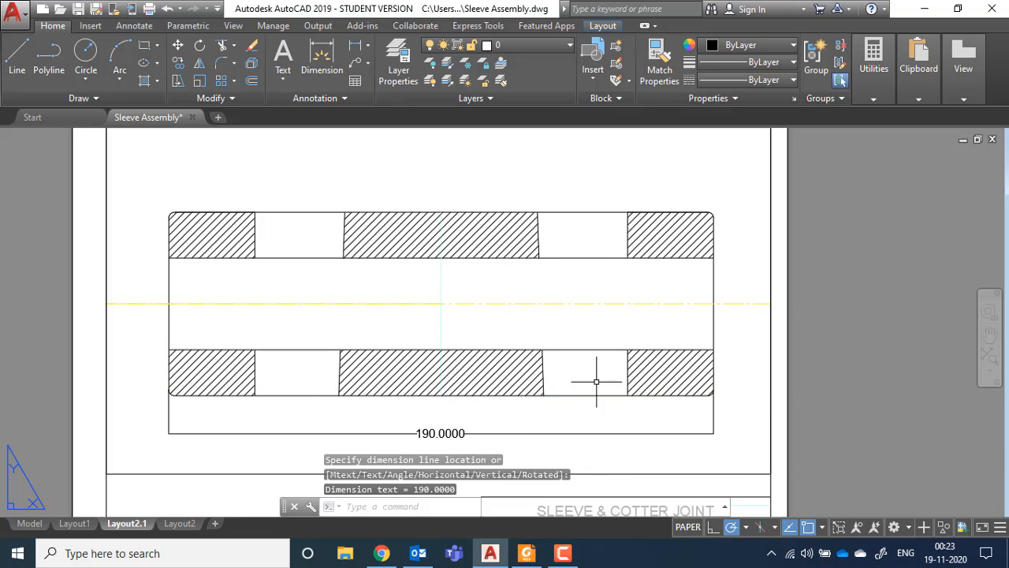
- Modify the Standard dimension style to arrow size 3 and linear precision 0
{"action": "left_click", "coordinate": [252, 432]}
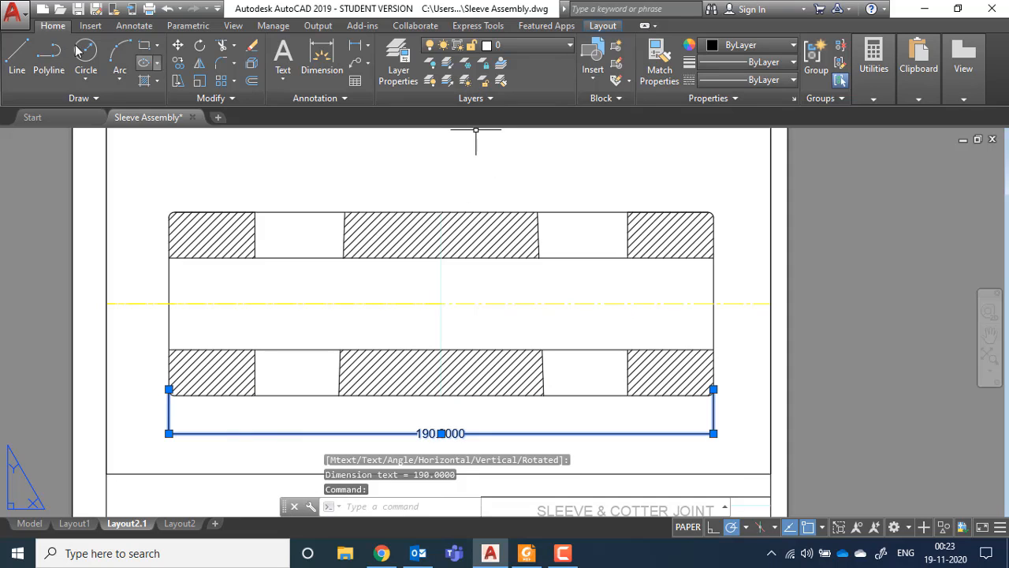
{"action": "left_click", "coordinate": [134, 25]}
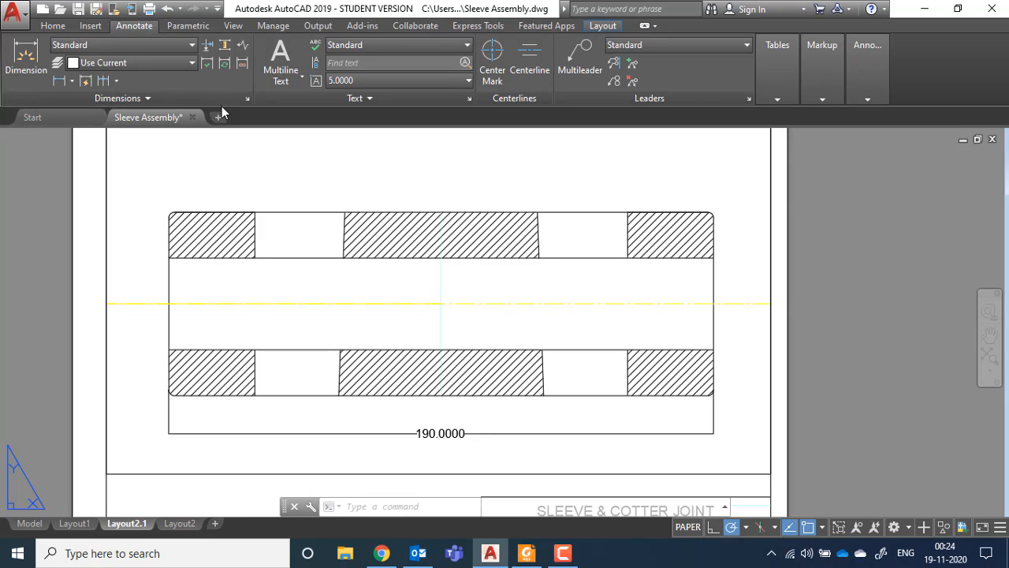
{"action": "left_click", "coordinate": [247, 98]}
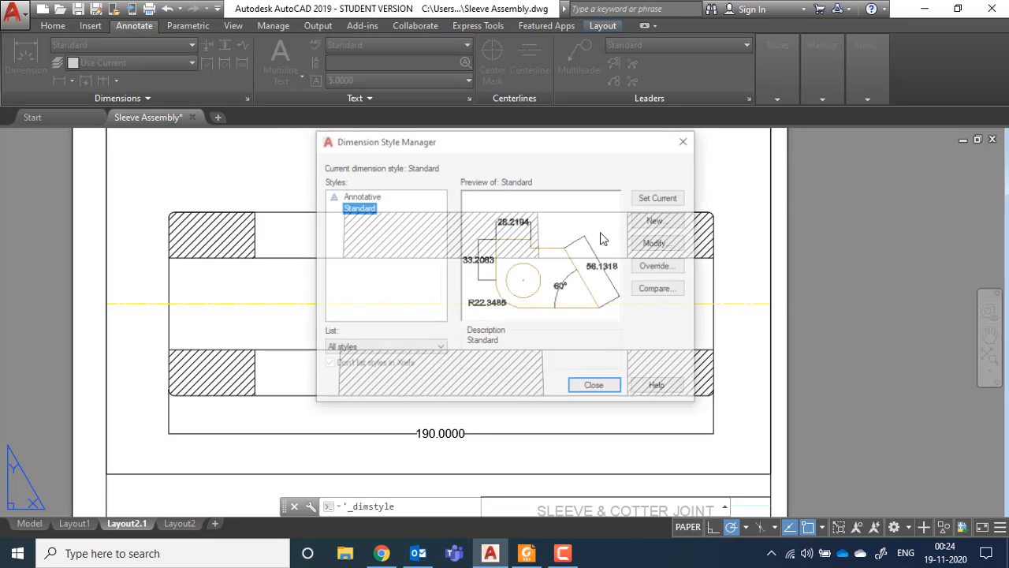
{"action": "left_click", "coordinate": [660, 244]}
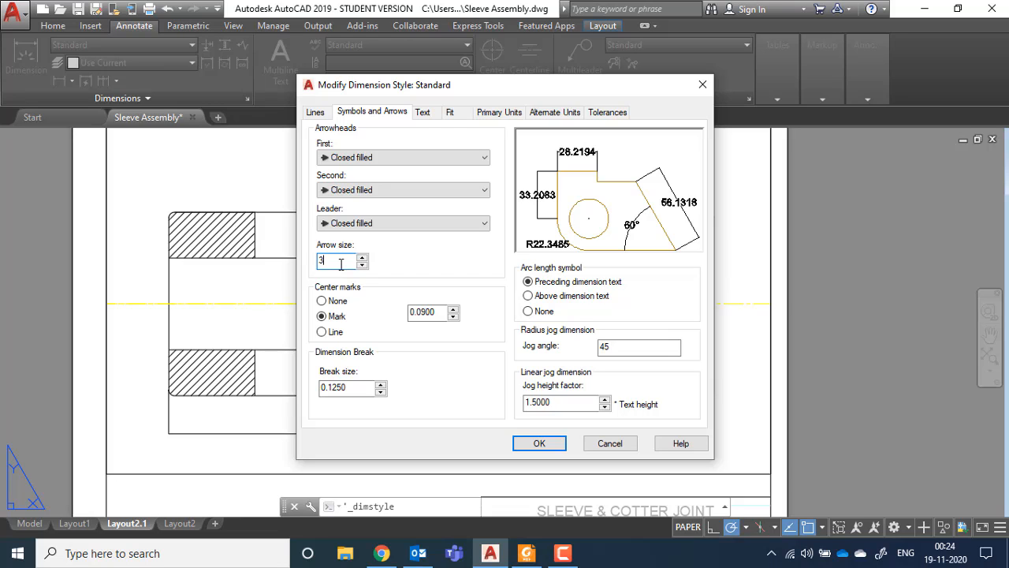
{"action": "left_click", "coordinate": [423, 115]}
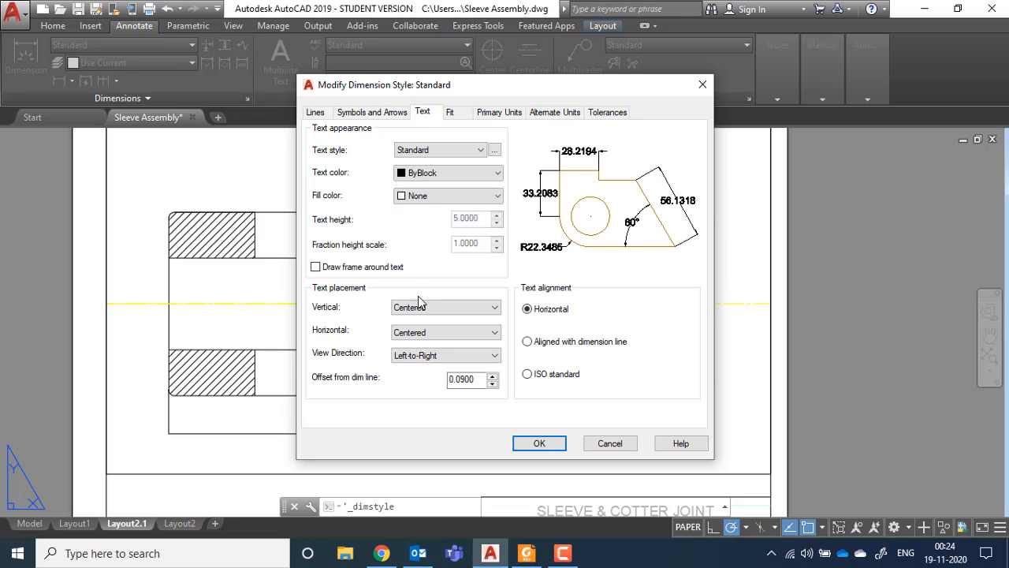
{"action": "left_click", "coordinate": [499, 115]}
{"action": "left_click", "coordinate": [438, 166]}
{"action": "left_click", "coordinate": [423, 181]}
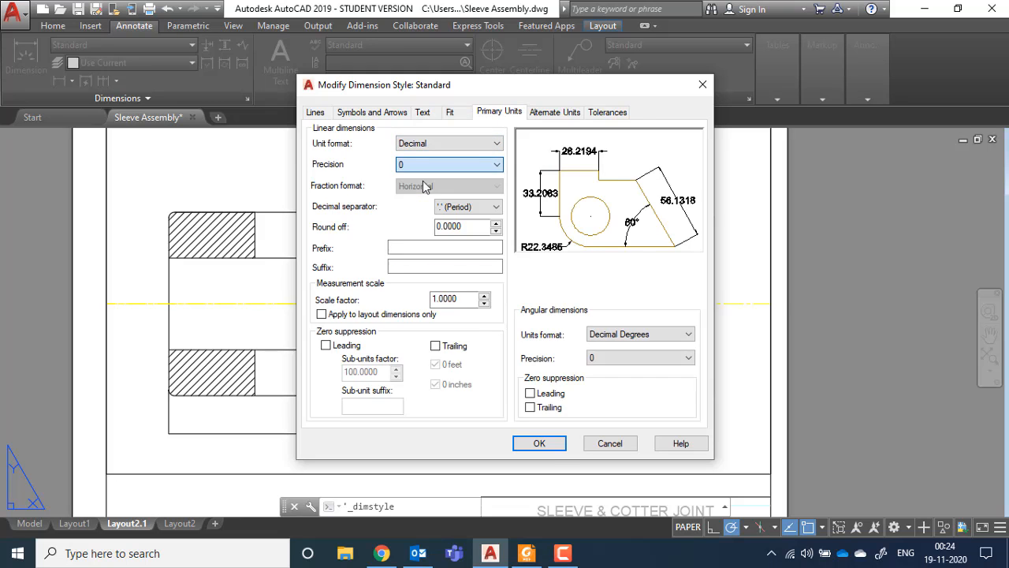
{"action": "left_click", "coordinate": [539, 443]}
{"action": "left_click", "coordinate": [595, 387]}
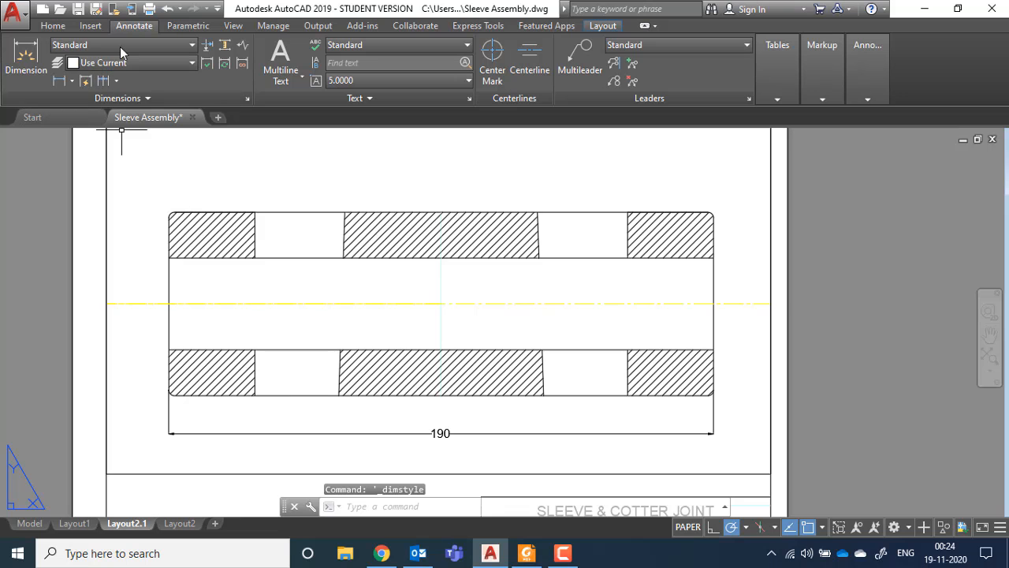
- Switch to Foxit Reader, examine the sleeve's dimensions and taper notes on page 69 of the lab manual, and return to AutoCAD
{"action": "left_click", "coordinate": [53, 26]}
{"action": "left_click", "coordinate": [322, 59]}
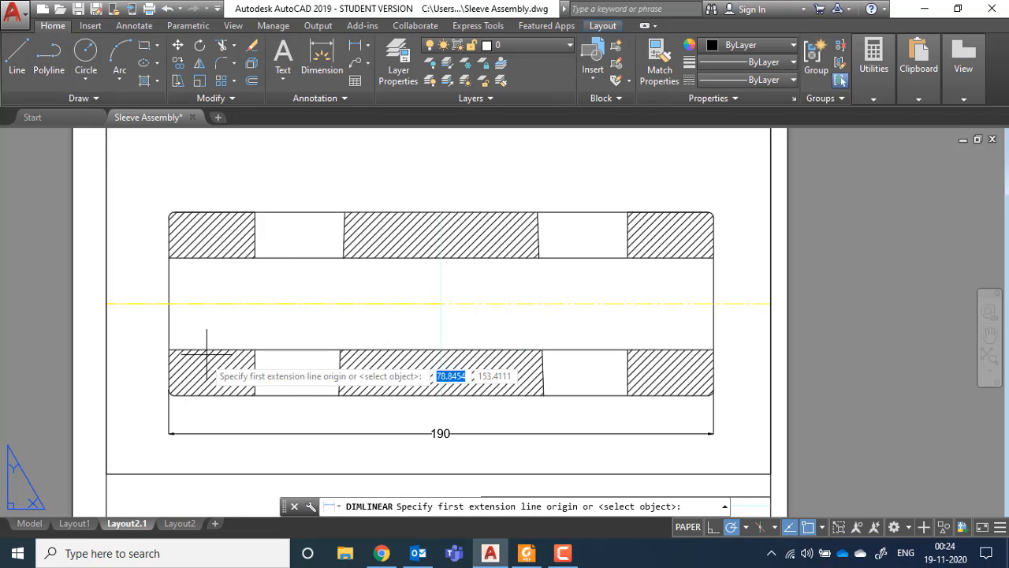
{"action": "left_click", "coordinate": [527, 553]}
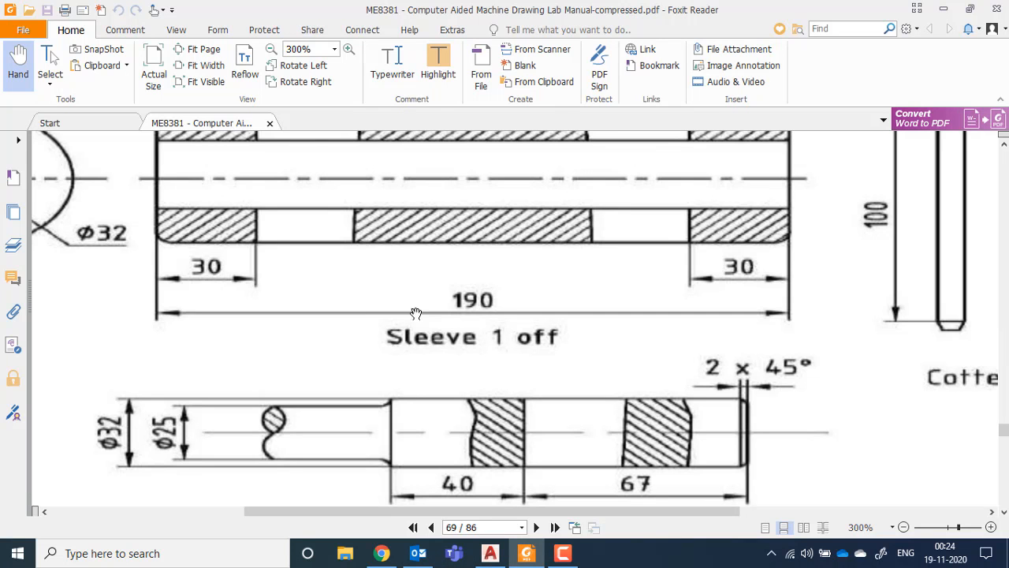
{"action": "scroll", "coordinate": [235, 272], "scroll_direction": "up", "scroll_amount": 1}
{"action": "scroll", "coordinate": [613, 270], "scroll_direction": "up", "scroll_amount": 2}
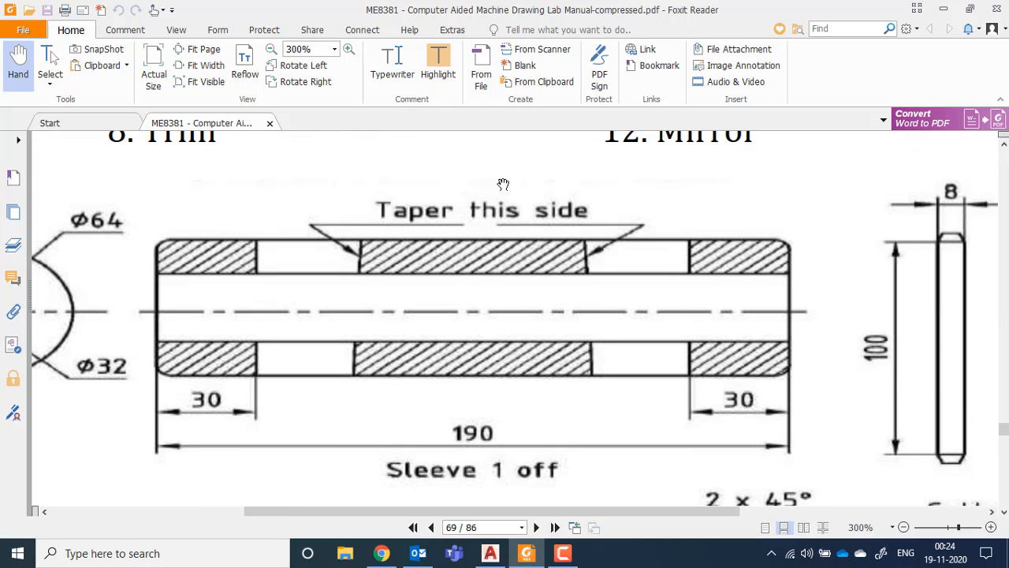
{"action": "left_click", "coordinate": [526, 554]}
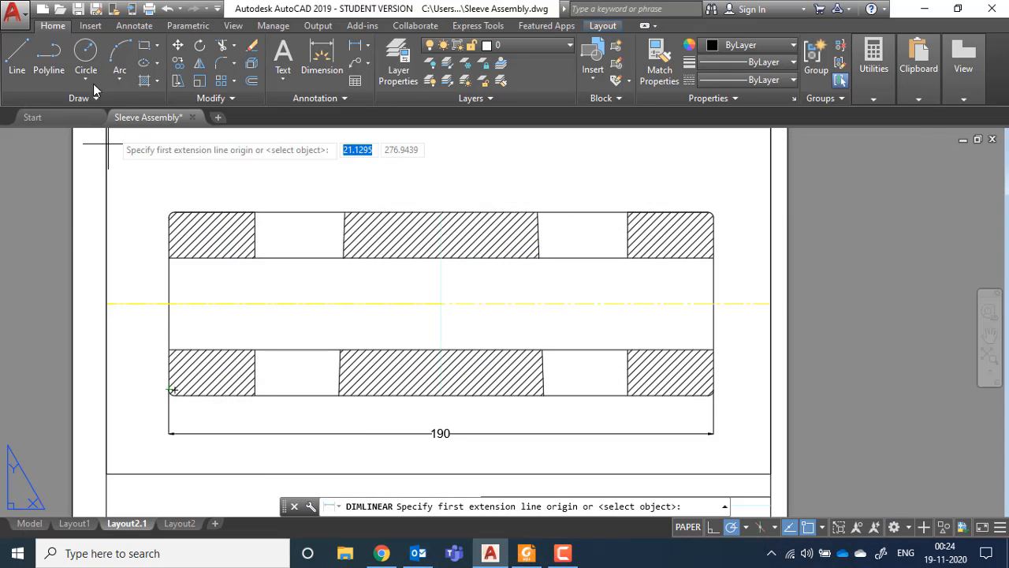
{"action": "left_click", "coordinate": [357, 45]}
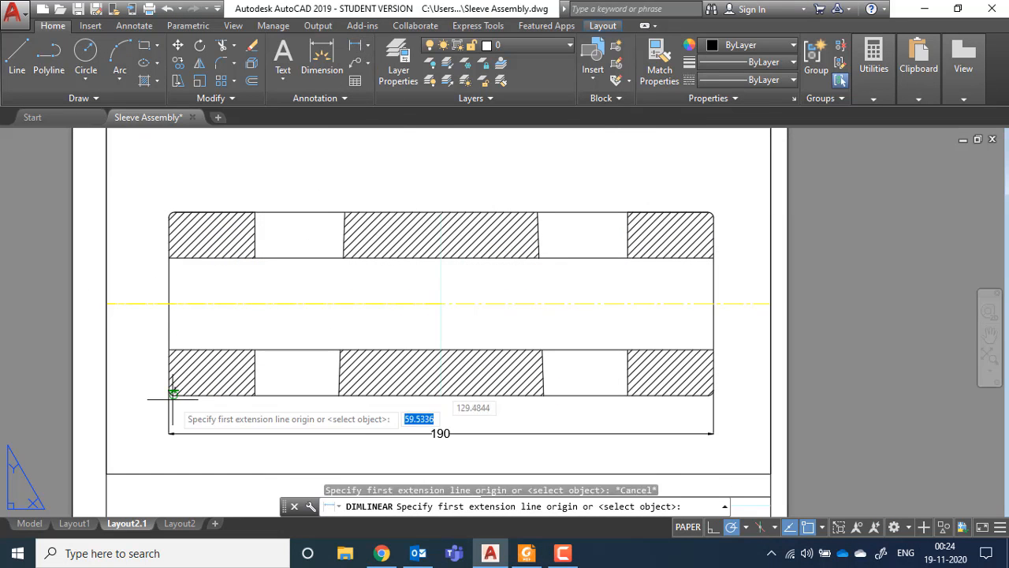
{"action": "left_click", "coordinate": [169, 395]}
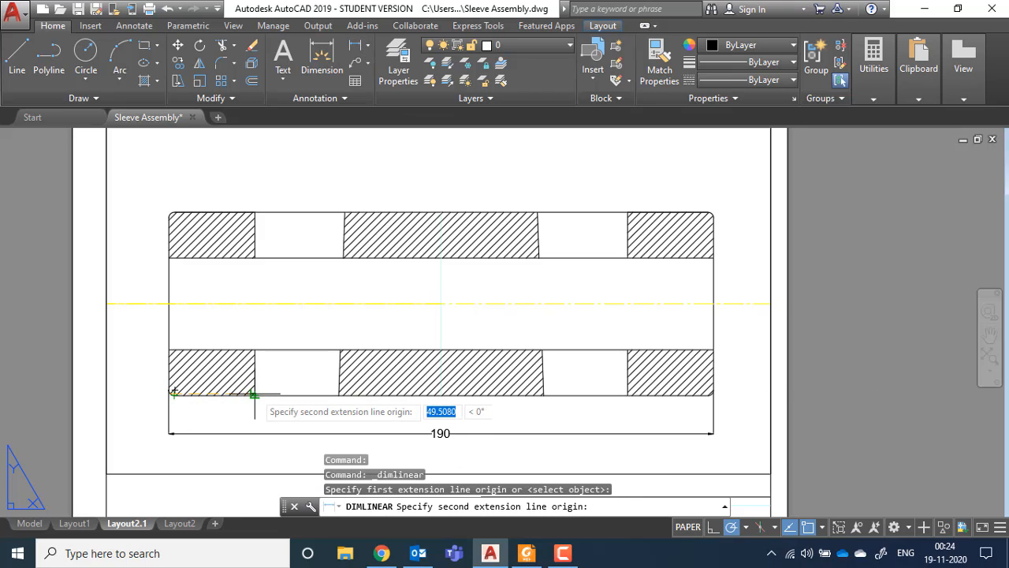
{"action": "left_click", "coordinate": [255, 395]}
{"action": "key", "text": "Escape"}
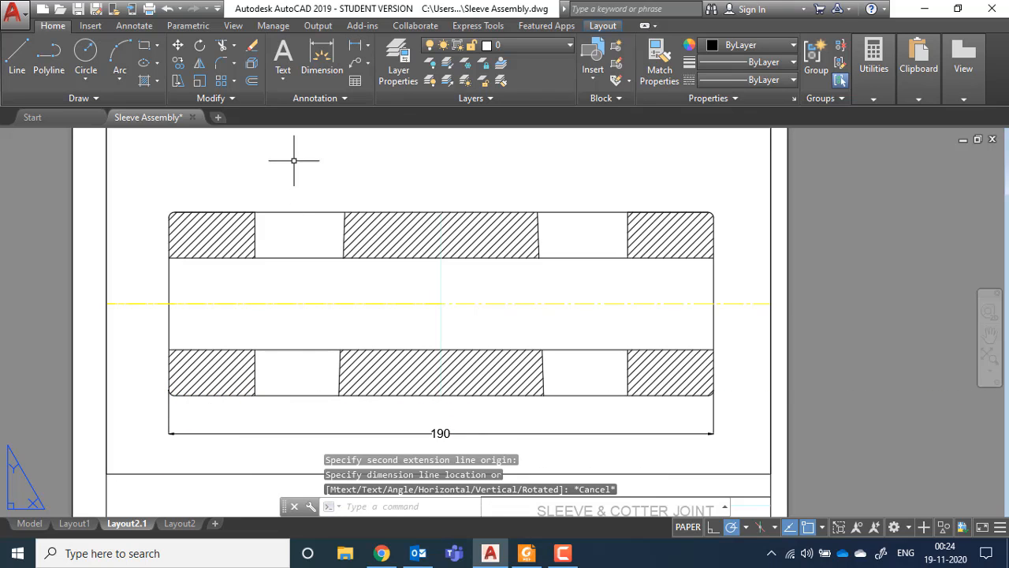
- Add a linear dimension for the width of the lower-left hatched end section, between the sleeve and the overall dimension
{"action": "left_click", "coordinate": [357, 45]}
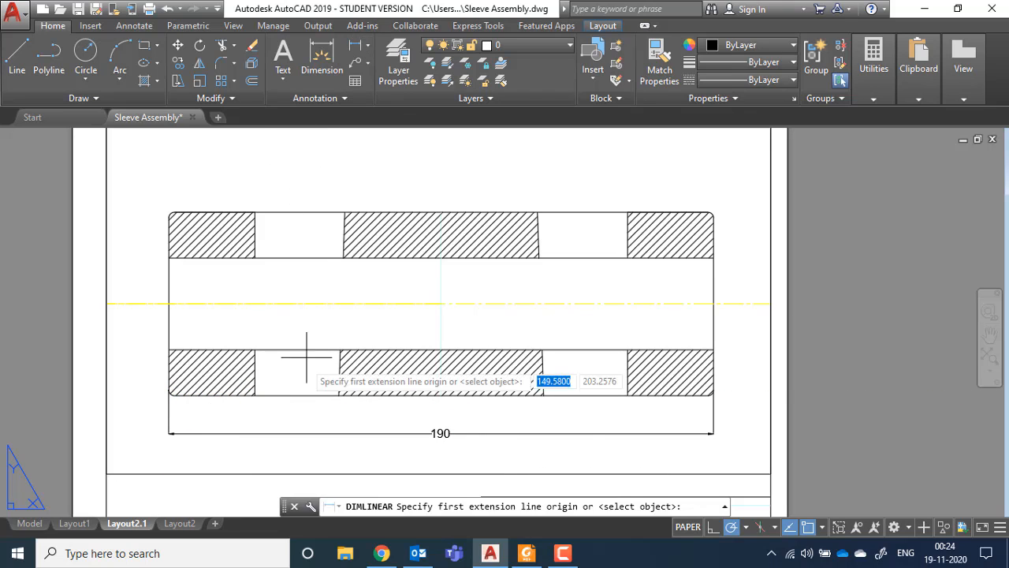
{"action": "left_click", "coordinate": [254, 372]}
{"action": "left_click", "coordinate": [168, 372]}
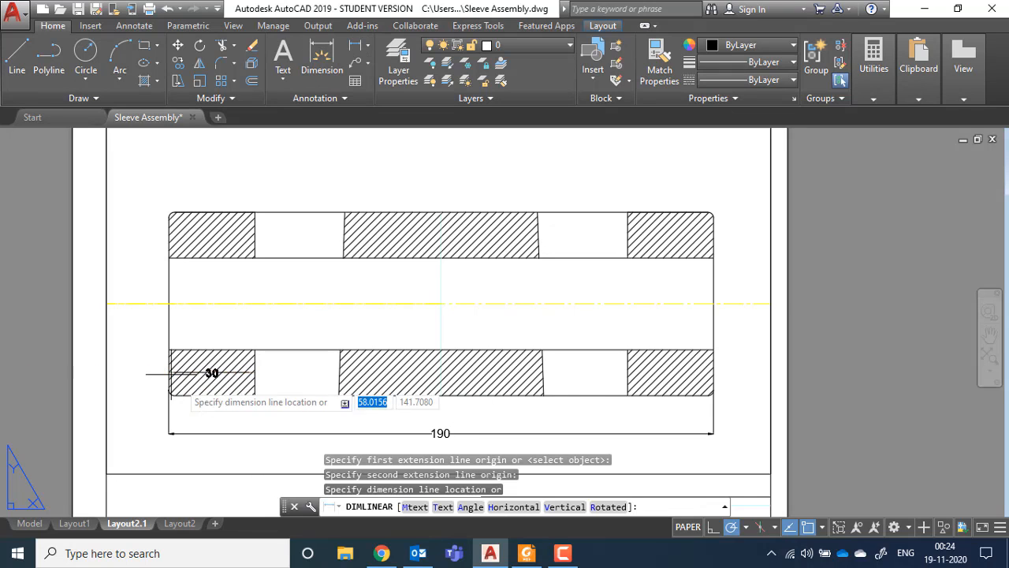
{"action": "left_click", "coordinate": [210, 413]}
{"action": "key", "text": "Escape"}
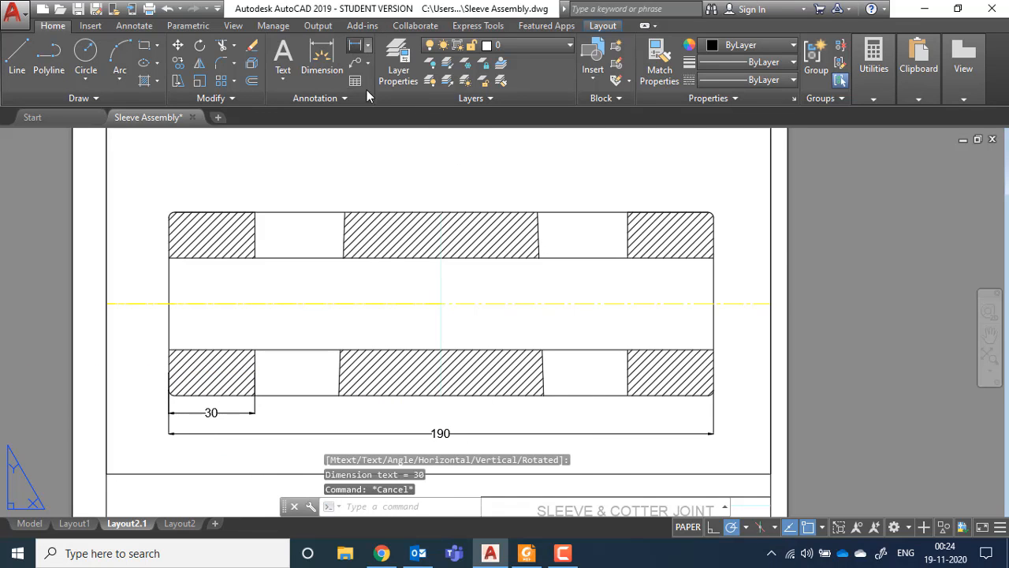
- Add a linear dimension for the width of the lower-right hatched end section, above the overall dimension
{"action": "key", "text": "Return"}
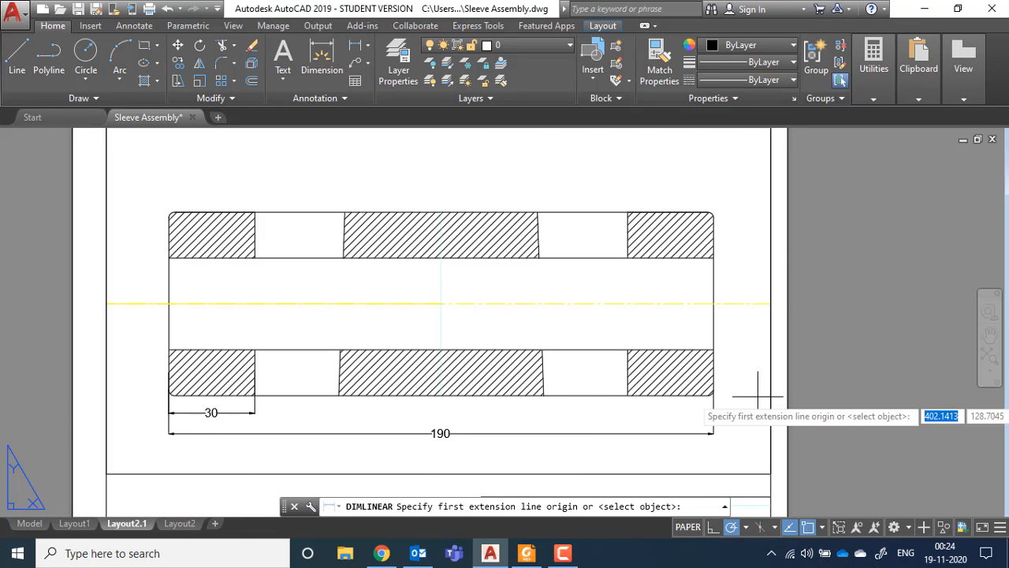
{"action": "left_click", "coordinate": [713, 381]}
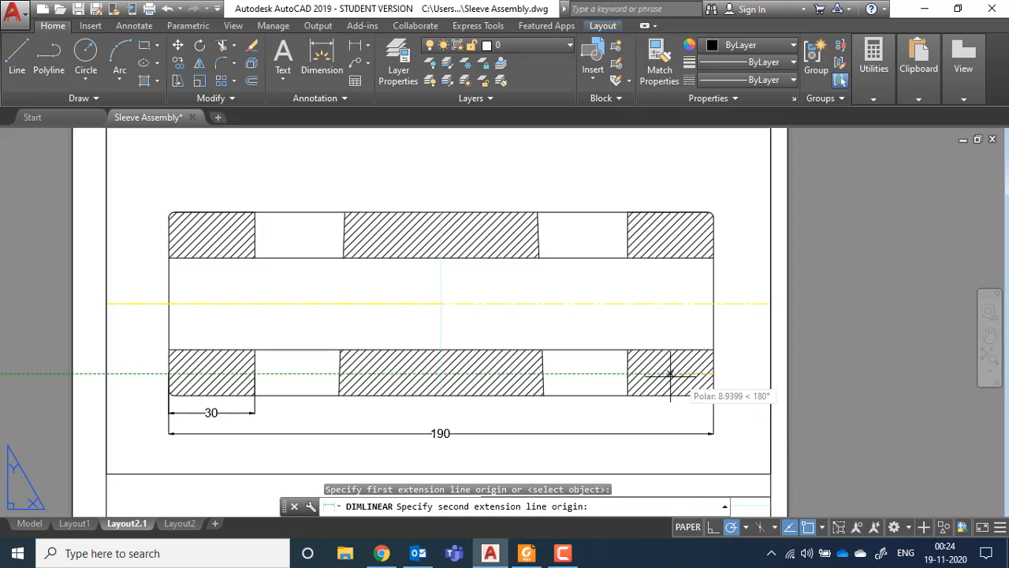
{"action": "left_click", "coordinate": [627, 374]}
{"action": "left_click", "coordinate": [683, 408]}
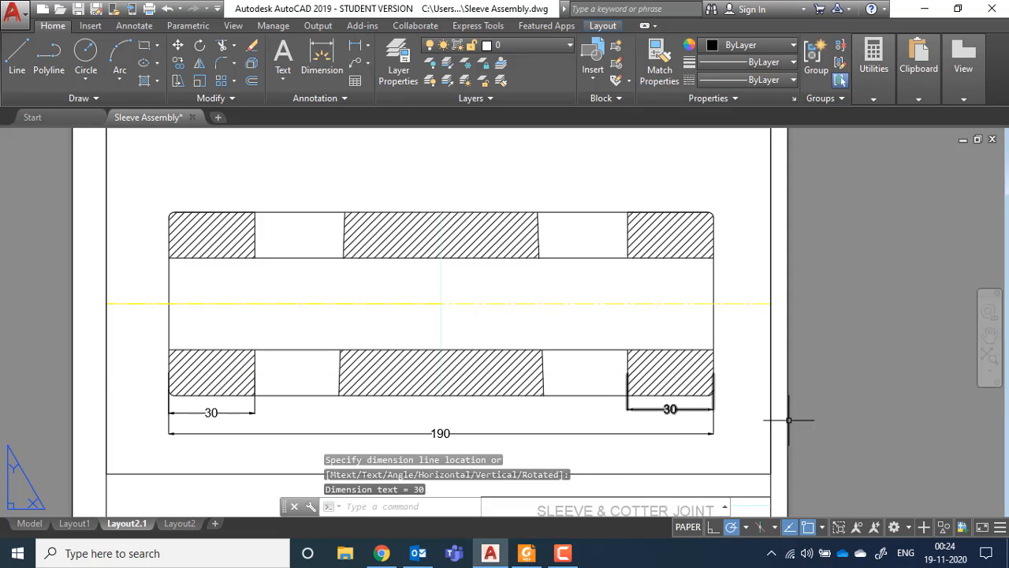
{"action": "key", "text": "Escape"}
- Try a multileader pointing to the tapered edge of the upper-right slot, and delete it
{"action": "scroll", "coordinate": [679, 355], "scroll_direction": "down", "scroll_amount": 4}
{"action": "scroll", "coordinate": [674, 361], "scroll_direction": "up", "scroll_amount": 2}
{"action": "scroll", "coordinate": [556, 241], "scroll_direction": "down", "scroll_amount": 1}
{"action": "middle_click_drag", "start_coordinate": [556, 241], "coordinate": [486, 290]}
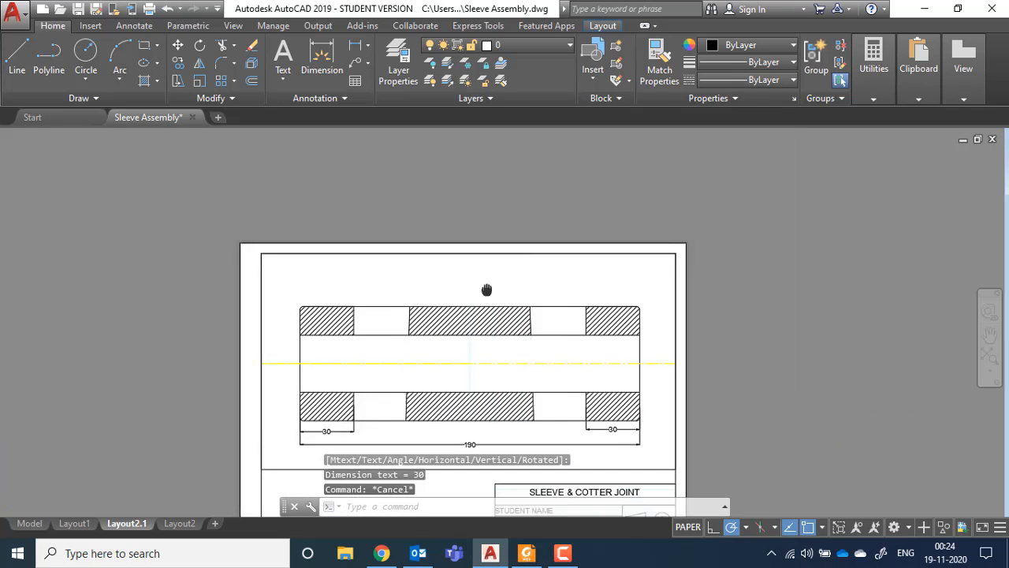
{"action": "scroll", "coordinate": [548, 318], "scroll_direction": "up", "scroll_amount": 4}
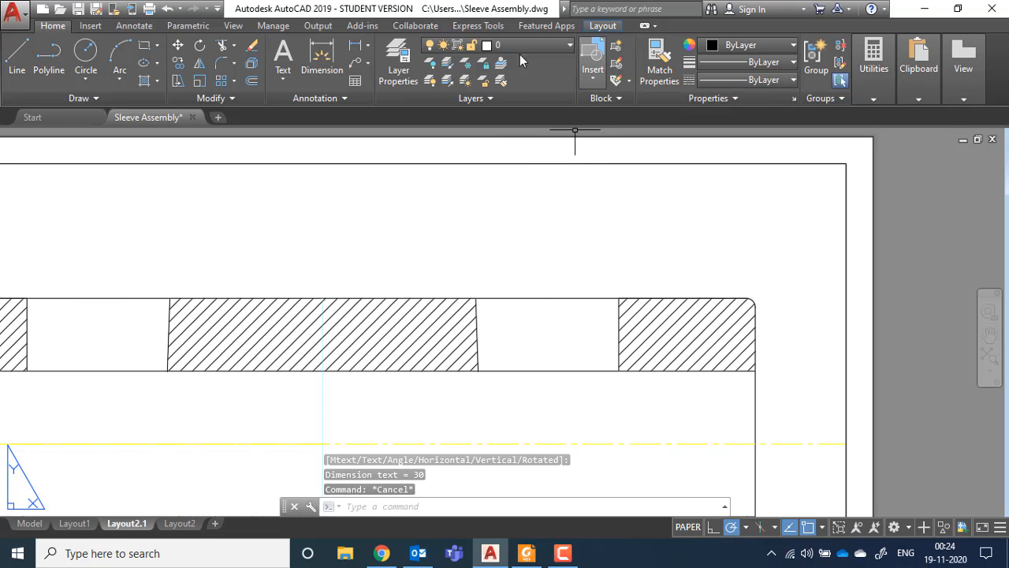
{"action": "left_click", "coordinate": [142, 27]}
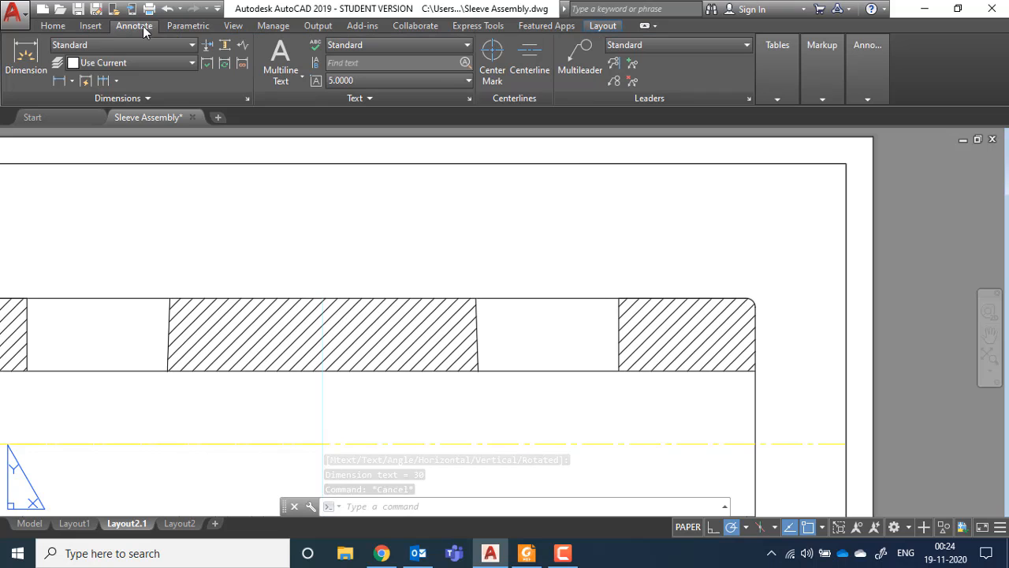
{"action": "left_click", "coordinate": [588, 58]}
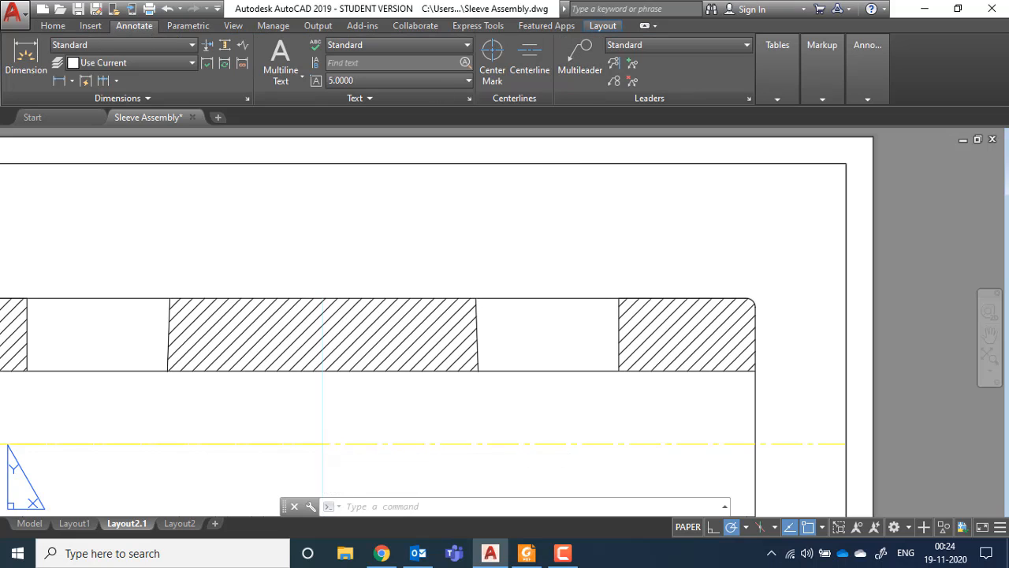
{"action": "left_click", "coordinate": [477, 335]}
{"action": "left_click", "coordinate": [554, 209]}
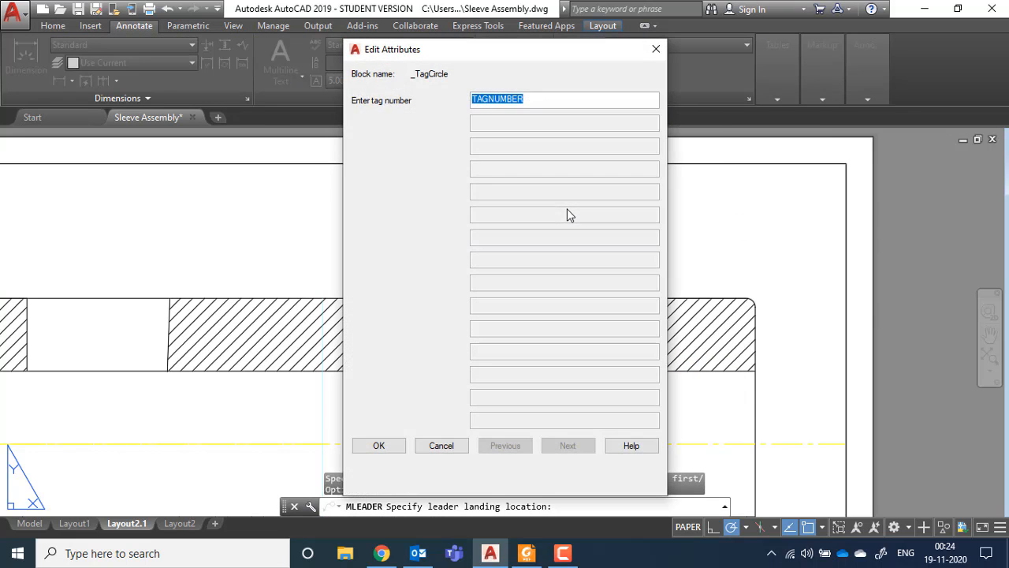
{"action": "key", "text": "Escape"}
{"action": "key", "text": "Escape"}
{"action": "key", "text": "Escape"}
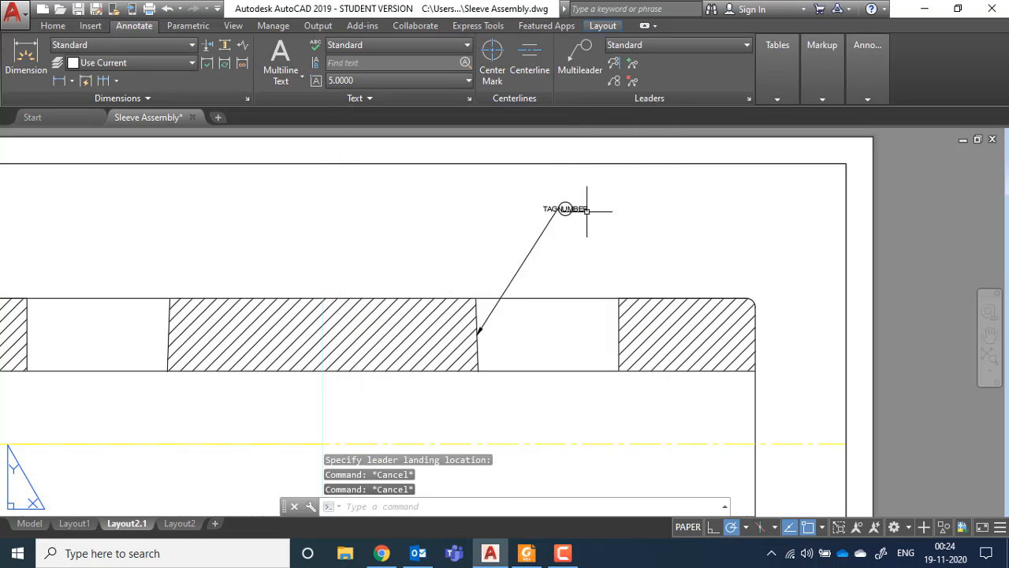
{"action": "left_click", "coordinate": [559, 208]}
{"action": "key", "text": "Delete"}
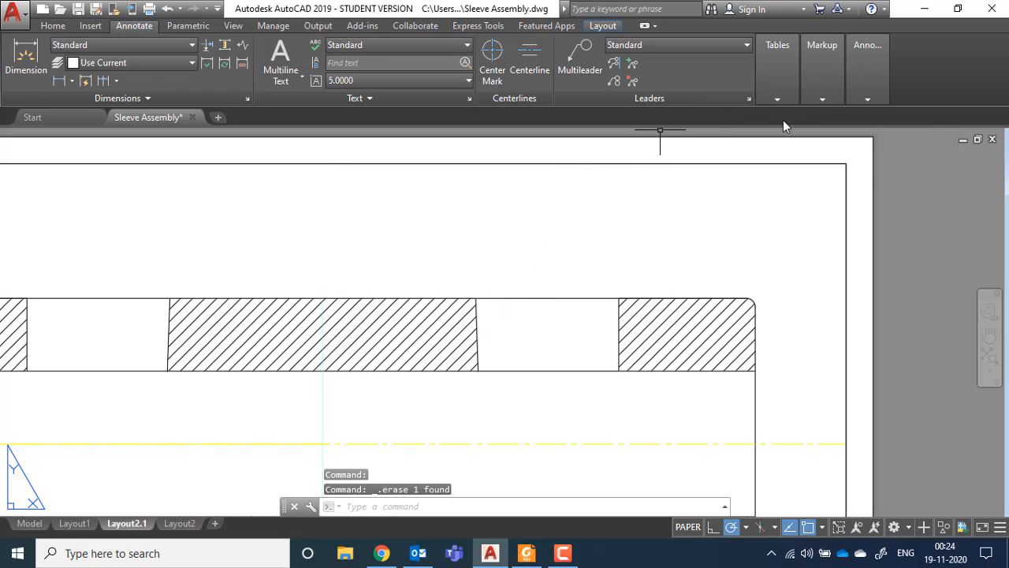
- Modify the Standard multileader style so its content type is Mtext instead of a block
{"action": "left_click", "coordinate": [752, 100]}
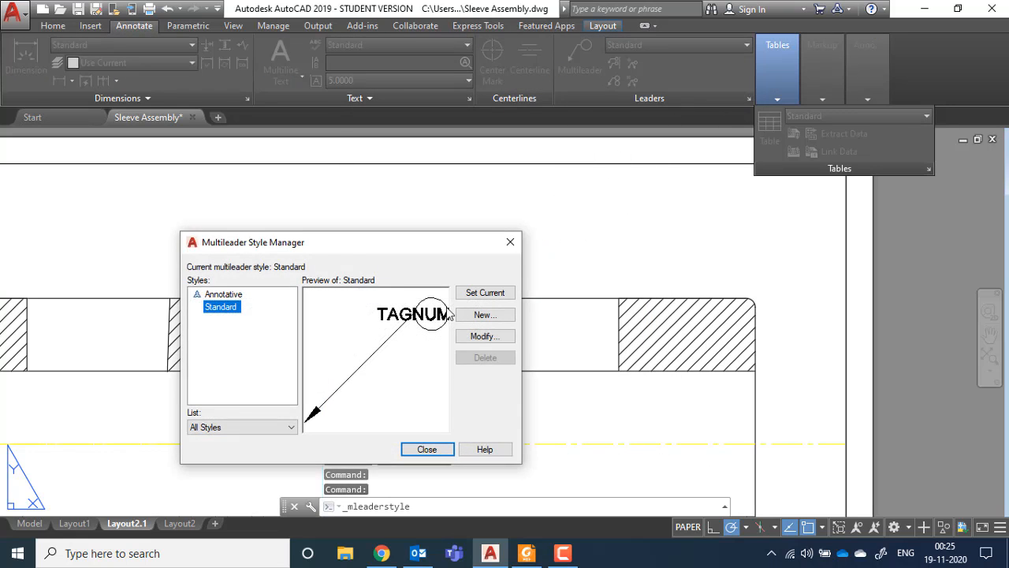
{"action": "left_click", "coordinate": [480, 337]}
{"action": "left_click", "coordinate": [510, 134]}
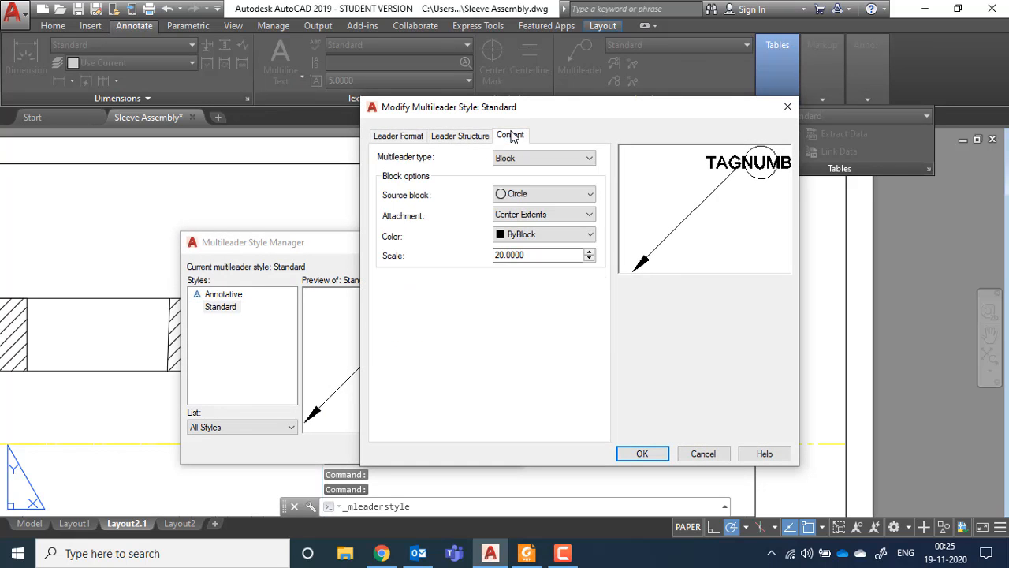
{"action": "left_click", "coordinate": [511, 159]}
{"action": "left_click", "coordinate": [508, 165]}
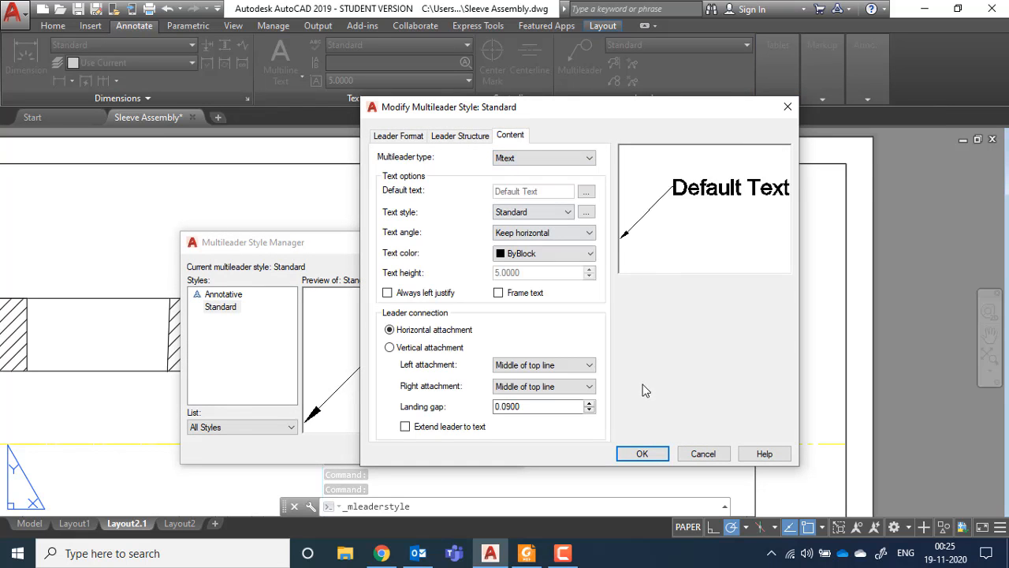
{"action": "left_click", "coordinate": [642, 453]}
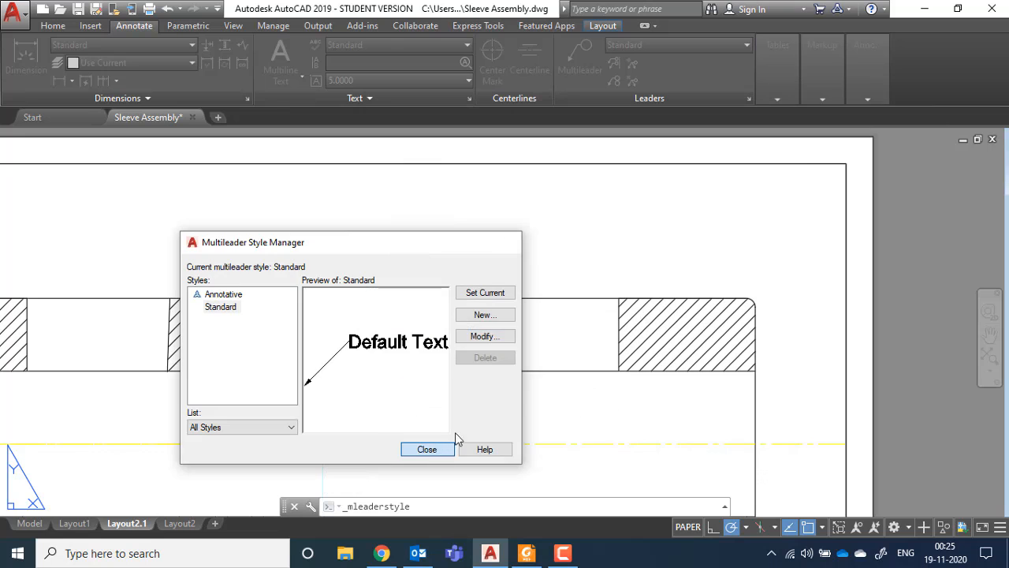
{"action": "left_click", "coordinate": [429, 449]}
- Add a multileader reading "TAPER THIS SIDE" that points to the tapered left edge of the sleeve's upper-right slot
{"action": "left_click", "coordinate": [579, 53]}
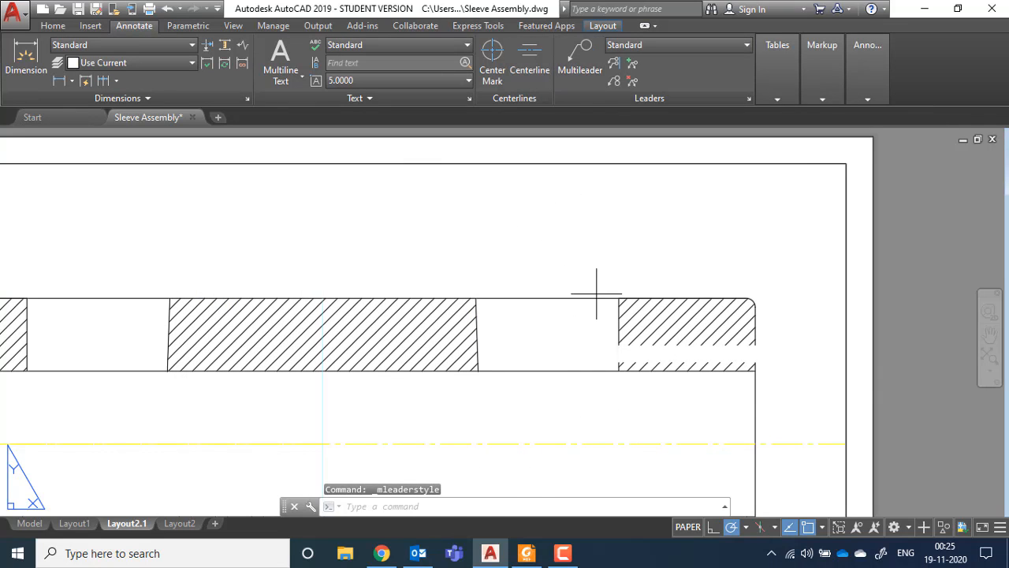
{"action": "left_click", "coordinate": [477, 315]}
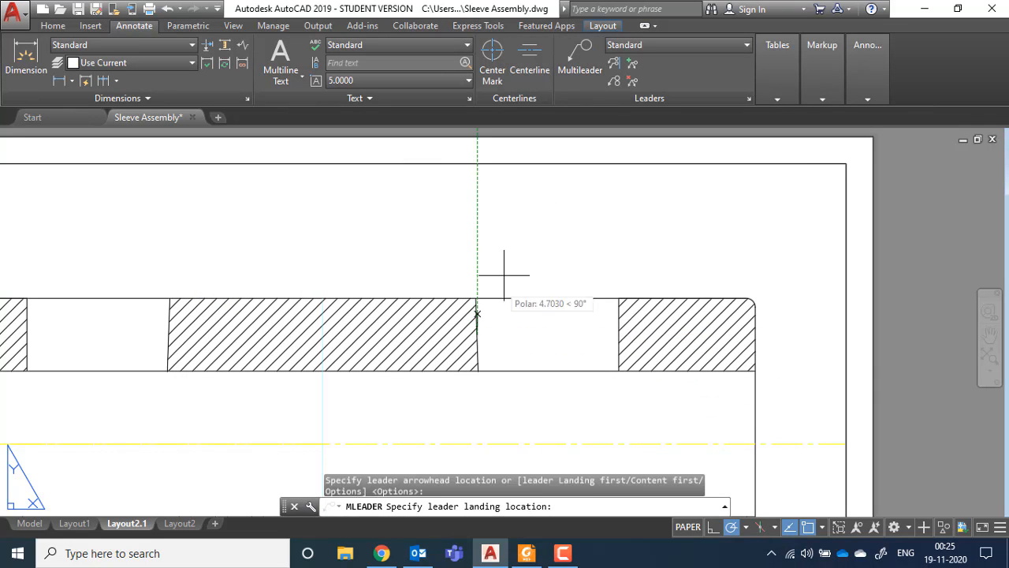
{"action": "left_click", "coordinate": [540, 225]}
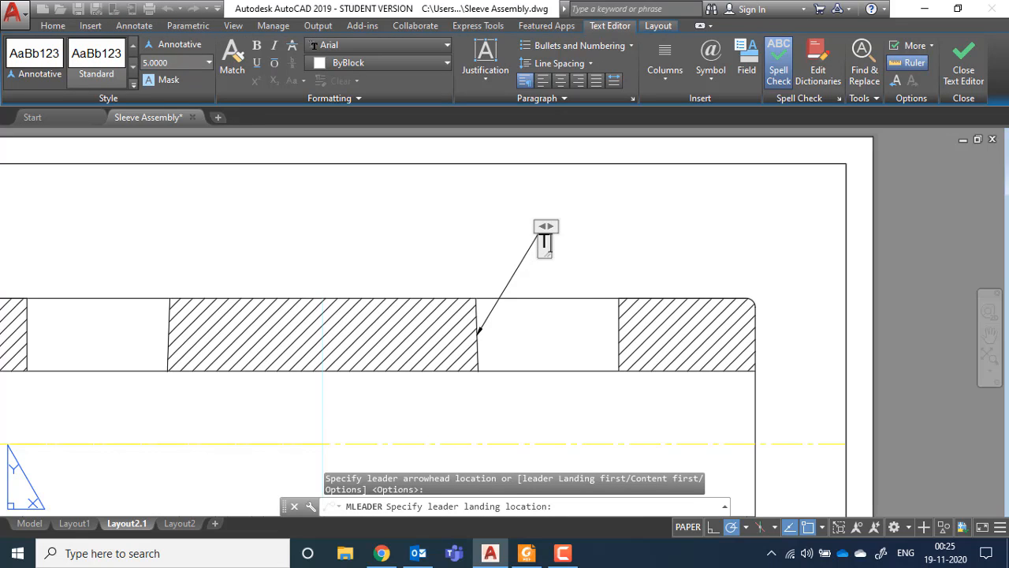
{"action": "type", "text": "TAPER THIS SIDE"}
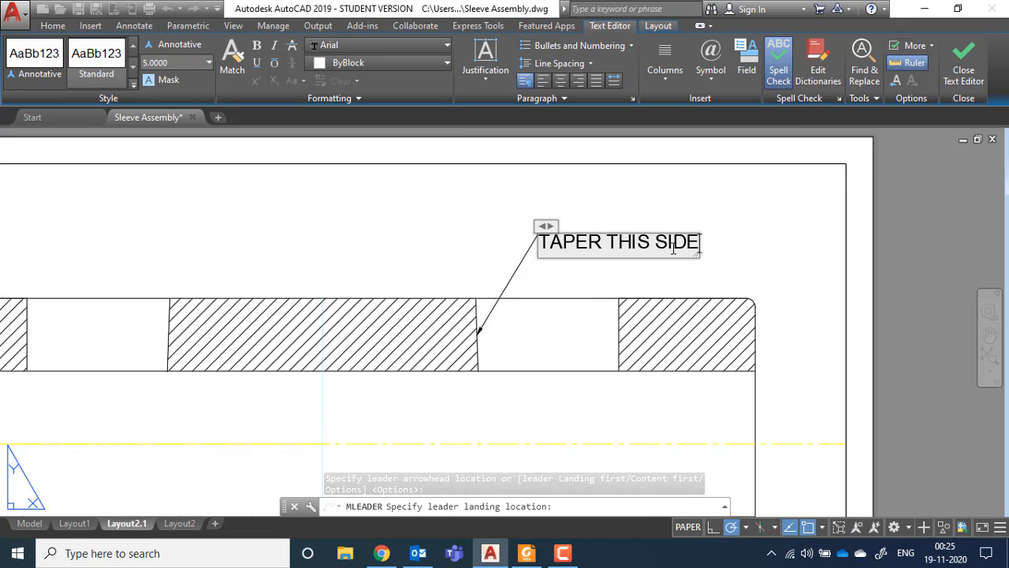
{"action": "left_click", "coordinate": [733, 245]}
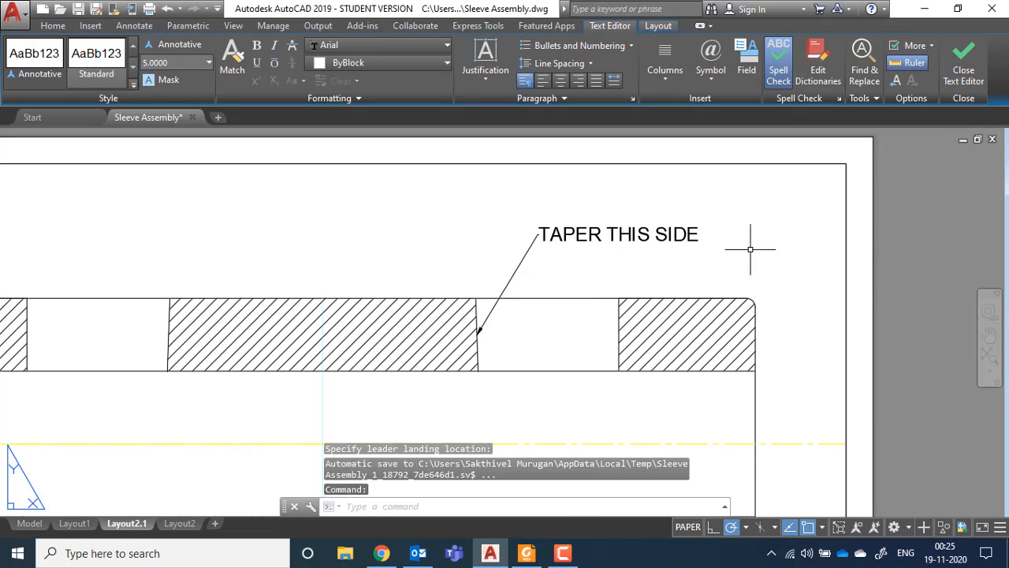
{"action": "key", "text": "Escape"}
- Switch to Foxit Reader, compare the sleeve sheet with the part drawings on page 69, and return to AutoCAD
{"action": "scroll", "coordinate": [561, 339], "scroll_direction": "down", "scroll_amount": 4}
{"action": "middle_click_drag", "start_coordinate": [561, 339], "coordinate": [552, 263]}
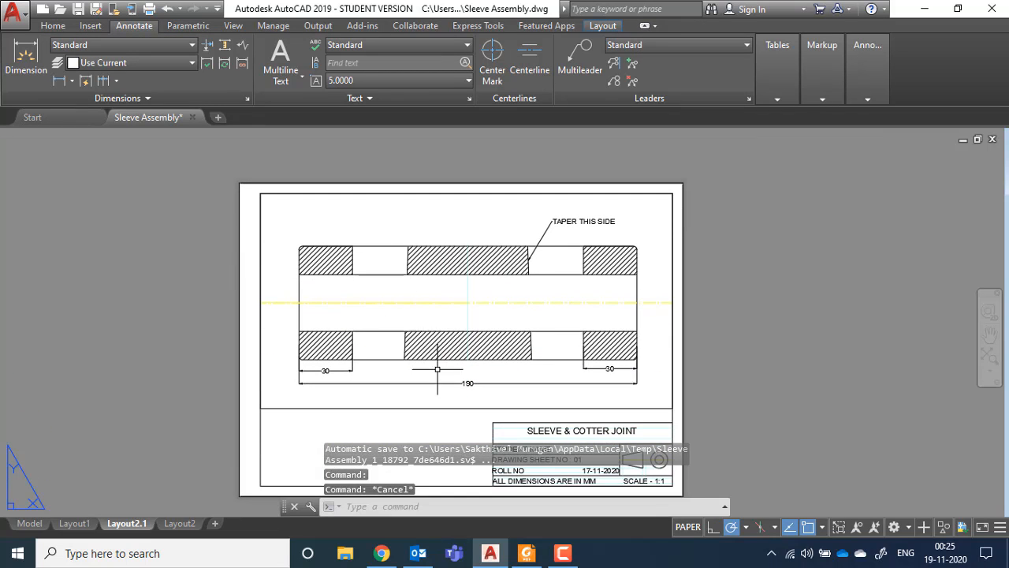
{"action": "left_click", "coordinate": [526, 554]}
{"action": "scroll", "coordinate": [564, 317], "scroll_direction": "down", "scroll_amount": 4}
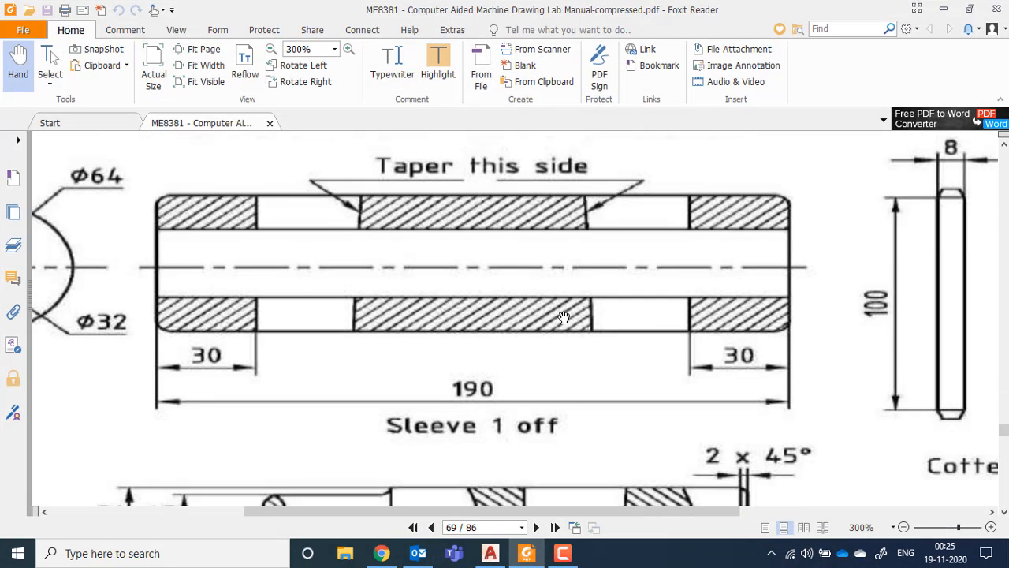
{"action": "scroll", "coordinate": [517, 303], "scroll_direction": "down", "scroll_amount": 5, "text": "ctrl"}
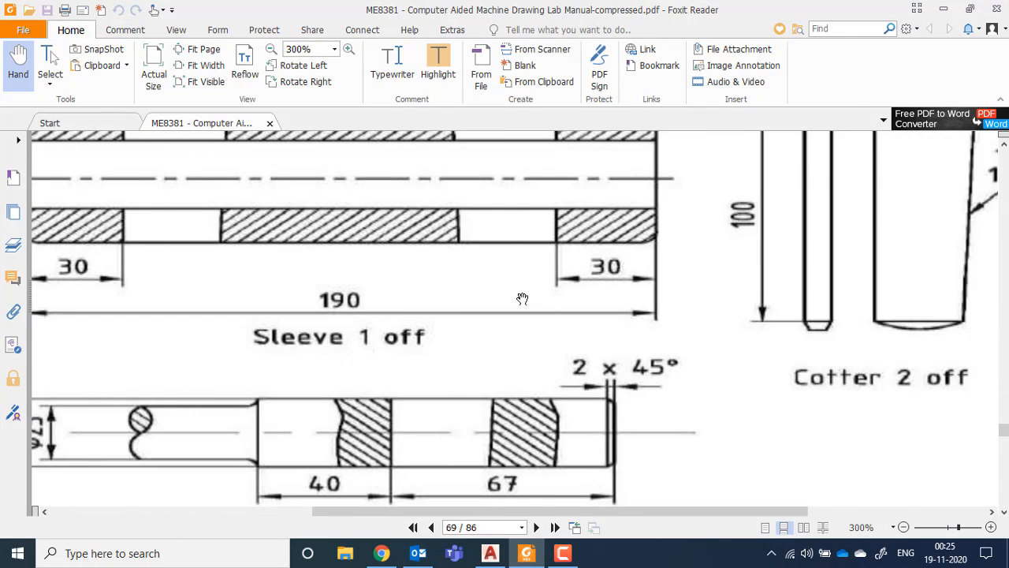
{"action": "scroll", "coordinate": [522, 299], "scroll_direction": "down", "scroll_amount": 1, "text": "ctrl"}
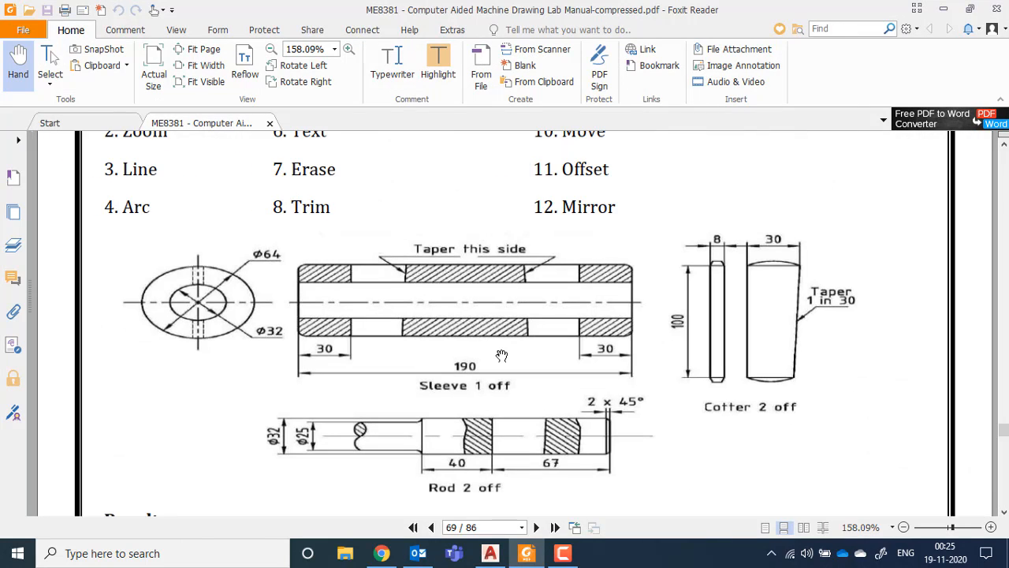
{"action": "key", "text": "alt+Tab"}
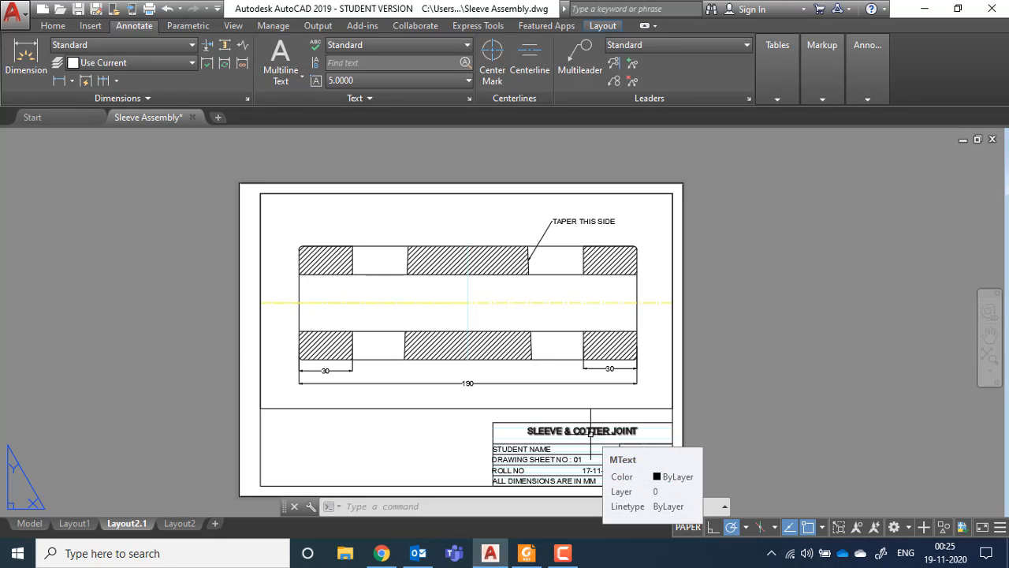
- Shorten the drawing title in the Layout2.1 title block to "SLEEVE"
{"action": "scroll", "coordinate": [589, 462], "scroll_direction": "up", "scroll_amount": 1}
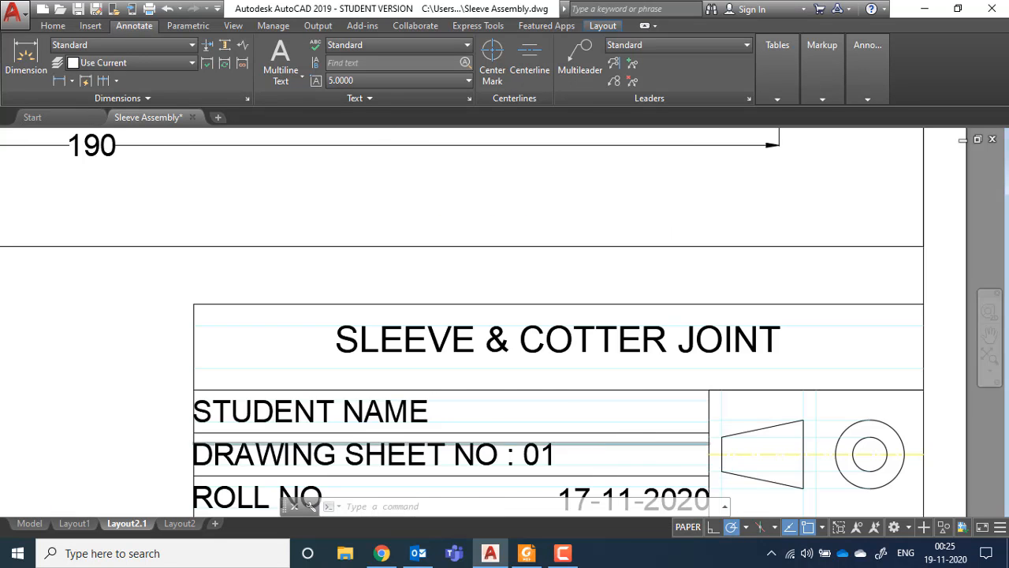
{"action": "scroll", "coordinate": [575, 437], "scroll_direction": "down", "scroll_amount": 2}
{"action": "middle_click_drag", "start_coordinate": [514, 424], "coordinate": [514, 381]}
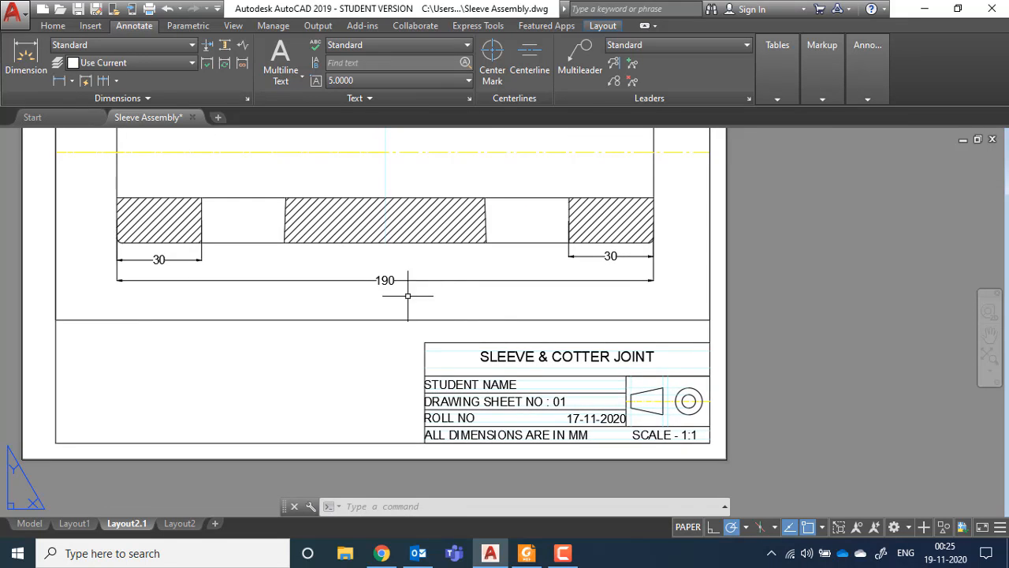
{"action": "left_click", "coordinate": [59, 25]}
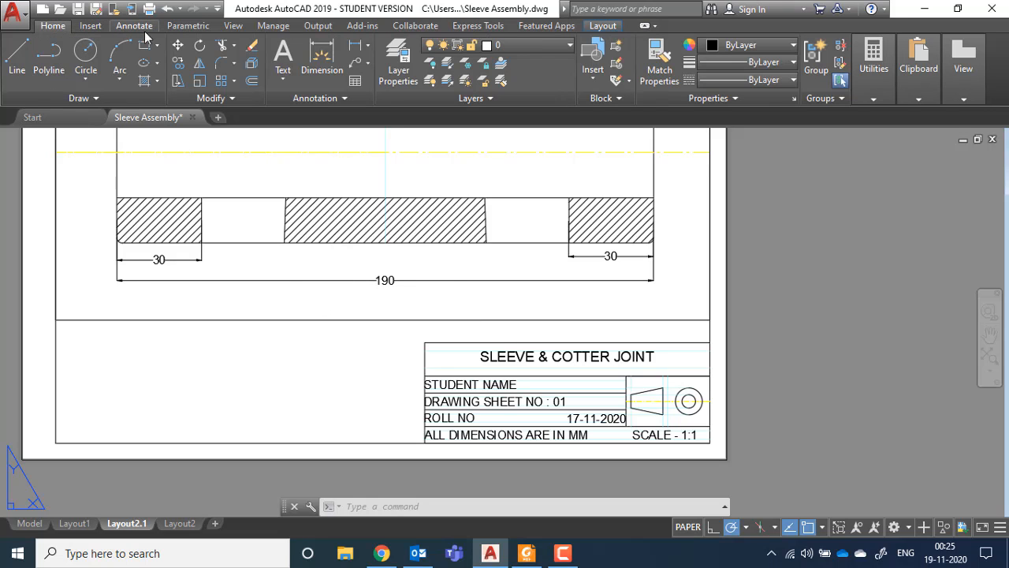
{"action": "double_click", "coordinate": [552, 356]}
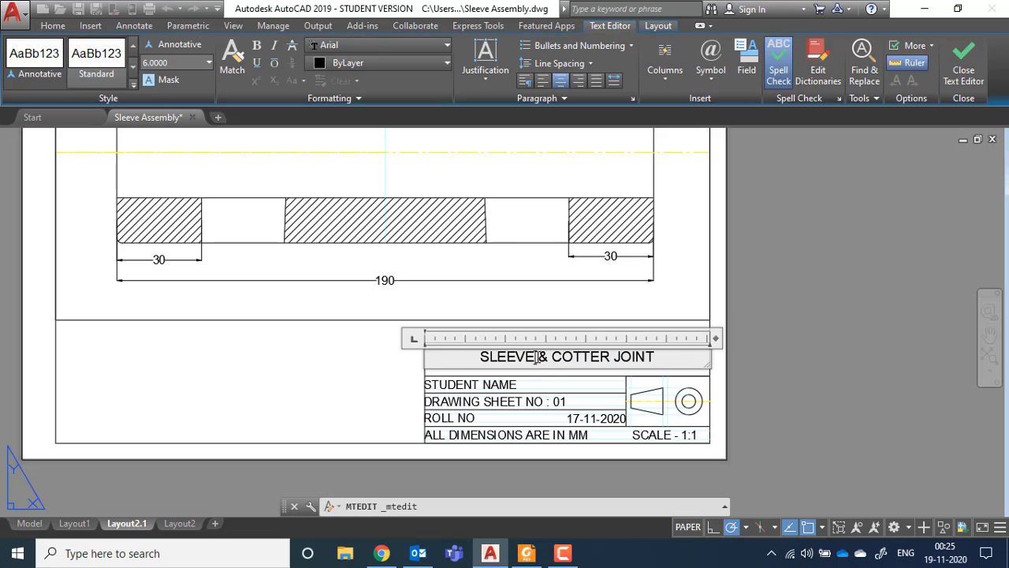
{"action": "left_click_drag", "start_coordinate": [537, 357], "coordinate": [650, 359]}
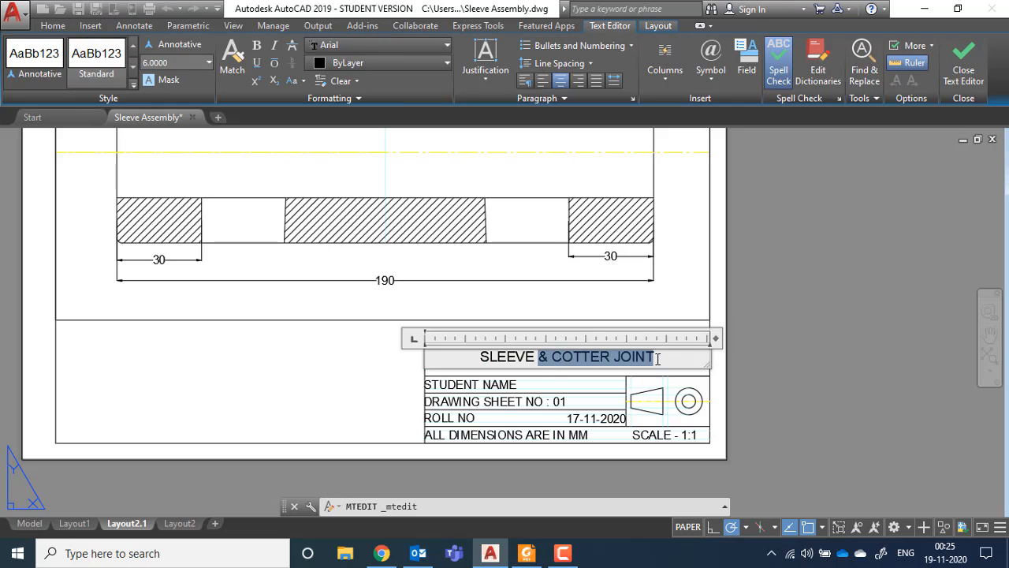
{"action": "key", "text": "Delete"}
{"action": "left_click", "coordinate": [398, 385]}
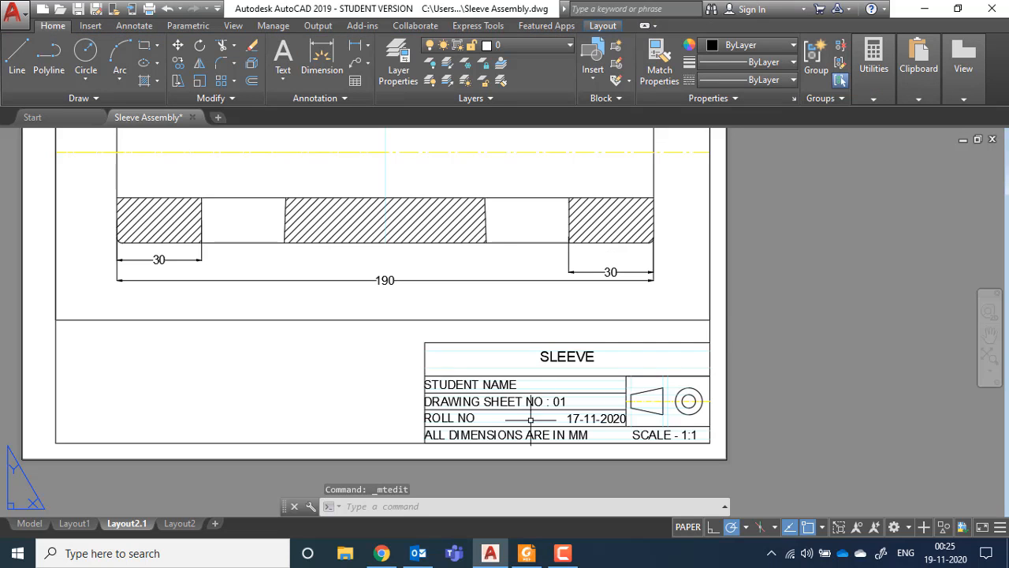
- Set the drawing sheet number in the Layout2.1 title block to 02
{"action": "double_click", "coordinate": [557, 402]}
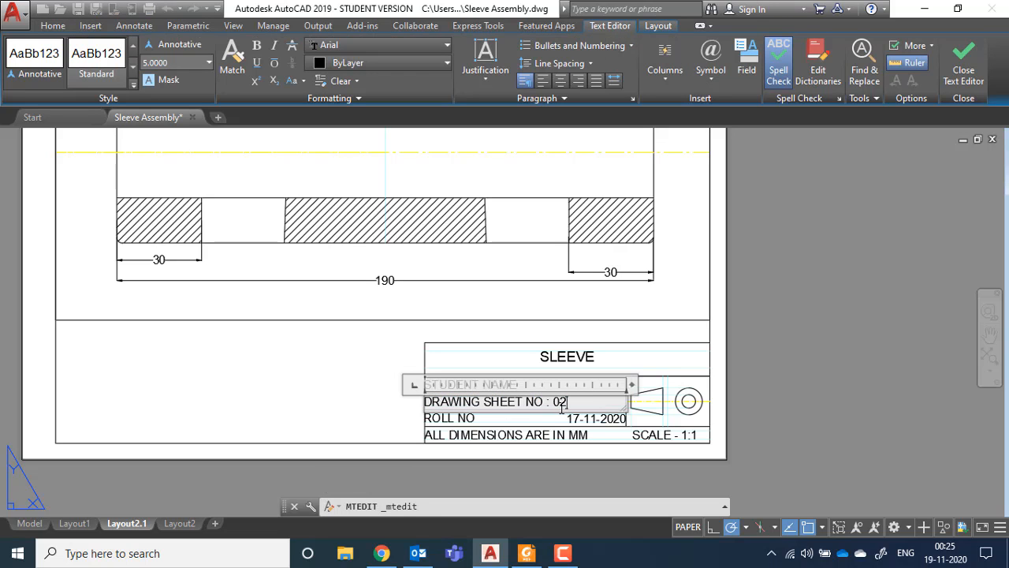
{"action": "left_click", "coordinate": [364, 399]}
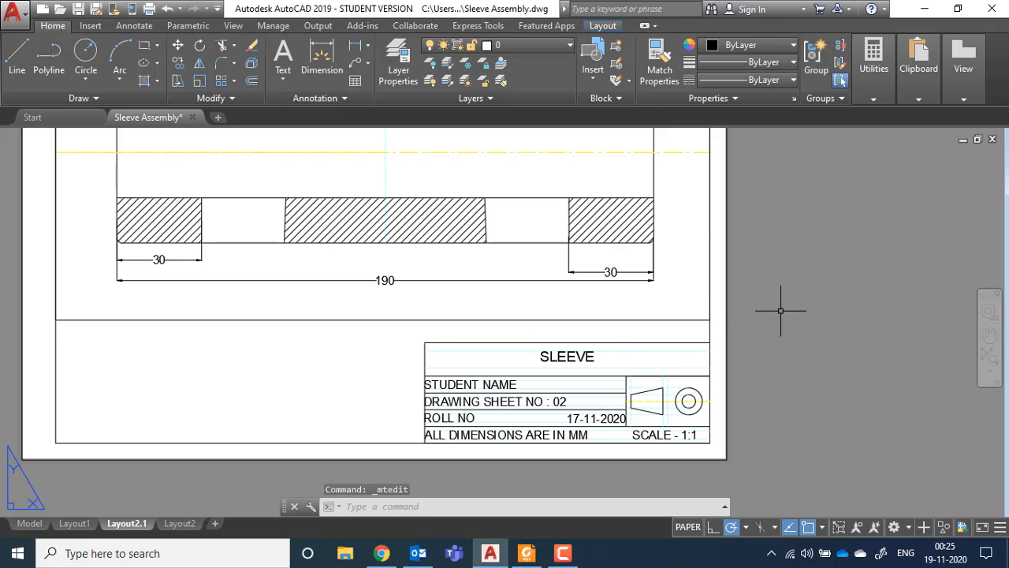
{"action": "key", "text": "Escape"}
- Examine the dimensioned sleeve view and the edited title block on the Layout2.1 sheet
{"action": "scroll", "coordinate": [683, 294], "scroll_direction": "down", "scroll_amount": 3}
{"action": "scroll", "coordinate": [620, 223], "scroll_direction": "up", "scroll_amount": 2}
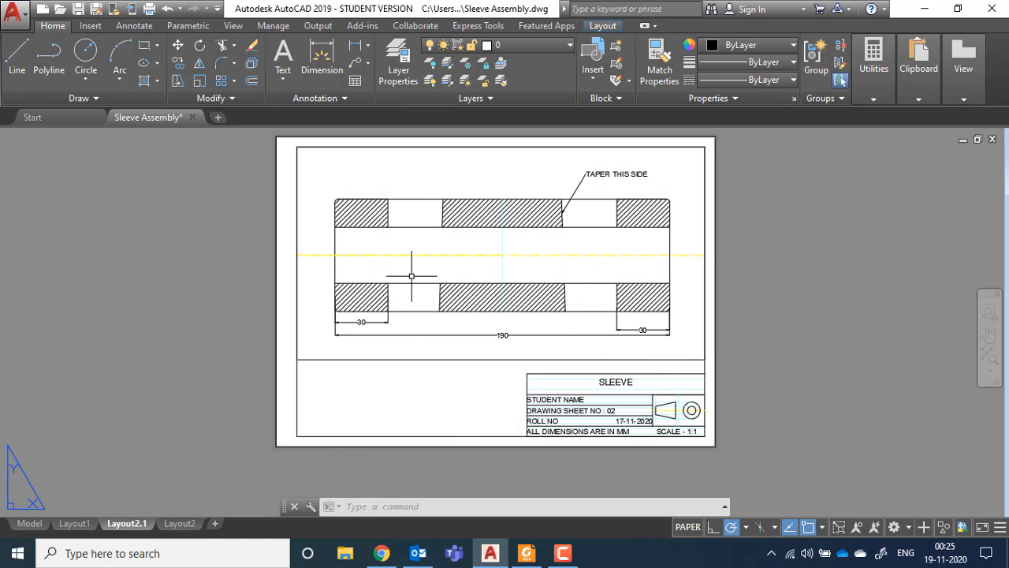
{"action": "scroll", "coordinate": [588, 229], "scroll_direction": "up", "scroll_amount": 2}
{"action": "scroll", "coordinate": [445, 253], "scroll_direction": "down", "scroll_amount": 2}
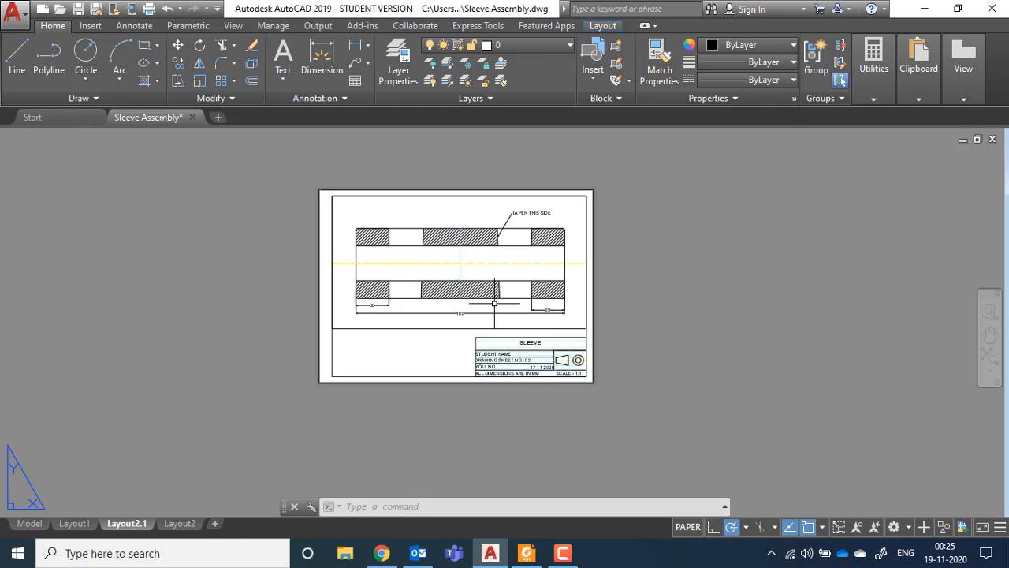
{"action": "scroll", "coordinate": [525, 309], "scroll_direction": "up", "scroll_amount": 2}
{"action": "scroll", "coordinate": [526, 309], "scroll_direction": "up", "scroll_amount": 2}
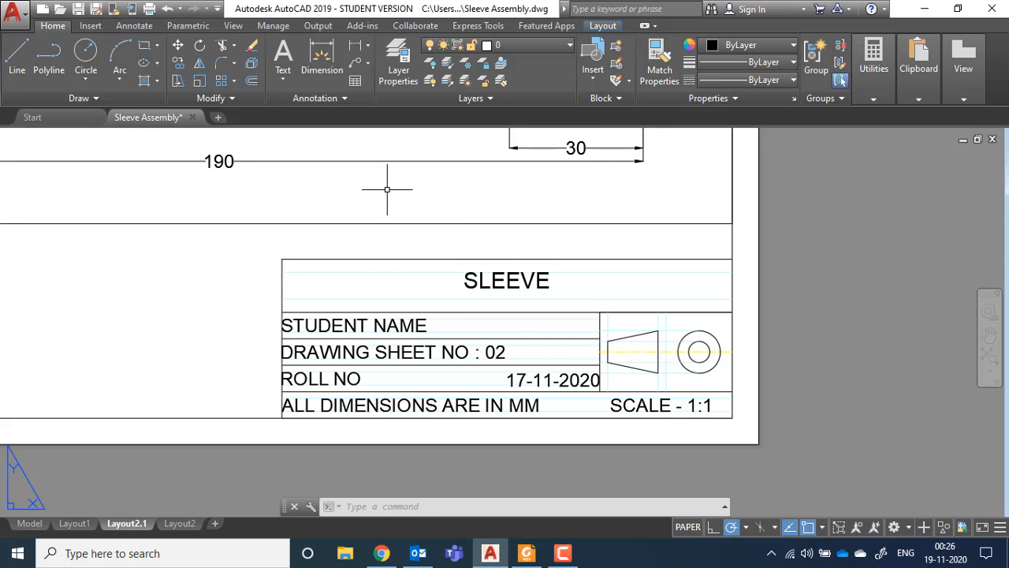
{"action": "scroll", "coordinate": [388, 189], "scroll_direction": "down", "scroll_amount": 2}
{"action": "middle_click_drag", "start_coordinate": [387, 189], "coordinate": [401, 259]}
- Inspect the assembly sheet on Layout1, including its blank lower-left area, and the drawings in model space
{"action": "left_click", "coordinate": [74, 523]}
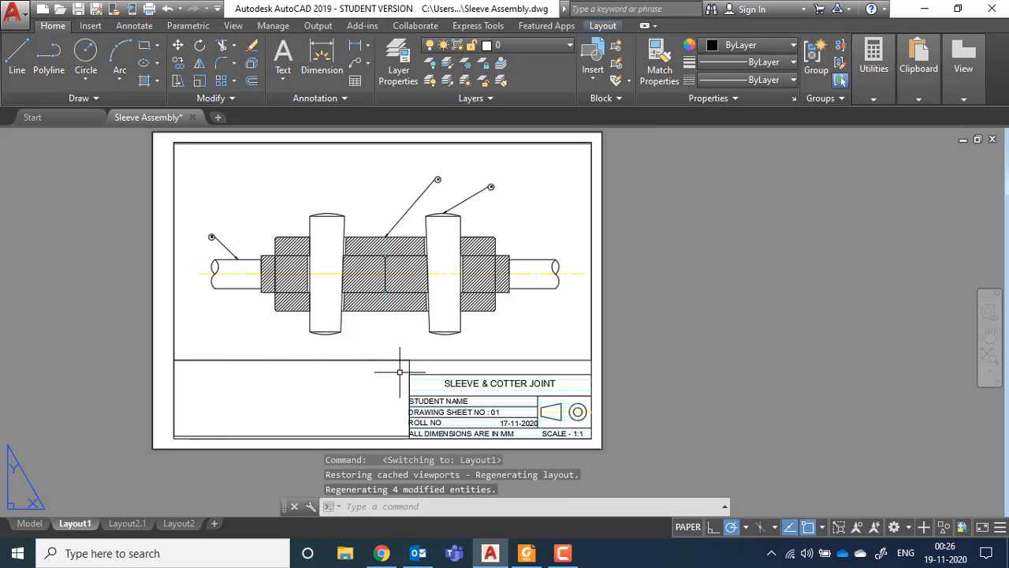
{"action": "left_click", "coordinate": [327, 402]}
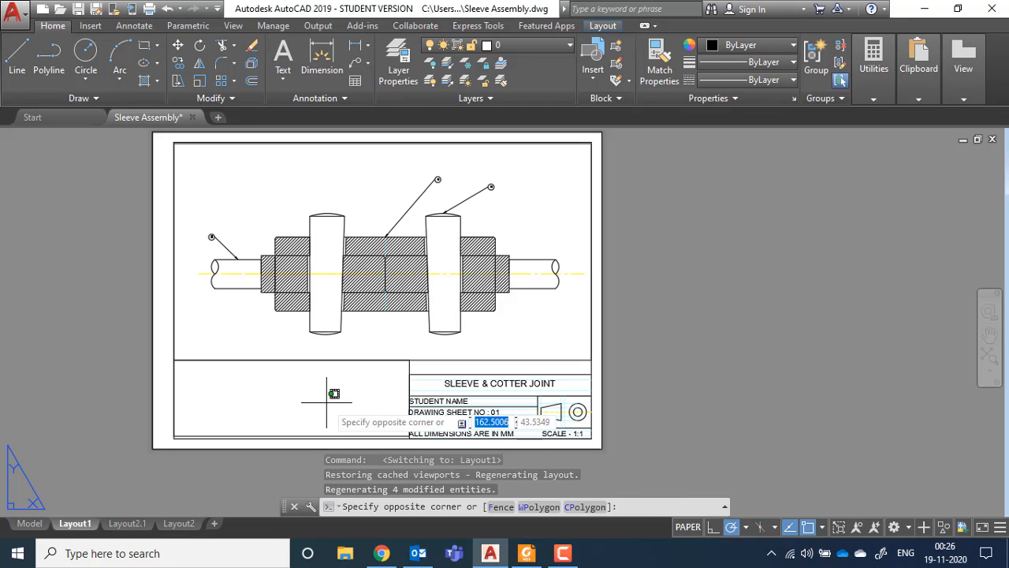
{"action": "left_click", "coordinate": [237, 361]}
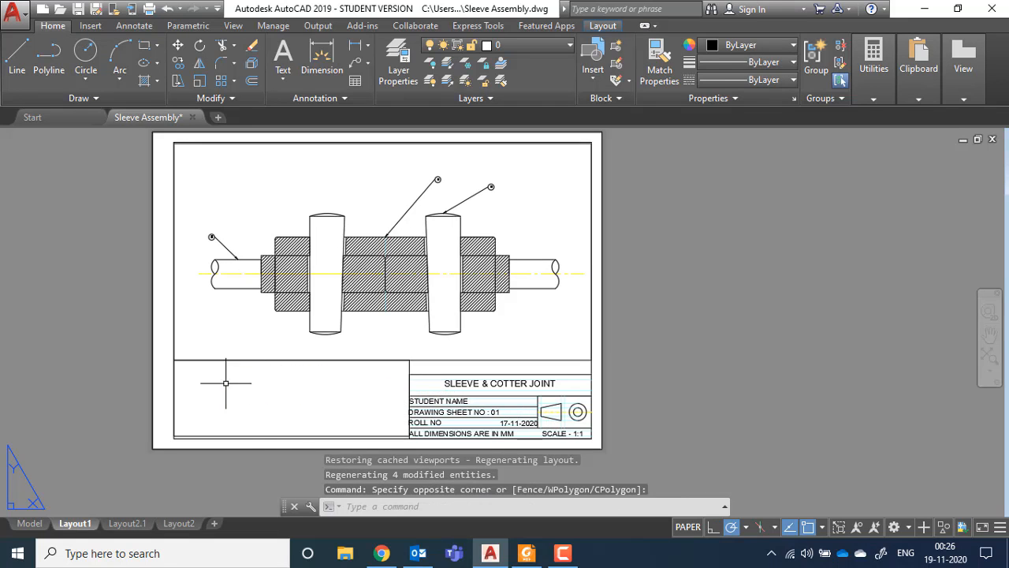
{"action": "left_click", "coordinate": [116, 528]}
{"action": "left_click", "coordinate": [31, 523]}
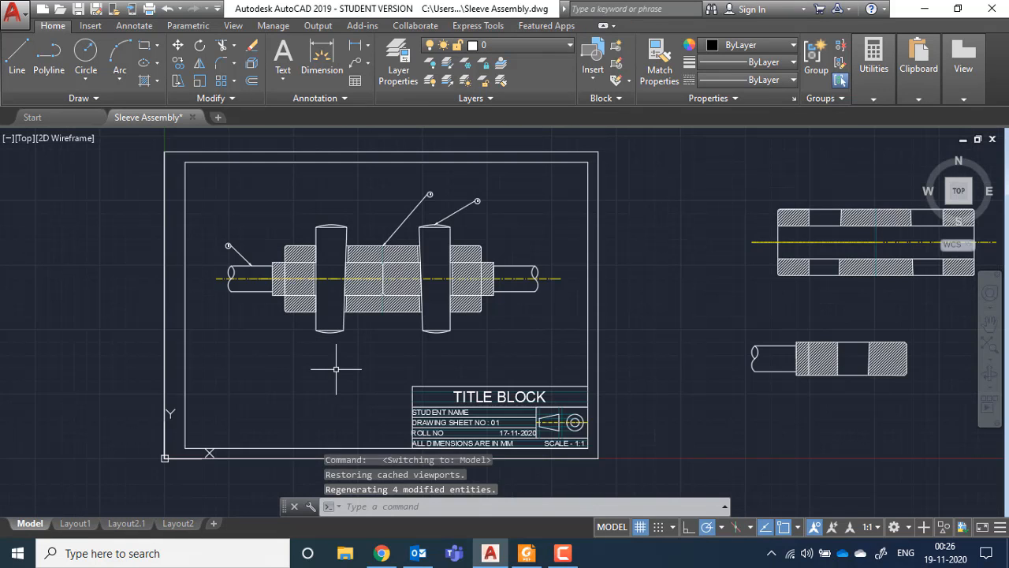
{"action": "key", "text": "Escape"}
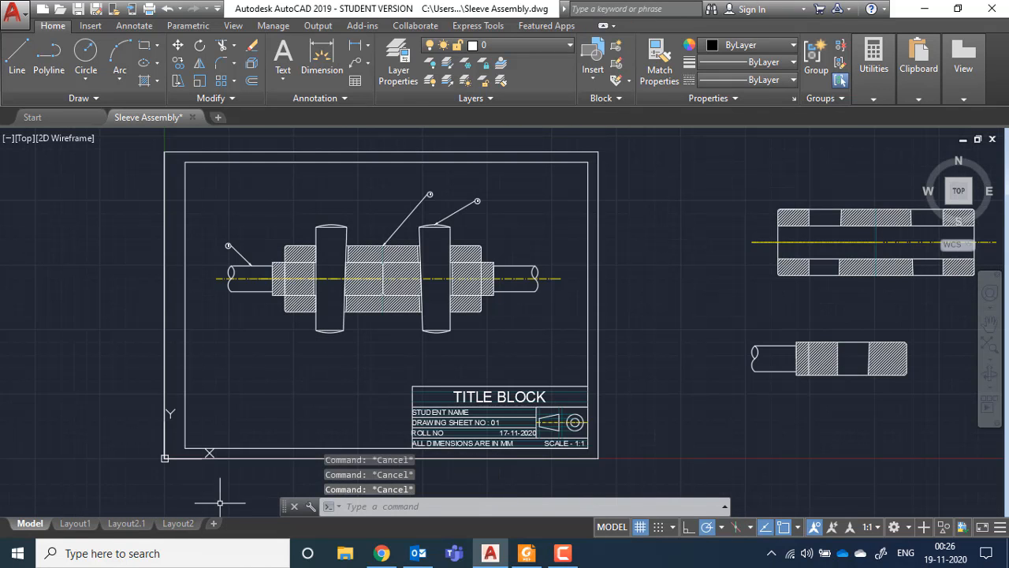
- Reopen Layout1, activate the main assembly viewport, adjust the joint's view inside it, and return to paper space
{"action": "left_click", "coordinate": [75, 523]}
{"action": "key", "text": "Escape"}
{"action": "key", "text": "Escape"}
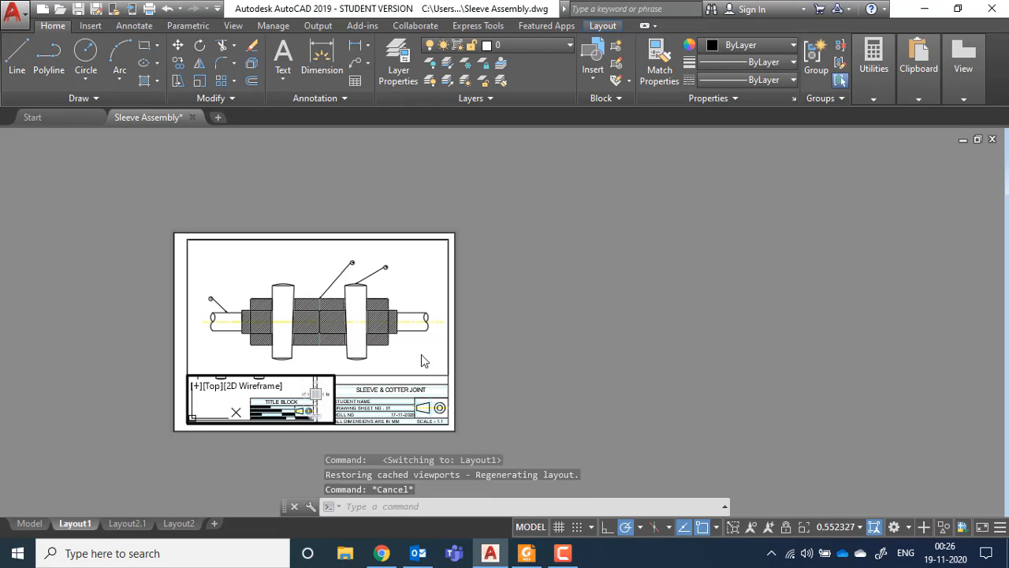
{"action": "left_click", "coordinate": [422, 356]}
{"action": "key", "text": "Escape"}
{"action": "scroll", "coordinate": [285, 313], "scroll_direction": "up", "scroll_amount": 4}
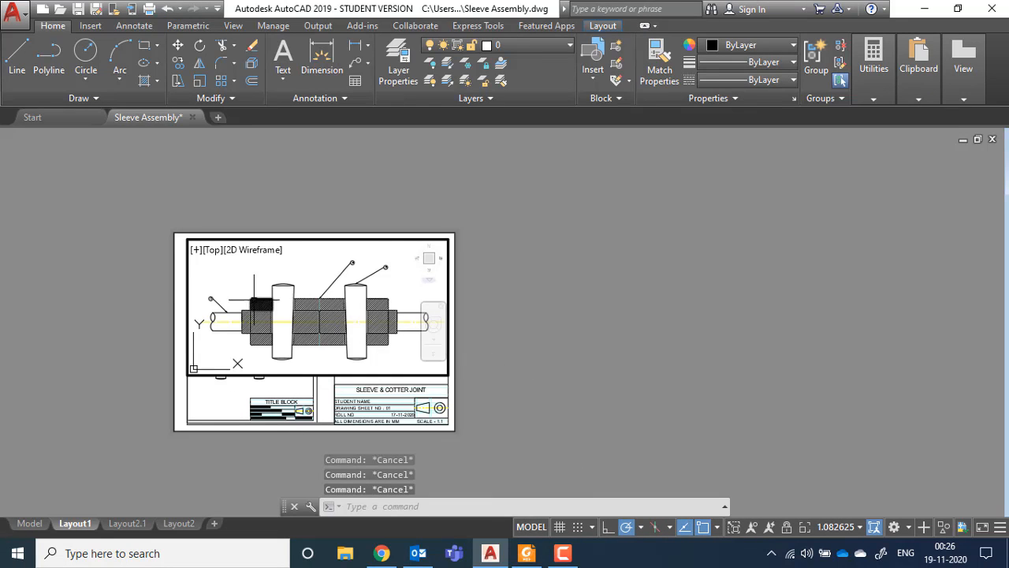
{"action": "scroll", "coordinate": [285, 313], "scroll_direction": "down", "scroll_amount": 4}
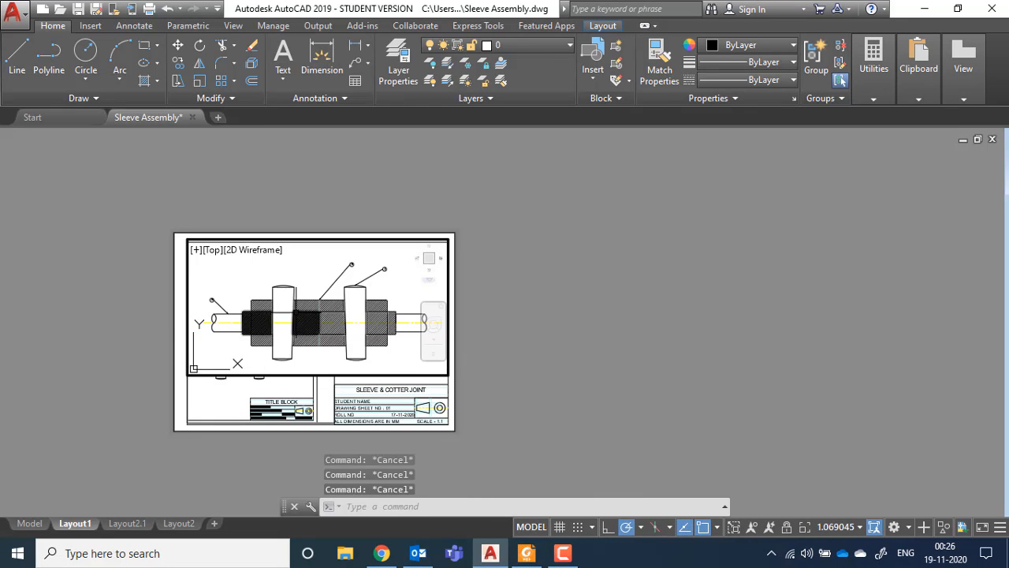
{"action": "double_click", "coordinate": [566, 316]}
{"action": "key", "text": "Escape"}
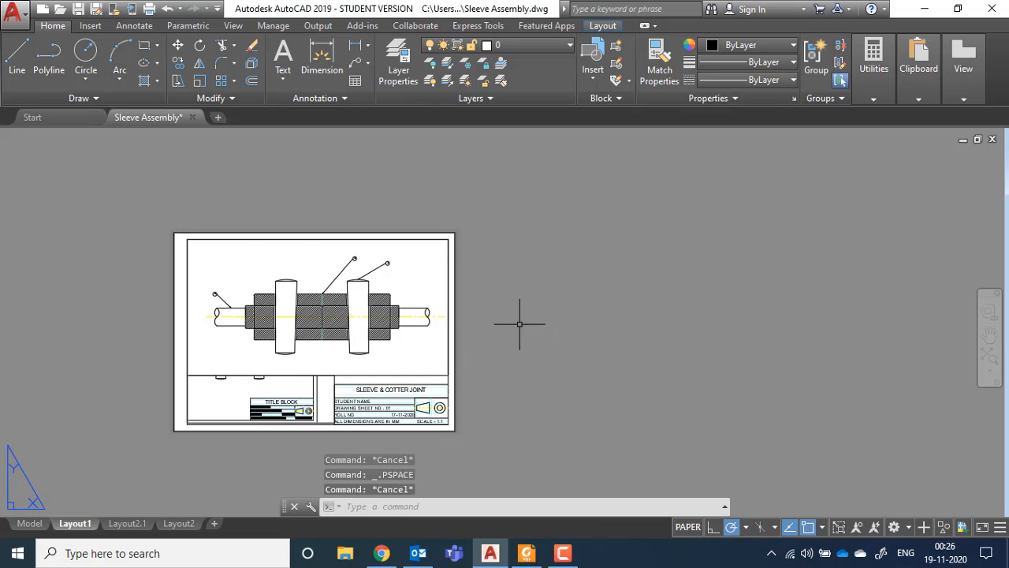
{"action": "scroll", "coordinate": [507, 324], "scroll_direction": "up", "scroll_amount": 1}
{"action": "middle_click_drag", "start_coordinate": [509, 314], "coordinate": [627, 297]}
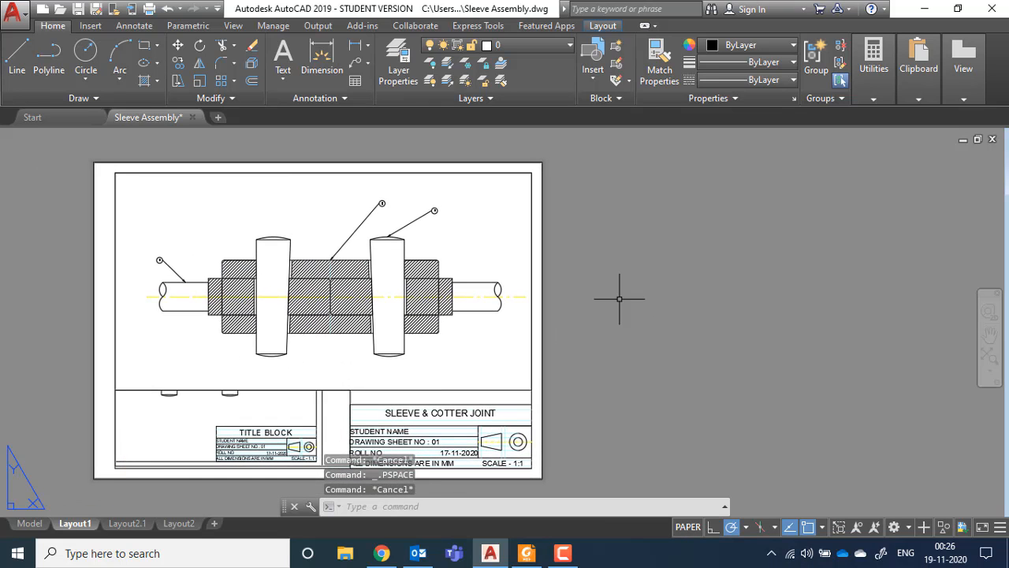
- Start a batch plot of the Sleeve Assembly sheets with PDF output, and cancel it without publishing or saving the sheet list
{"action": "left_click", "coordinate": [16, 13]}
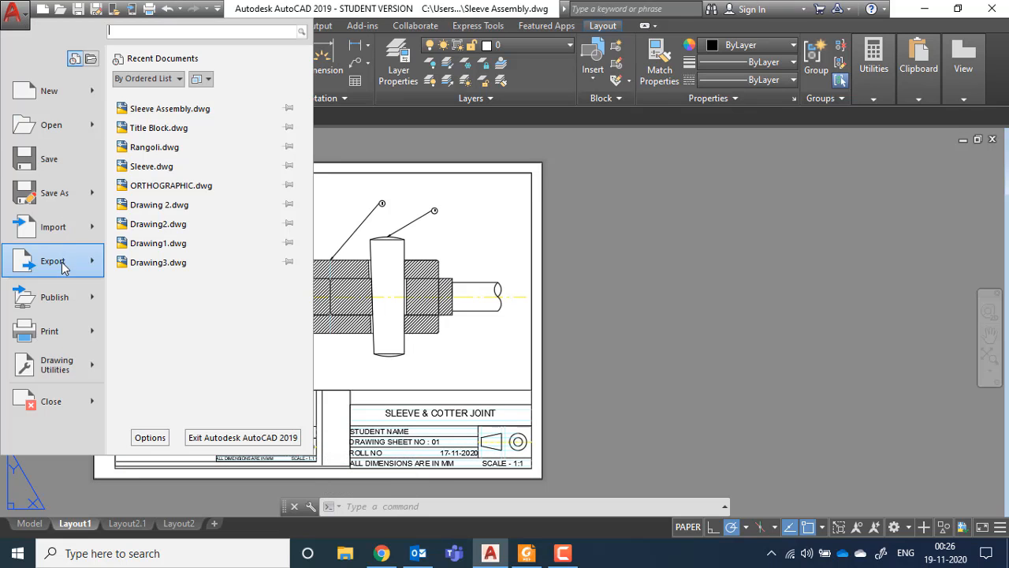
{"action": "left_click", "coordinate": [49, 330]}
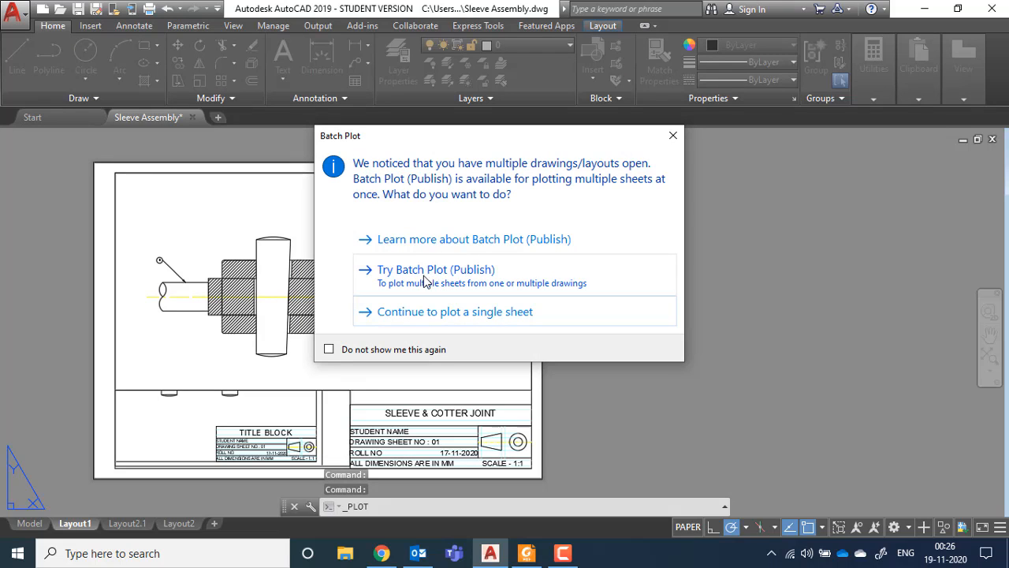
{"action": "left_click", "coordinate": [423, 275]}
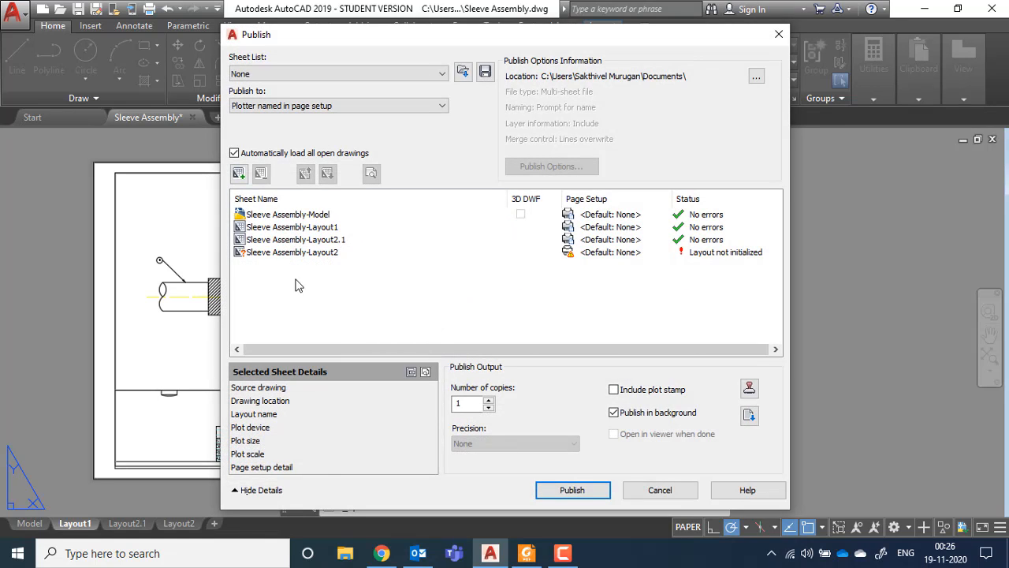
{"action": "left_click", "coordinate": [287, 107]}
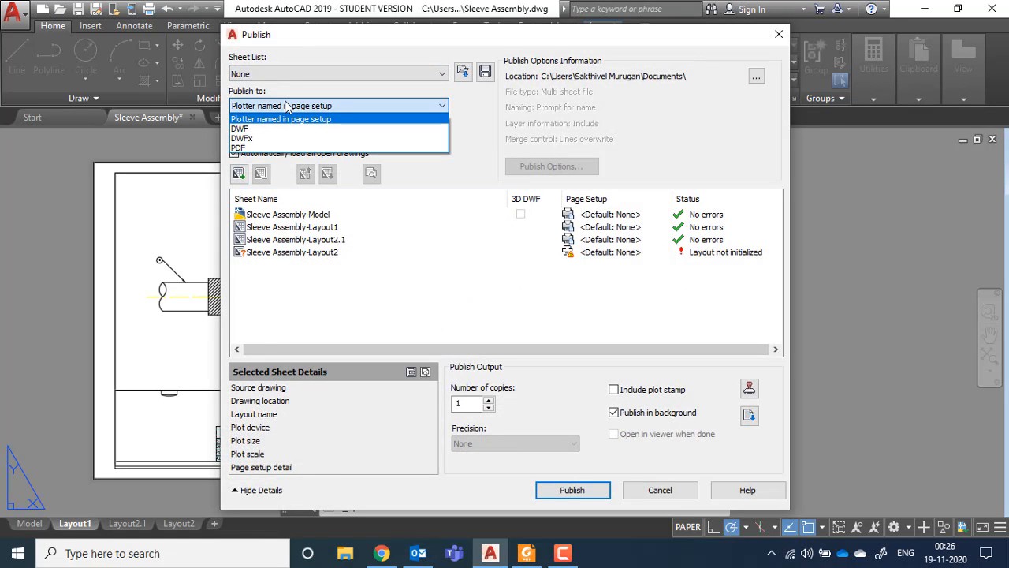
{"action": "left_click", "coordinate": [245, 147]}
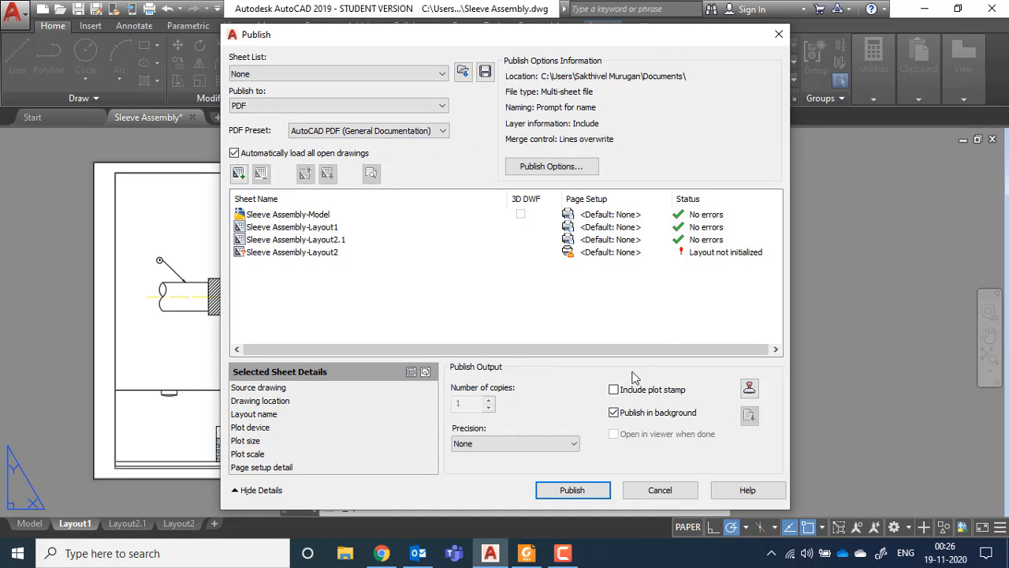
{"action": "left_click", "coordinate": [669, 491]}
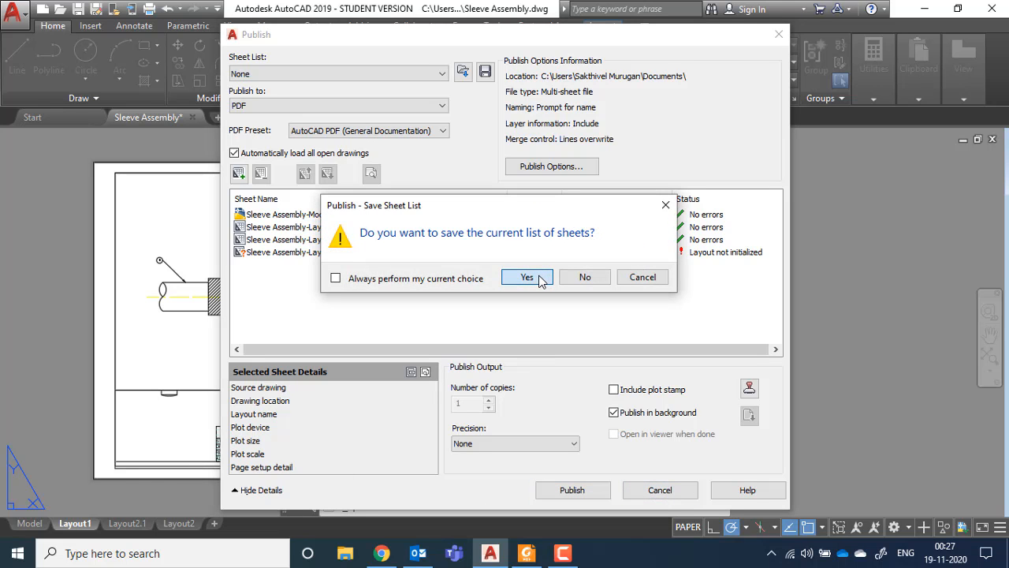
{"action": "left_click", "coordinate": [585, 277]}
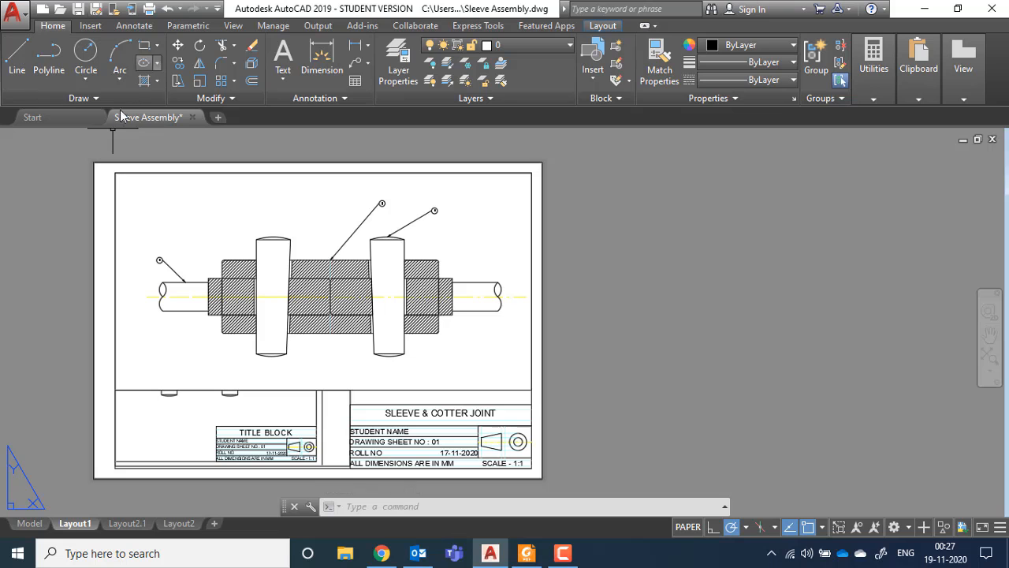
- Return to model space and view the sleeve and cotter joint assembly with its part balloons
{"action": "scroll", "coordinate": [485, 253], "scroll_direction": "up", "scroll_amount": 4}
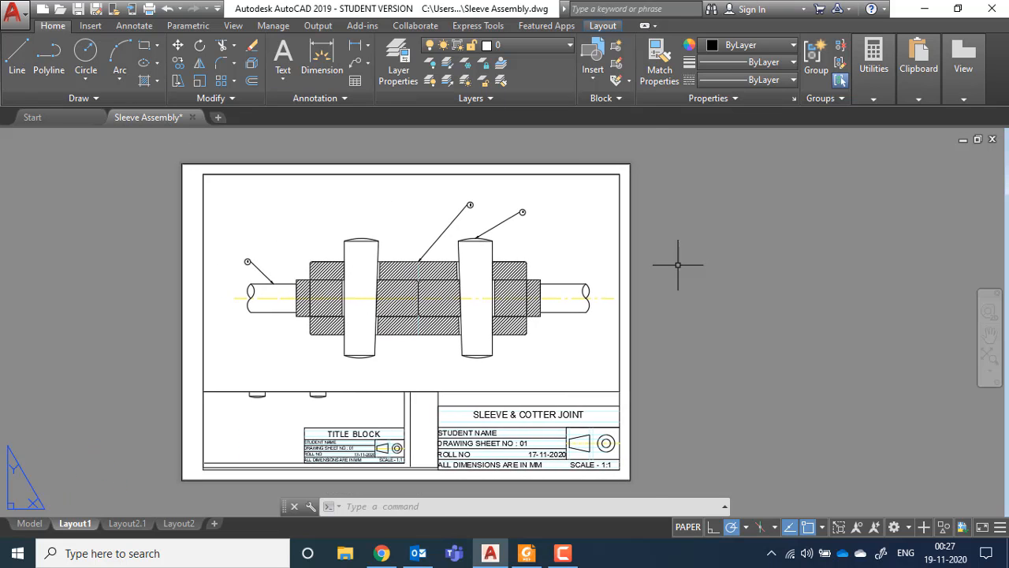
{"action": "left_click", "coordinate": [29, 524]}
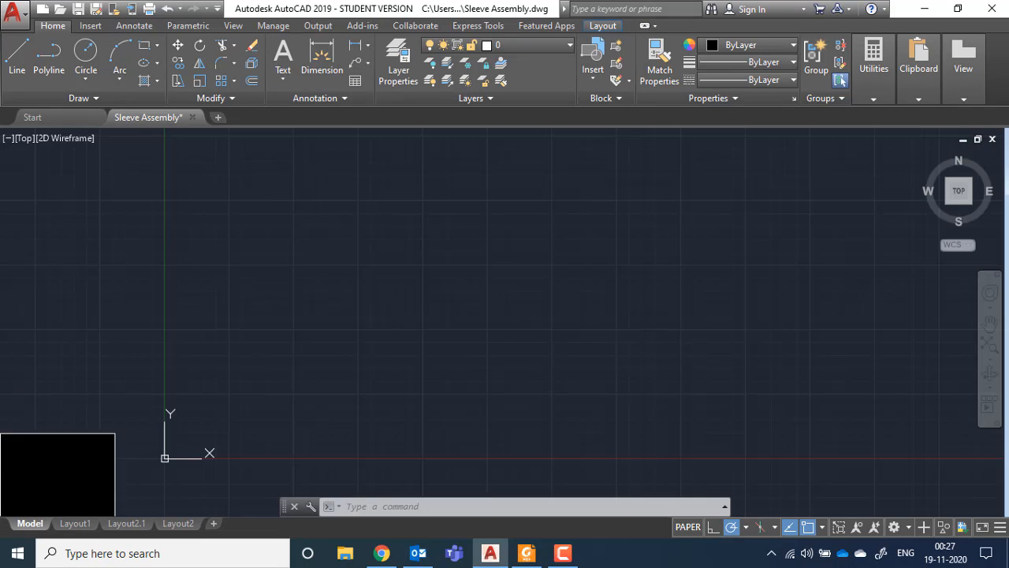
{"action": "middle_click_drag", "start_coordinate": [393, 243], "coordinate": [417, 261]}
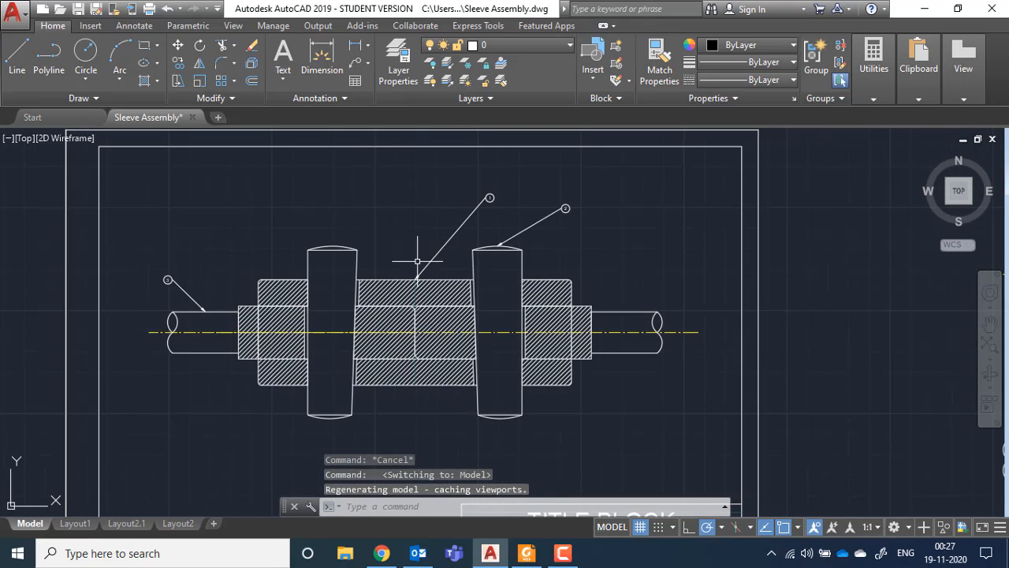